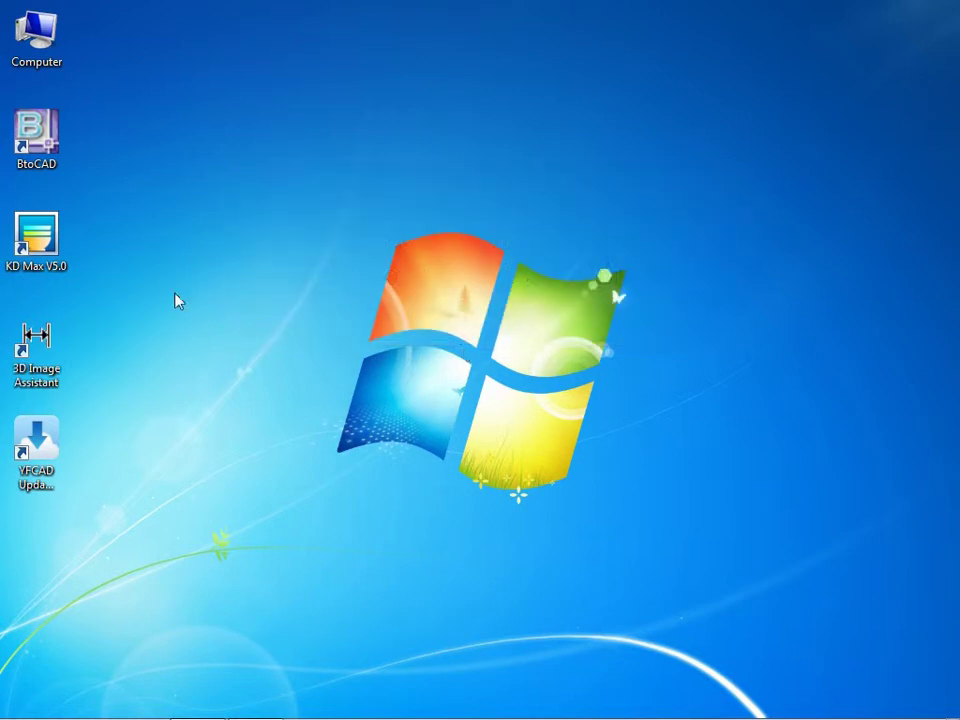
- Launch KD Max, create a 4000 × 5250 mm room, and place a single door in the bottom wall
double_click(64, 252)
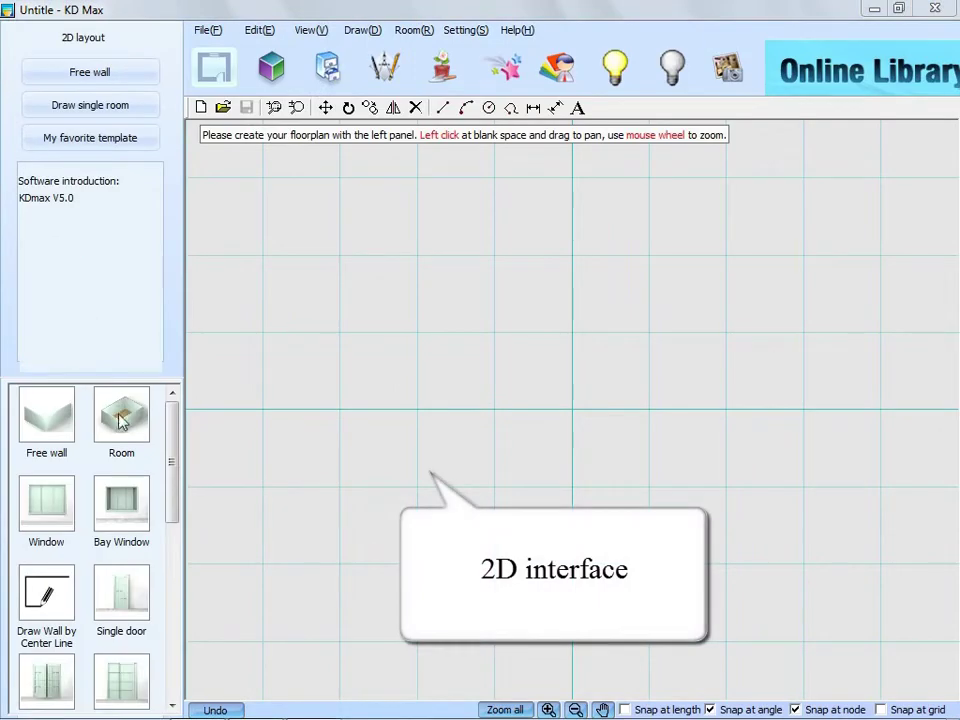
left_click(122, 420)
left_click(98, 226)
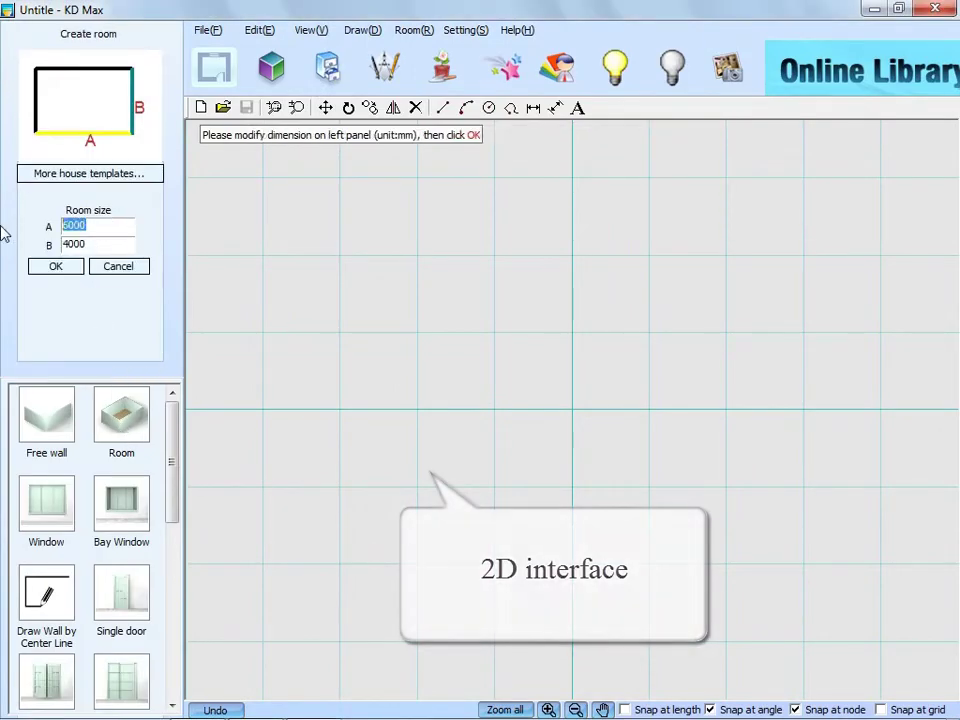
type("4000")
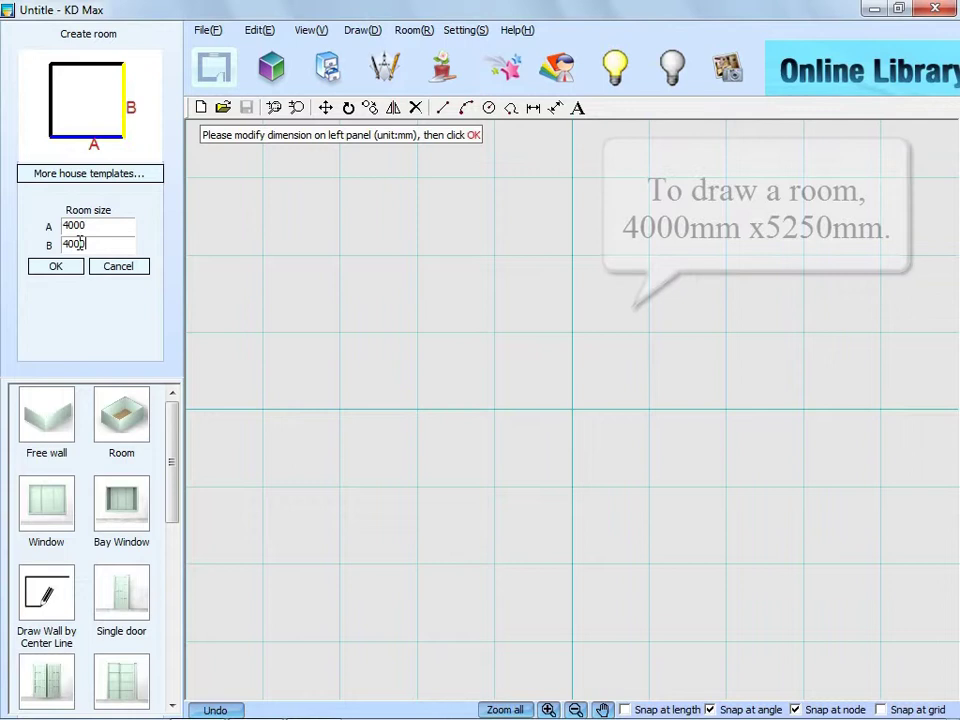
key("Tab")
type("5250")
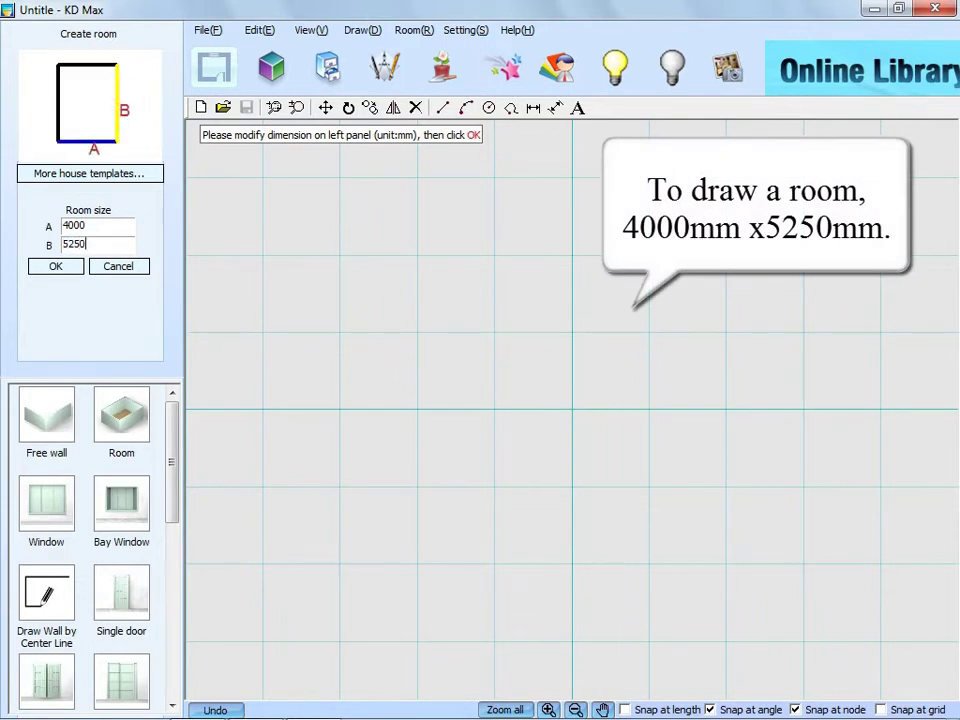
left_click(57, 268)
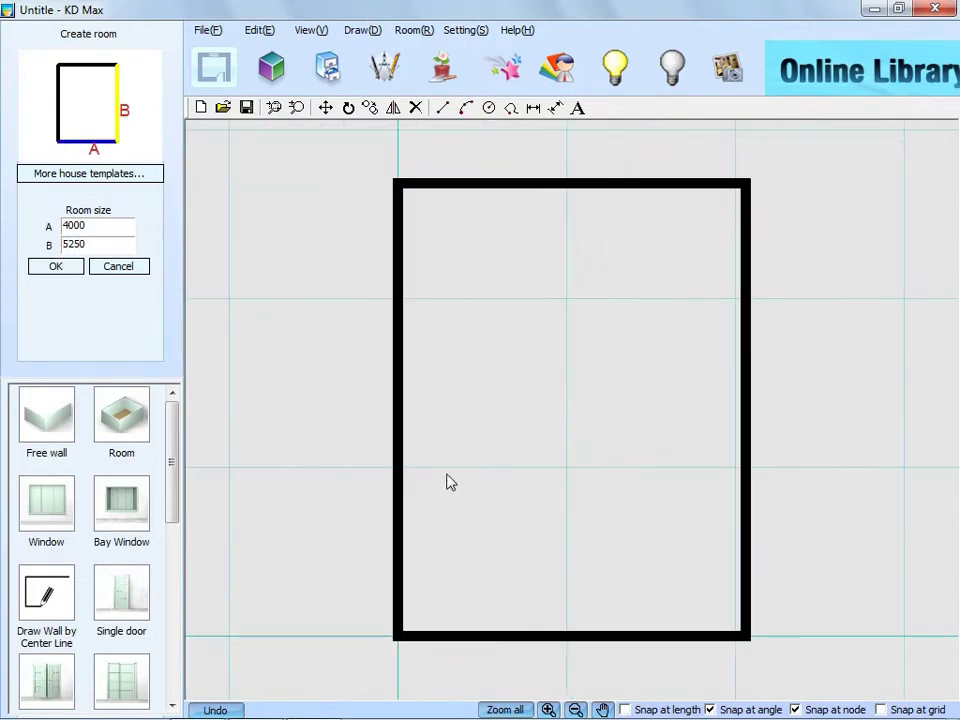
left_click(121, 593)
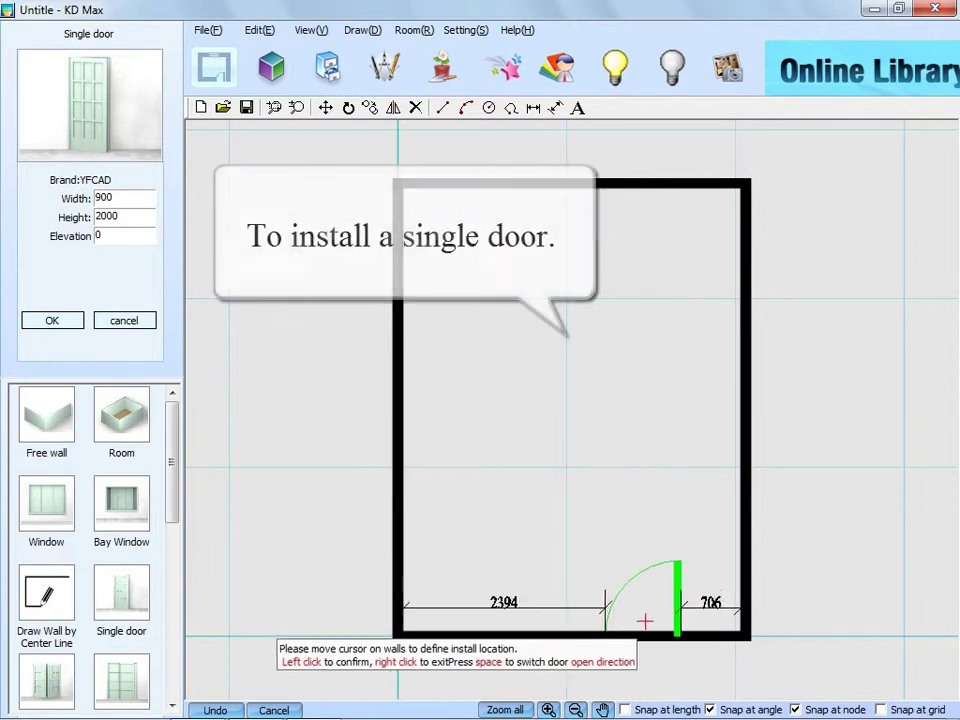
left_click(652, 622)
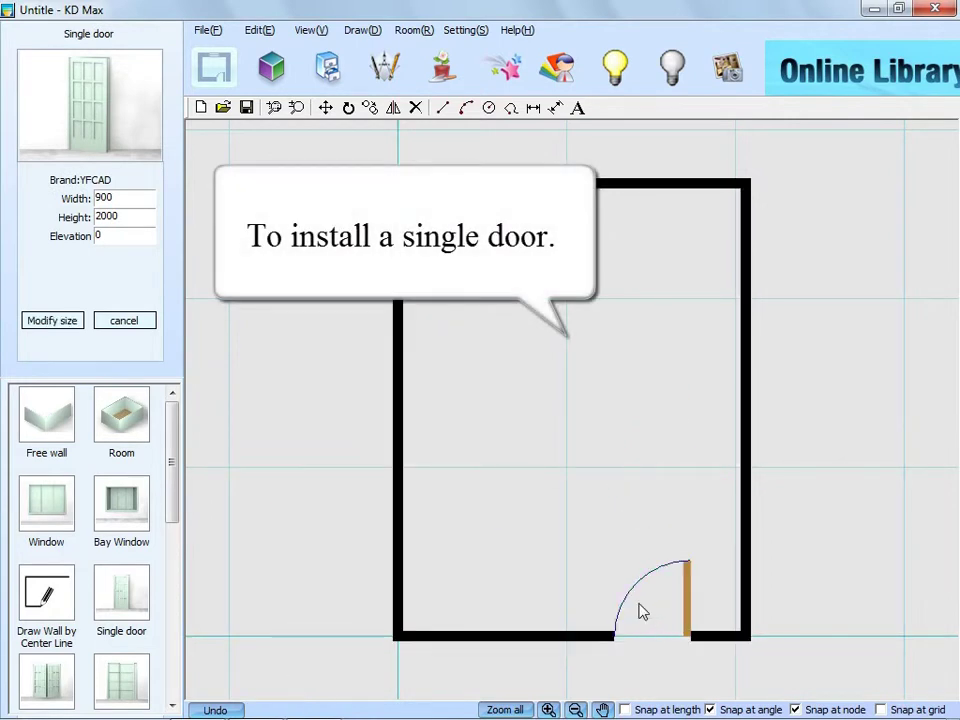
- Add an automatic ceiling at 2400 mm elevation and switch to the 3D view
left_click(413, 30)
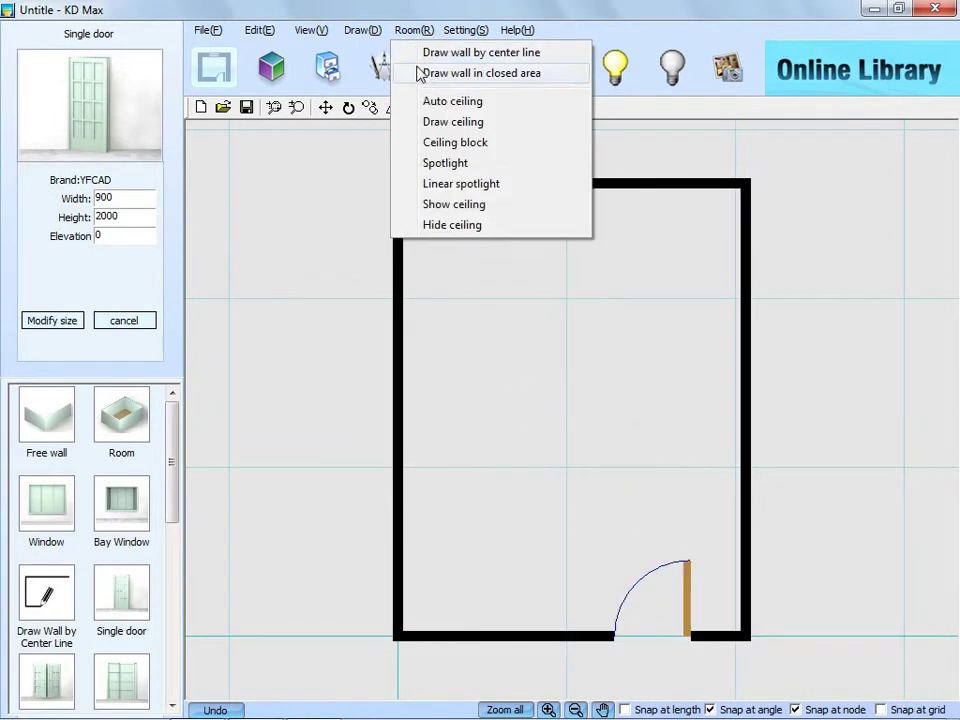
left_click(508, 101)
left_click(577, 379)
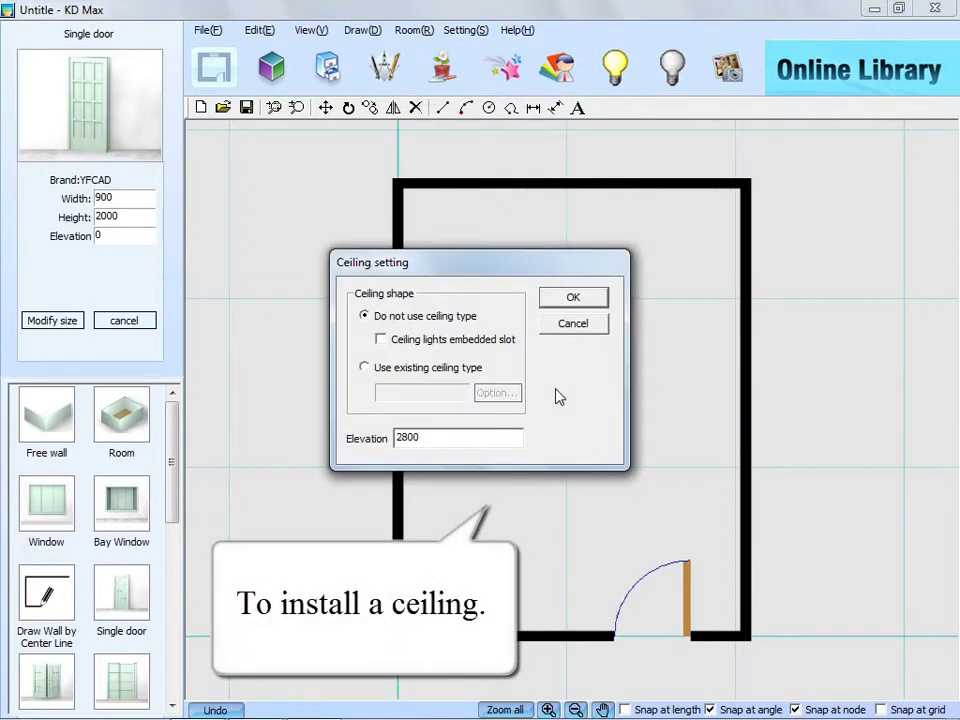
left_click_drag(477, 440, 394, 413)
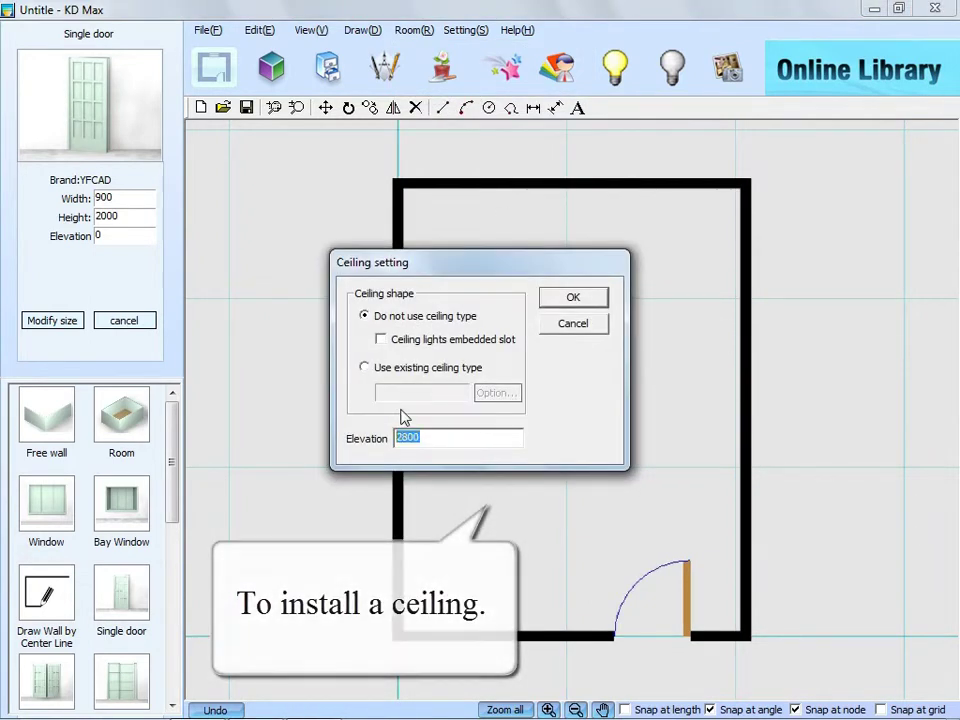
type("2400")
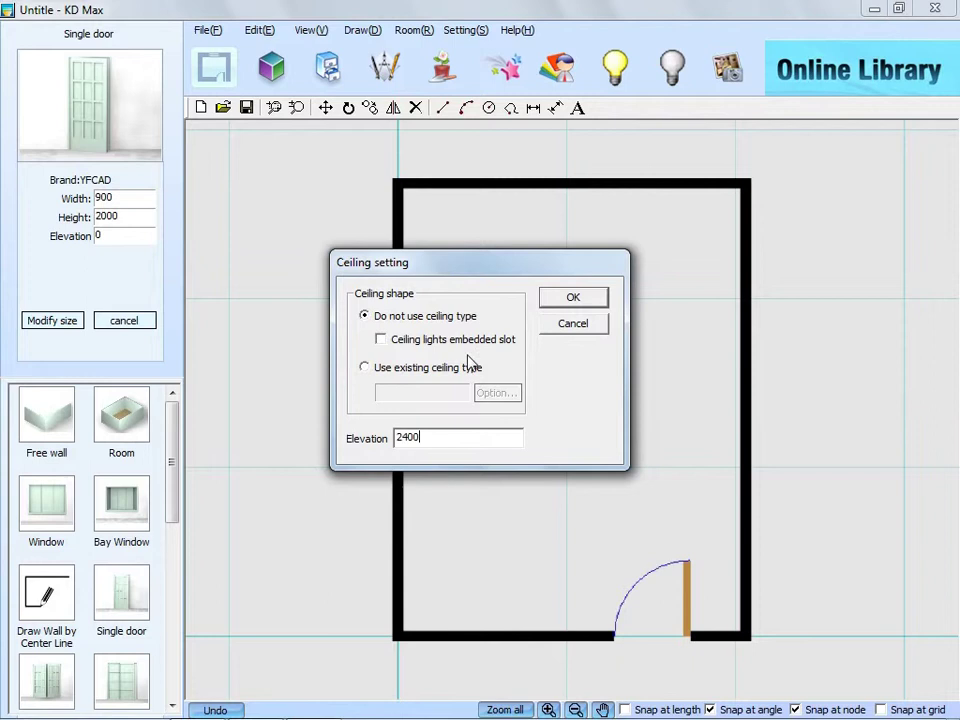
left_click(573, 297)
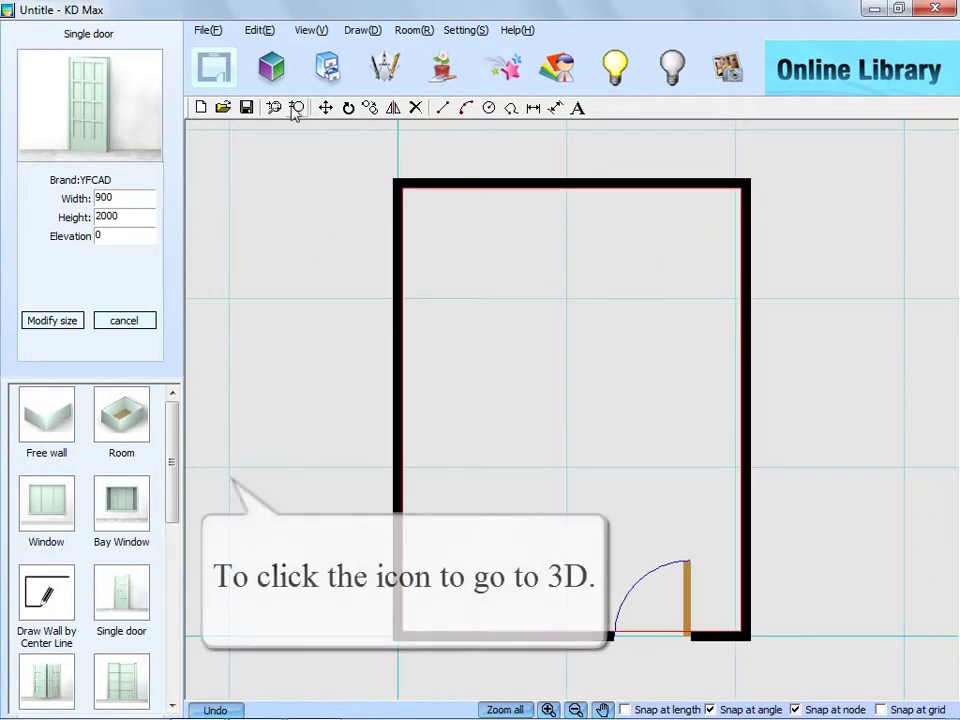
left_click(284, 72)
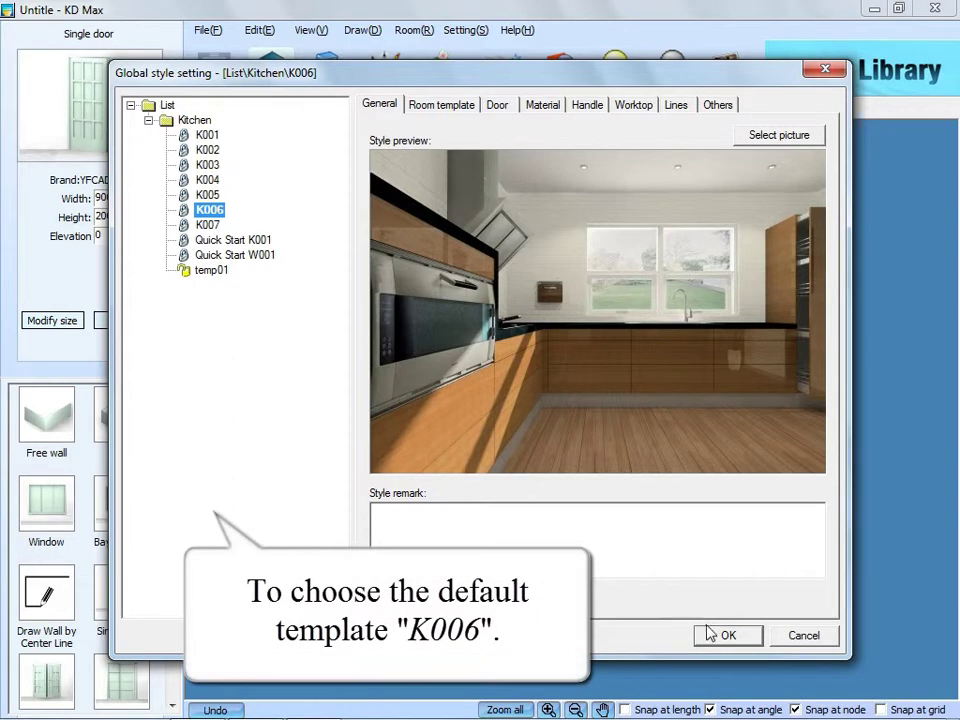
- Accept the K006 default style and delete the room's ceiling light
left_click(712, 634)
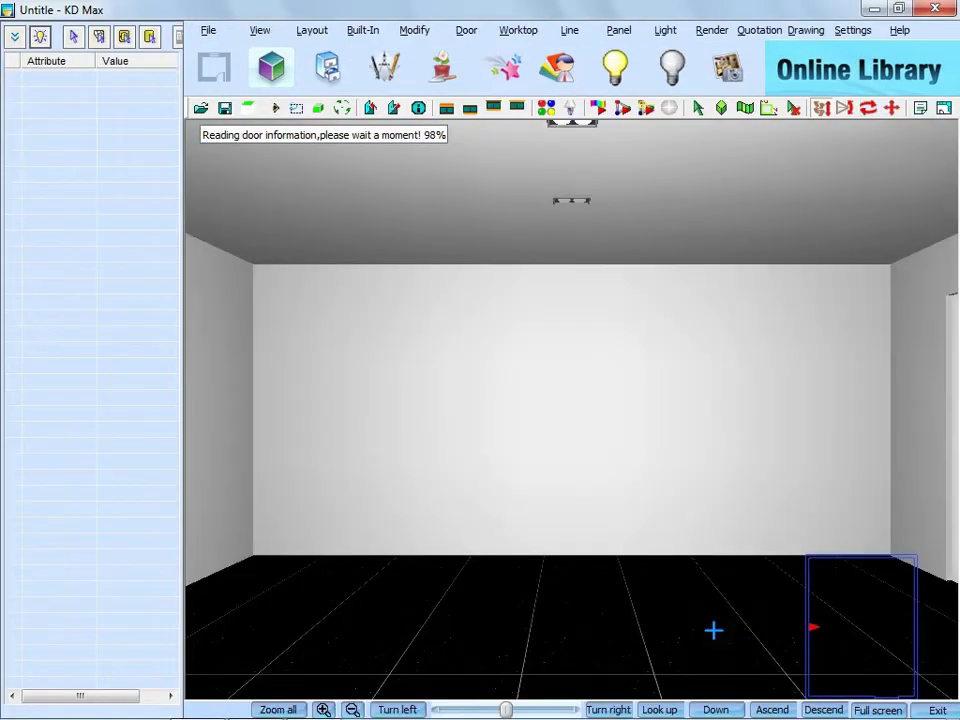
right_click(574, 200)
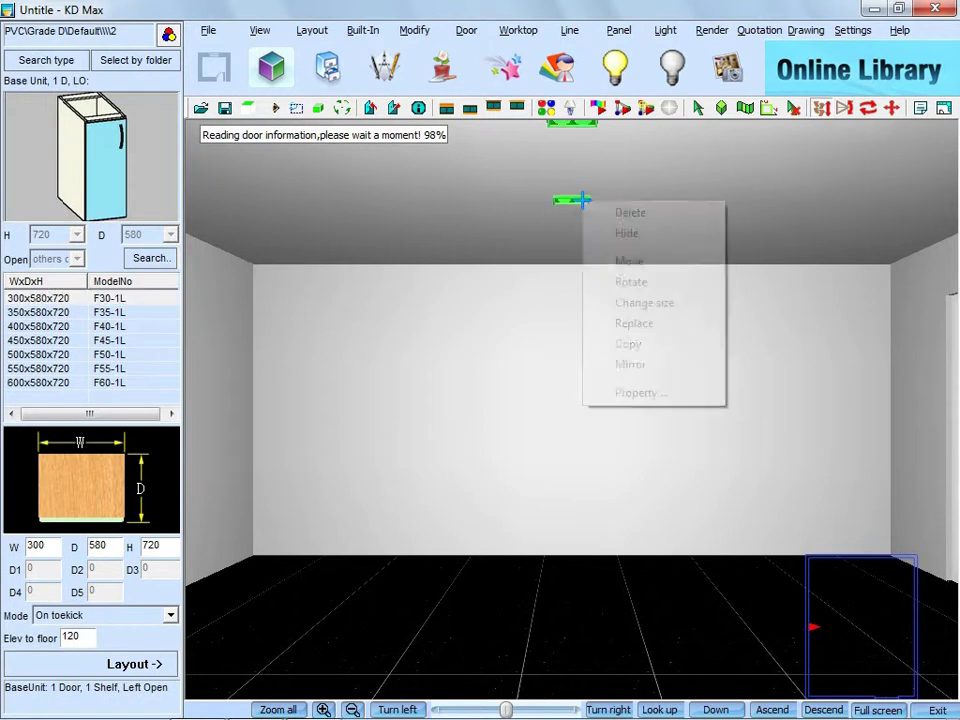
left_click(634, 212)
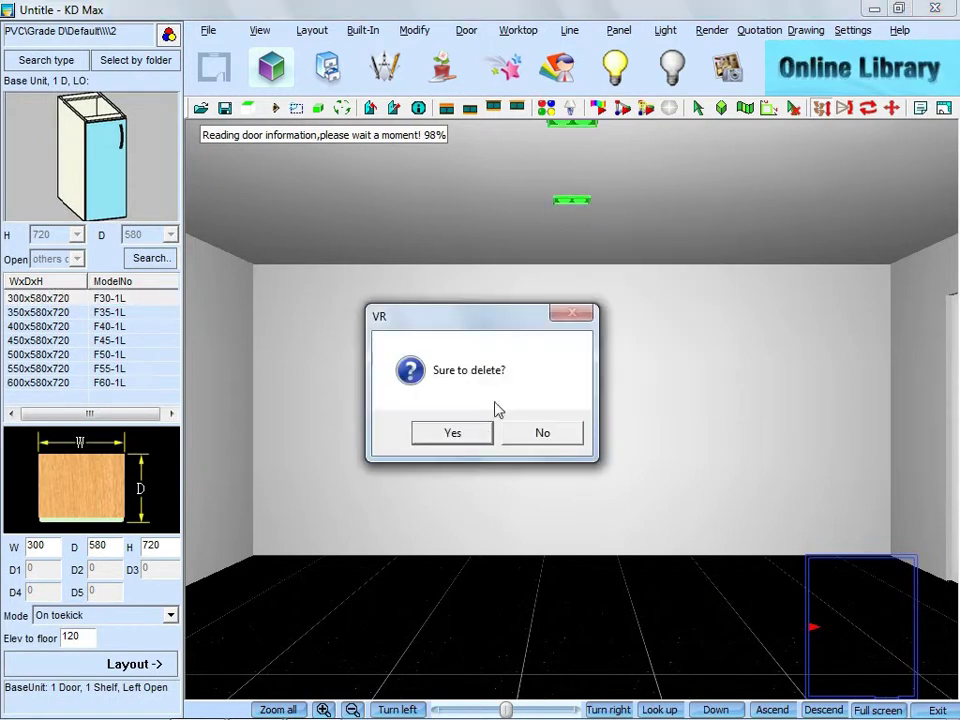
left_click(452, 432)
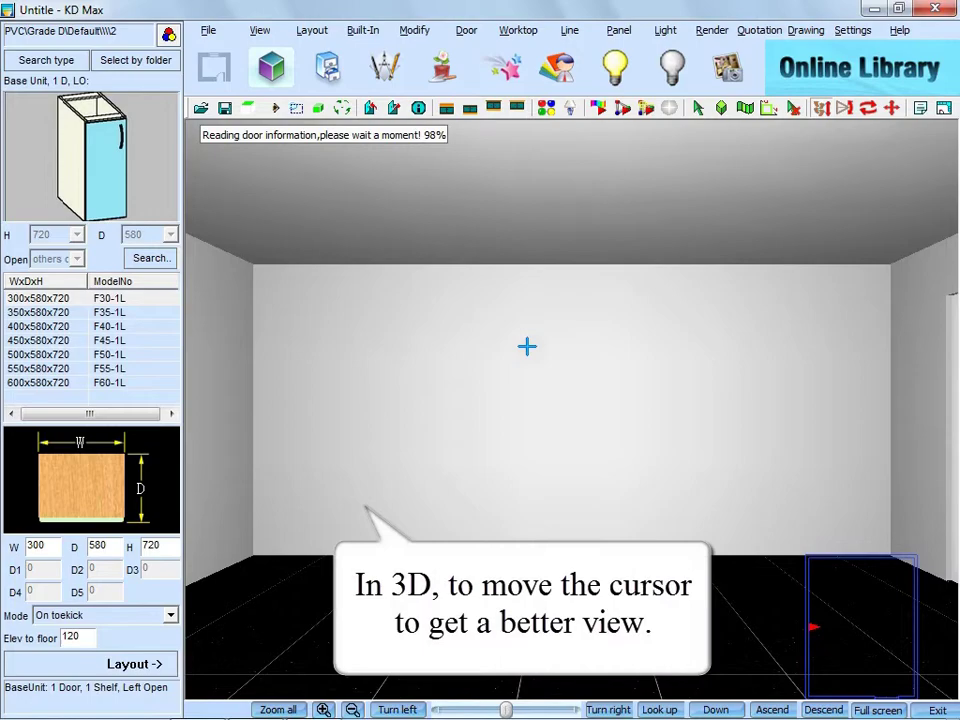
- Zoom out to show the whole room and save the viewpoint as camera '01'
scroll(527, 346, "down", 3)
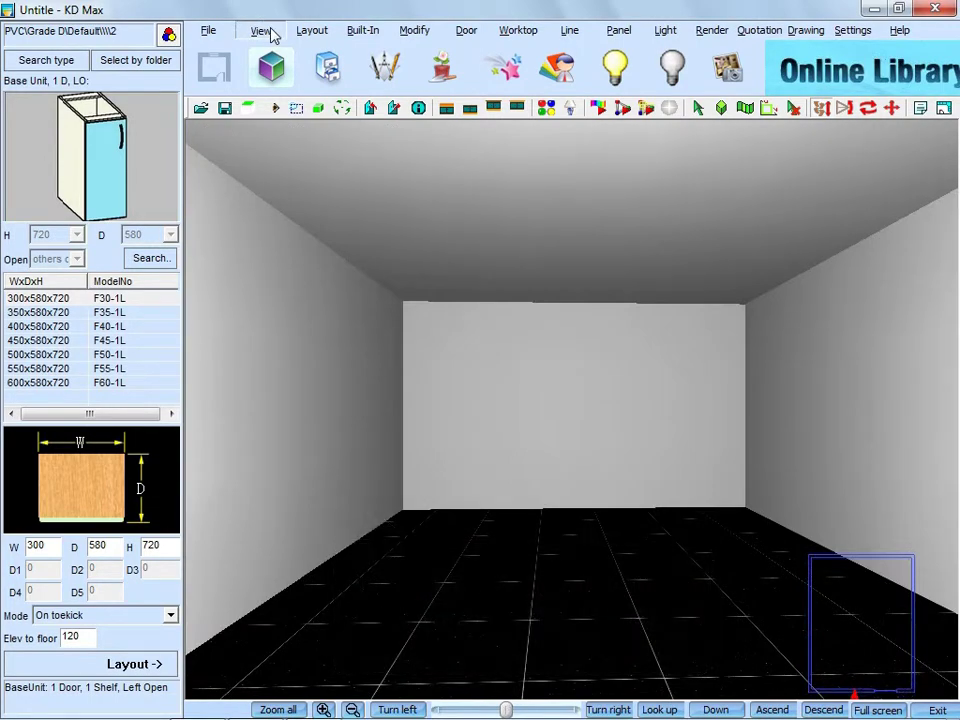
left_click(270, 33)
mouse_move(317, 669)
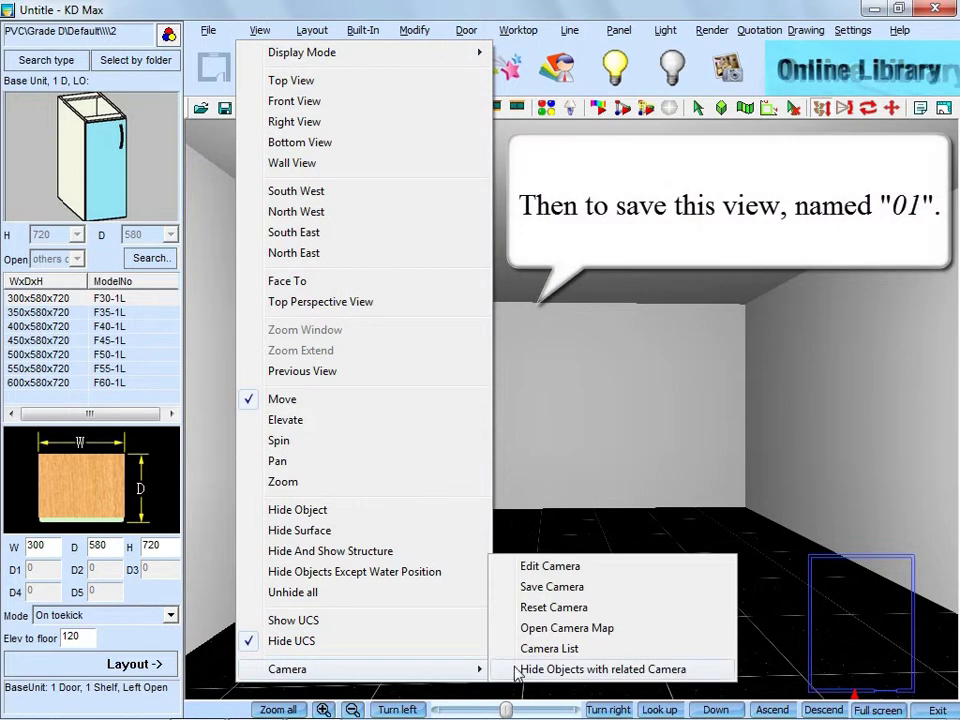
left_click(552, 587)
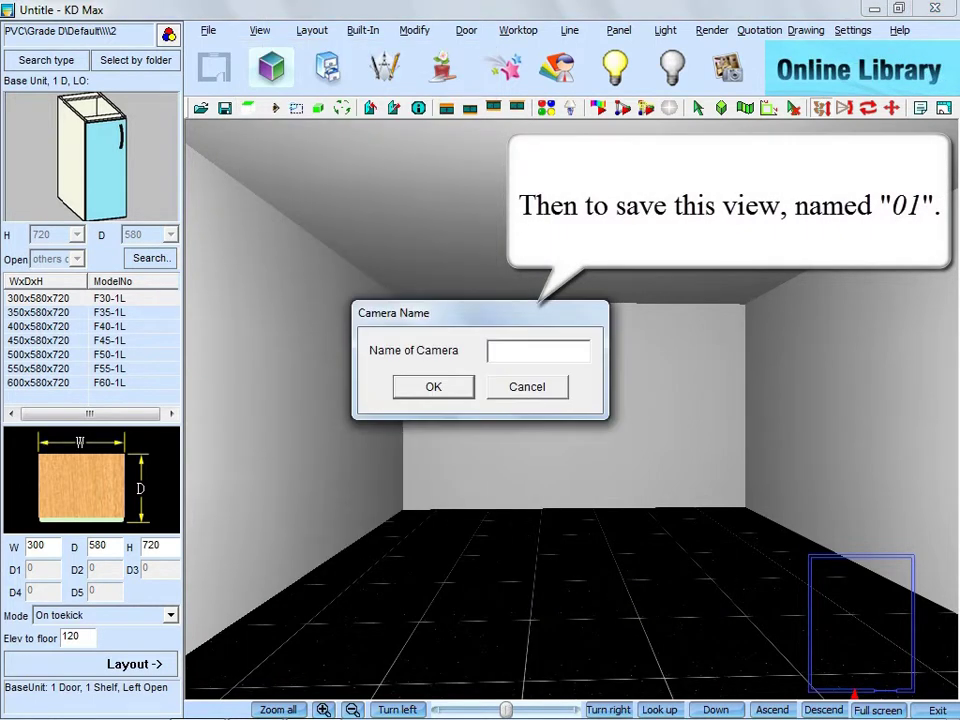
type("01")
left_click(447, 390)
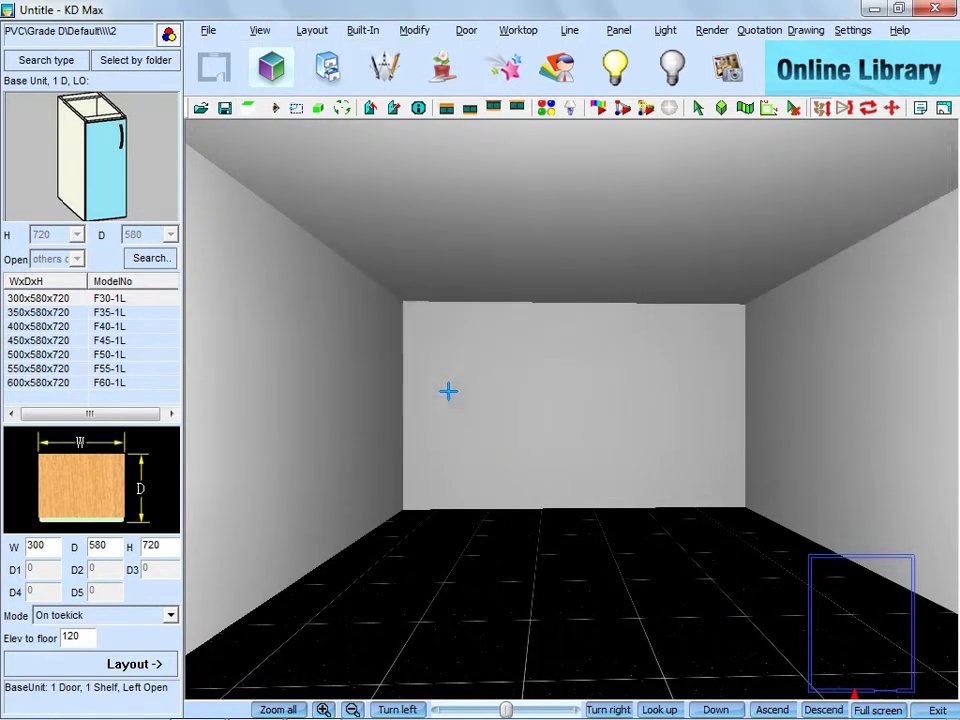
- Create a sloped ceiling along the room's left wall
left_click(424, 34)
mouse_move(497, 470)
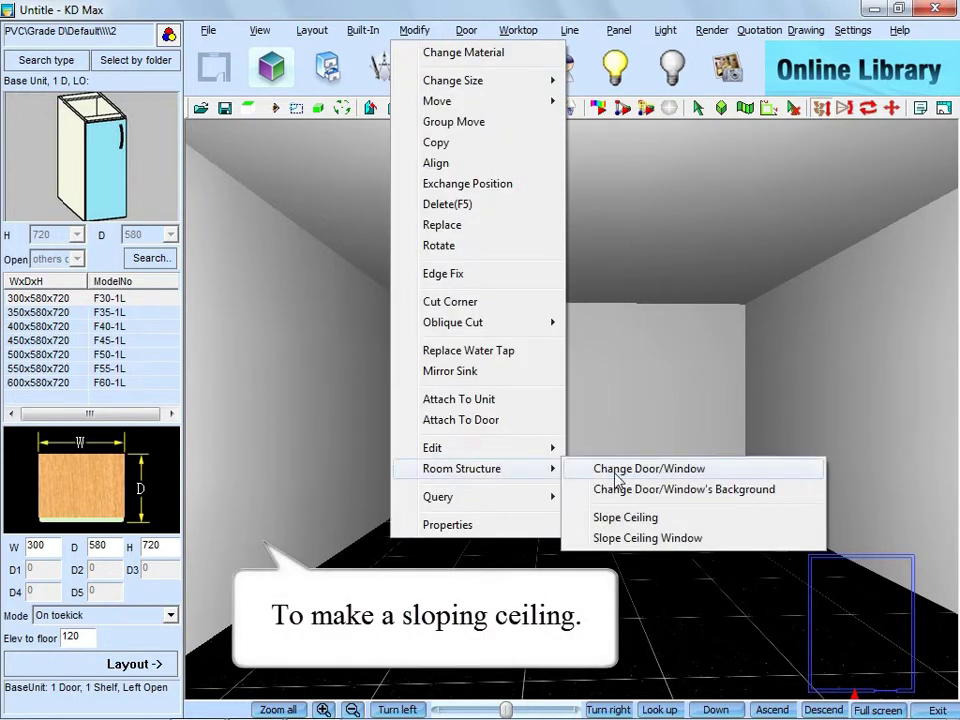
left_click(627, 518)
left_click(375, 395)
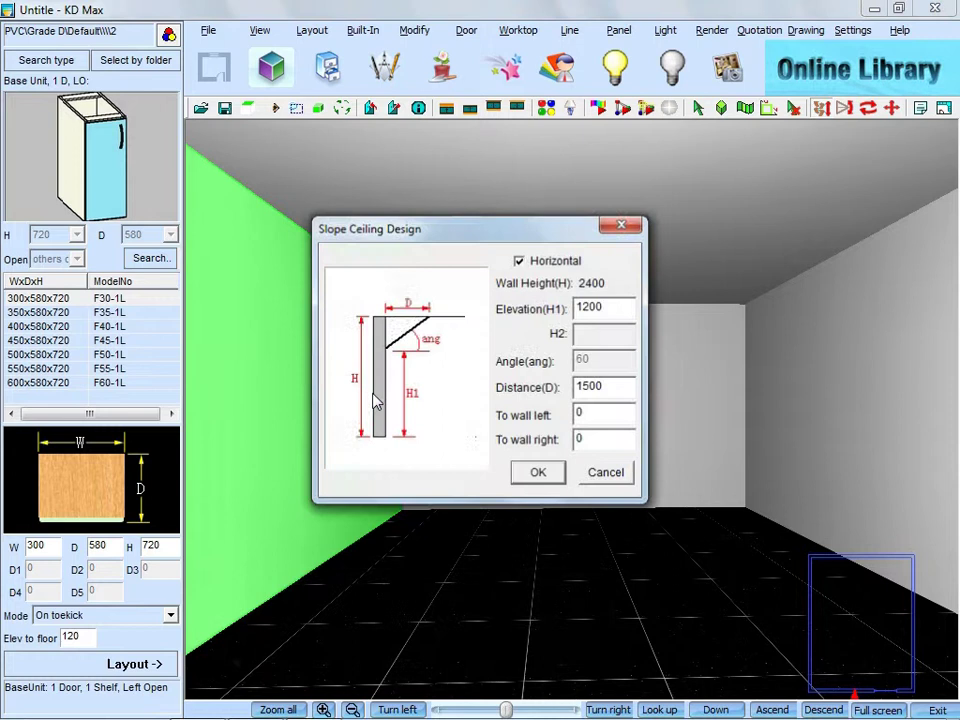
left_click(539, 474)
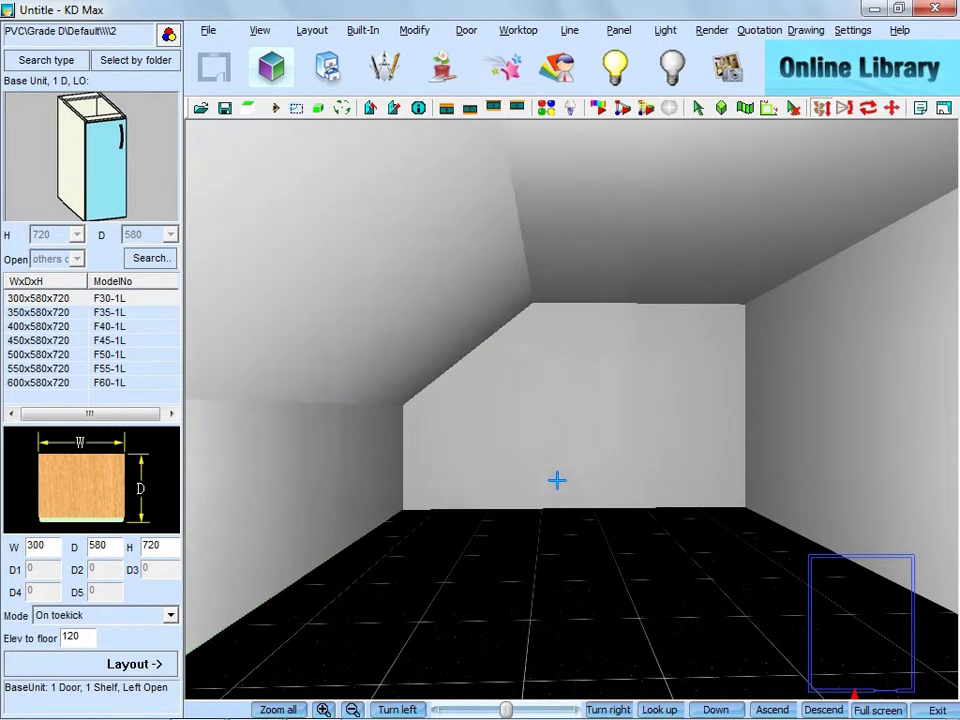
- Add a slope ceiling window set 900 mm from the right
left_click(414, 31)
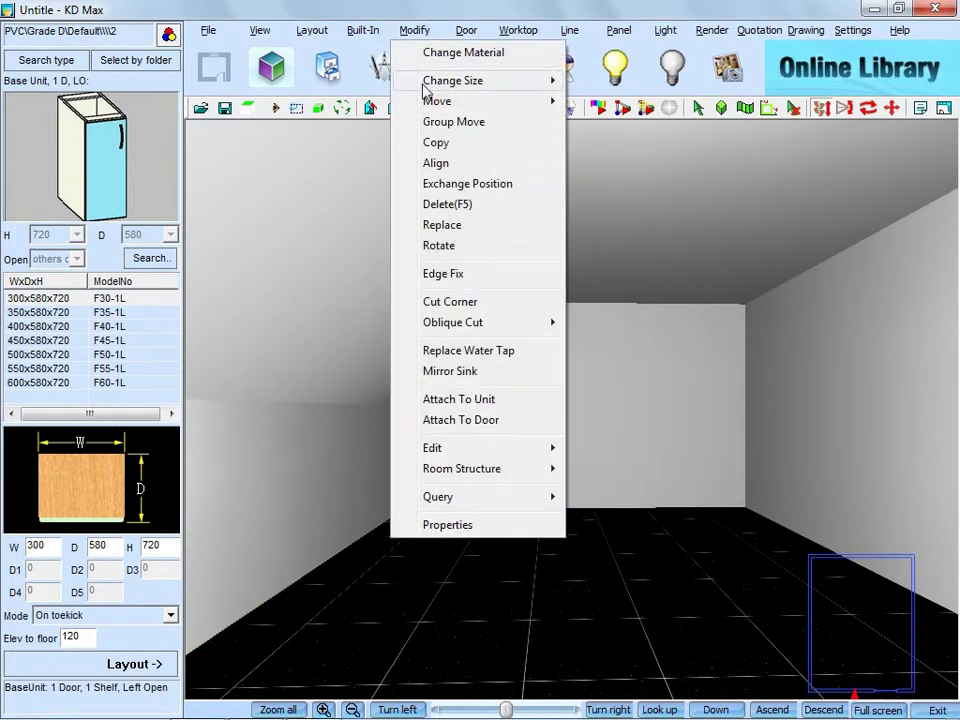
mouse_move(468, 470)
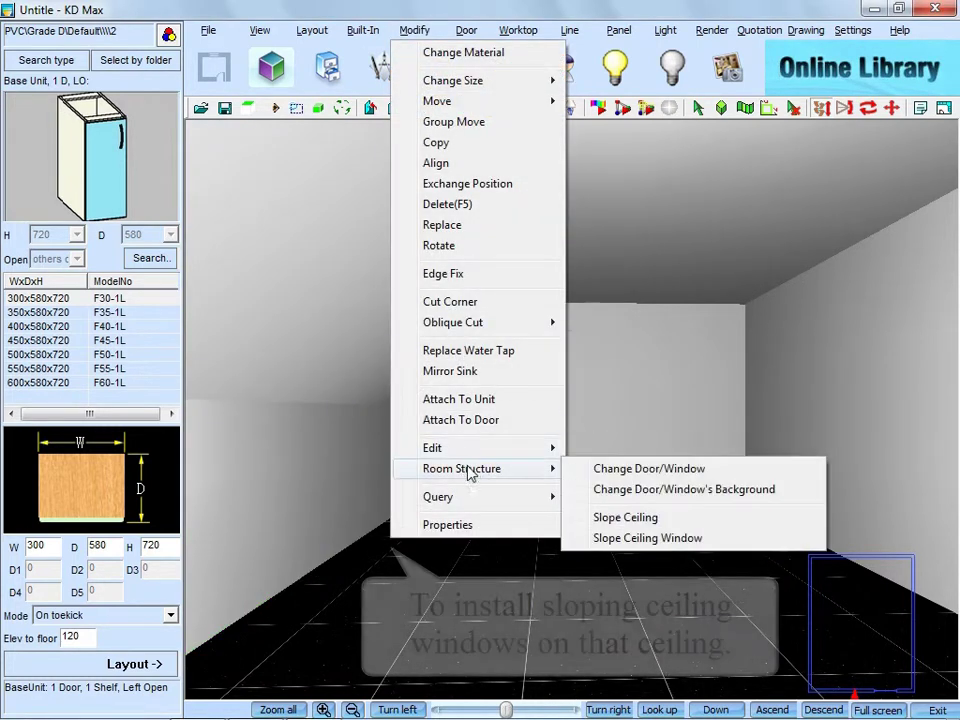
left_click(610, 538)
left_click(409, 330)
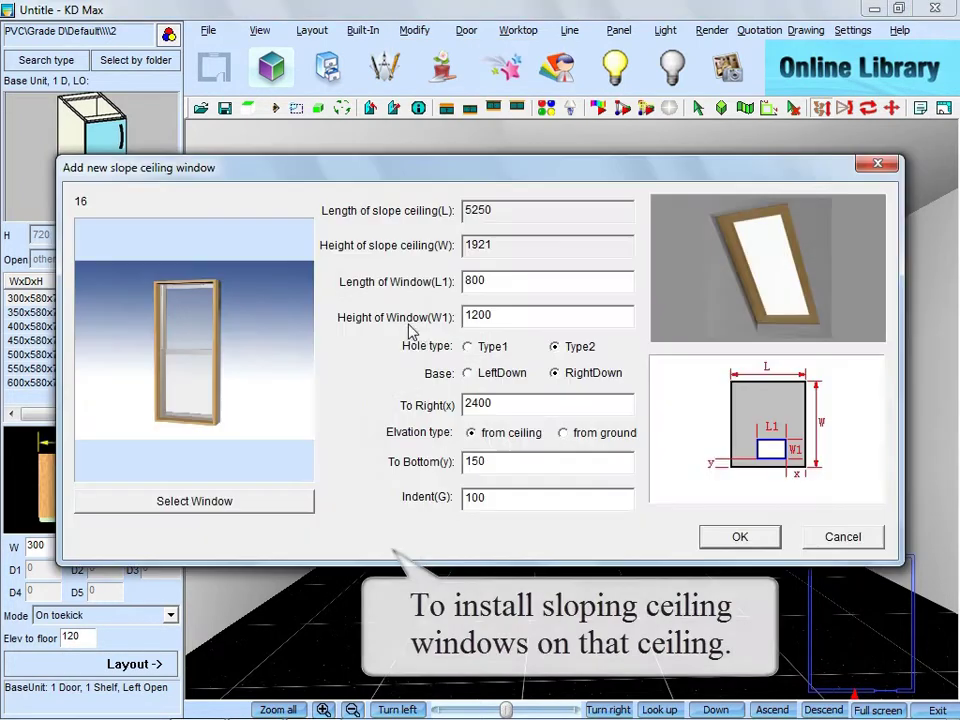
key("Tab")
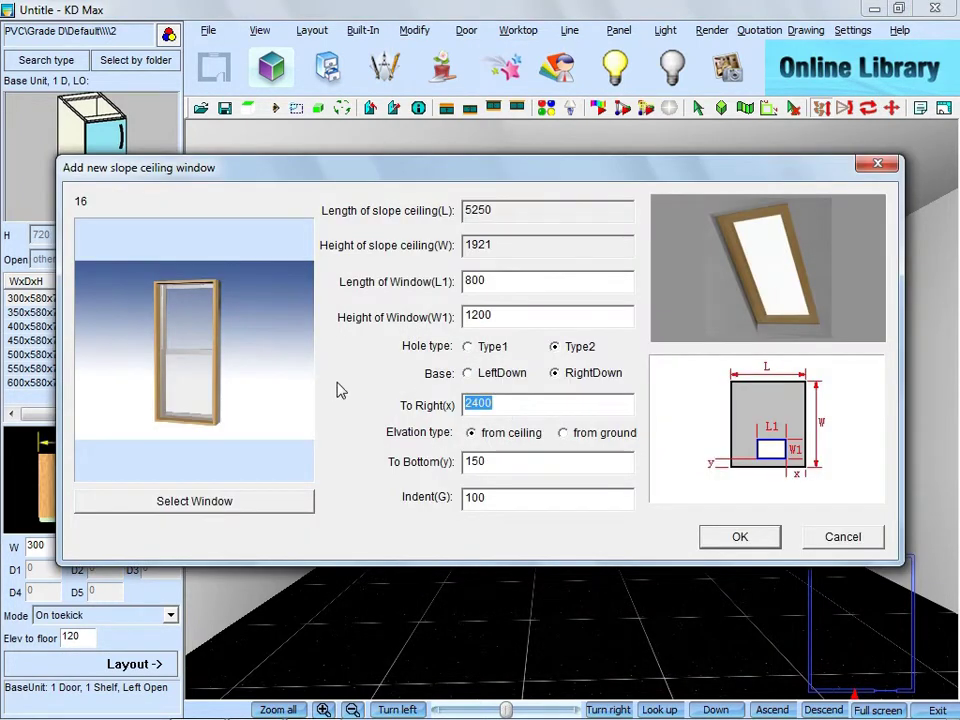
type("9")
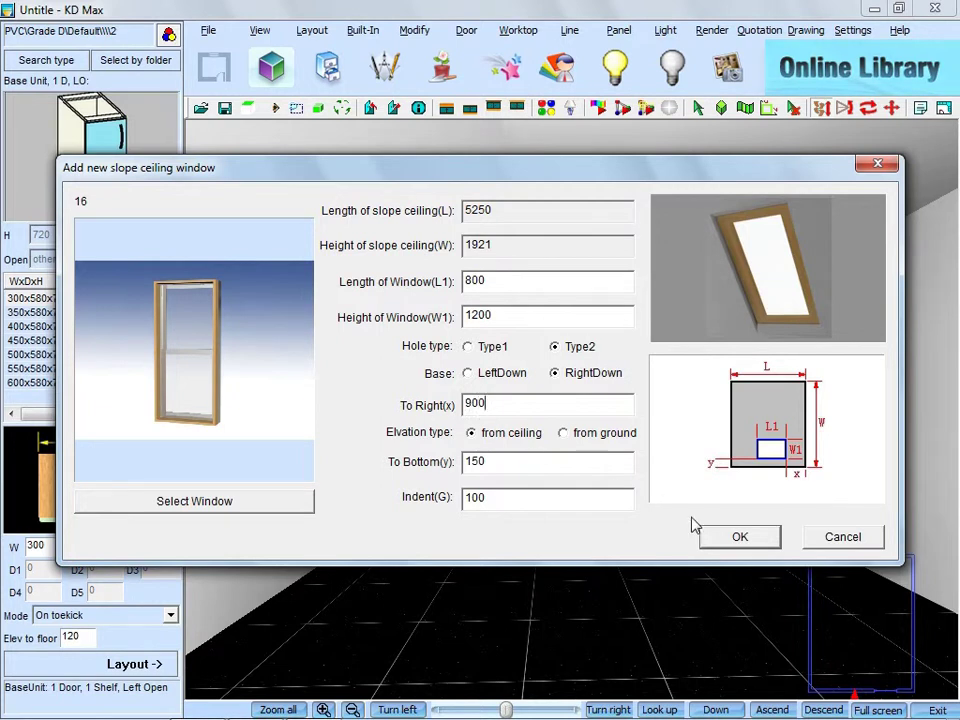
left_click(724, 540)
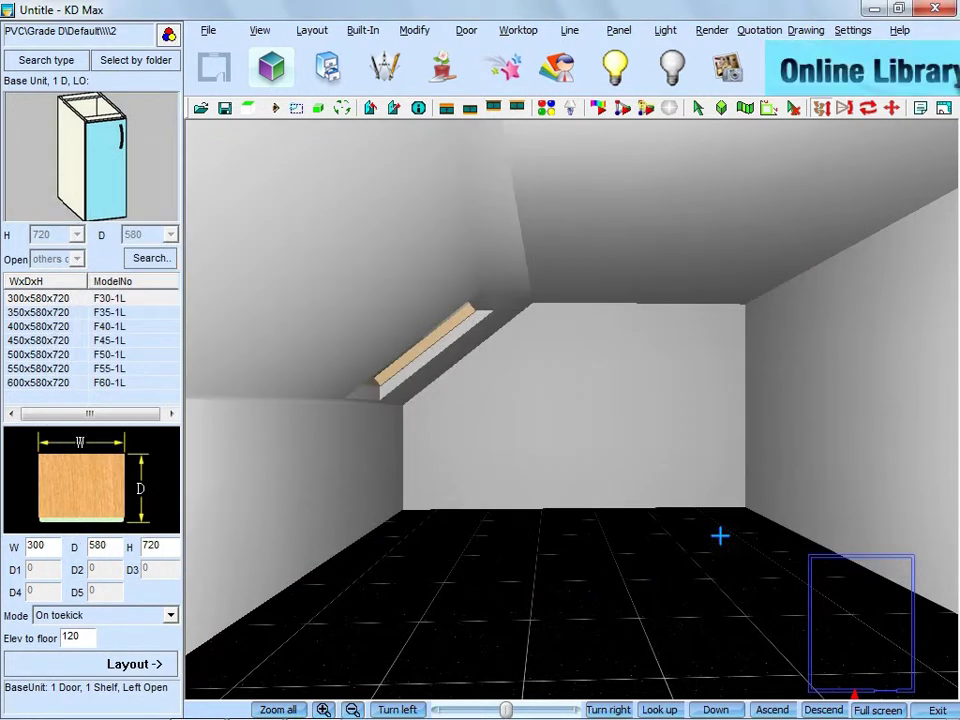
- Add a second slope ceiling window set 2400 mm from the right
left_click(414, 30)
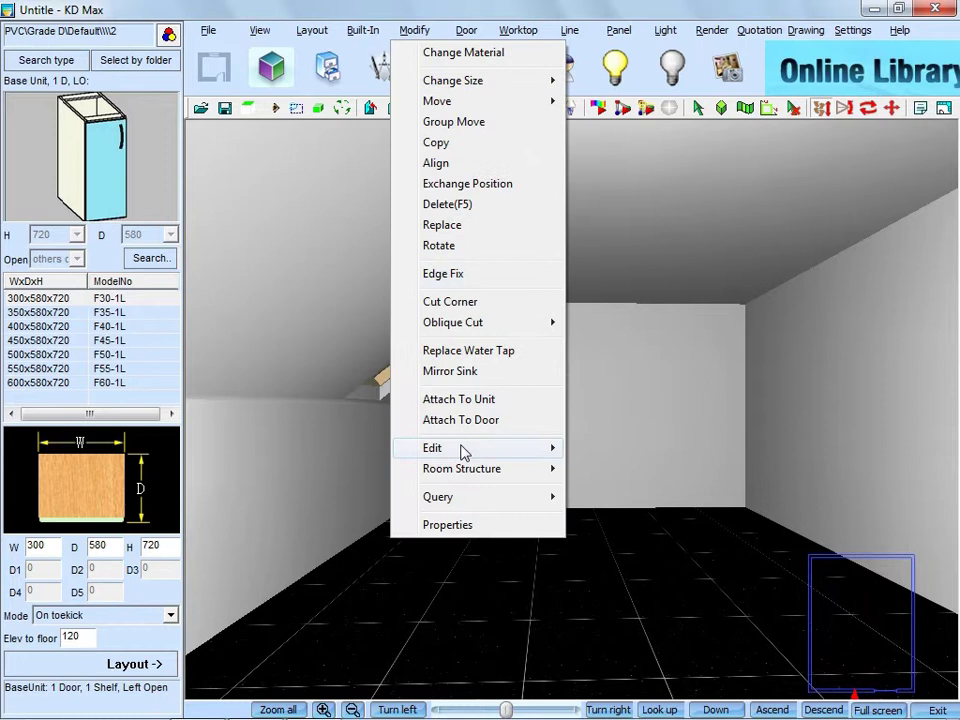
mouse_move(489, 472)
left_click(591, 538)
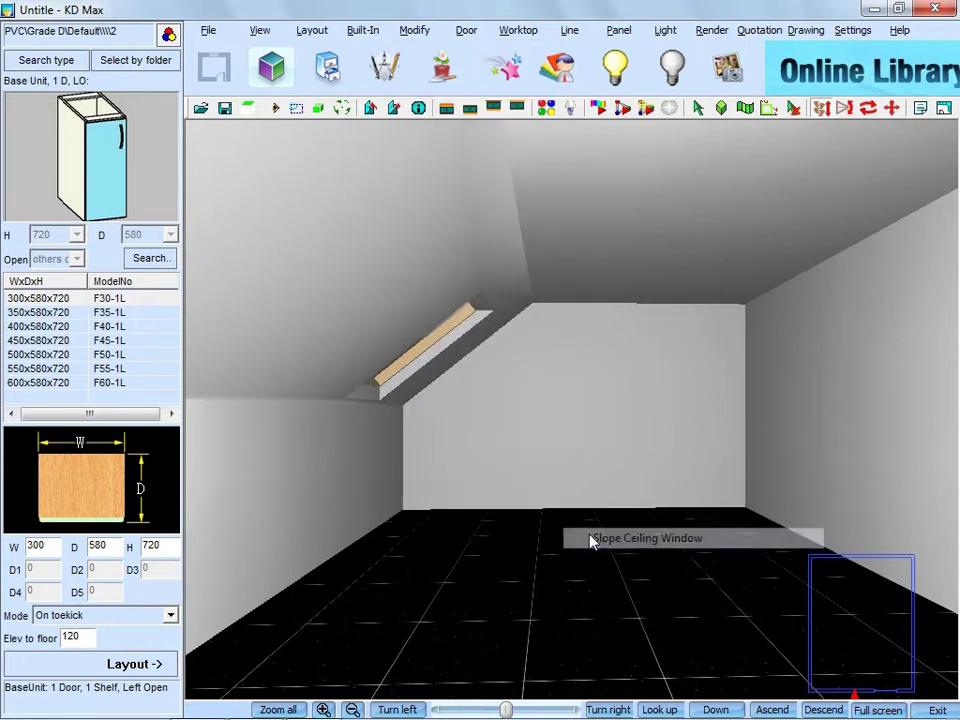
left_click(362, 350)
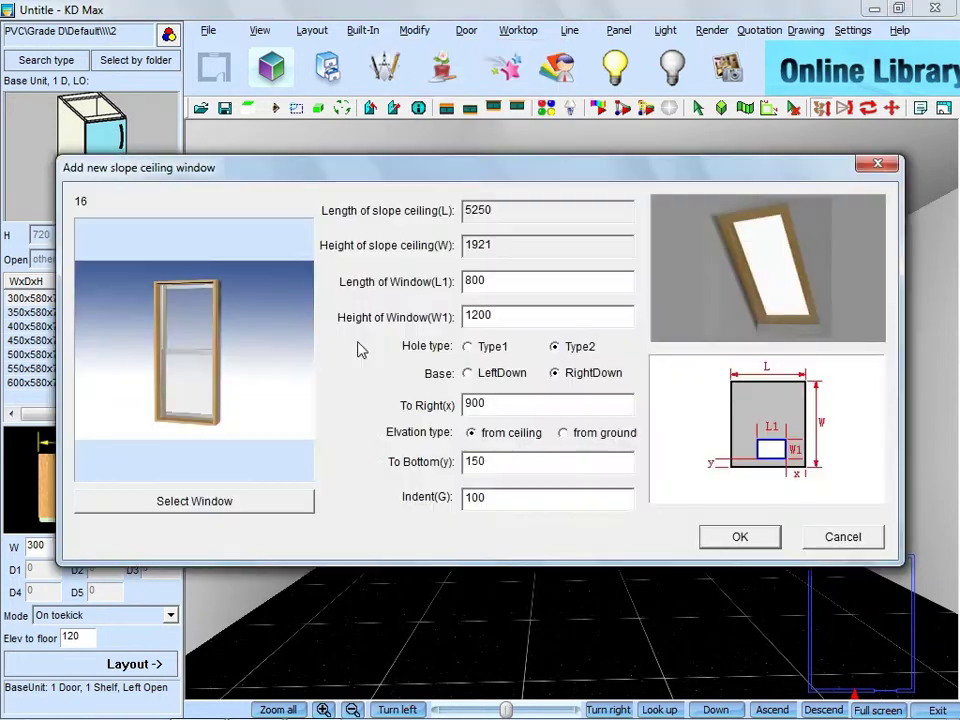
double_click(518, 404)
type("24")
left_click(712, 538)
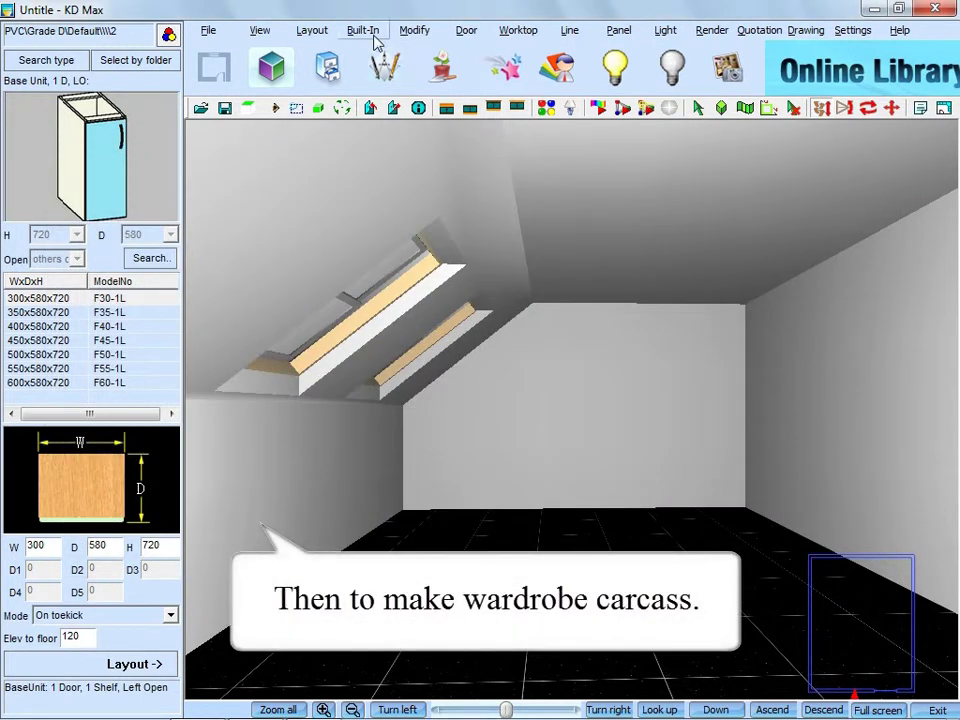
- Start a wardrobe carcass with width 4000, height 2400 and plinth back indent 50
left_click(366, 32)
left_click(419, 103)
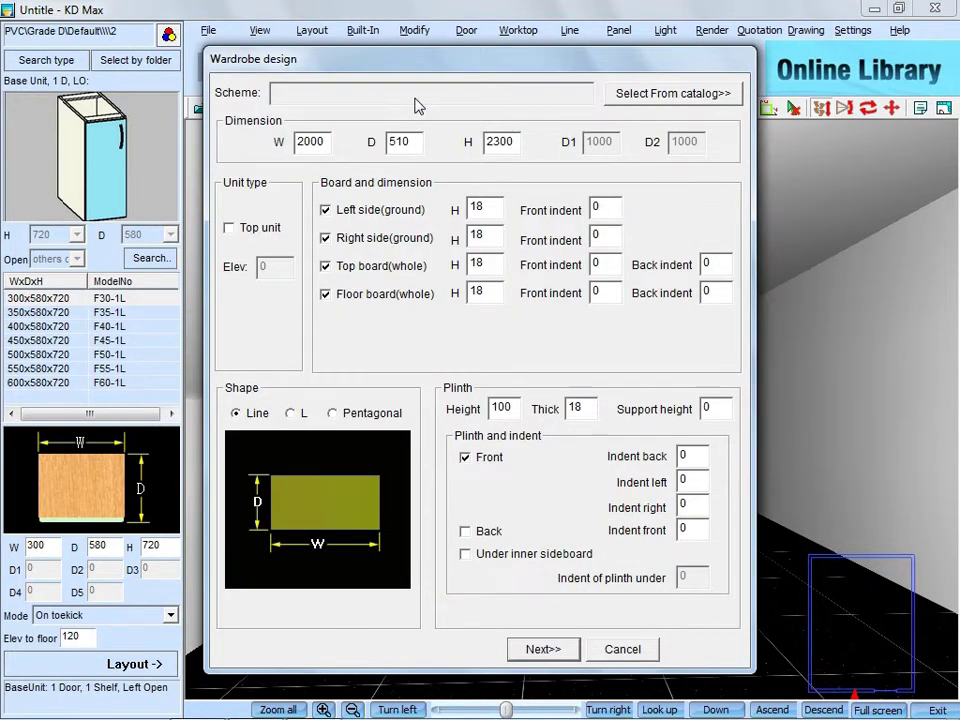
double_click(316, 141)
type("40")
double_click(498, 141)
type("2")
double_click(684, 455)
- Divide the wardrobe interior, creating a 564-wide compartment on the right
left_click(563, 648)
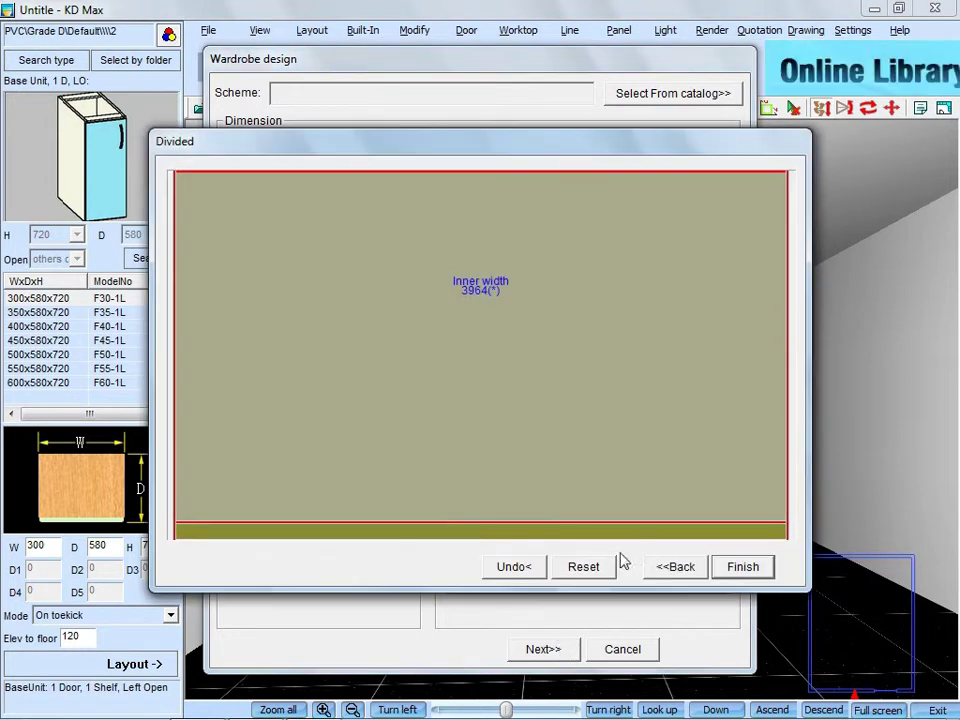
left_click(578, 282)
right_click(576, 279)
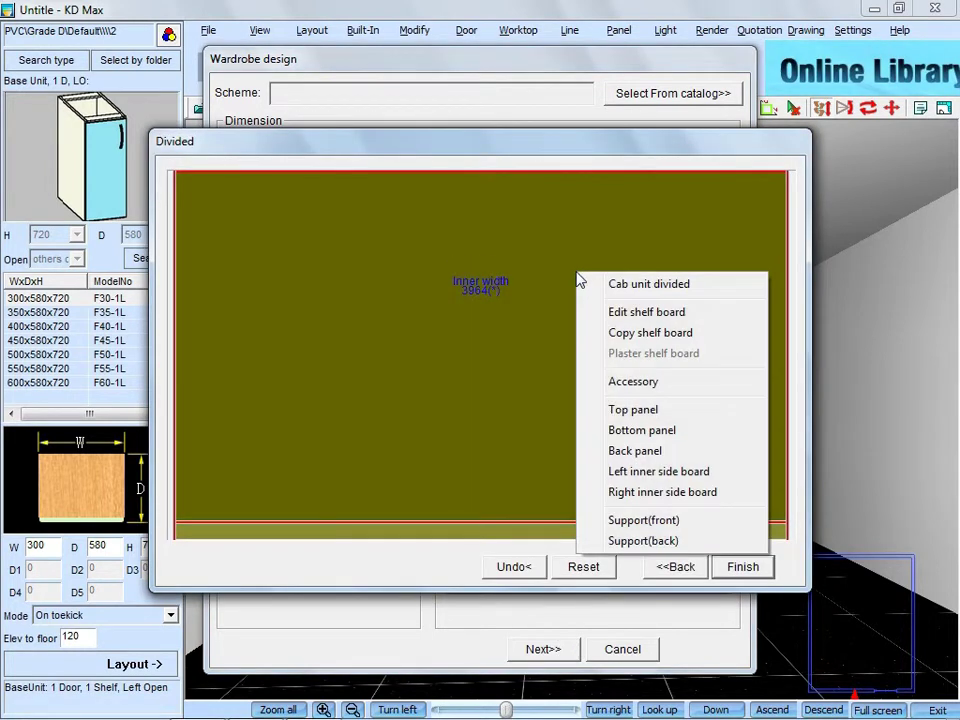
left_click(645, 285)
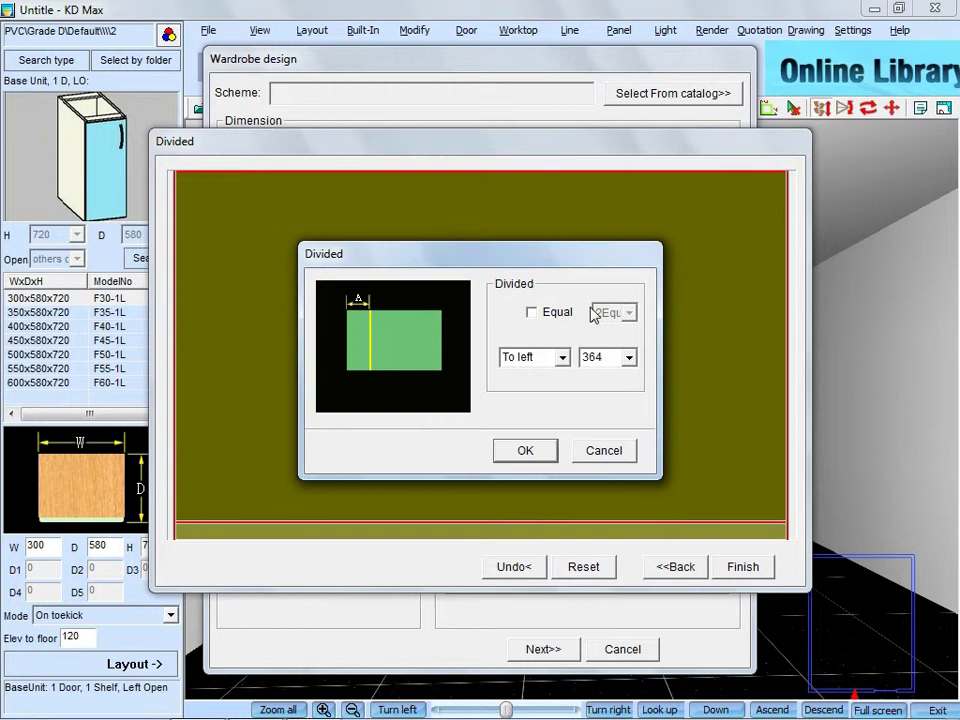
left_click(562, 360)
left_click(553, 391)
left_click(628, 358)
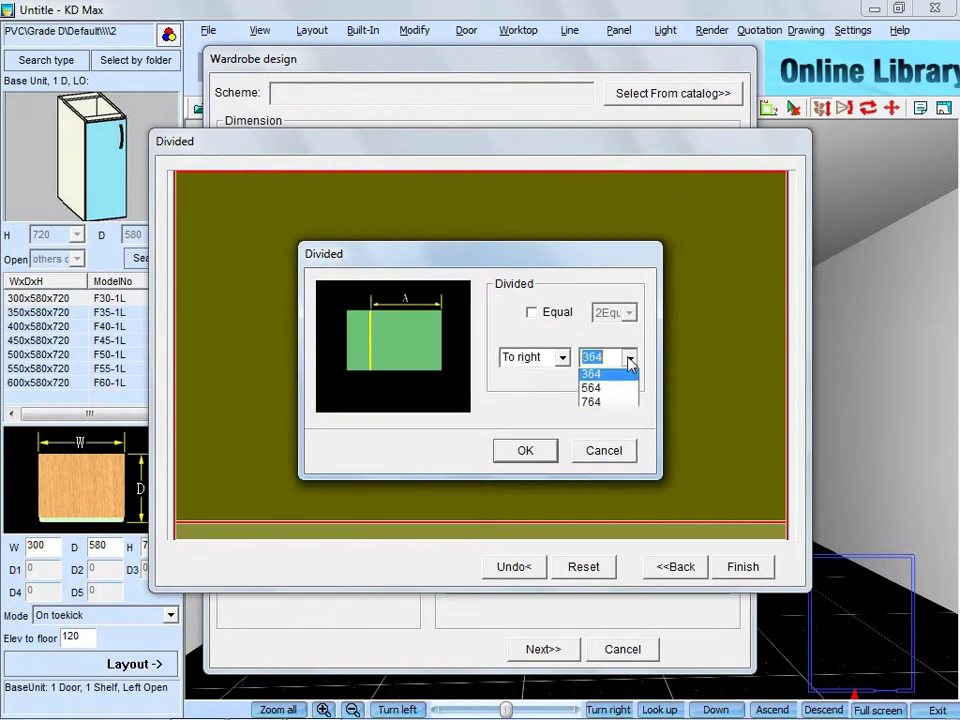
left_click(626, 391)
left_click(529, 450)
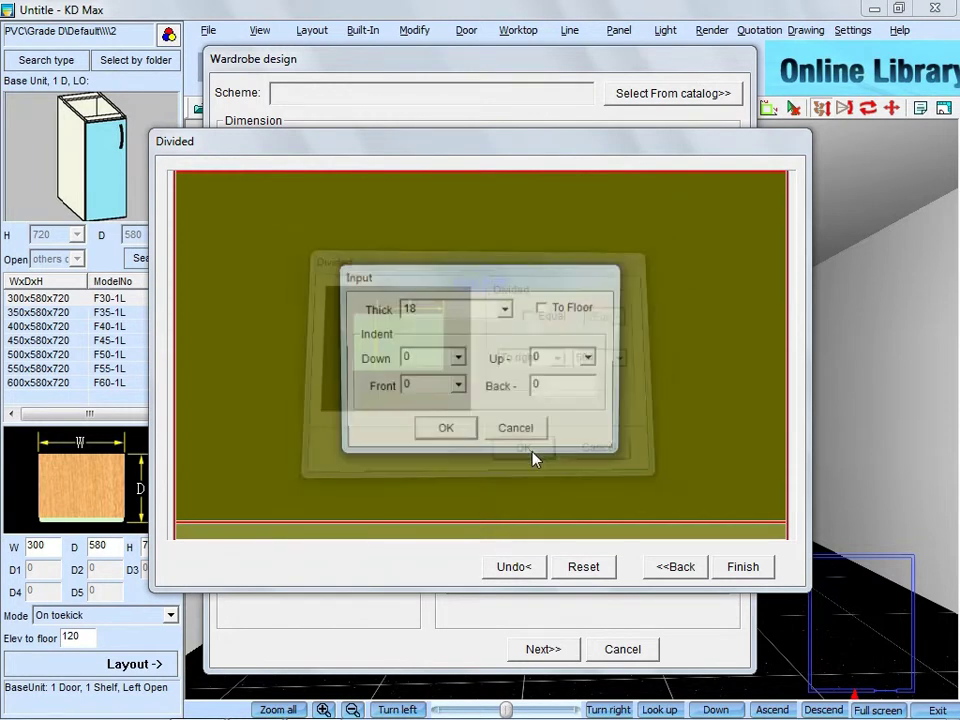
left_click(445, 431)
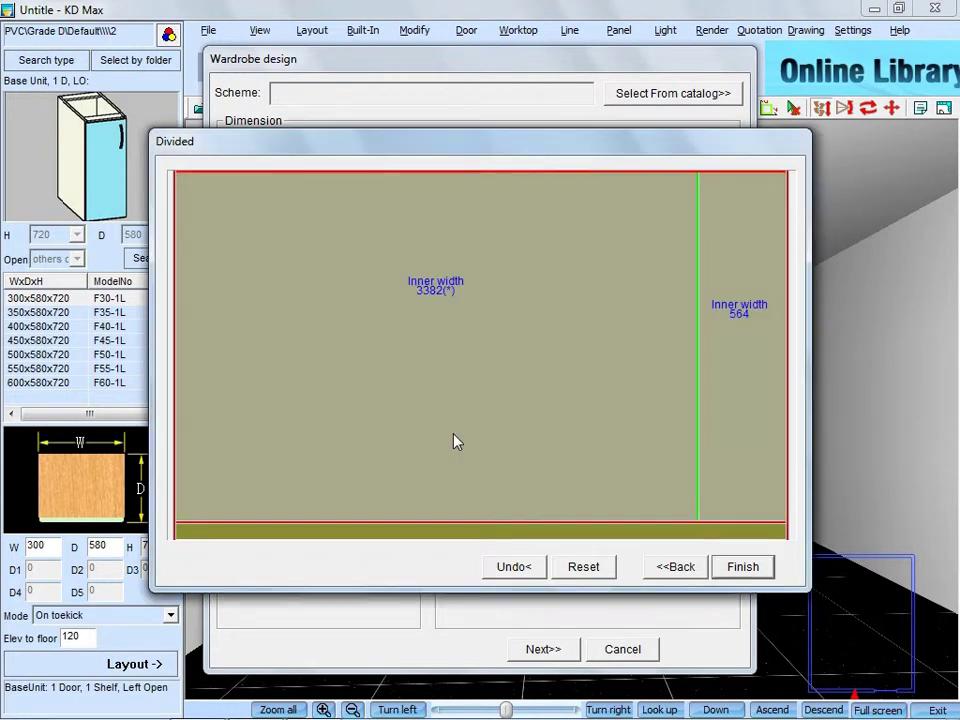
- Split the left compartment to add a 400-wide section measured from the right
left_click(531, 242)
right_click(531, 242)
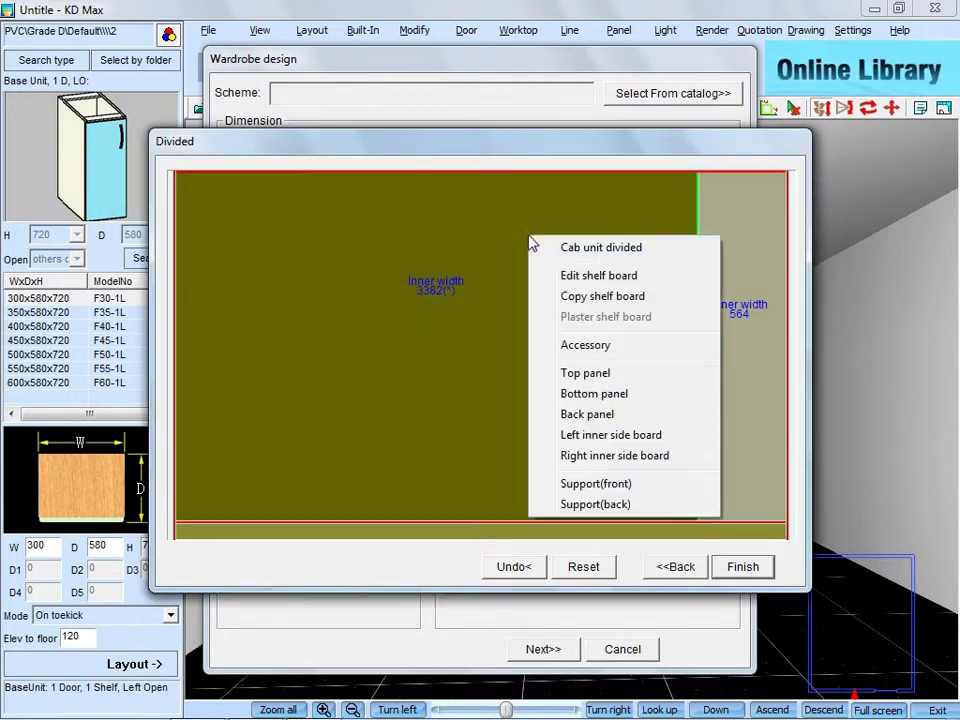
left_click(601, 250)
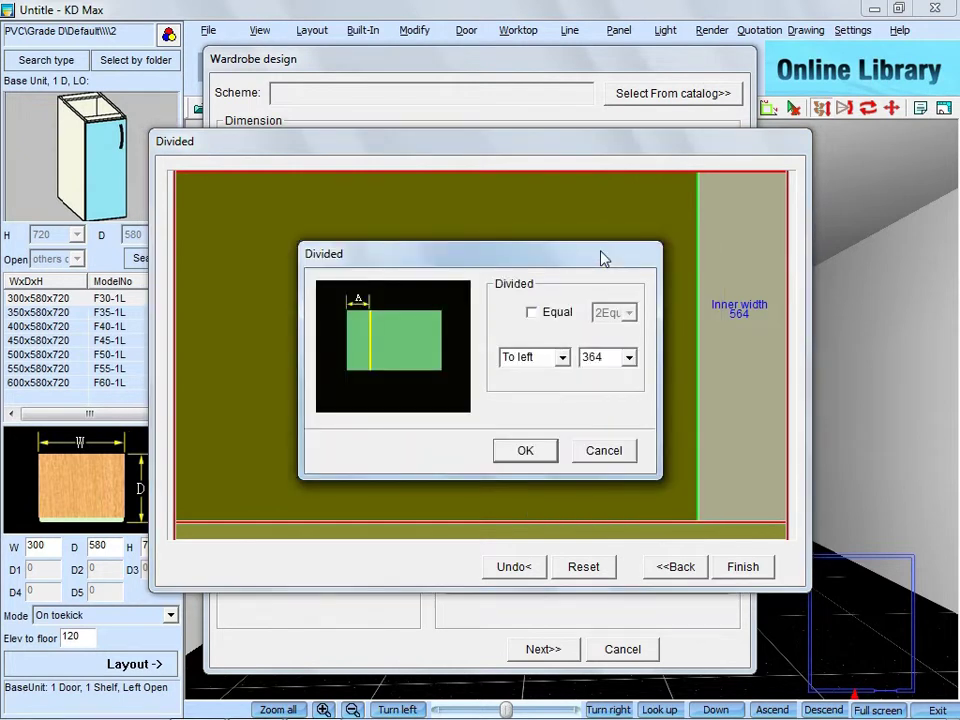
left_click(562, 358)
left_click(563, 390)
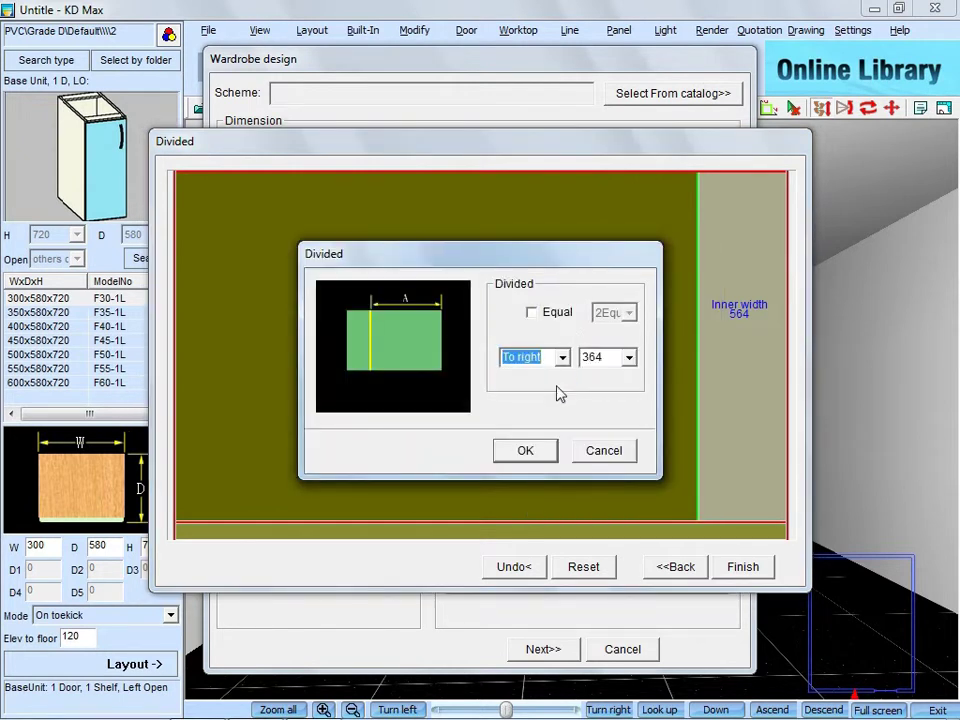
double_click(612, 356)
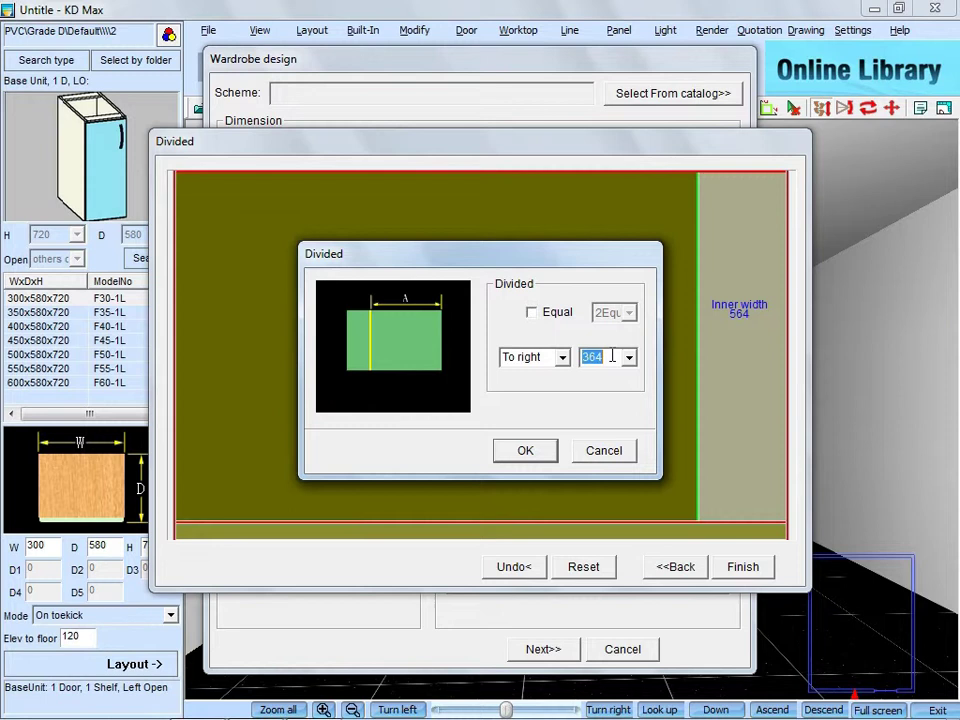
type("400")
left_click(532, 451)
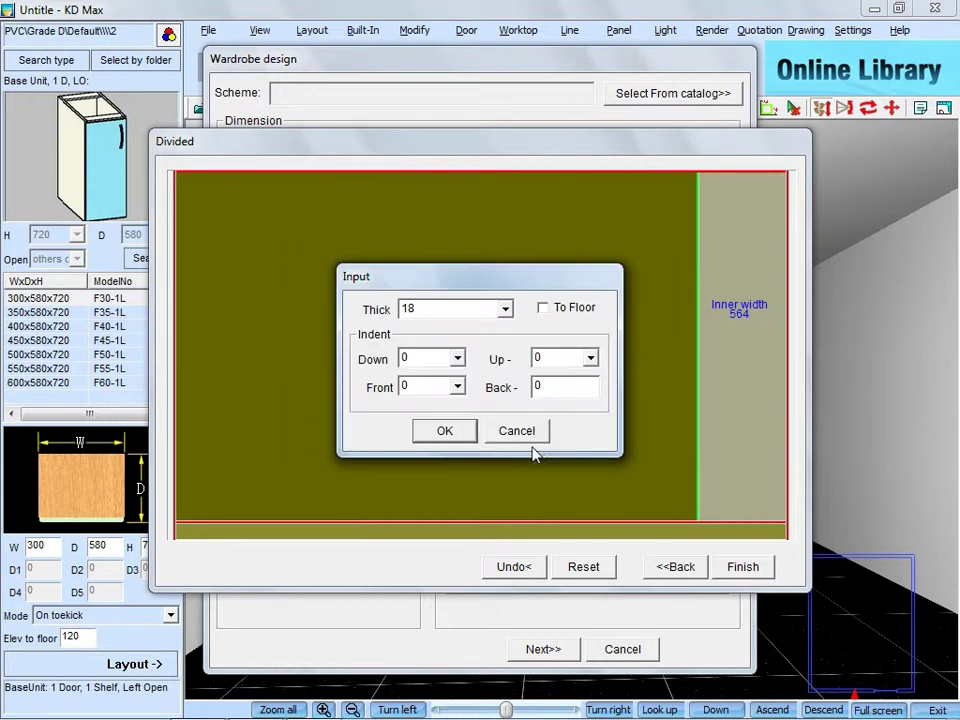
left_click(466, 432)
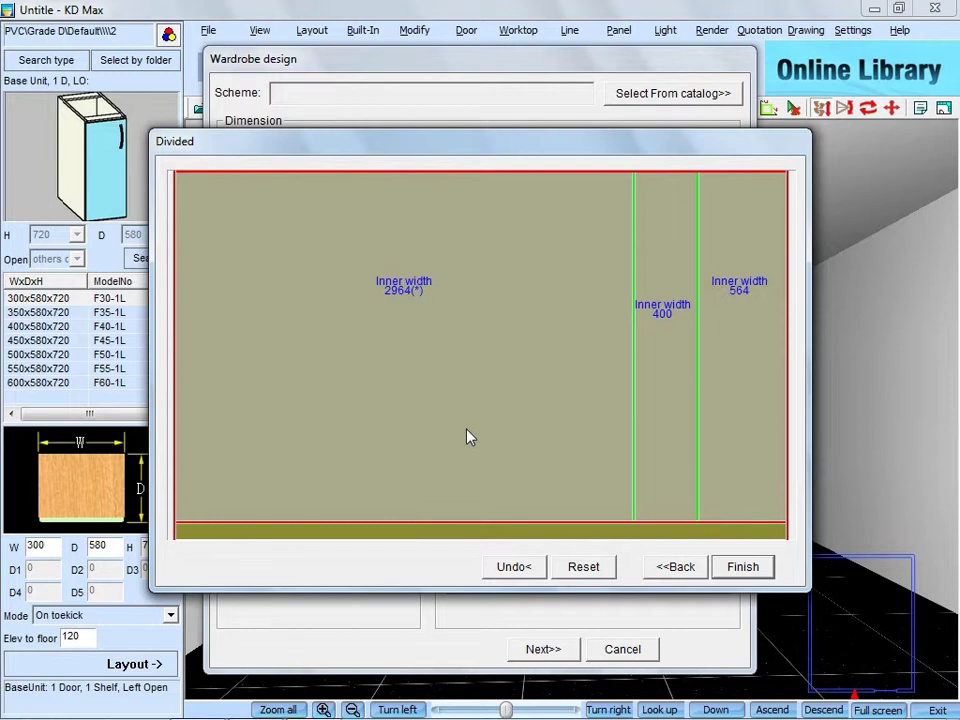
- Split the 2964-wide left compartment to add a 1050-wide section
left_click(482, 240)
right_click(482, 237)
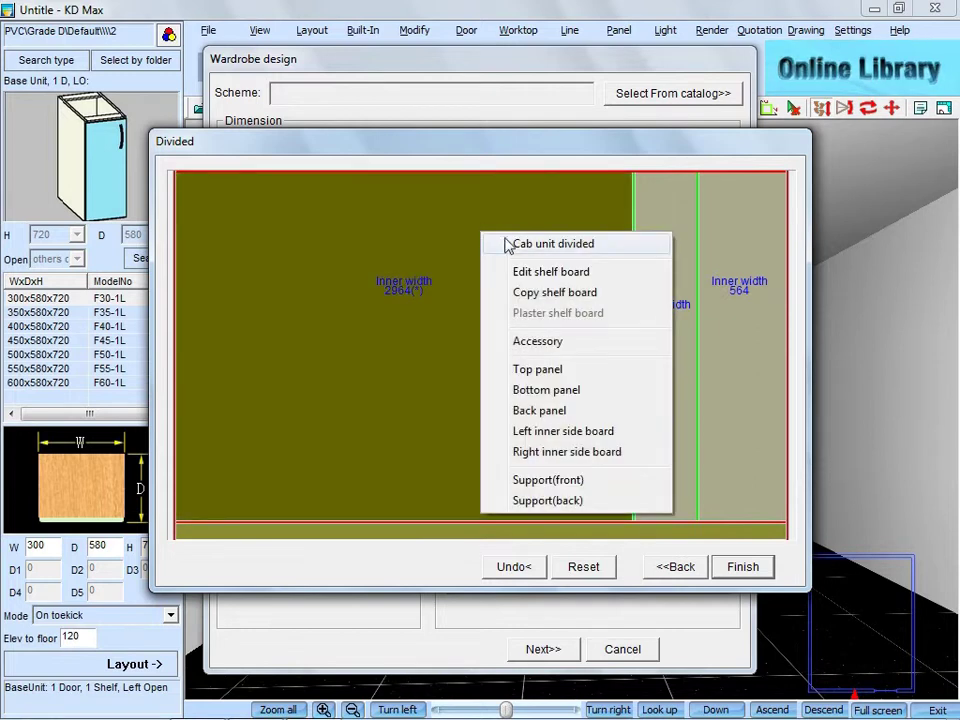
left_click(505, 245)
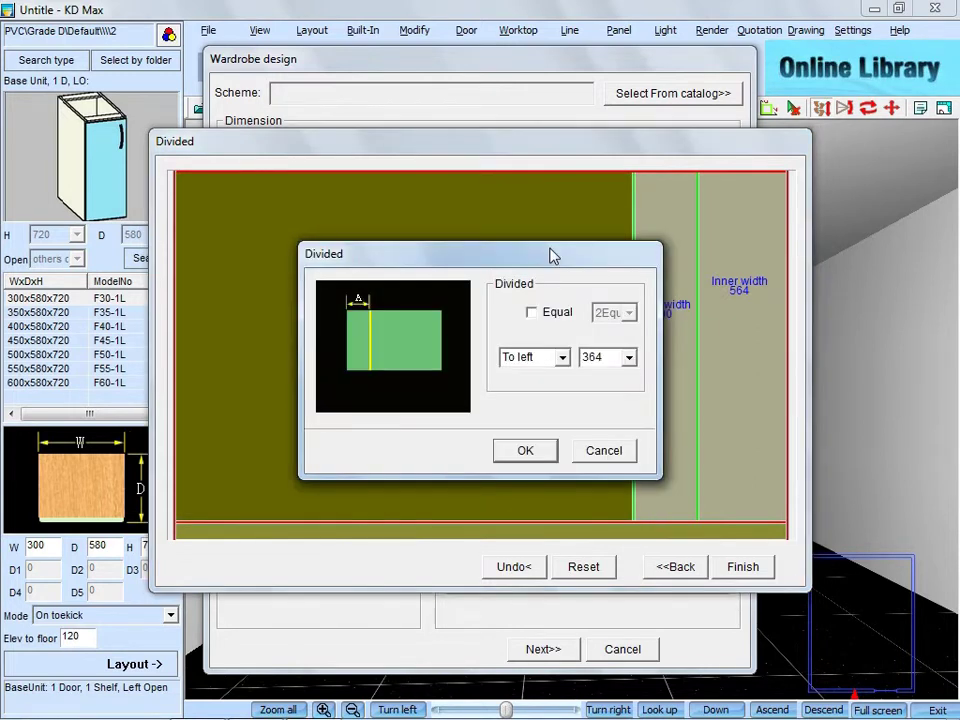
left_click(562, 358)
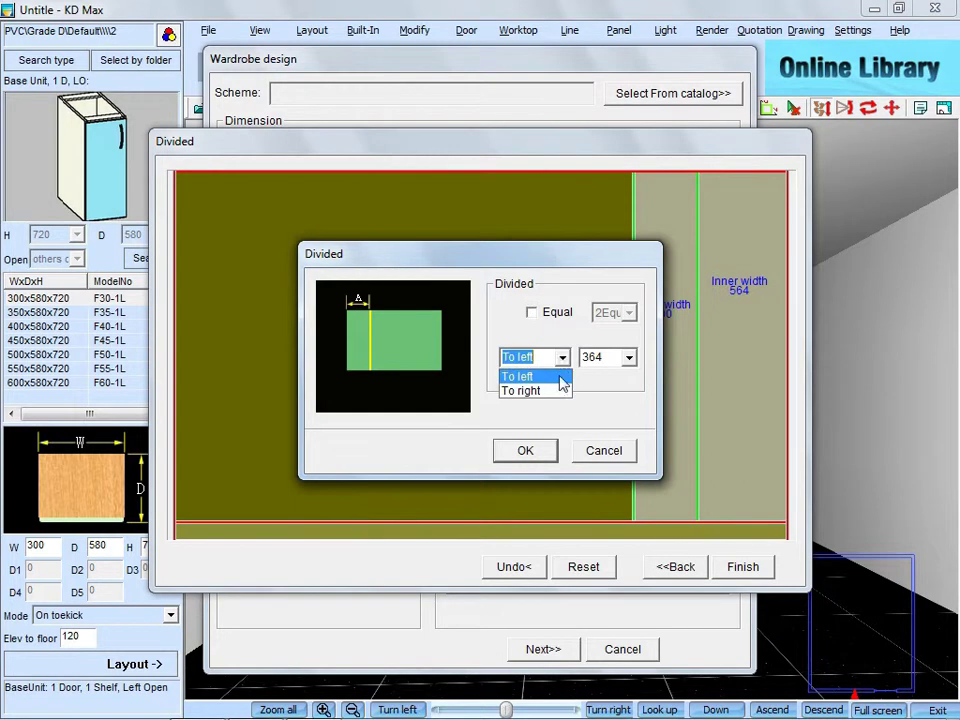
left_click(561, 390)
key("Tab")
type("1")
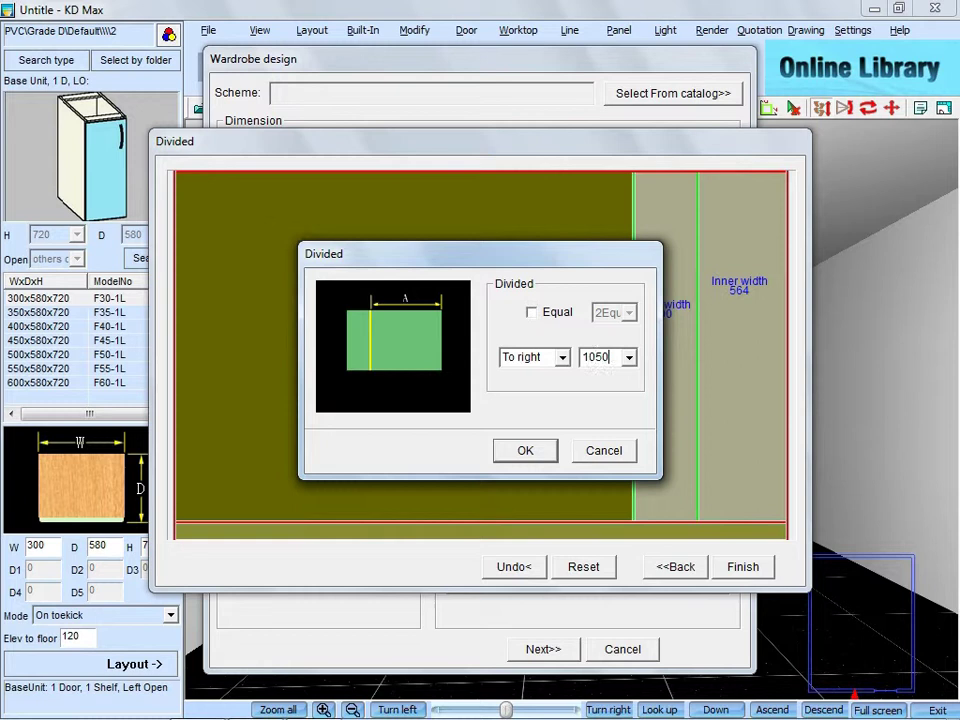
left_click(550, 451)
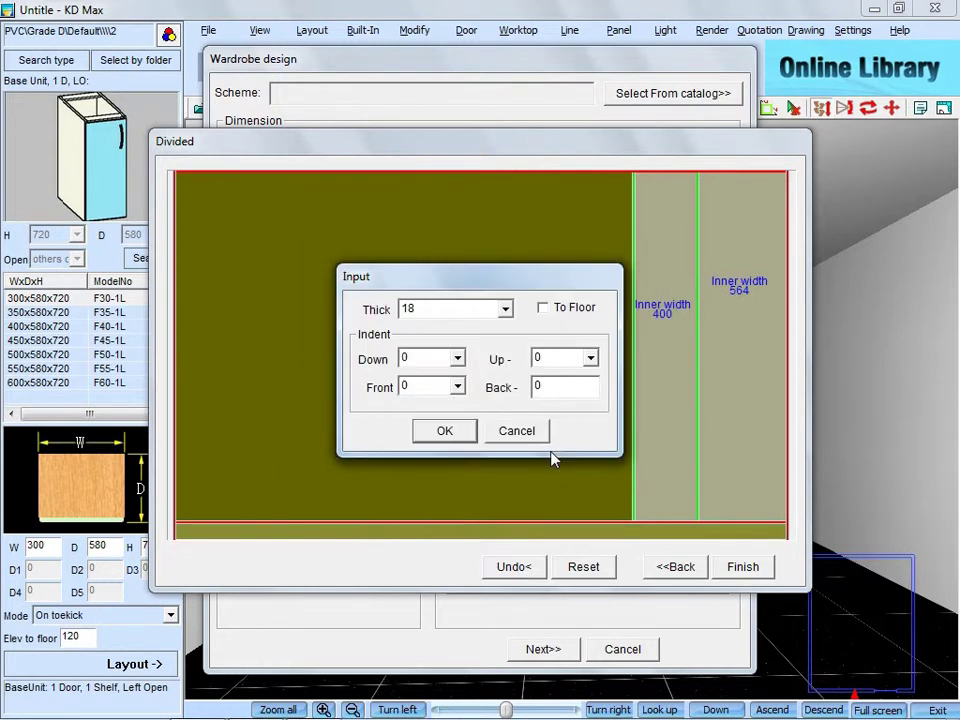
left_click(453, 435)
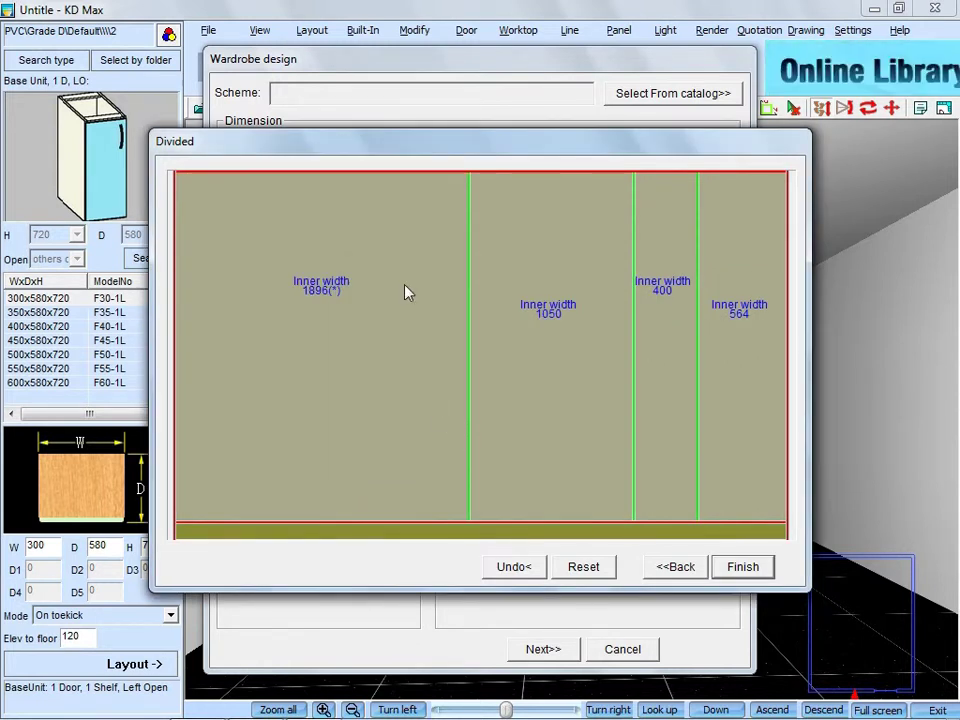
- Divide the 1896-wide left compartment equally into two 939-wide sections
left_click(405, 289)
right_click(405, 289)
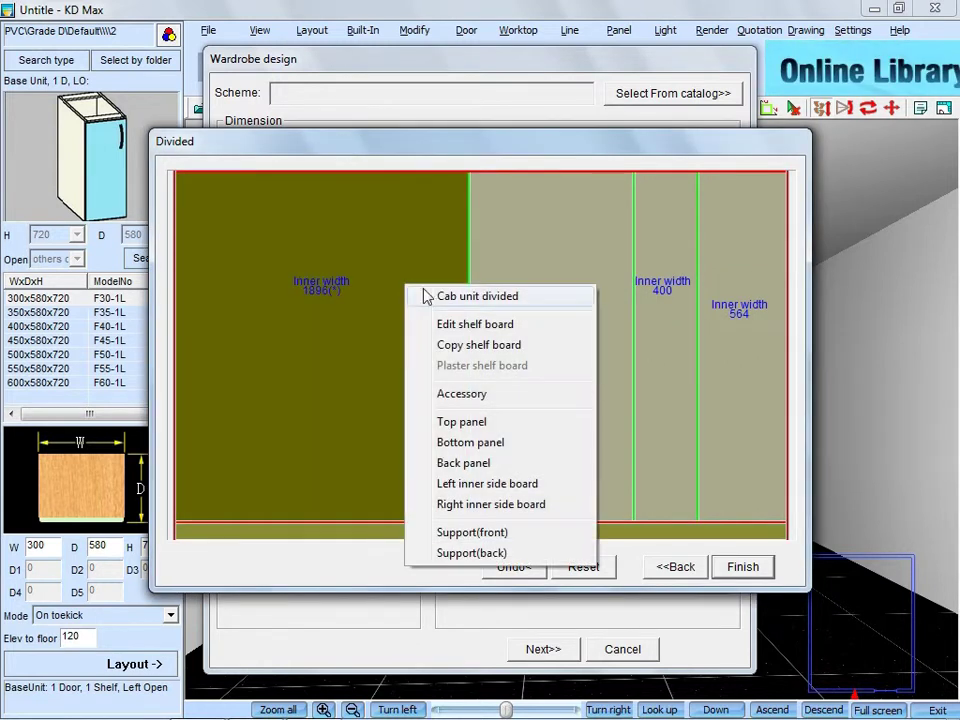
left_click(537, 300)
left_click(532, 313)
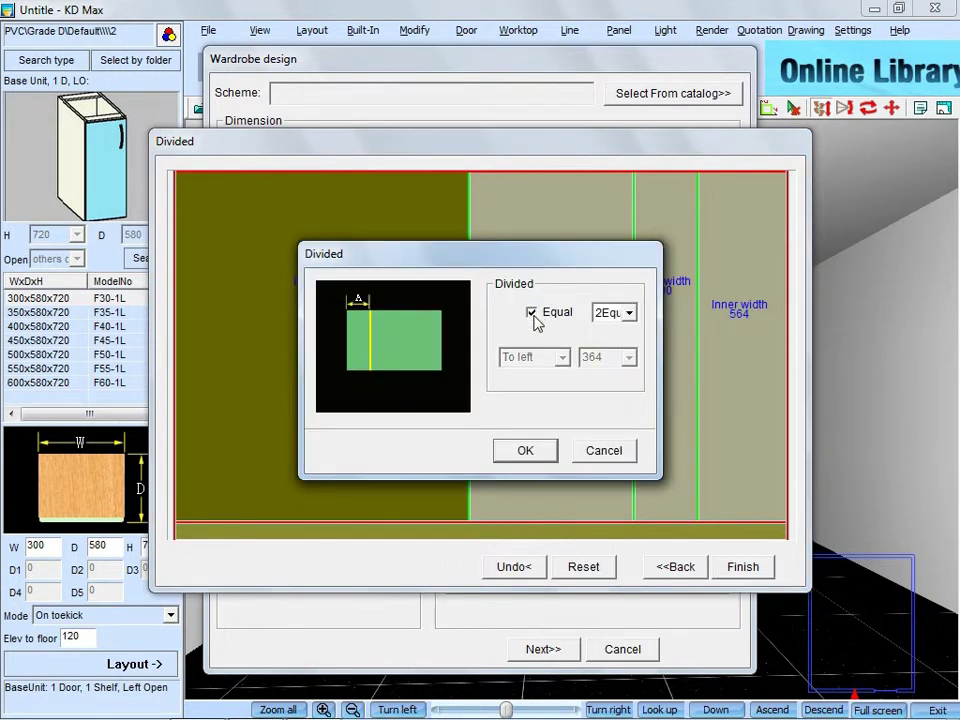
left_click(533, 454)
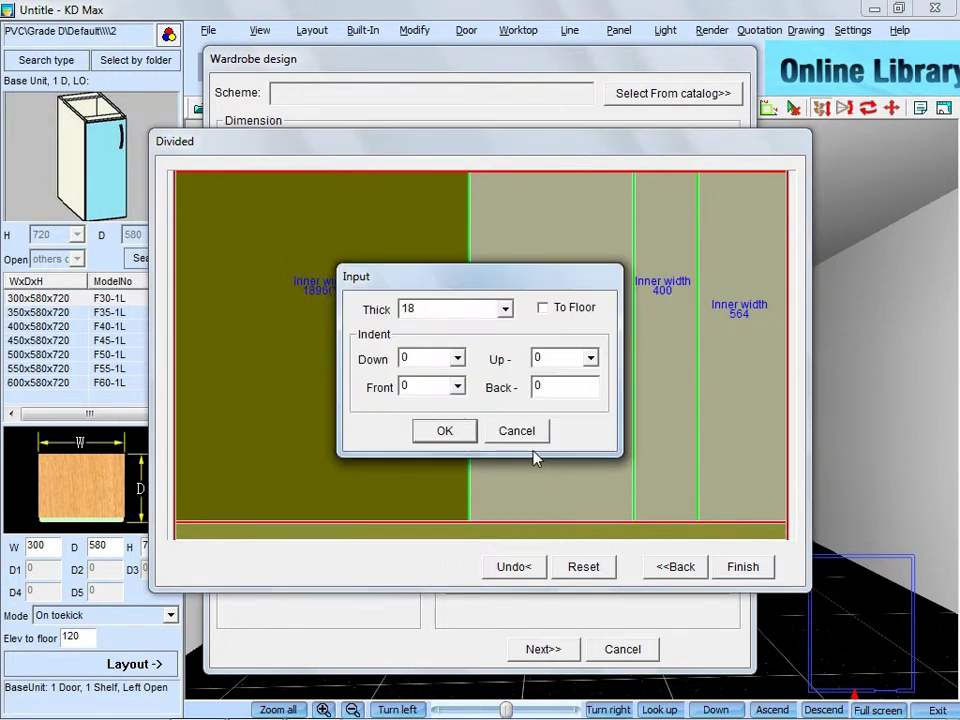
left_click(461, 437)
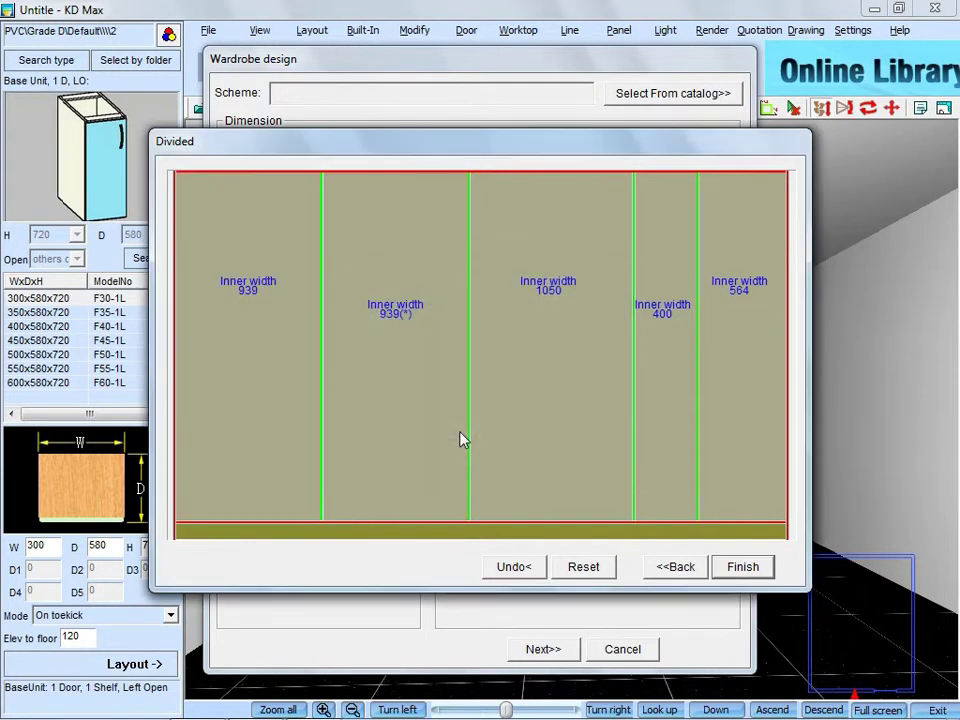
- Add a shelf 398 below the top in the leftmost 939 section
left_click(270, 227)
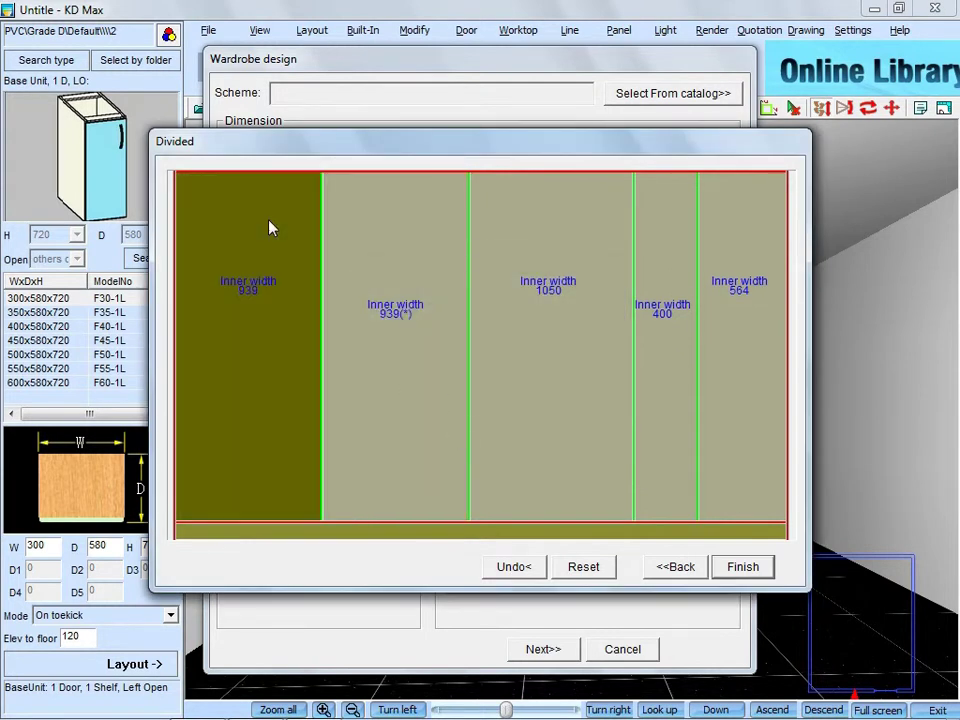
right_click(270, 227)
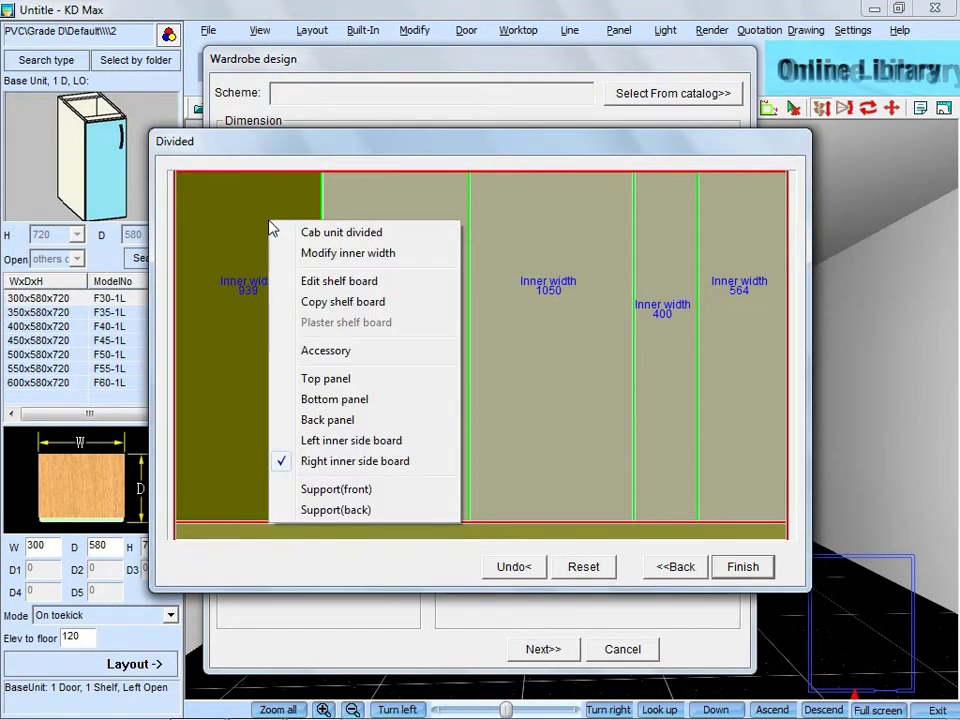
left_click(307, 281)
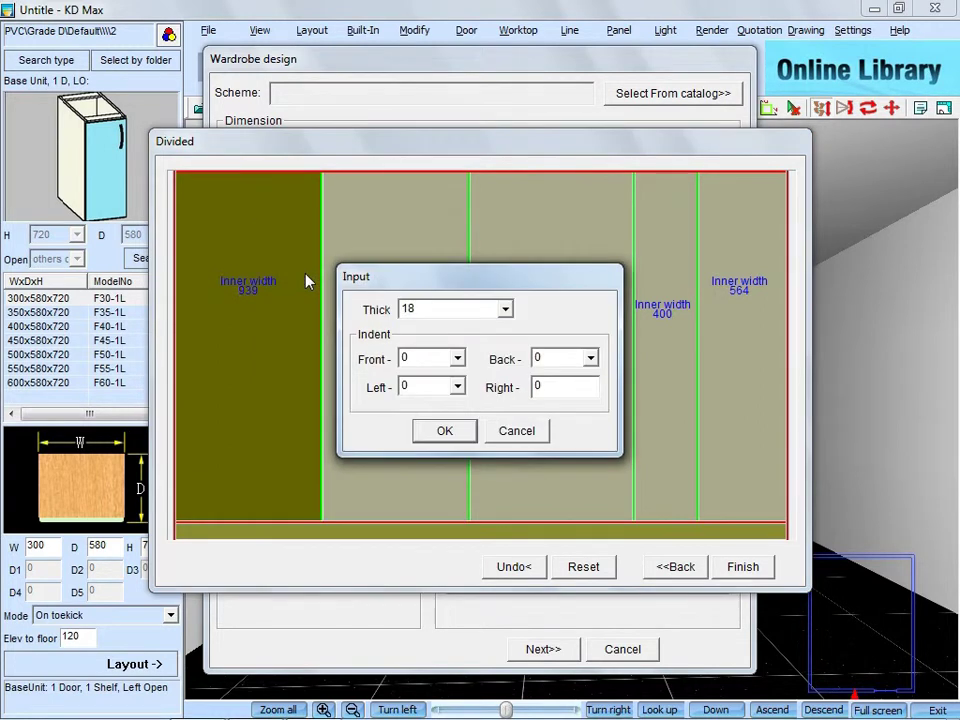
left_click(444, 430)
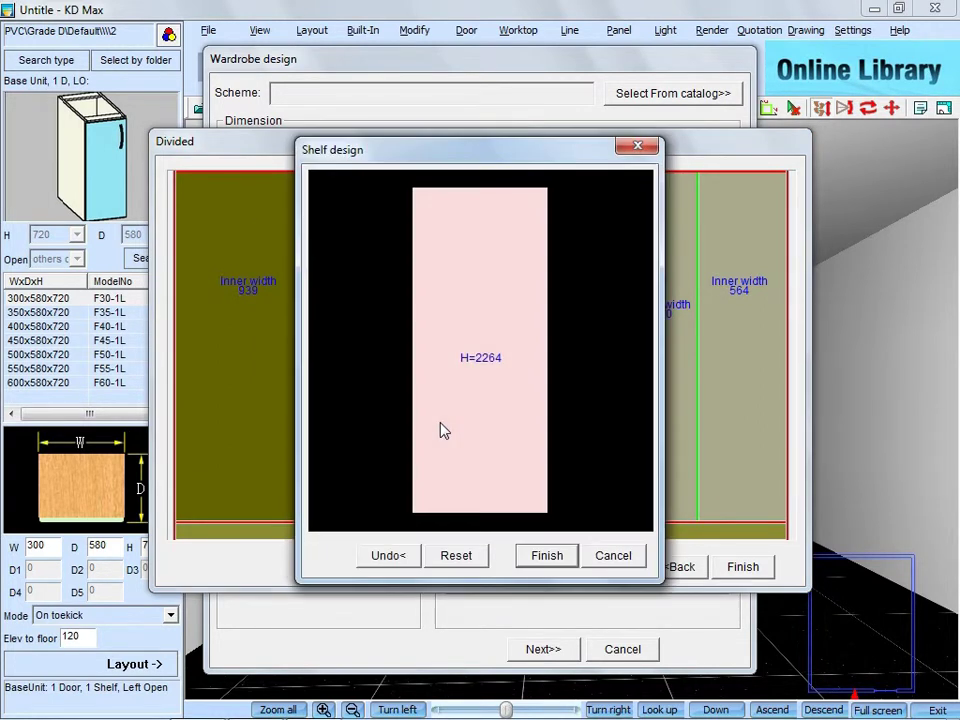
left_click(512, 264)
right_click(512, 264)
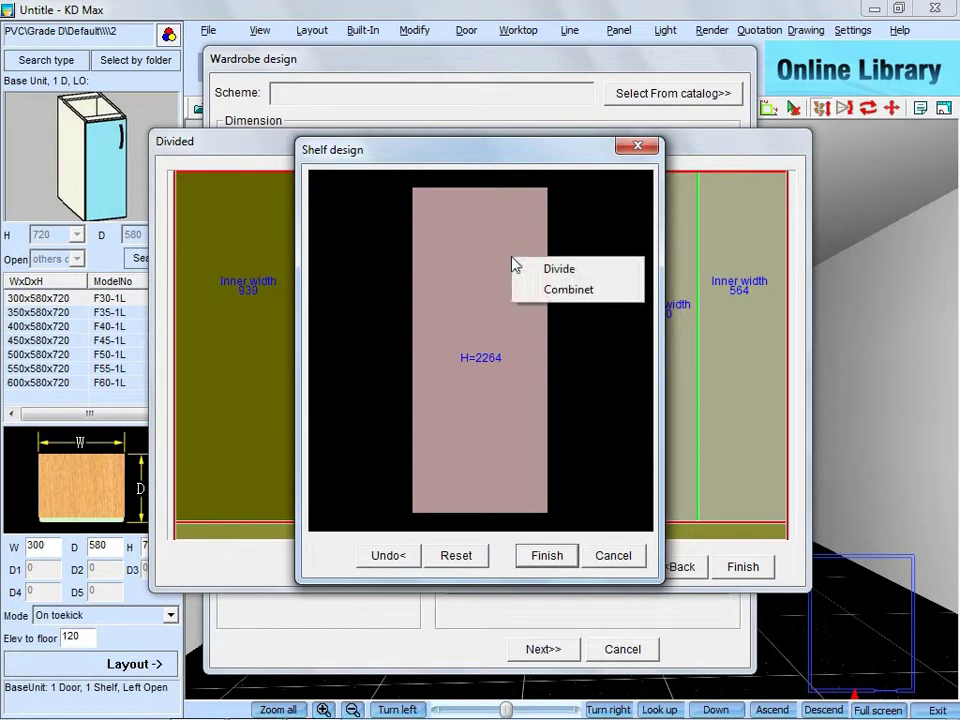
left_click(559, 269)
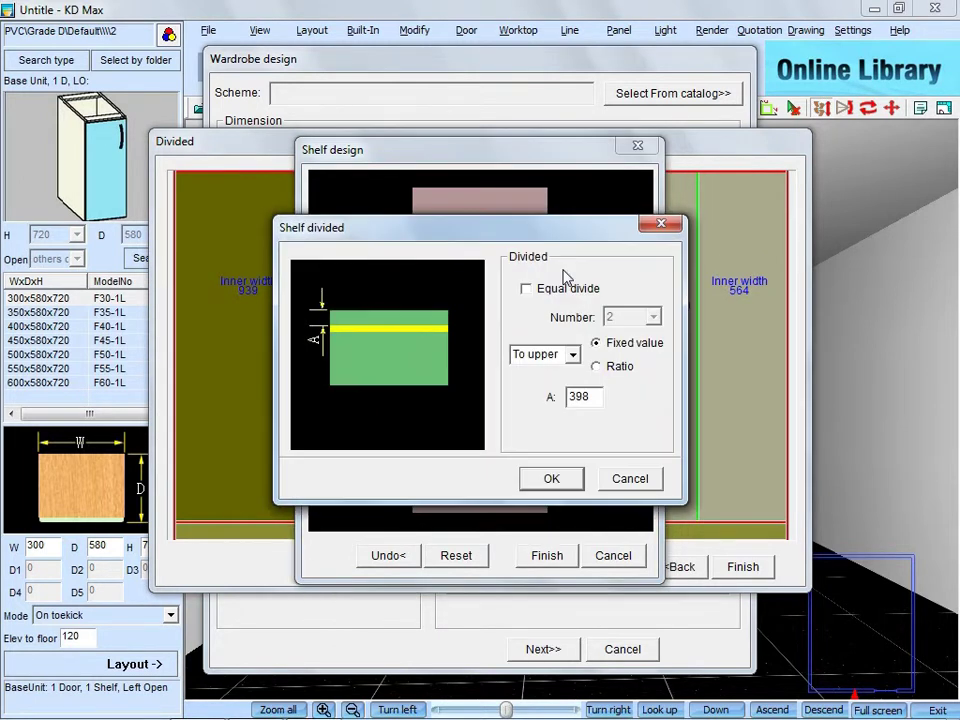
left_click(569, 479)
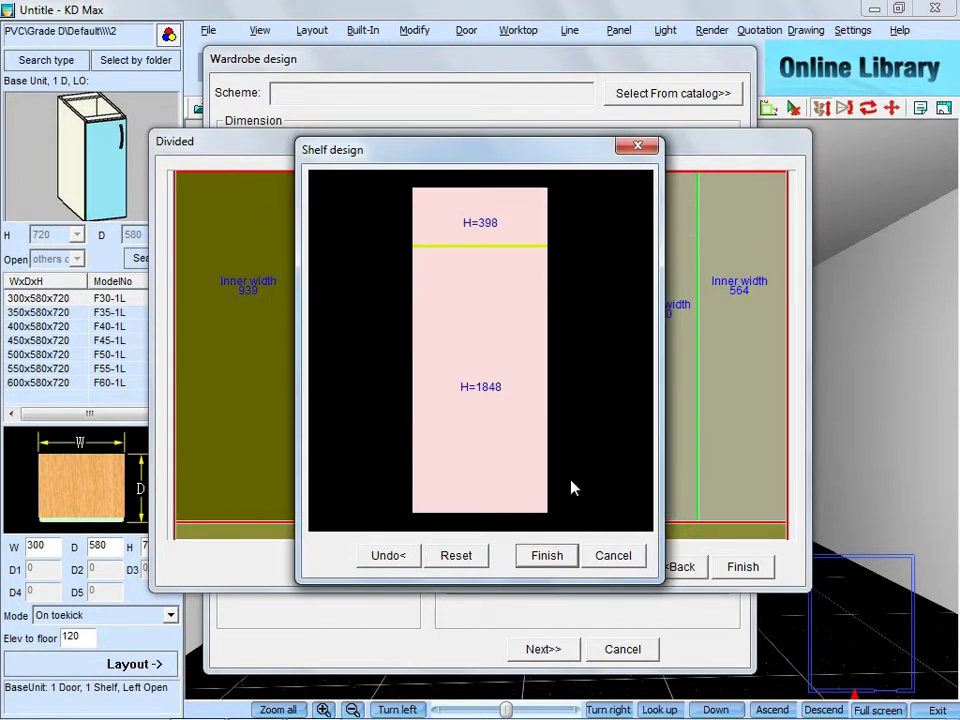
left_click(560, 555)
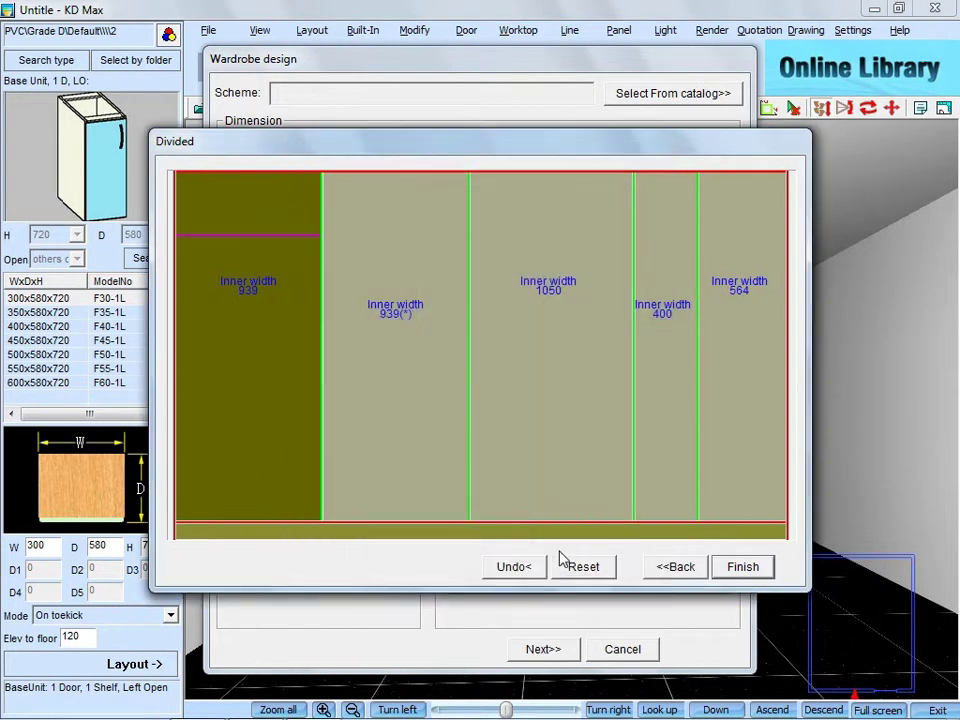
- Copy the first section's shelf board and paste it into the second section
right_click(265, 273)
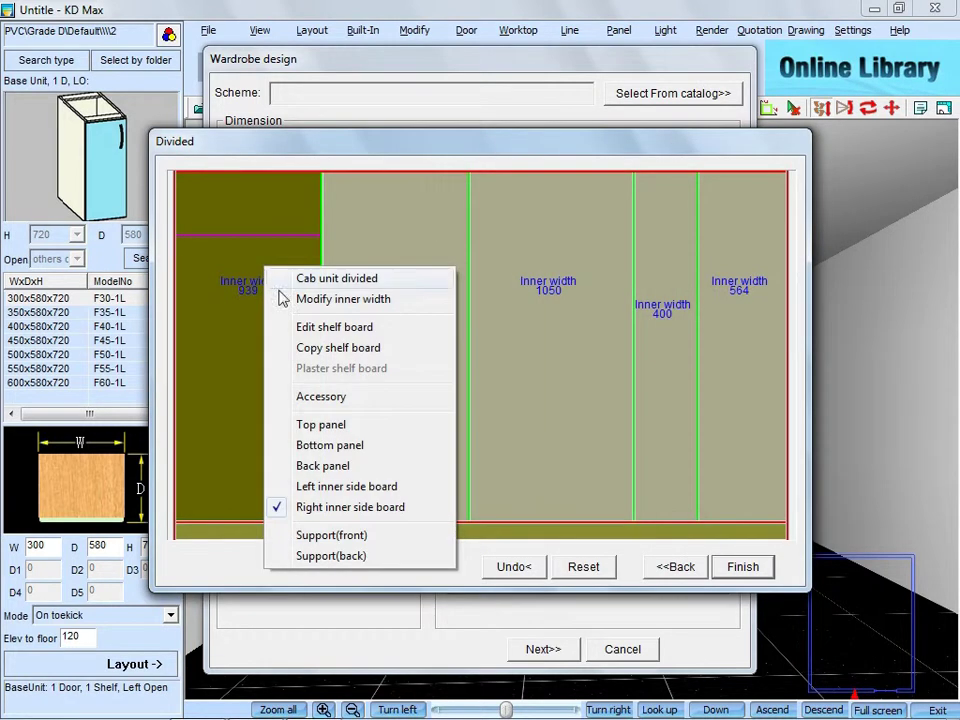
left_click(355, 352)
right_click(391, 252)
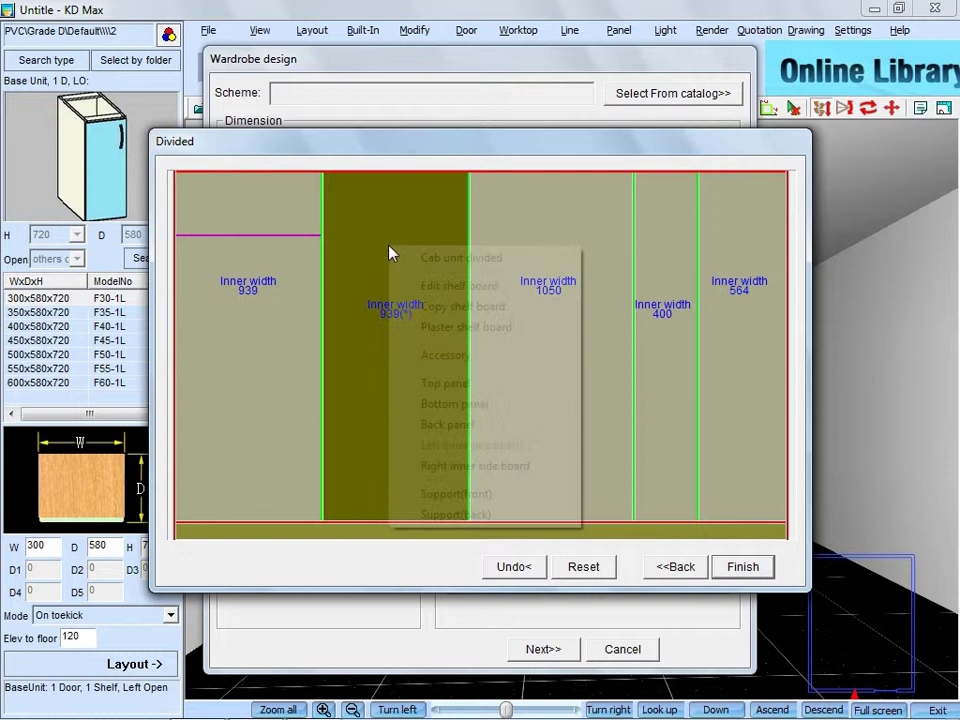
left_click(437, 328)
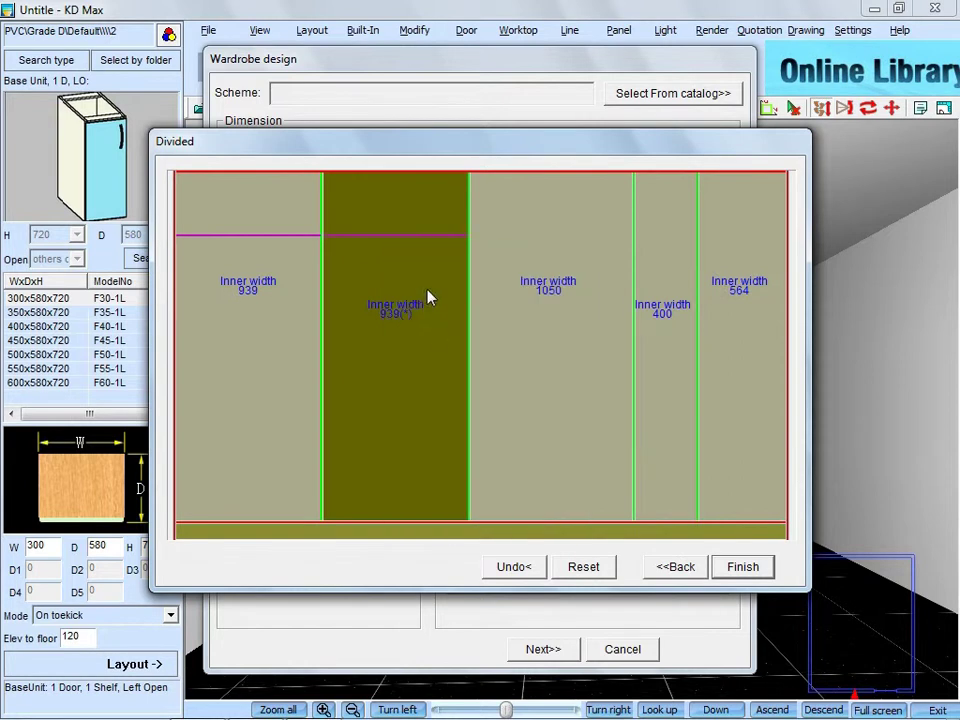
- Add a second shelf 430 above the bottom in the second section
right_click(428, 297)
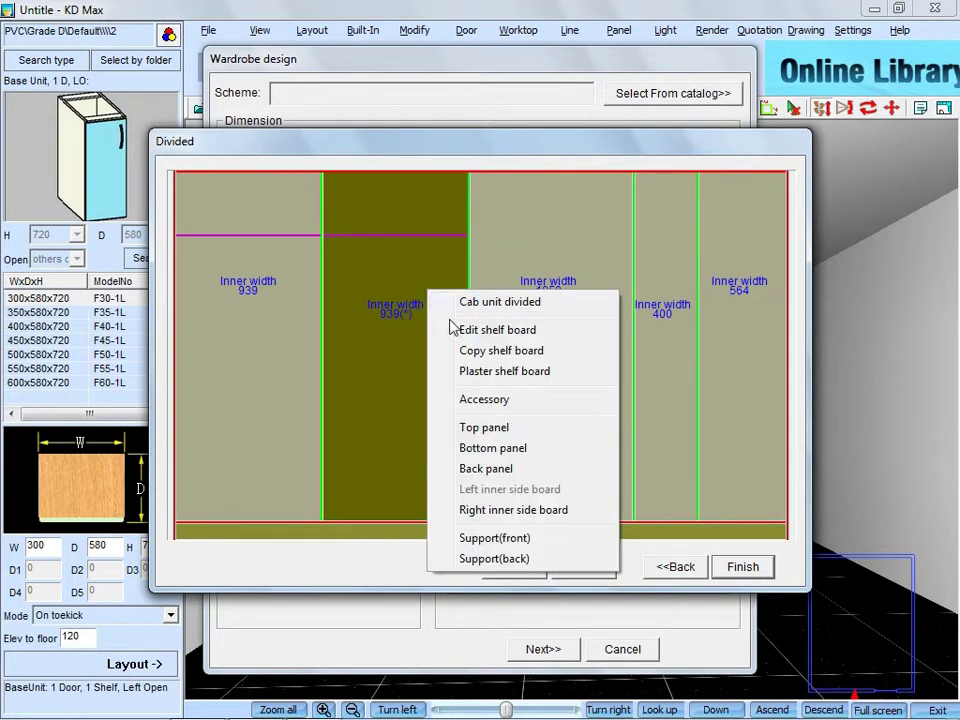
left_click(458, 331)
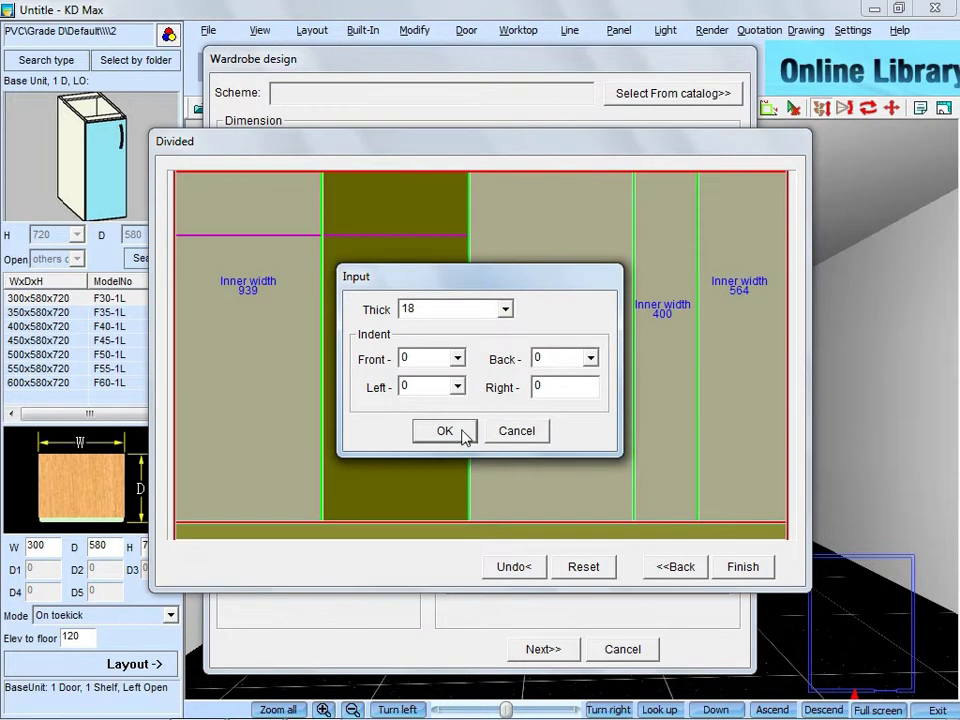
left_click(446, 431)
right_click(517, 318)
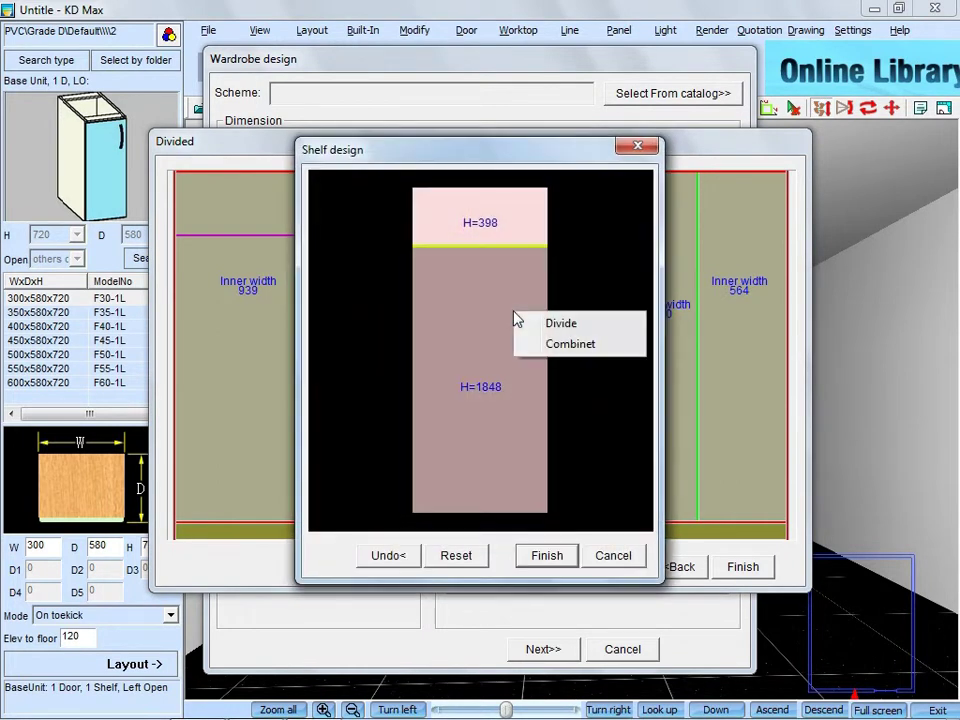
left_click(550, 321)
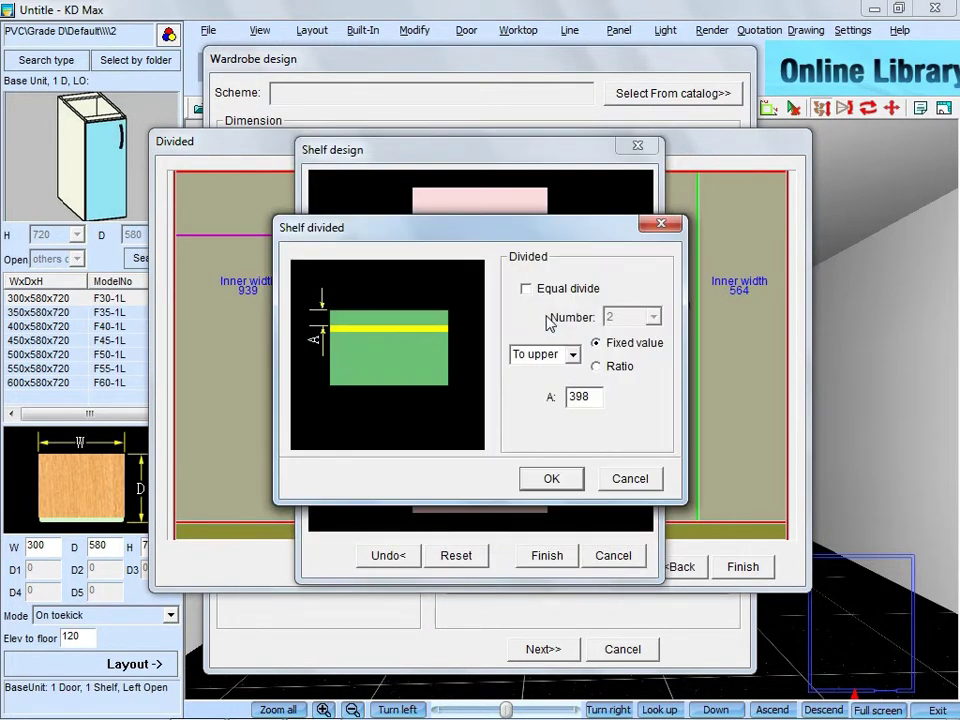
left_click(572, 356)
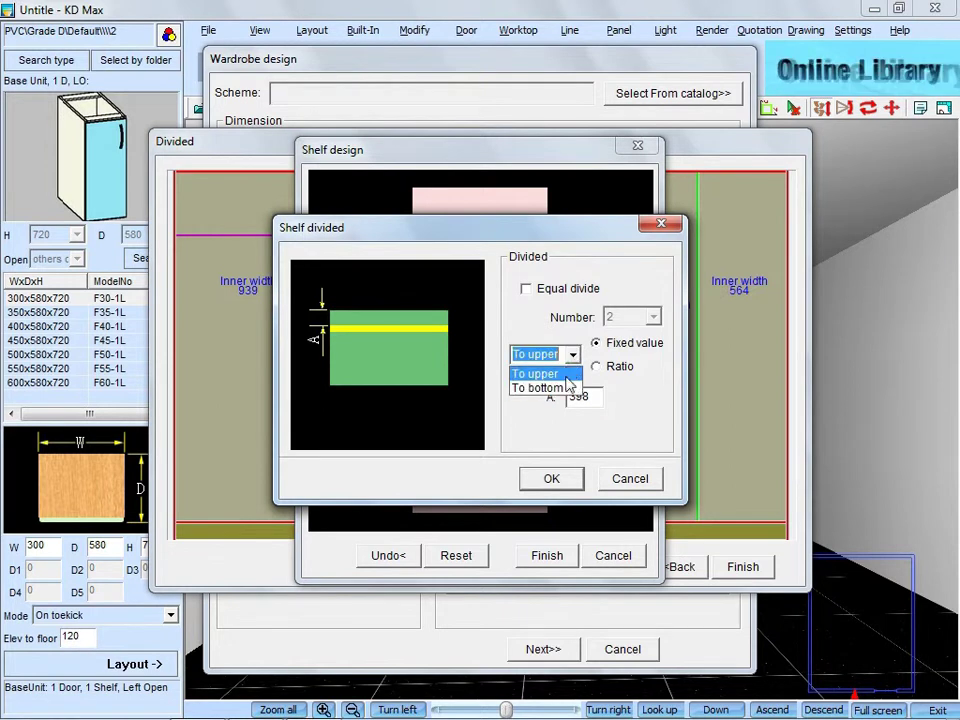
left_click(545, 384)
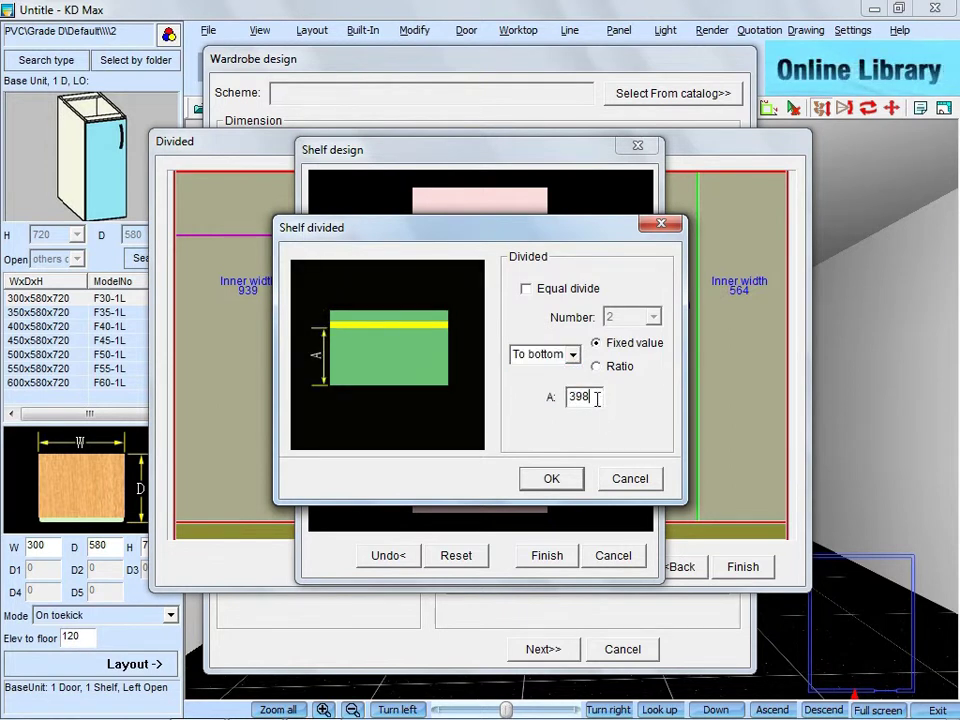
left_click_drag(590, 398, 548, 402)
type("430")
left_click(551, 480)
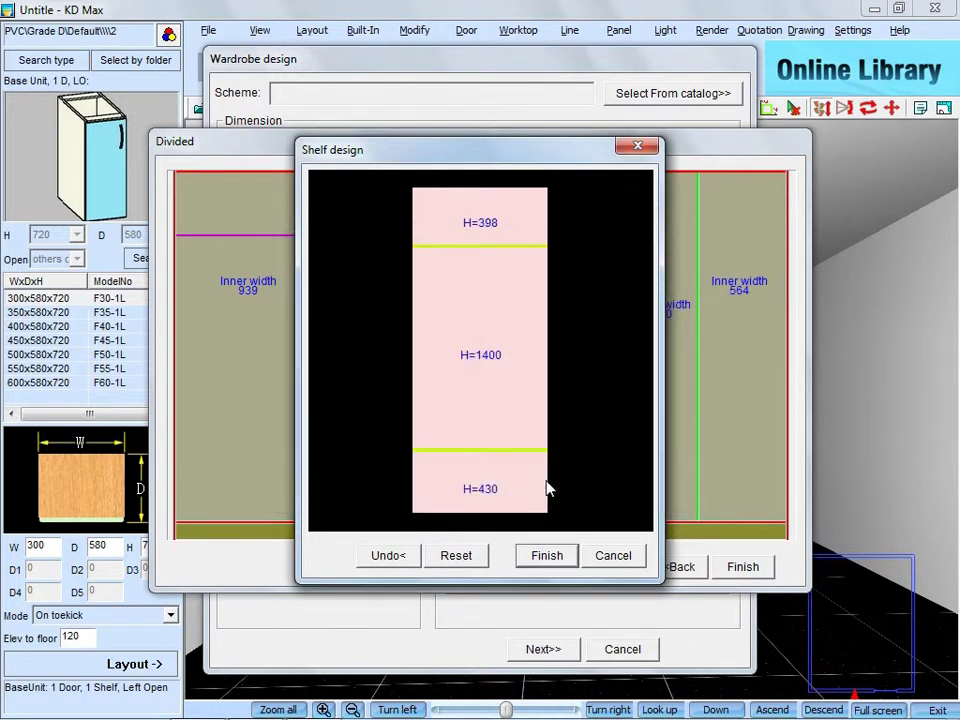
left_click(549, 558)
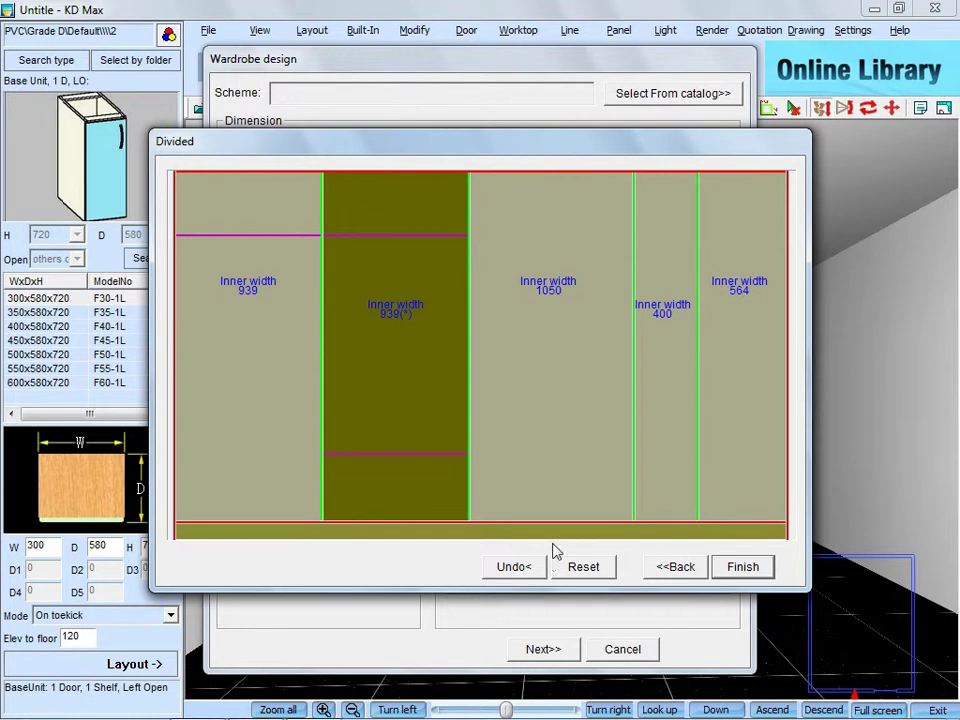
- Add a shelf 398 below the top in the 1050-wide section
left_click(558, 333)
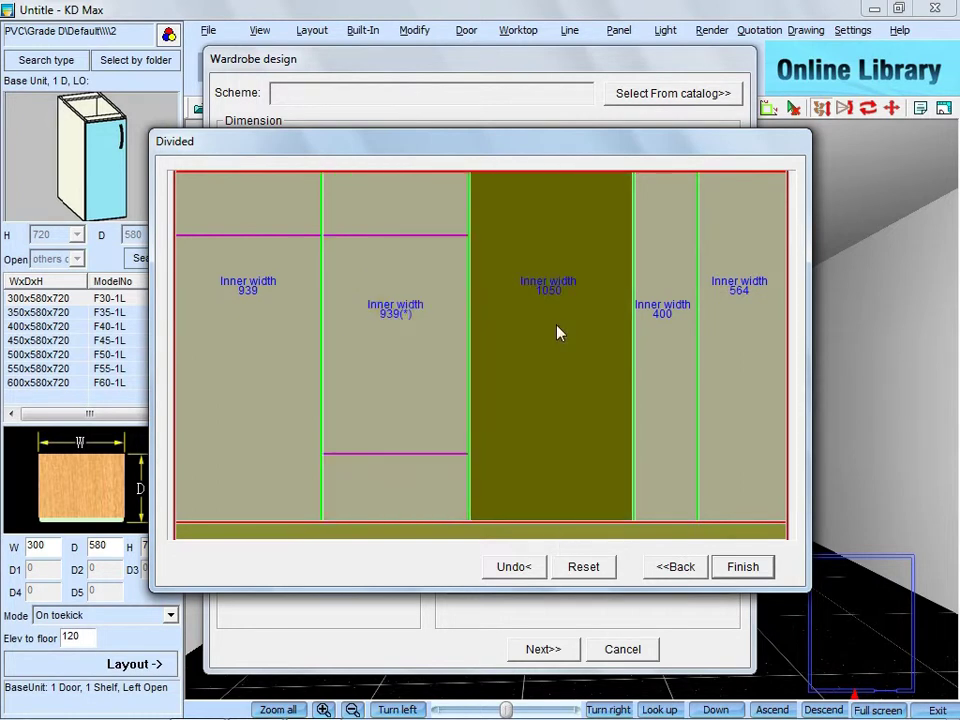
right_click(558, 333)
left_click(576, 386)
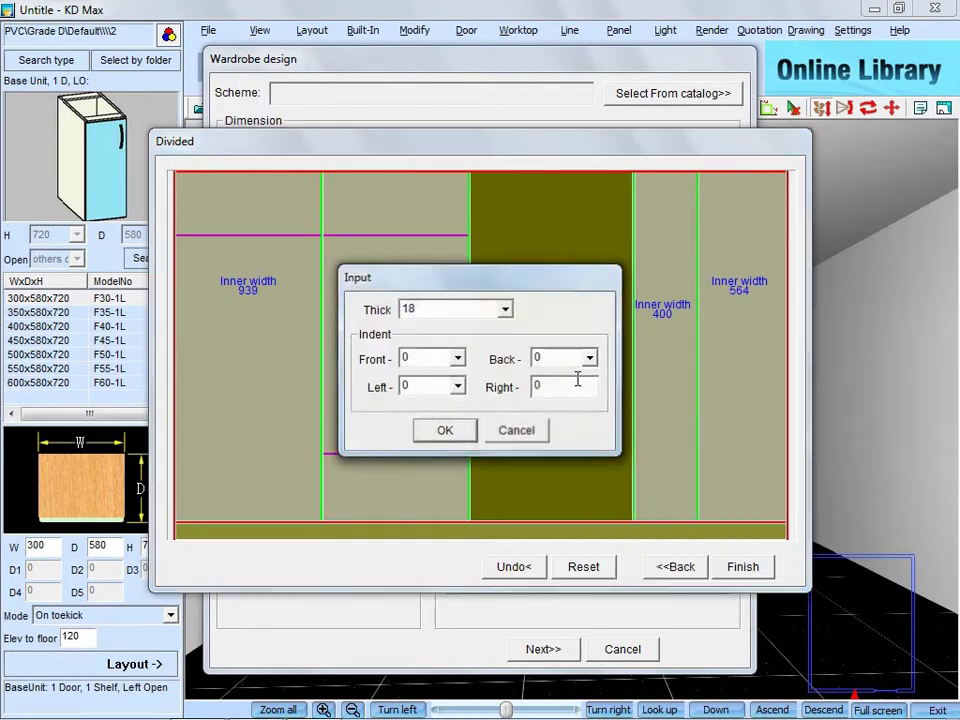
left_click(445, 431)
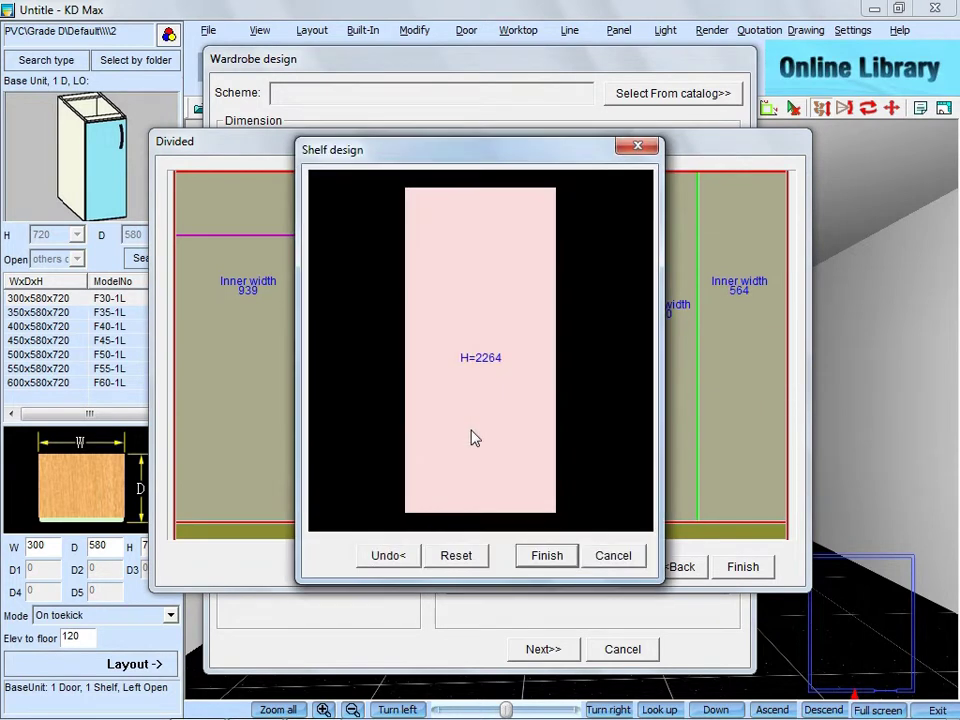
left_click(513, 313)
right_click(514, 313)
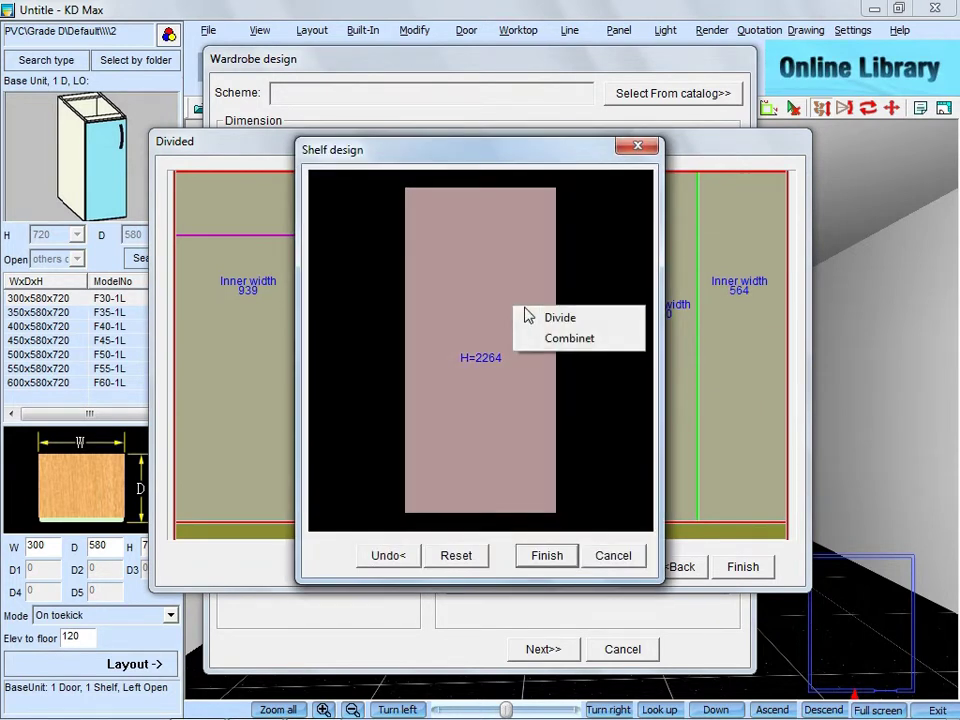
left_click(555, 324)
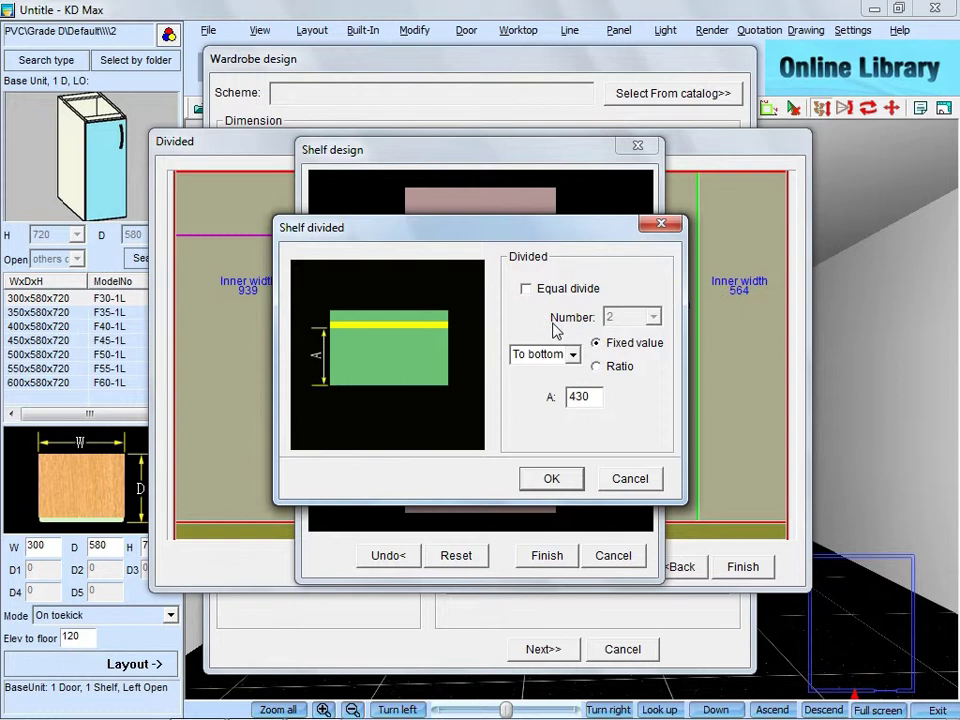
left_click(573, 355)
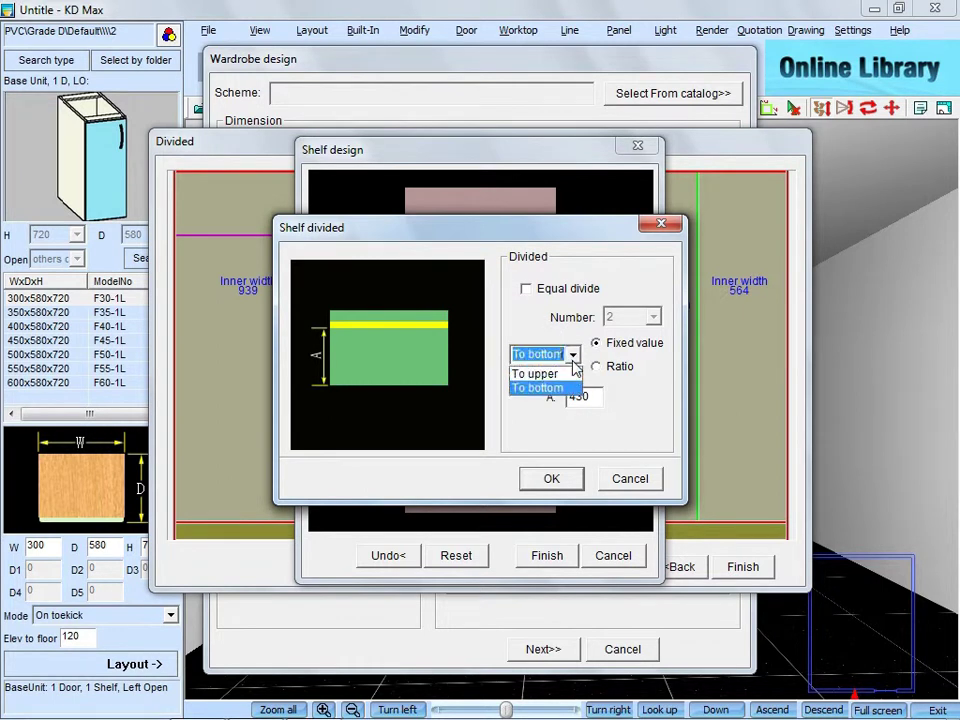
left_click(570, 374)
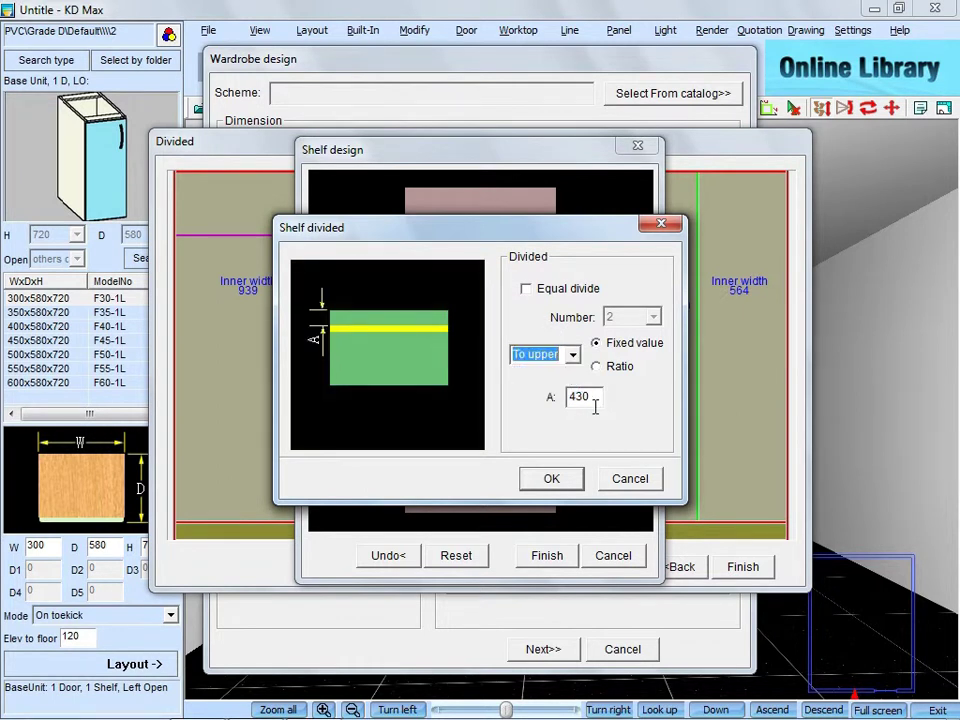
double_click(596, 400)
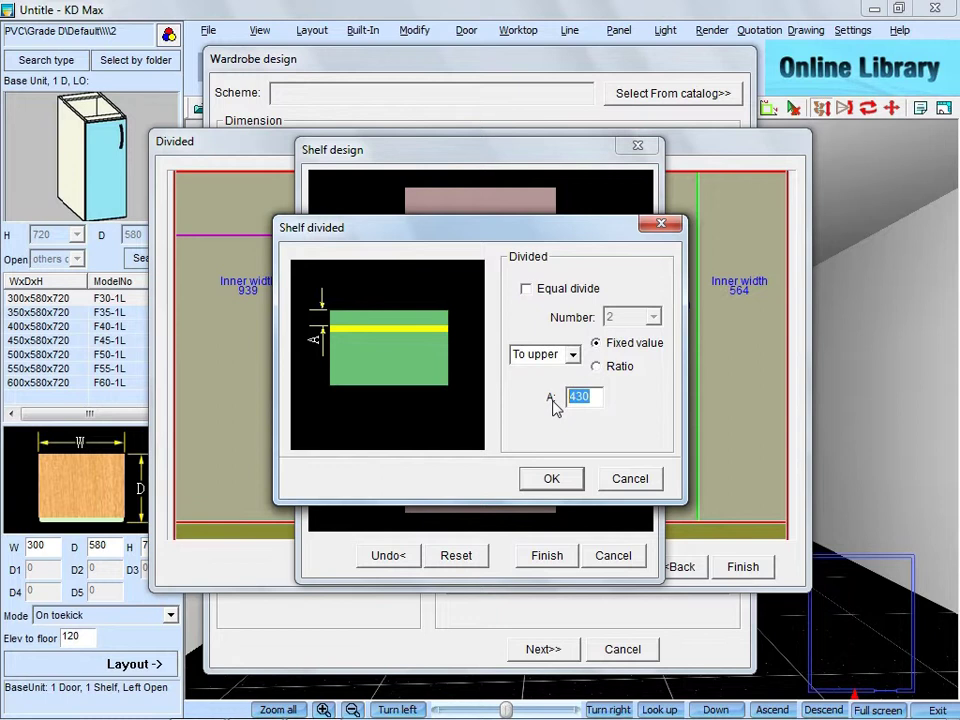
type("398")
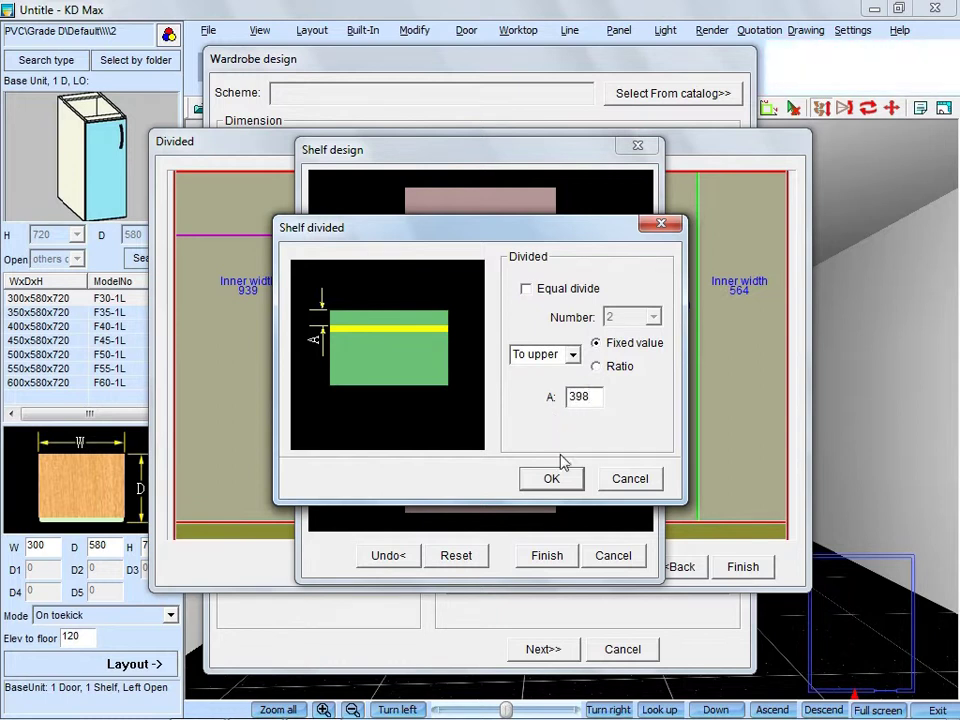
left_click(558, 481)
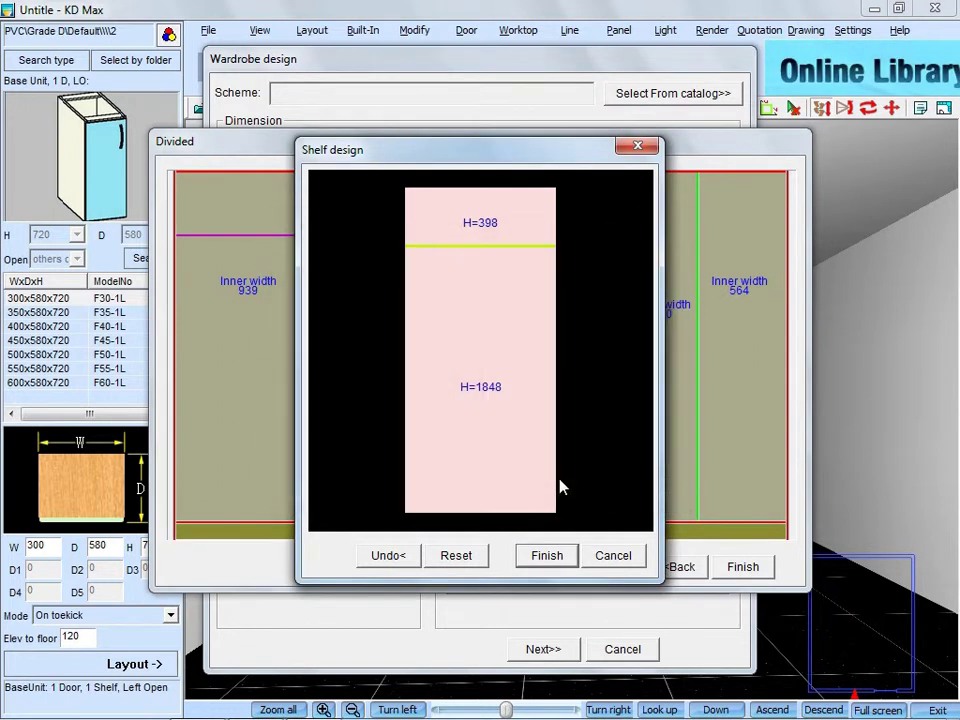
- Add another shelf 398 below the first and finish the 1050 section's layout
right_click(507, 309)
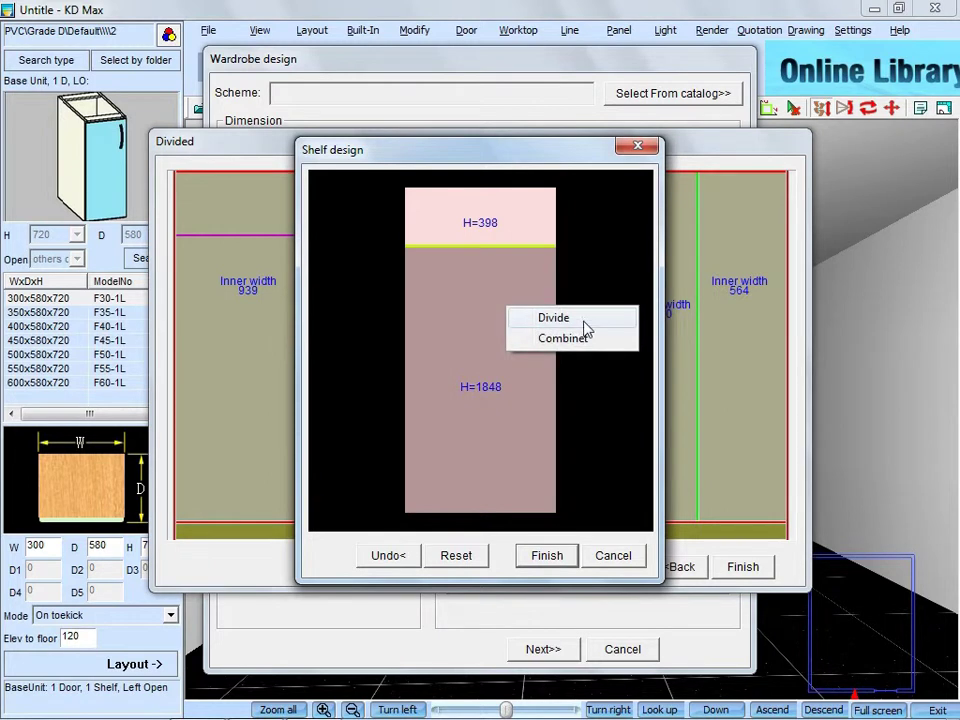
left_click(555, 318)
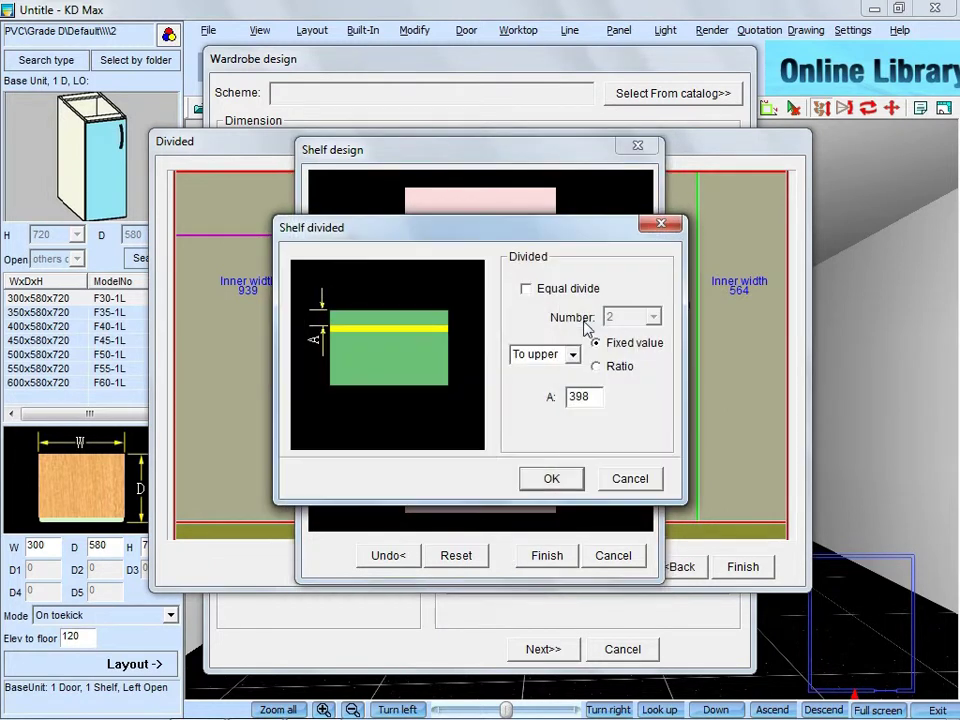
left_click(553, 480)
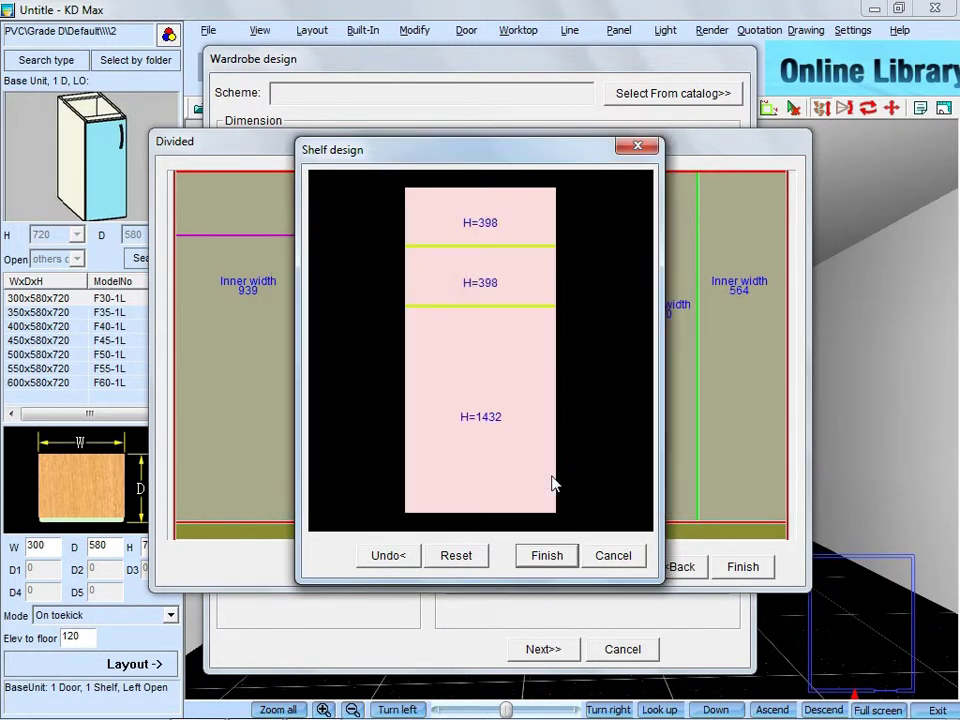
left_click(547, 557)
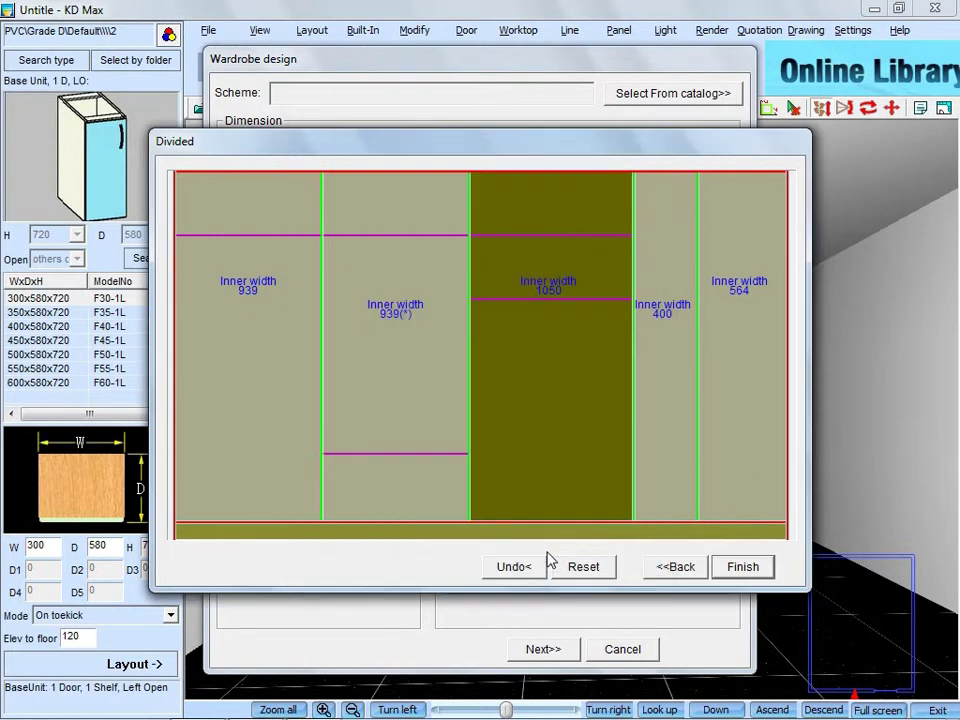
left_click(666, 351)
right_click(666, 351)
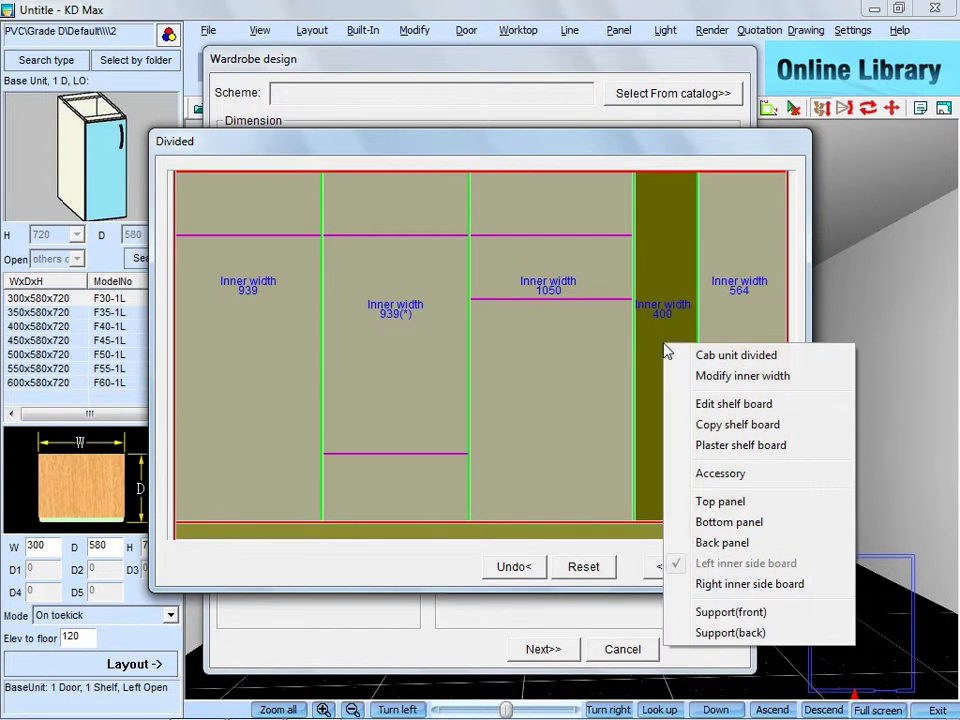
- Edit the 400 column's shelf boards at 18 thickness and divide off two 398-high spaces
left_click(690, 403)
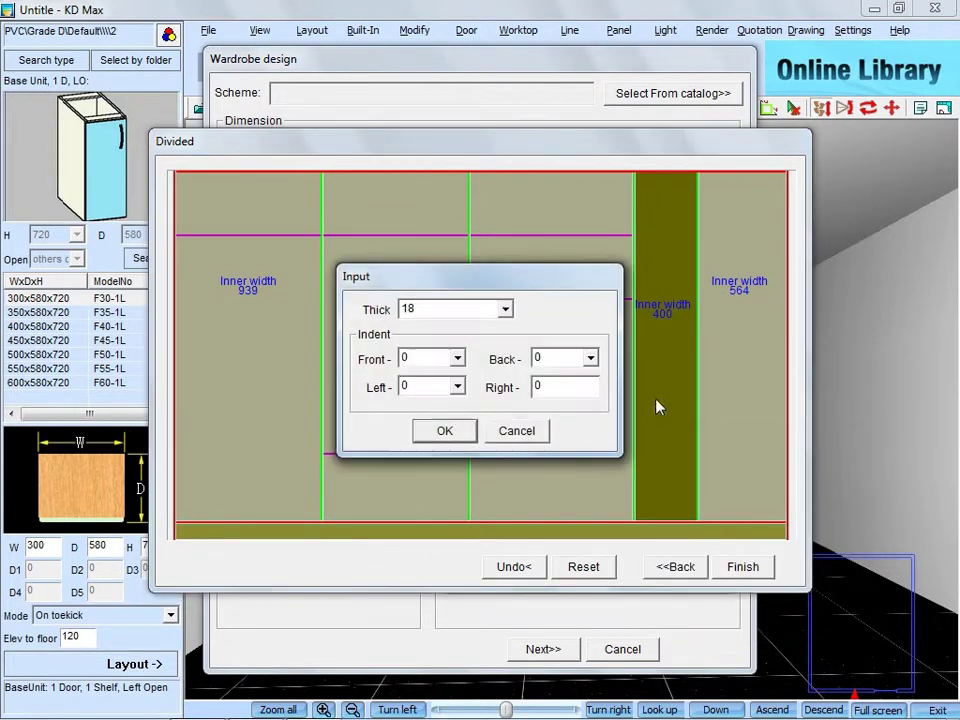
left_click(444, 429)
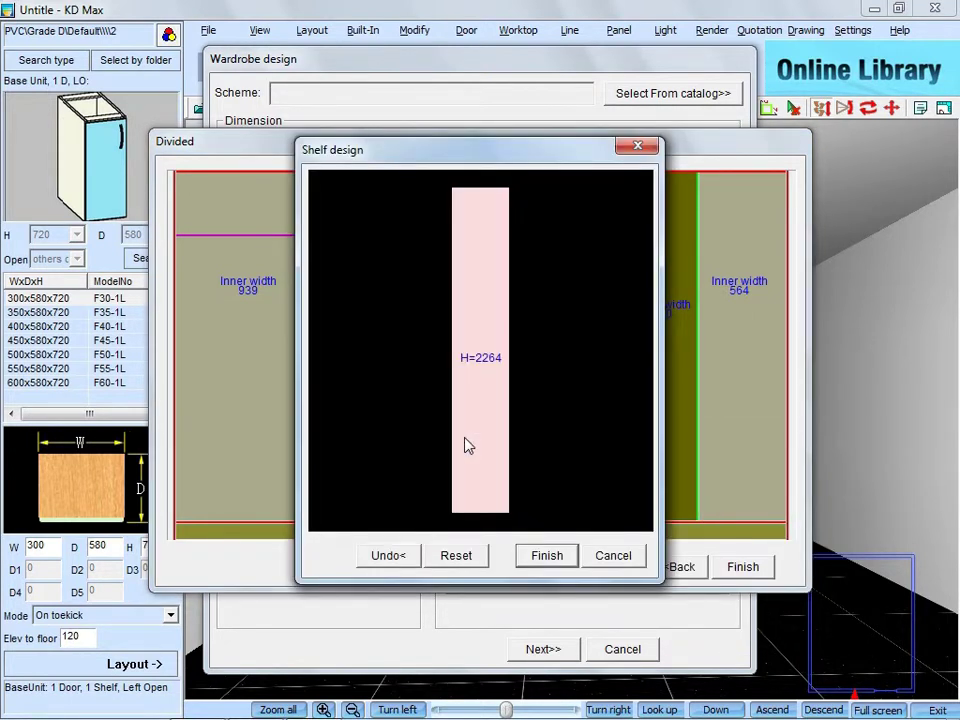
right_click(484, 317)
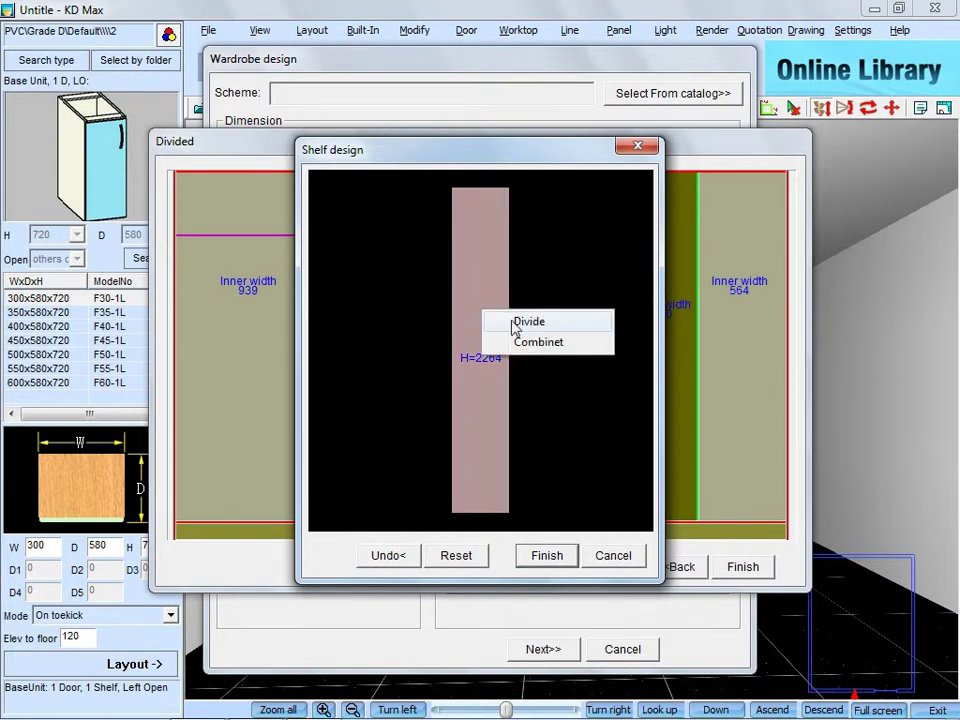
left_click(513, 322)
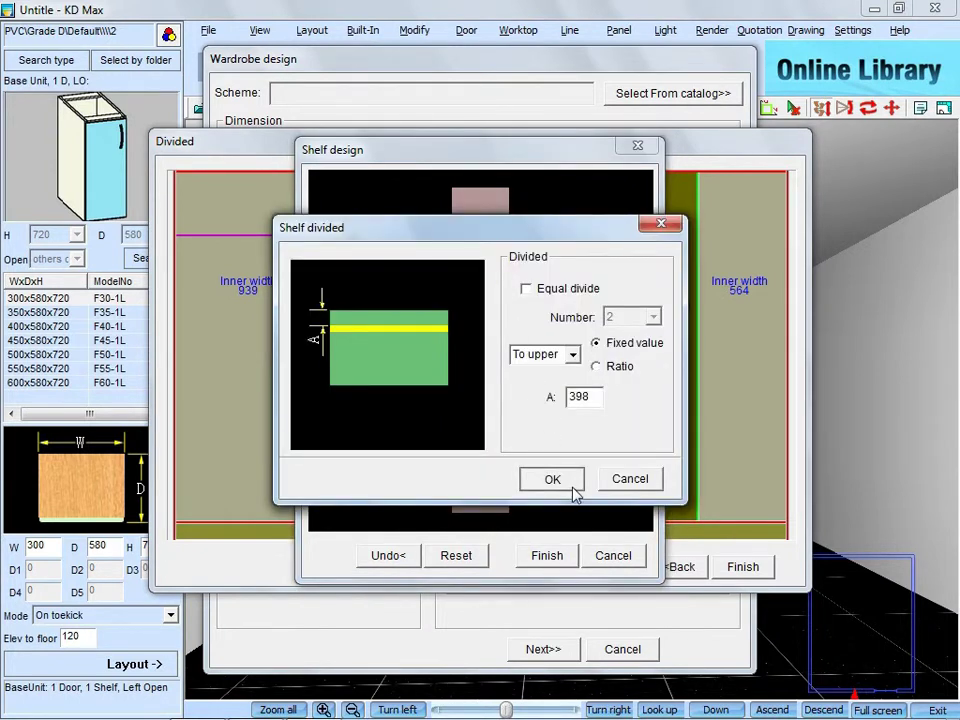
left_click(553, 480)
left_click(484, 304)
right_click(484, 304)
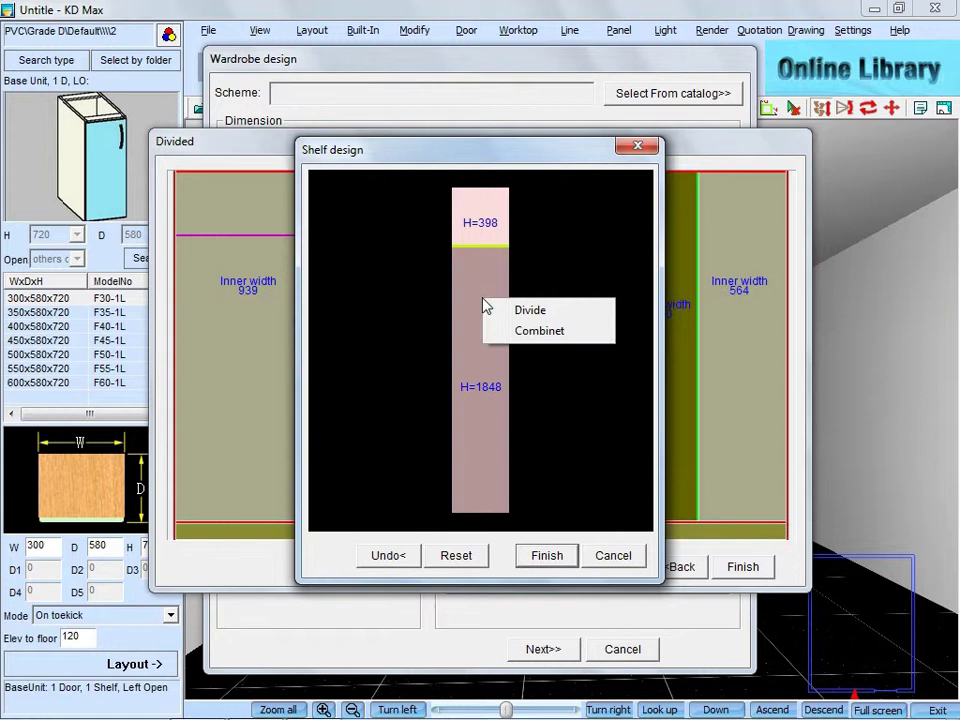
left_click(508, 311)
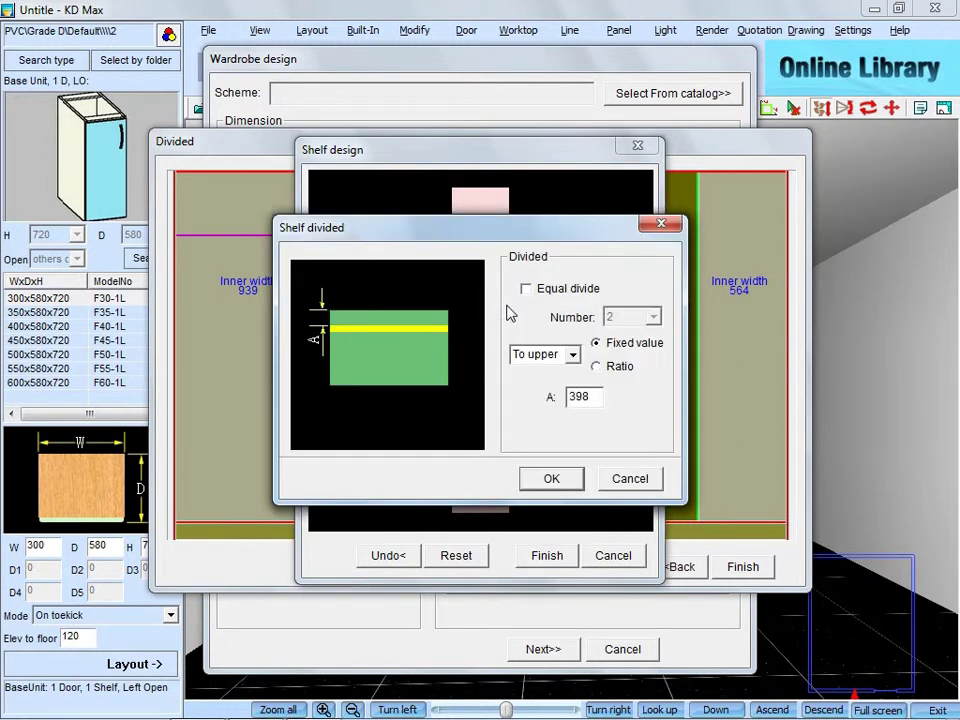
left_click(553, 480)
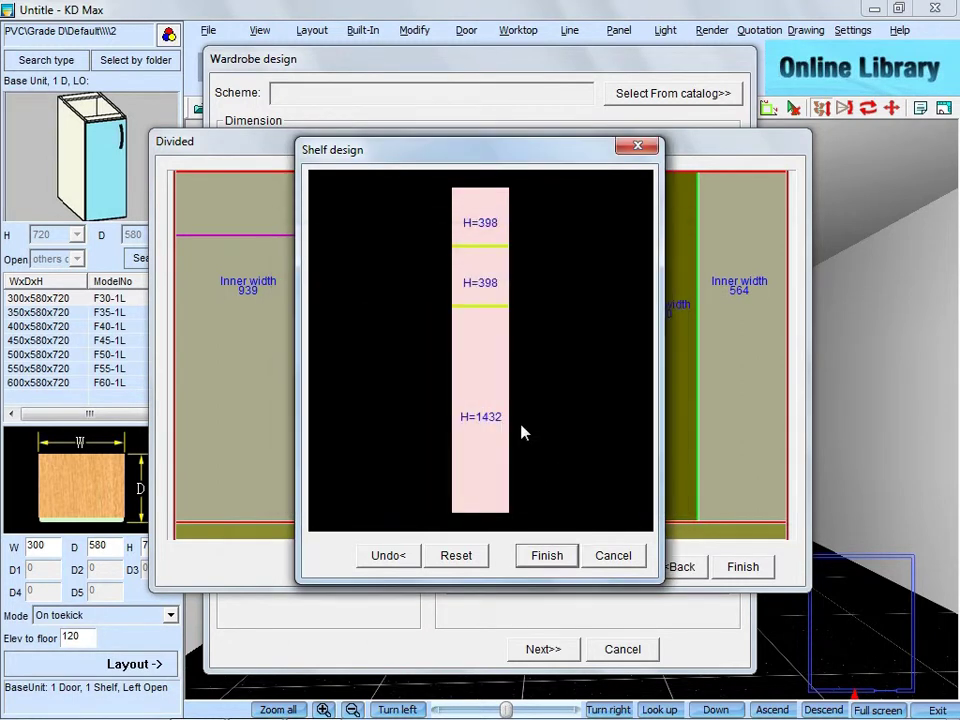
- Divide the remaining lower section into two 430-high spaces, leaving 536, and finish the layout
left_click(478, 367)
right_click(478, 367)
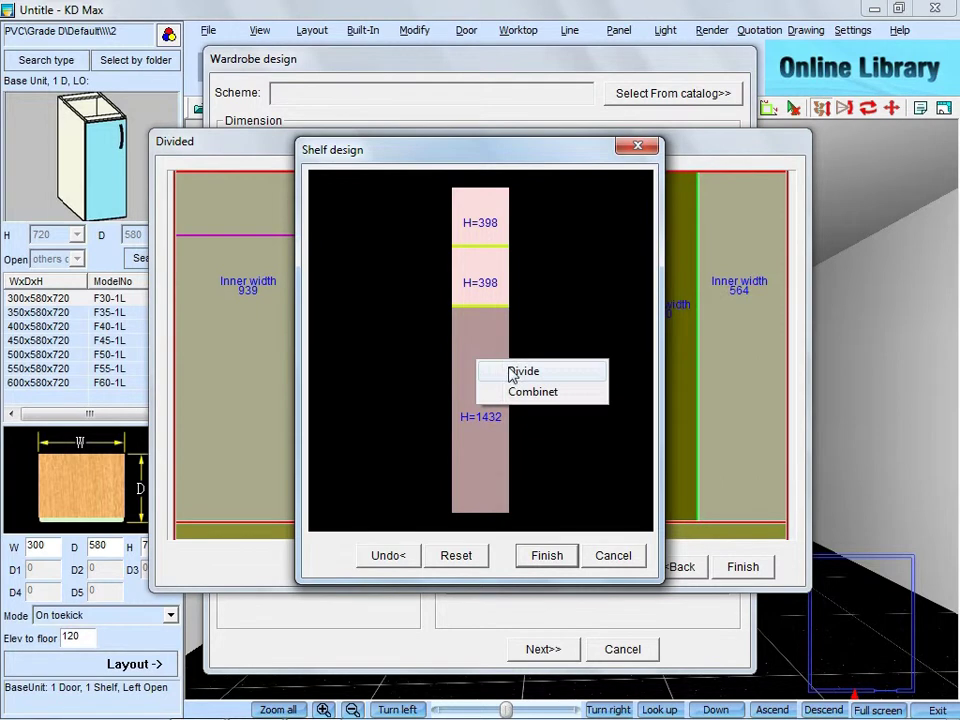
left_click(512, 372)
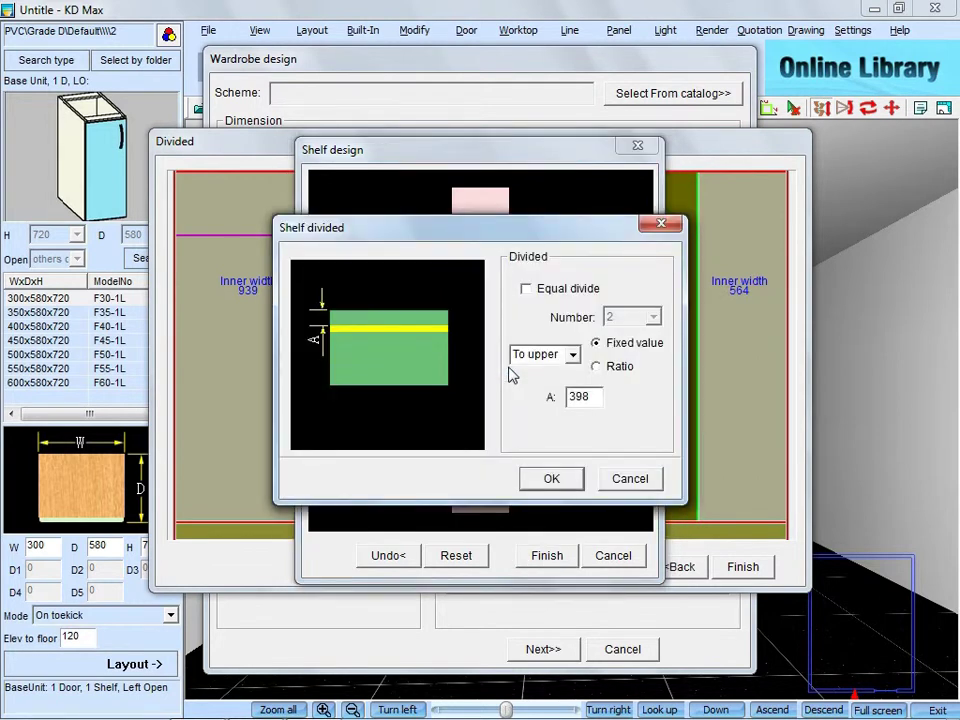
left_click_drag(591, 396, 546, 397)
type("430")
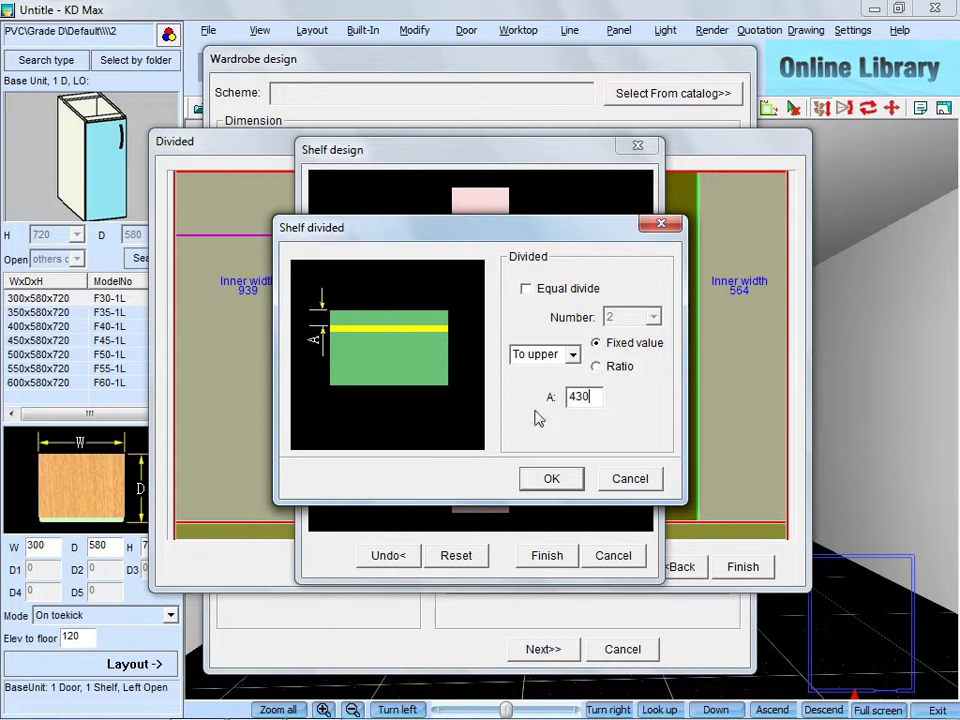
left_click(553, 479)
left_click(489, 405)
right_click(489, 402)
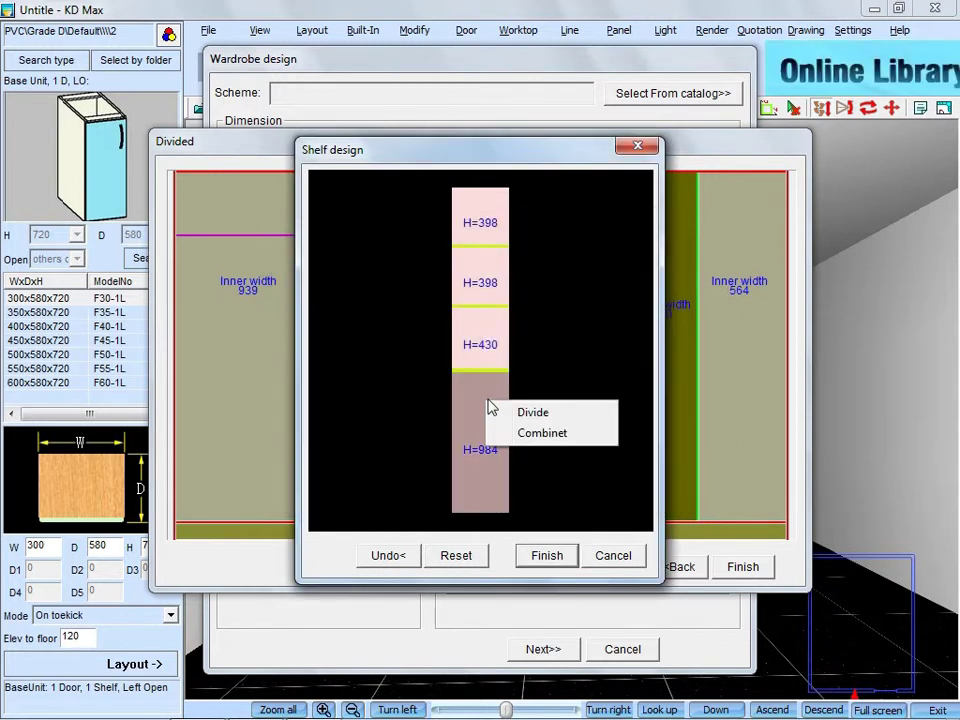
left_click(527, 414)
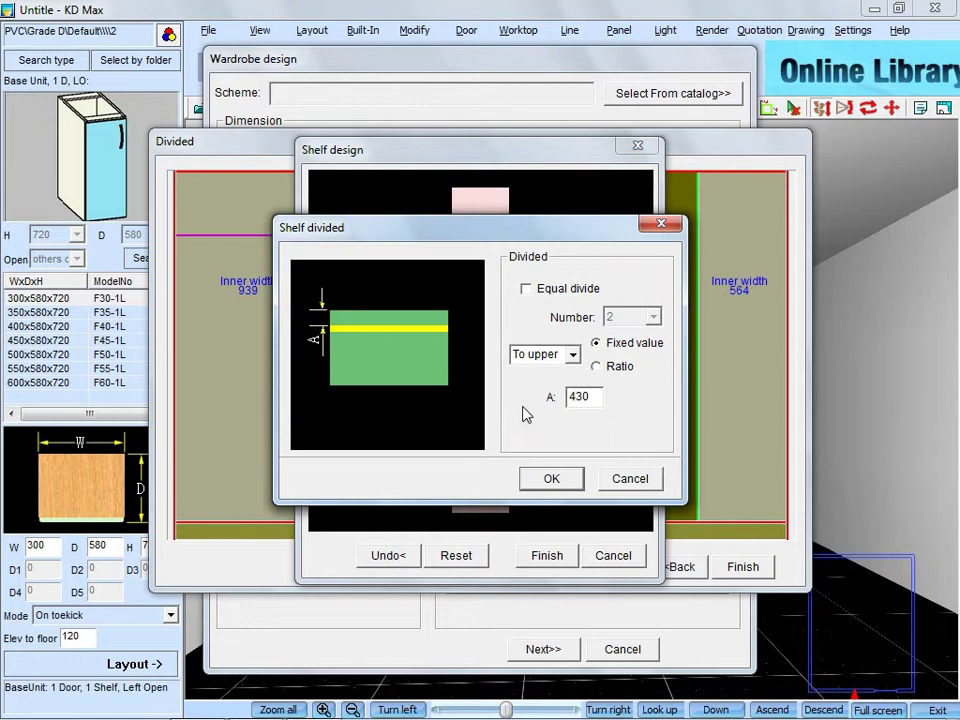
left_click(553, 479)
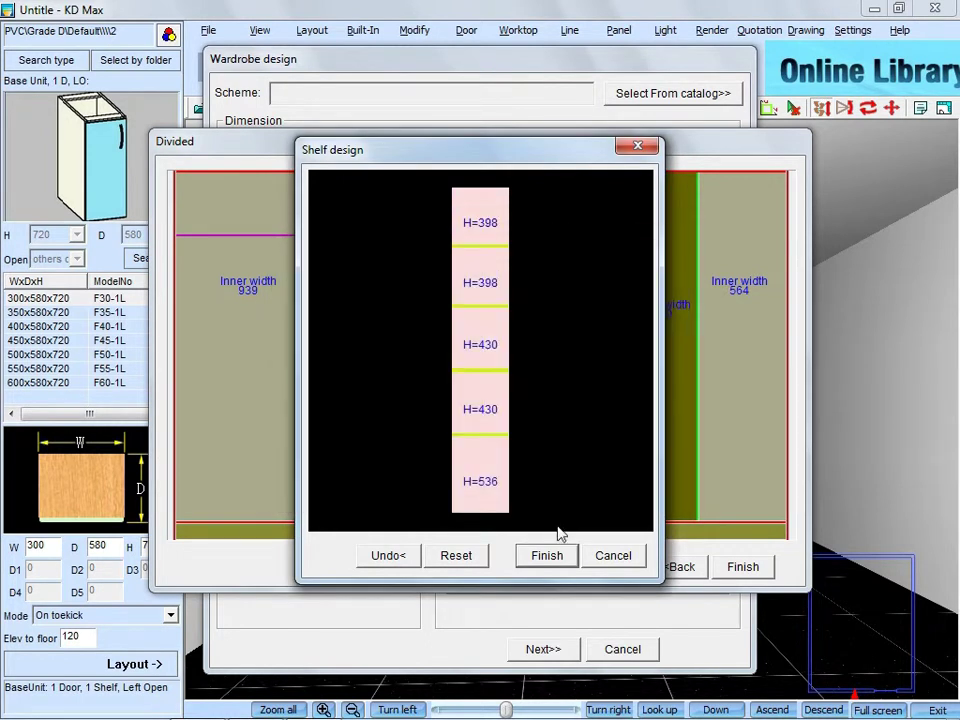
left_click(547, 557)
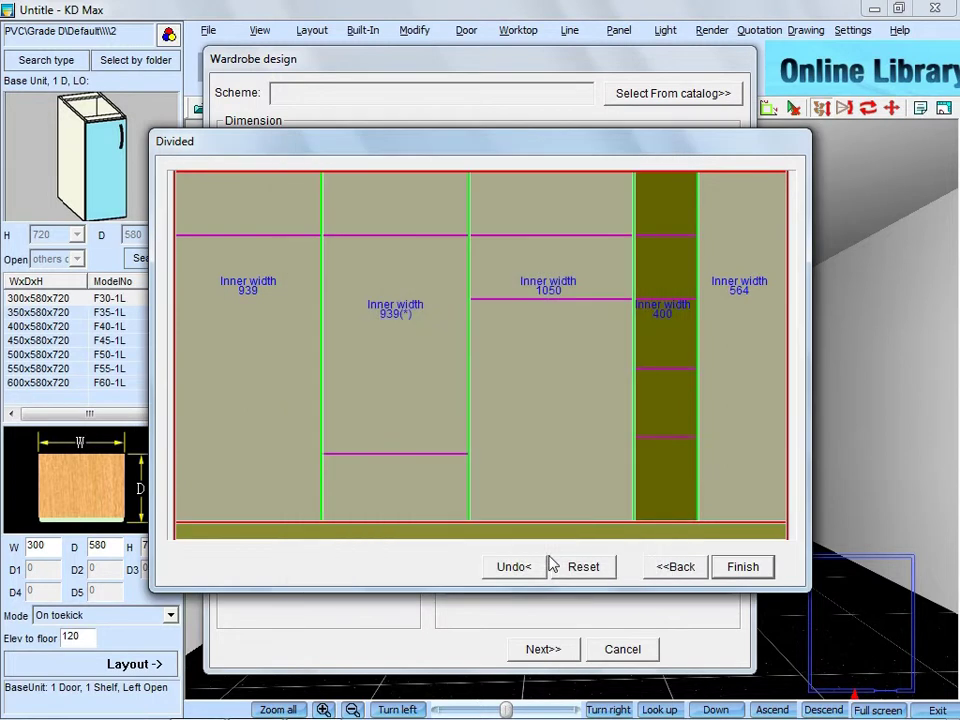
- Edit the 564 column's shelf boards at 18 thickness and divide off a first 398-high space
left_click(766, 345)
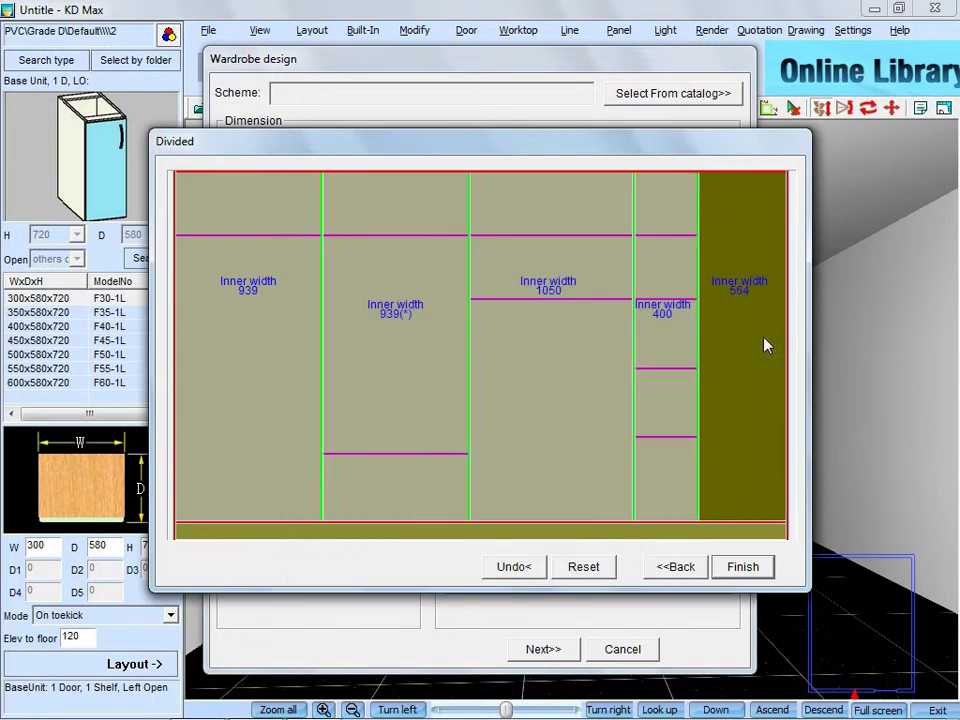
right_click(766, 345)
left_click(810, 399)
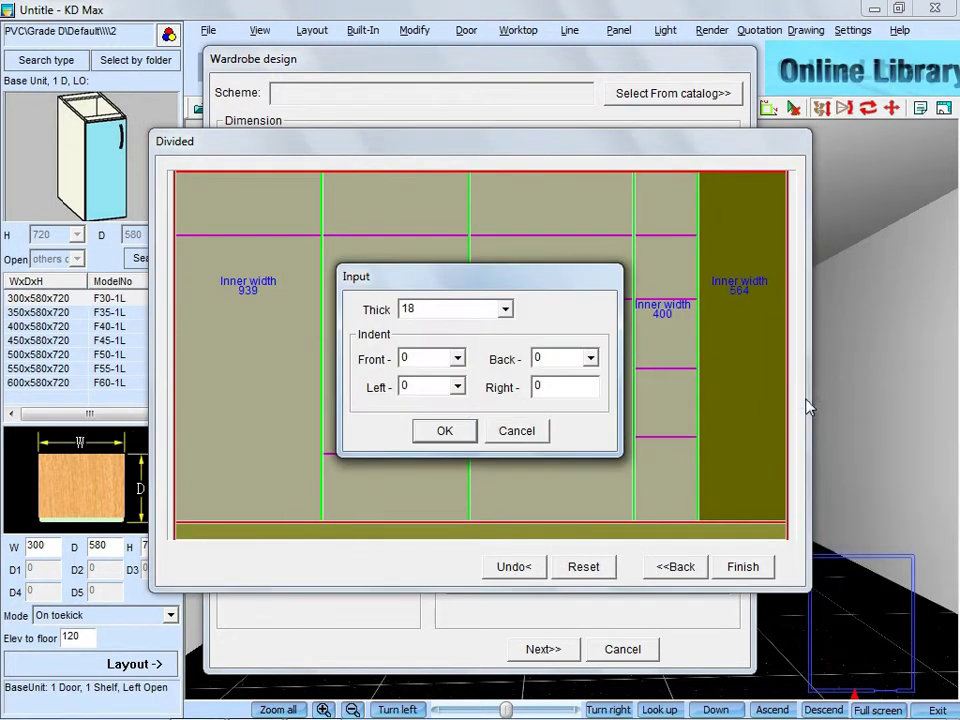
left_click(444, 431)
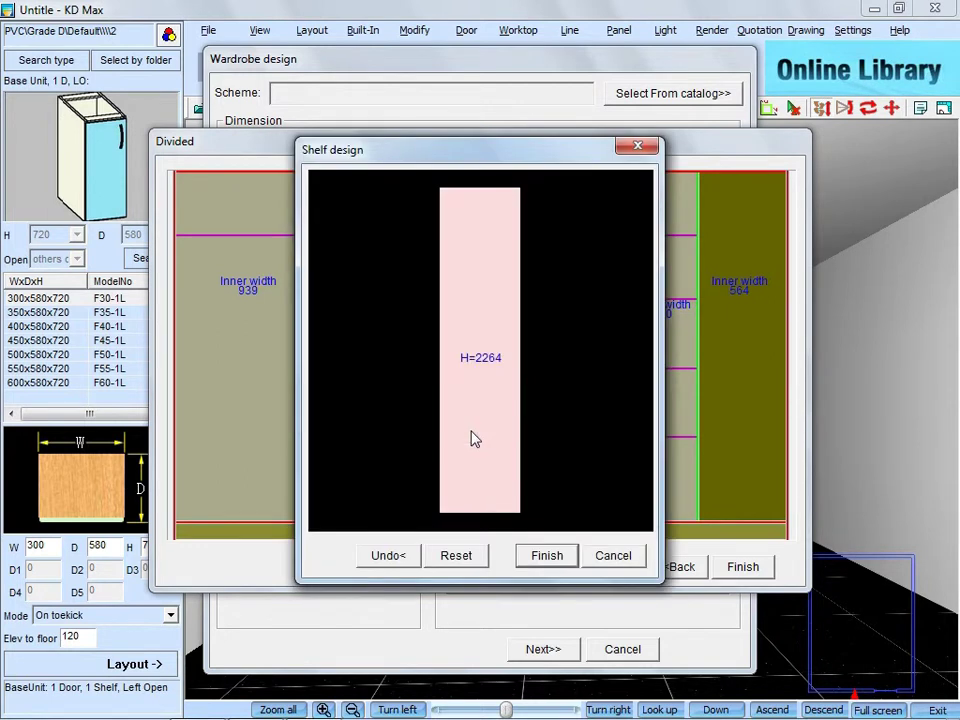
left_click(482, 306)
right_click(482, 306)
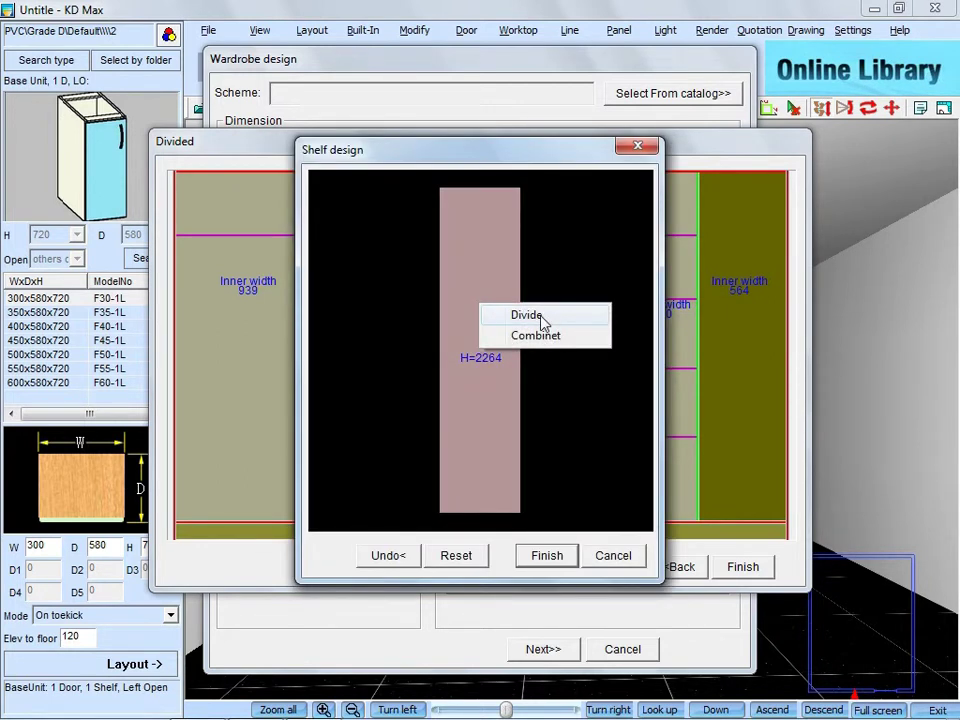
left_click(541, 317)
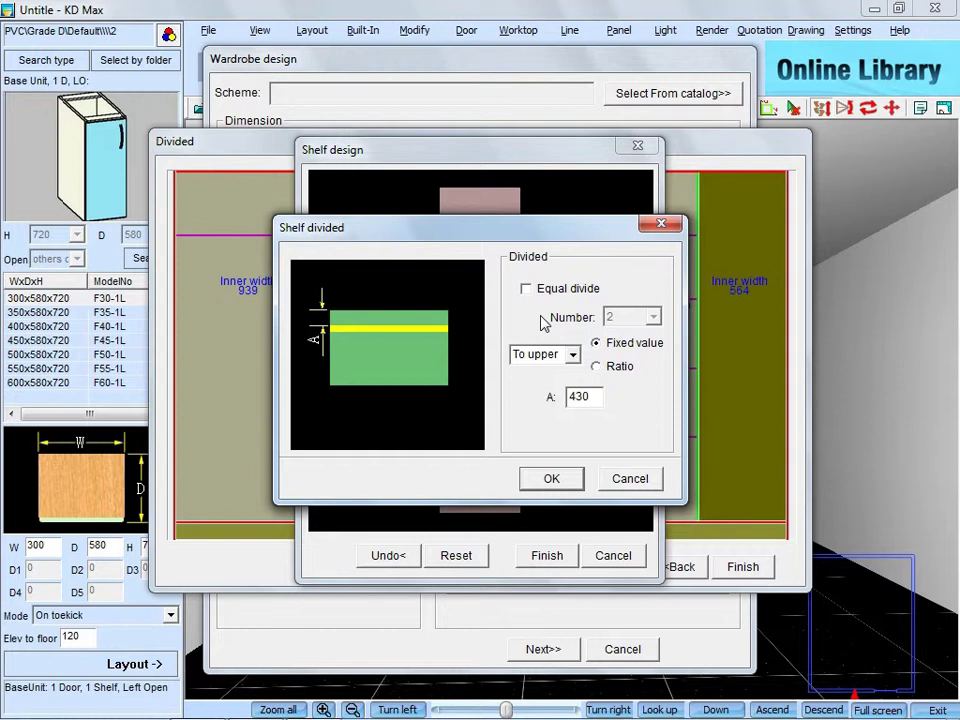
double_click(597, 396)
type("398")
left_click(551, 479)
- Divide off a second 398 space and a 430 space, leaving 984, then finish the layout
right_click(489, 338)
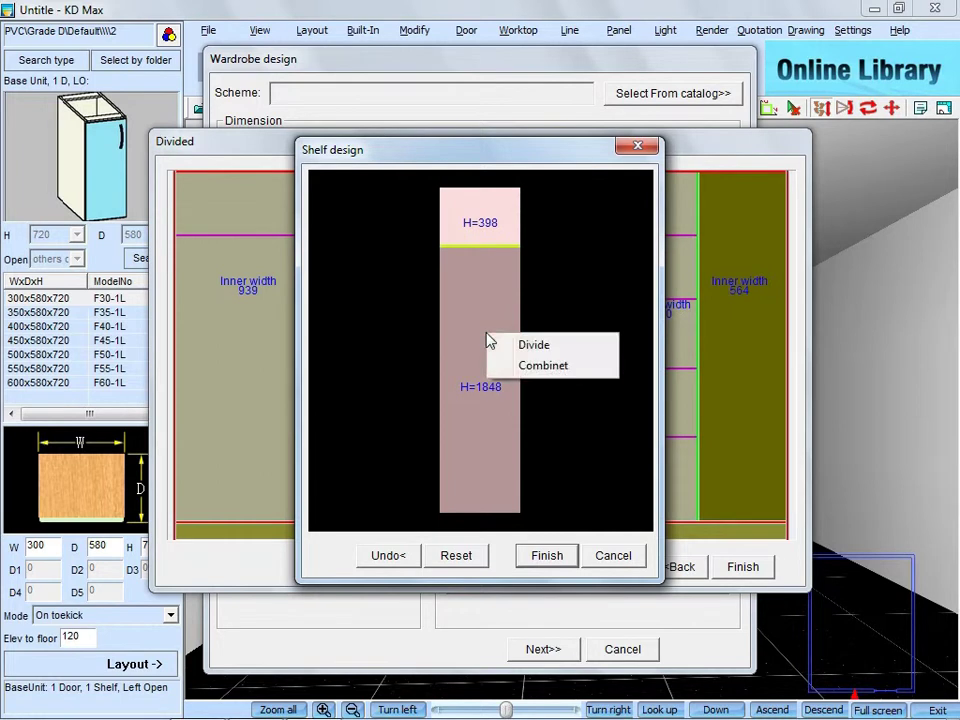
left_click(540, 345)
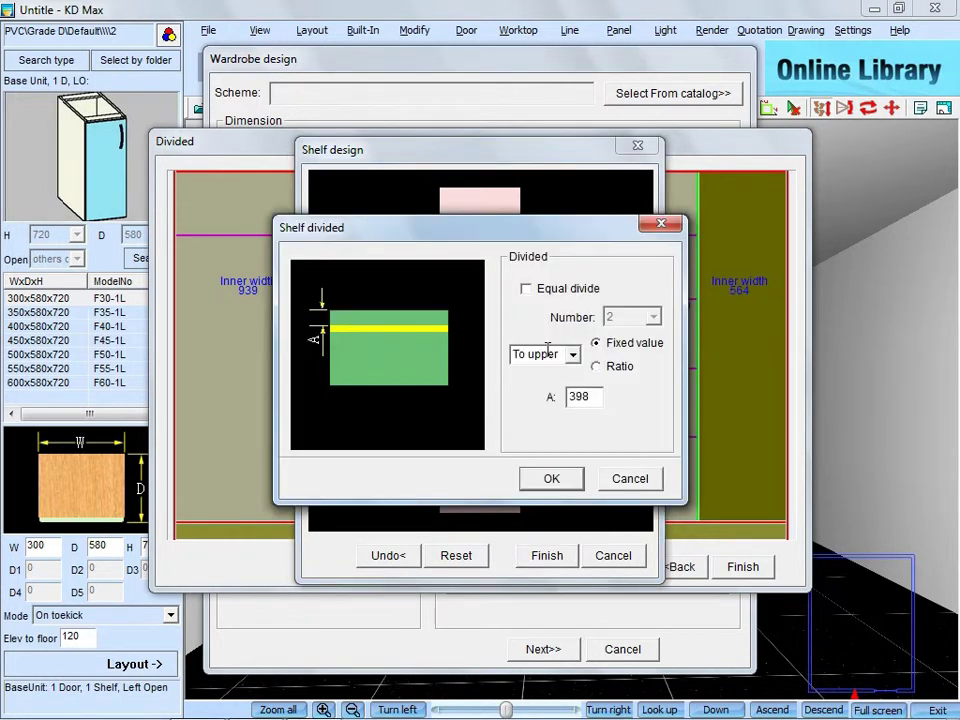
left_click(552, 480)
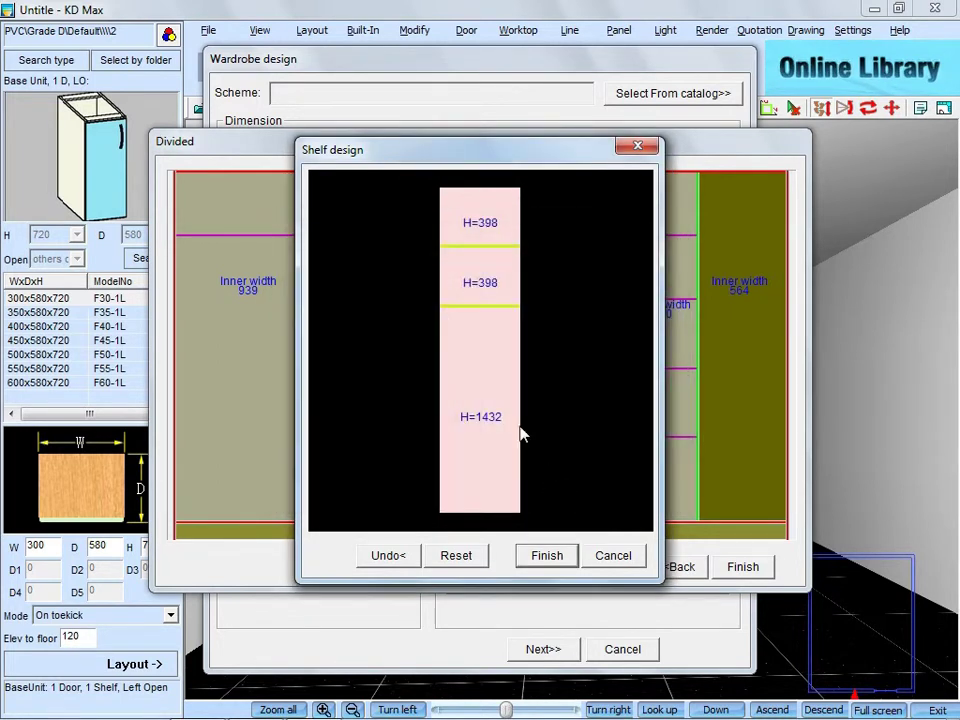
left_click(483, 377)
right_click(483, 377)
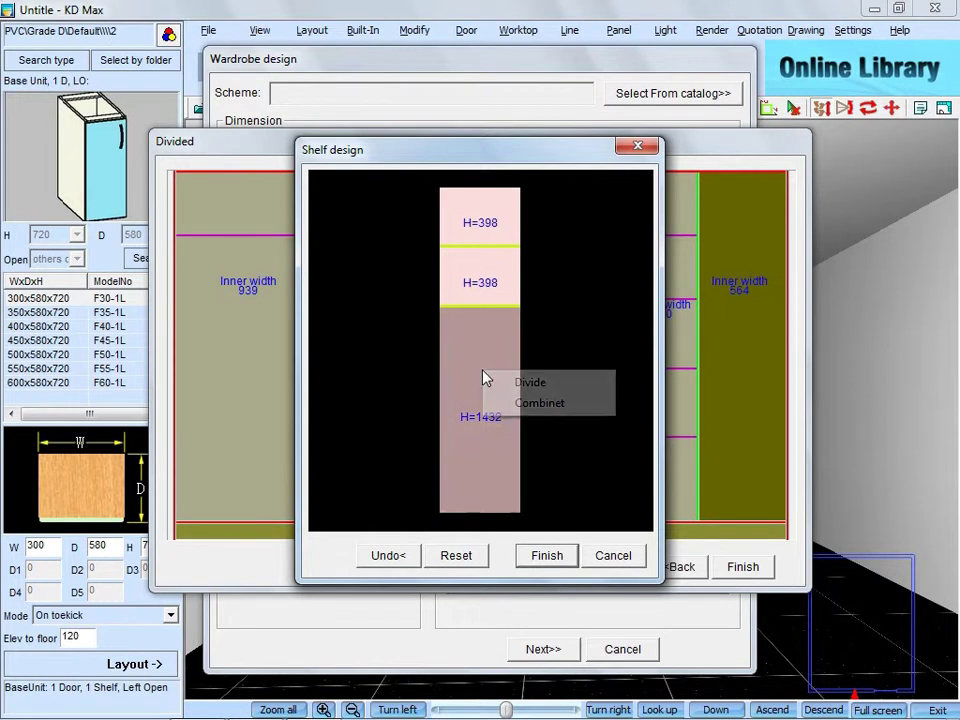
left_click(540, 386)
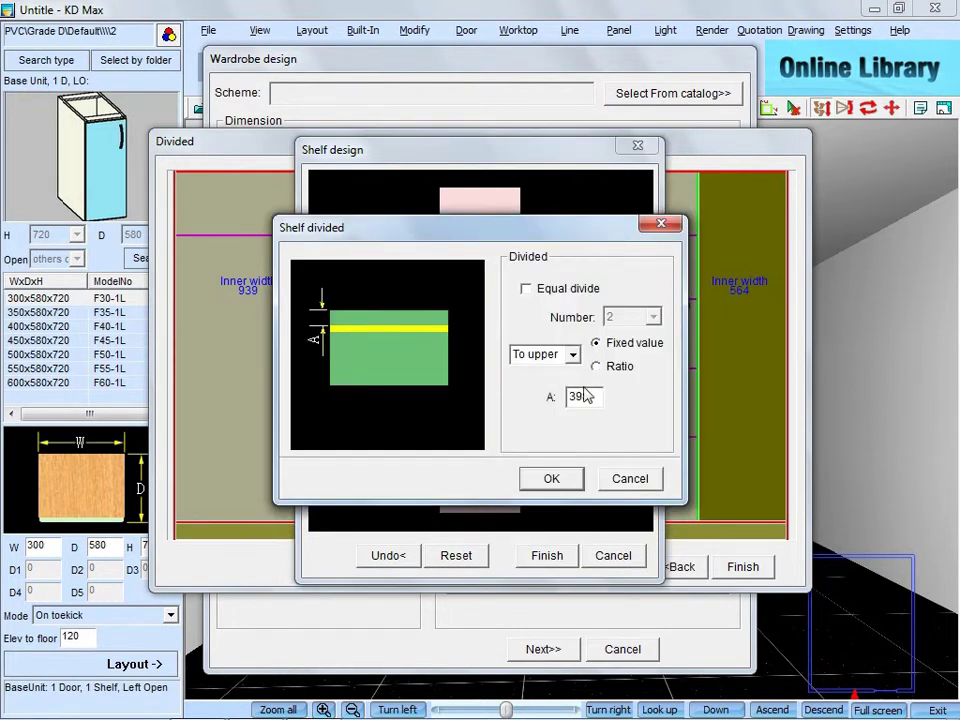
type("430")
left_click(551, 479)
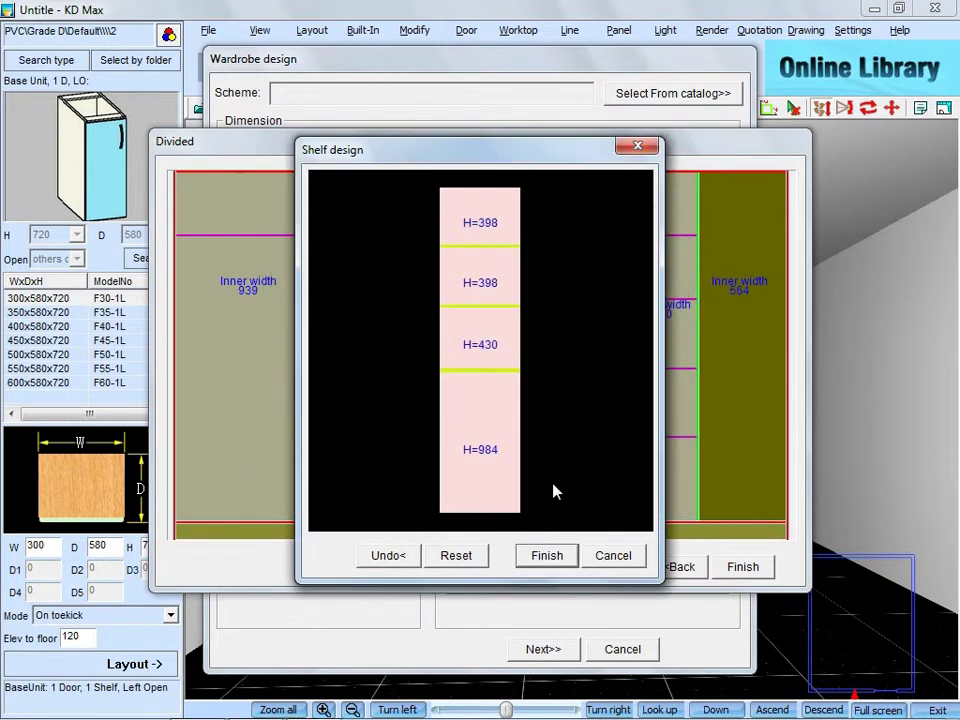
left_click(555, 555)
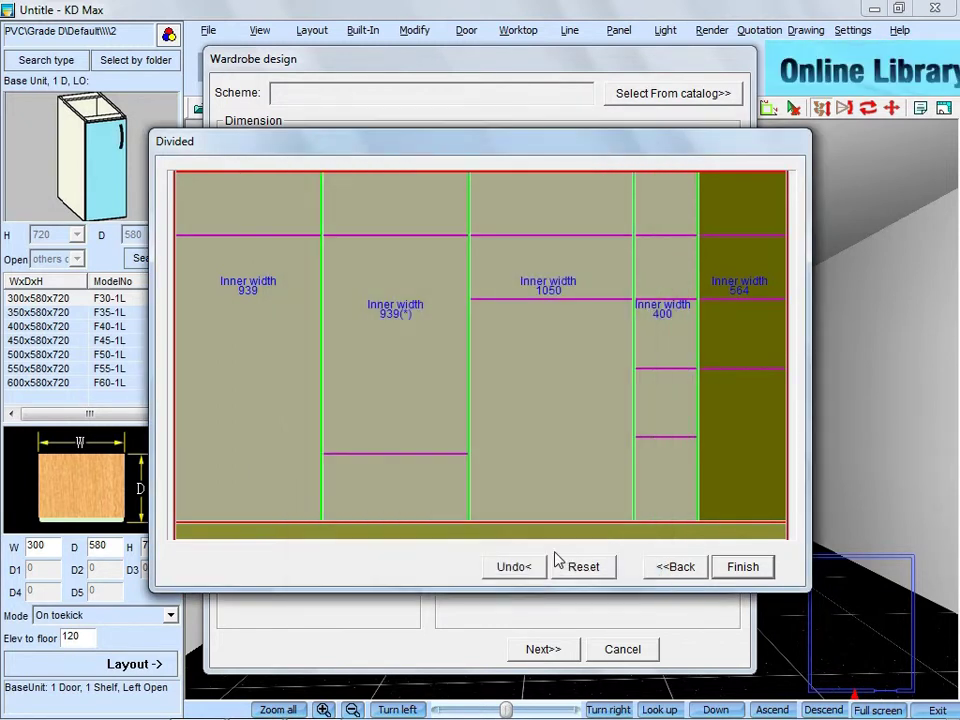
- Add 5 mm back panels to the leftmost, second and 1050-wide wardrobe sections
left_click(270, 327)
right_click(270, 327)
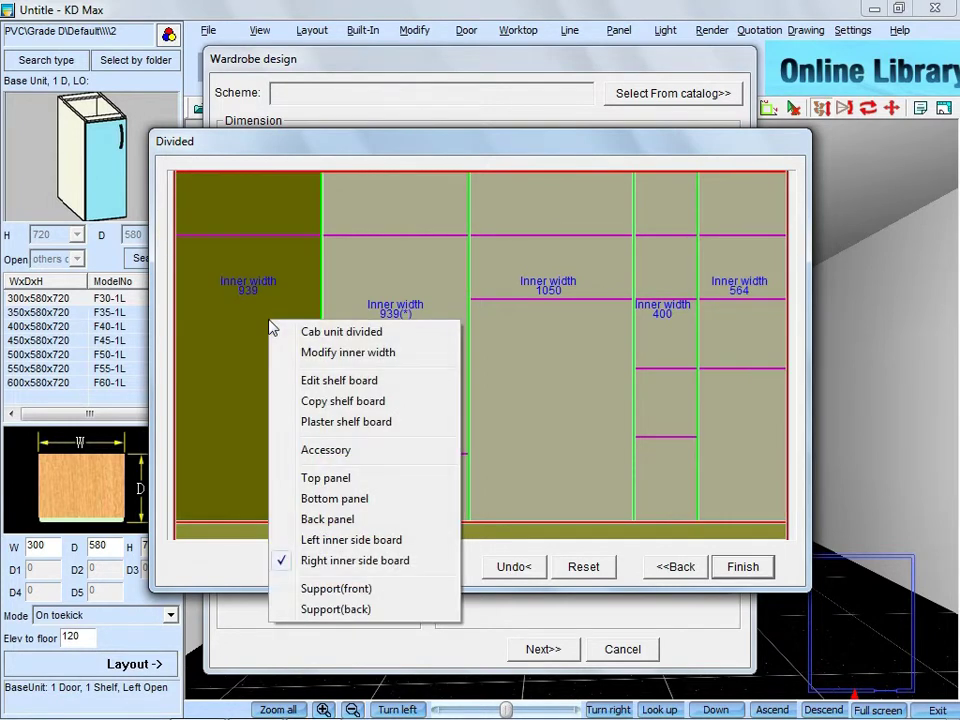
left_click(330, 519)
left_click(445, 431)
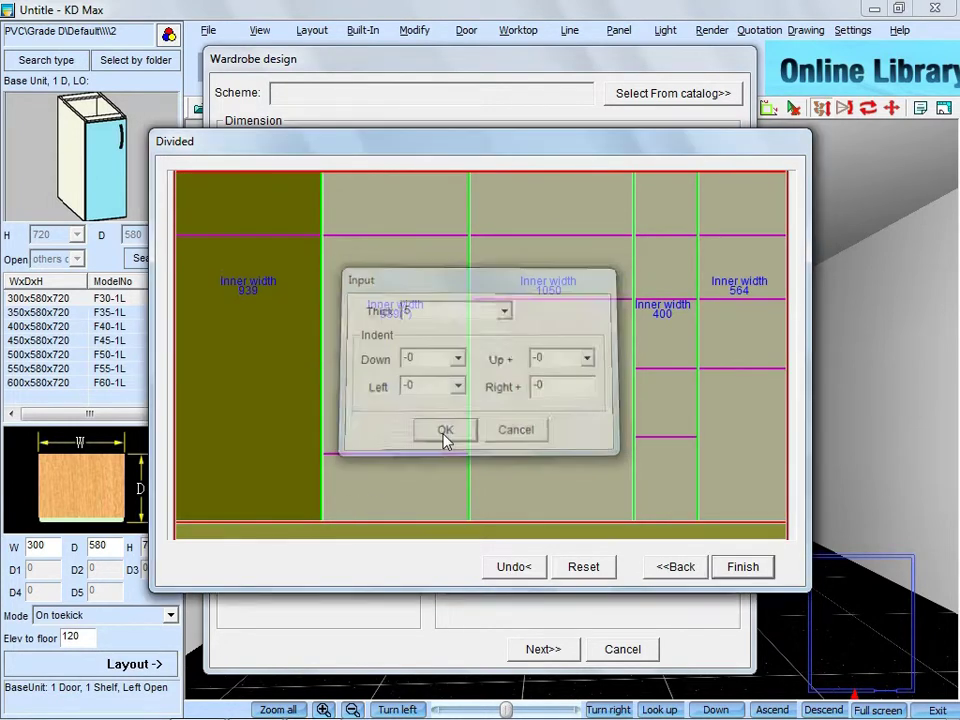
left_click(449, 333)
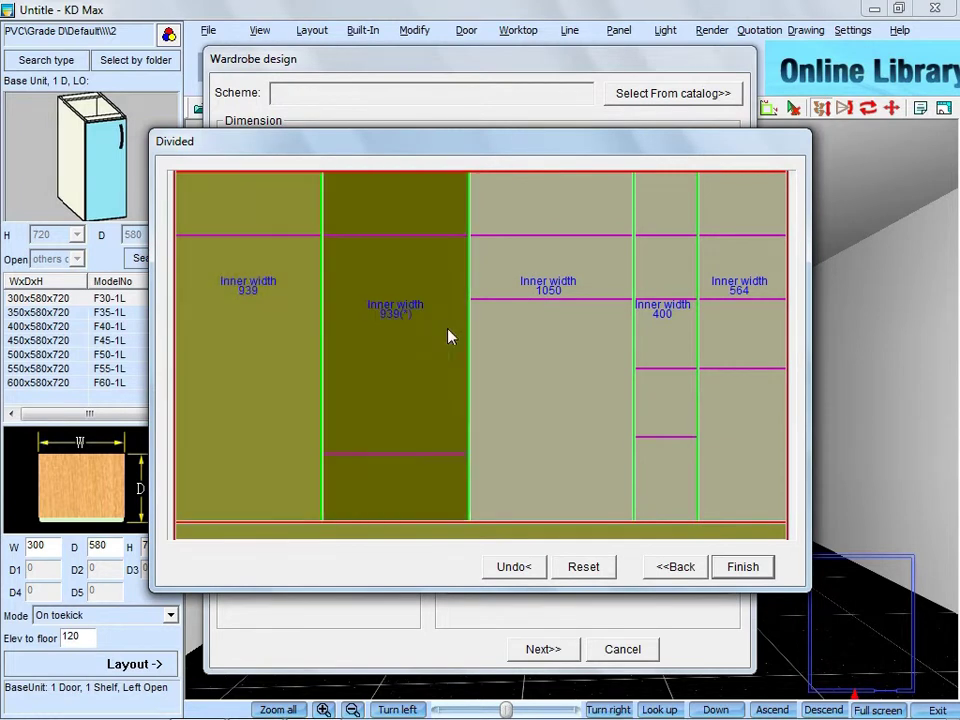
right_click(449, 333)
left_click(497, 510)
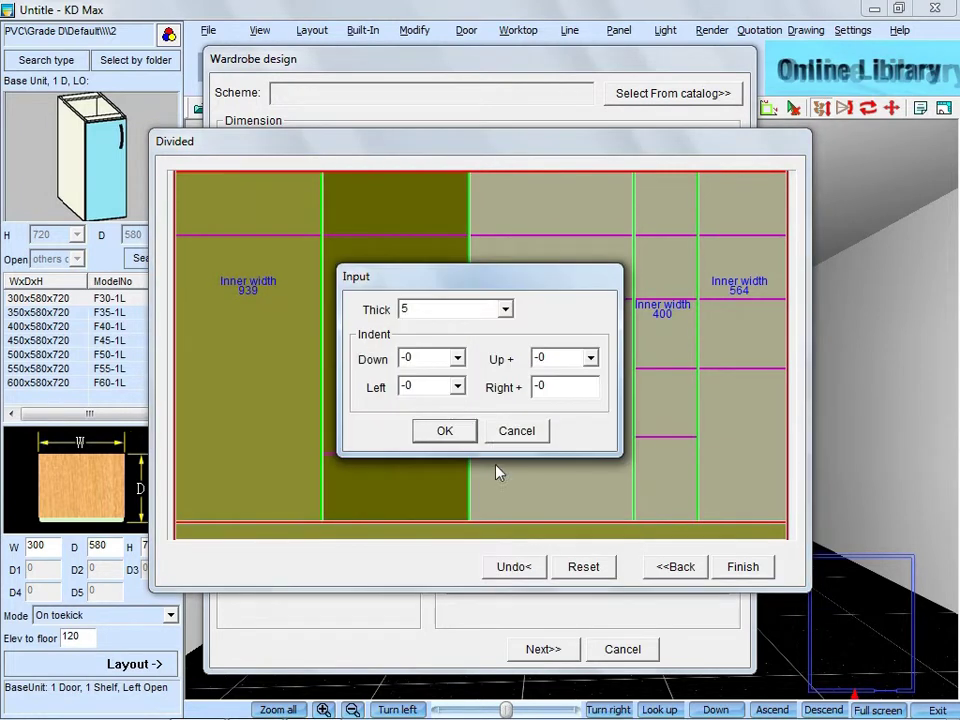
left_click(458, 436)
left_click(530, 358)
right_click(530, 358)
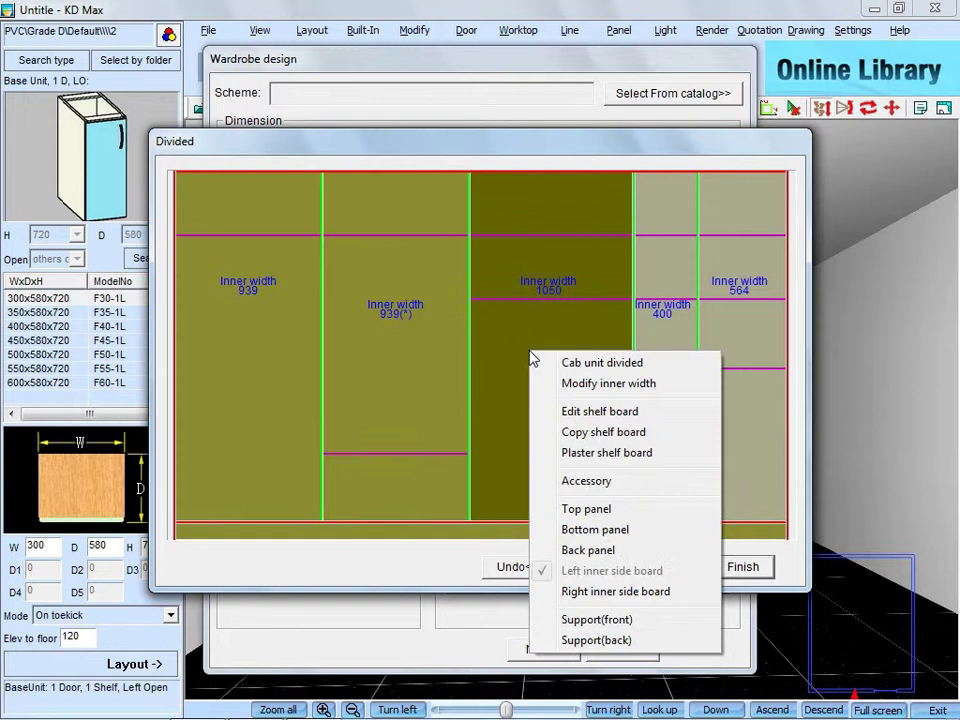
left_click(588, 553)
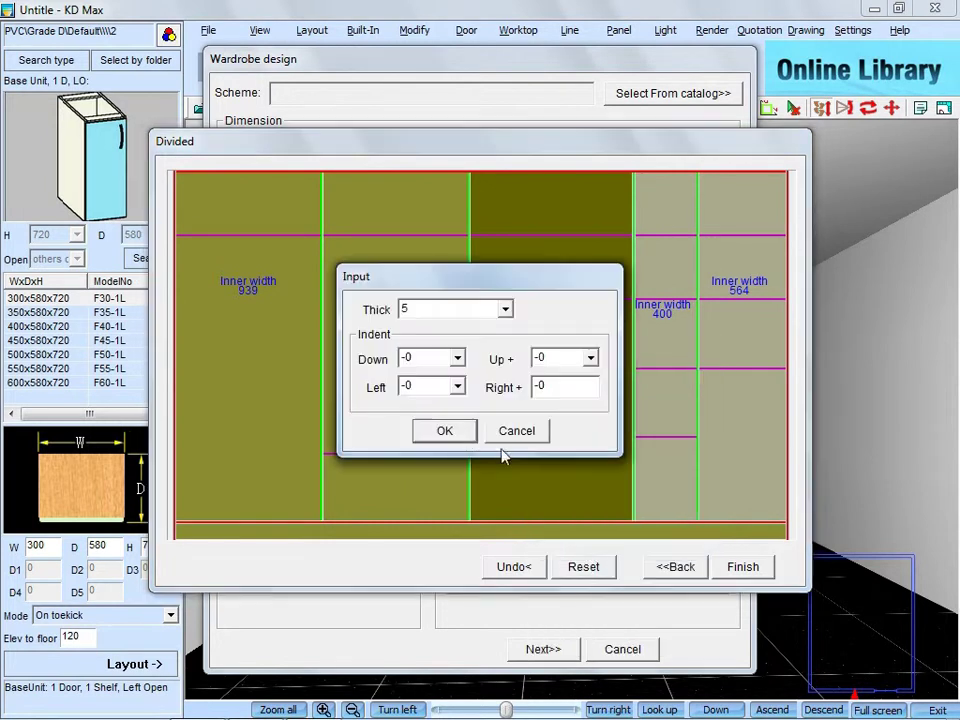
left_click(465, 437)
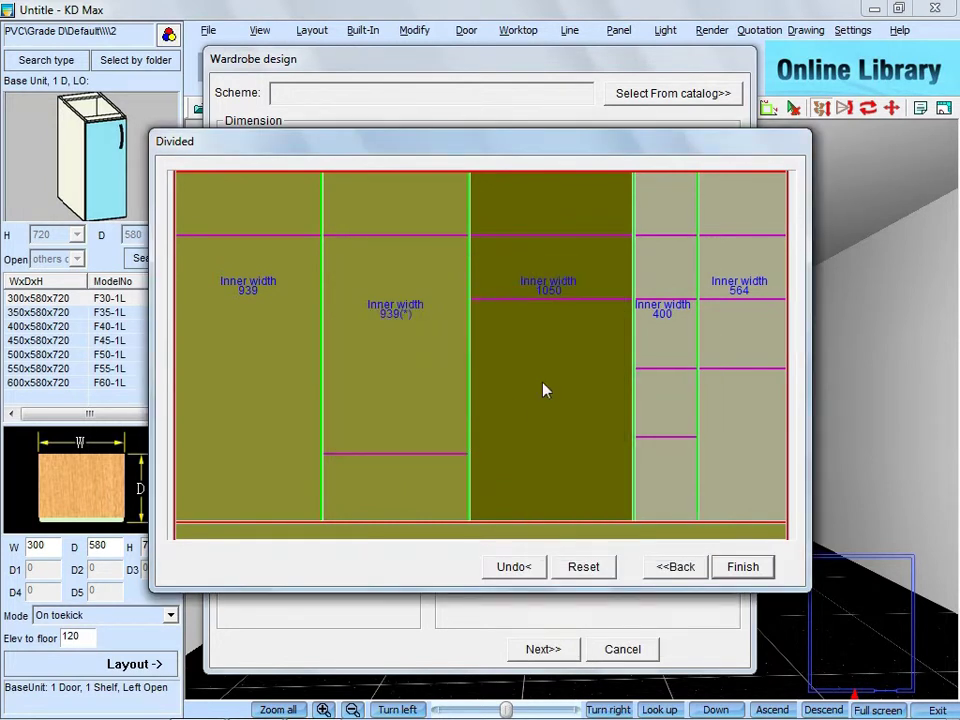
- Add back panels to the 400 and 564 sections, then finish the wardrobe design
left_click(655, 334)
right_click(655, 333)
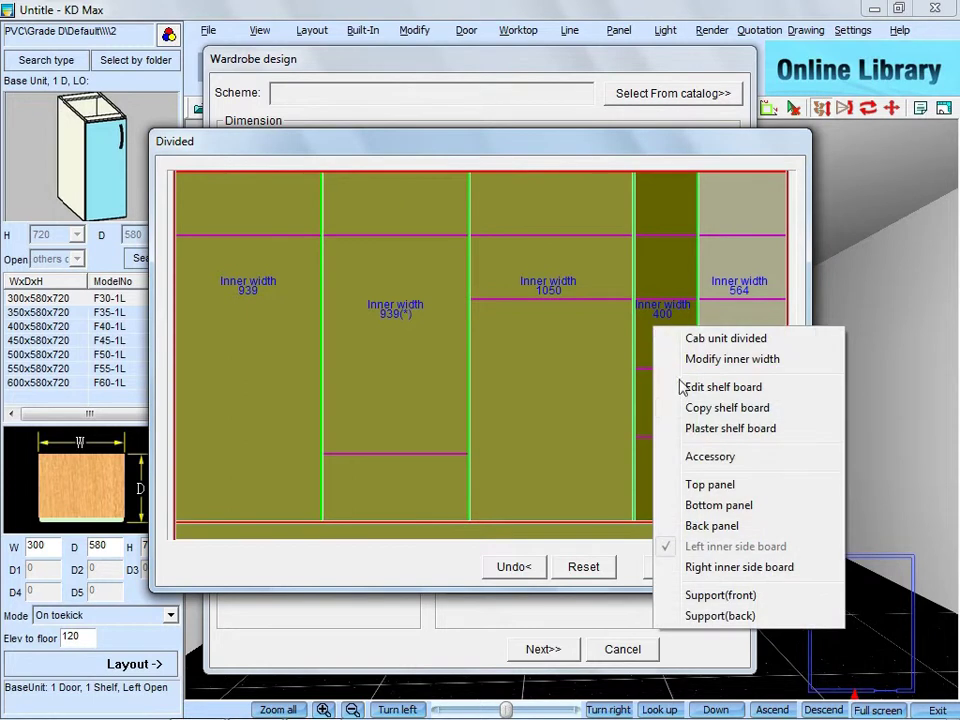
left_click(700, 525)
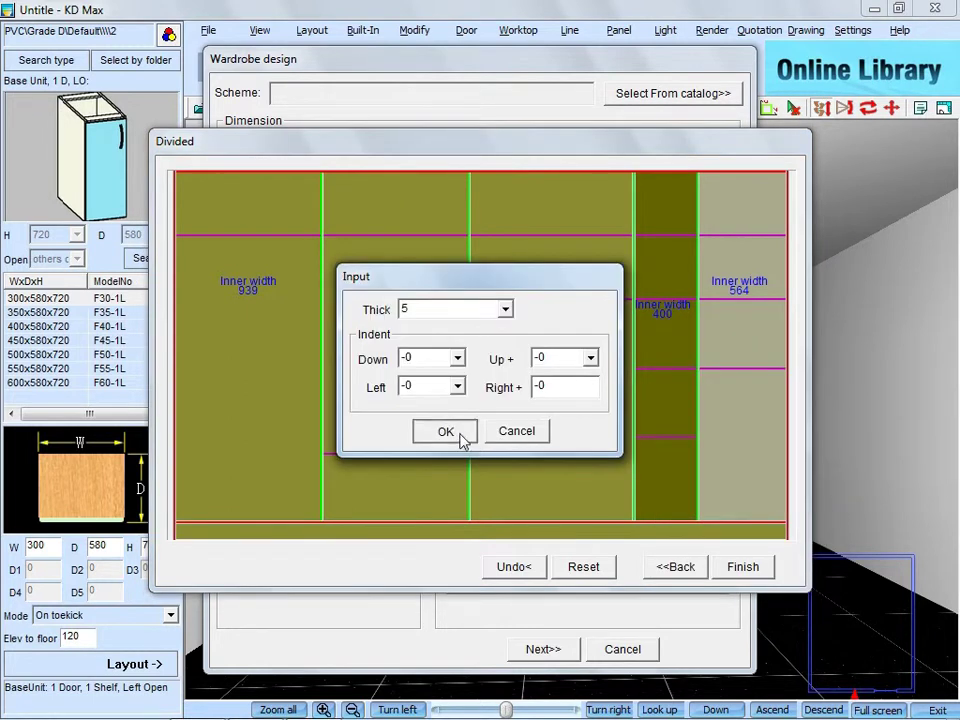
left_click(463, 438)
left_click(733, 339)
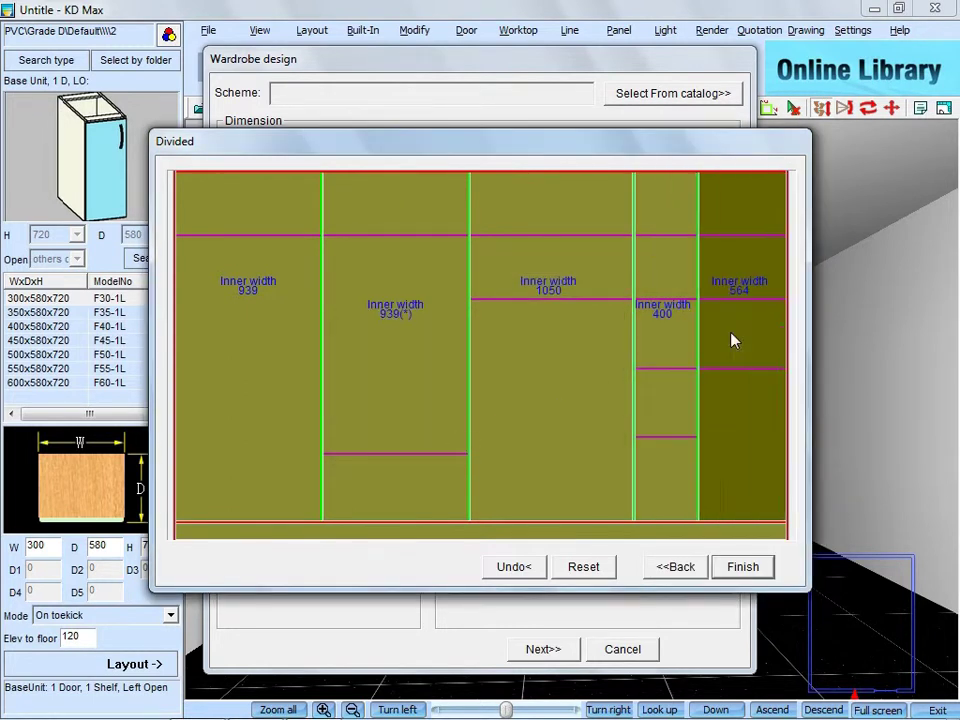
right_click(733, 339)
left_click(766, 532)
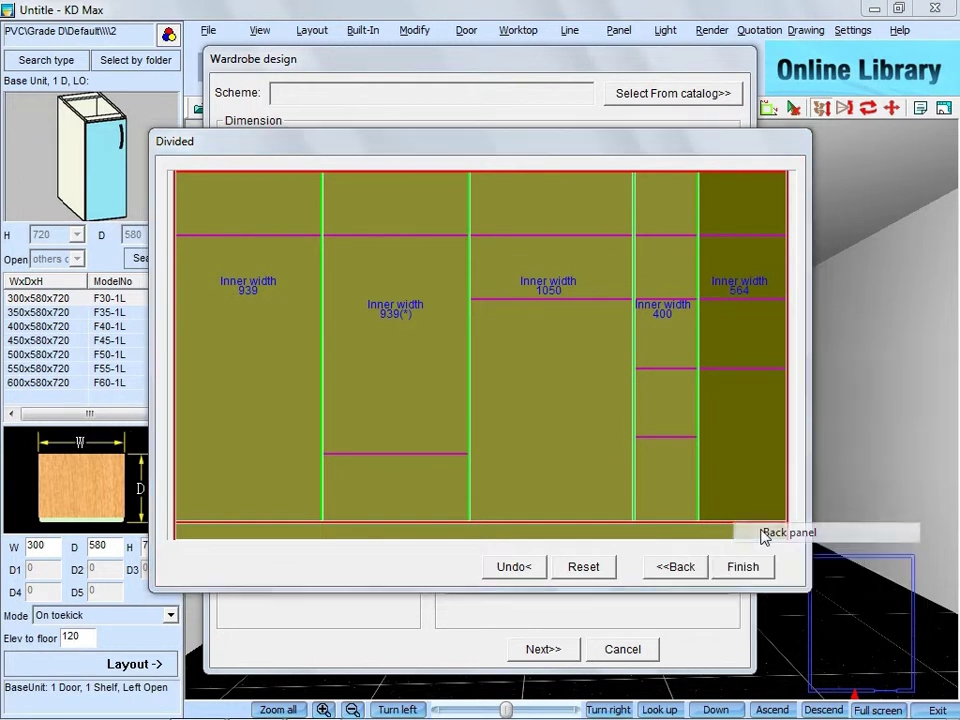
left_click(446, 431)
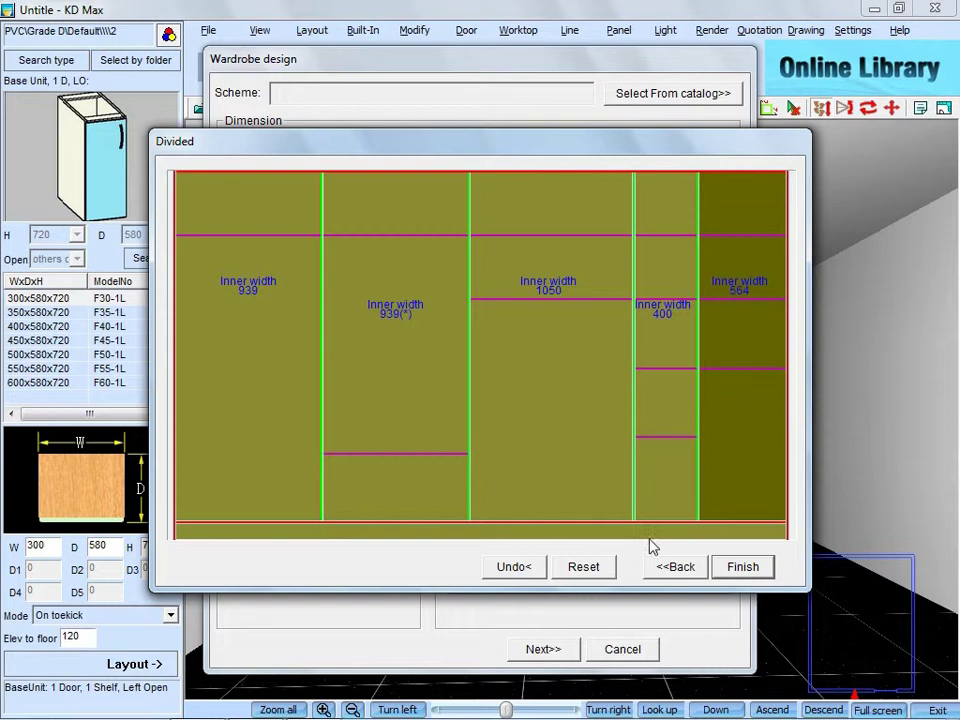
left_click(741, 567)
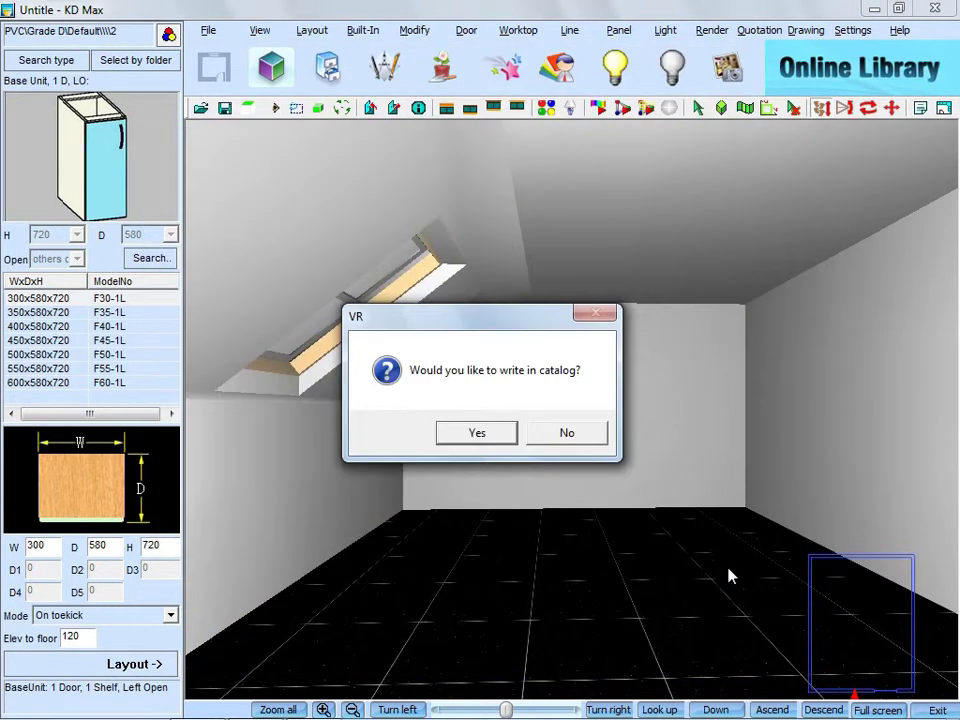
- Save the wardrobe to the catalog under the name 002 and set it against the back wall
left_click(495, 441)
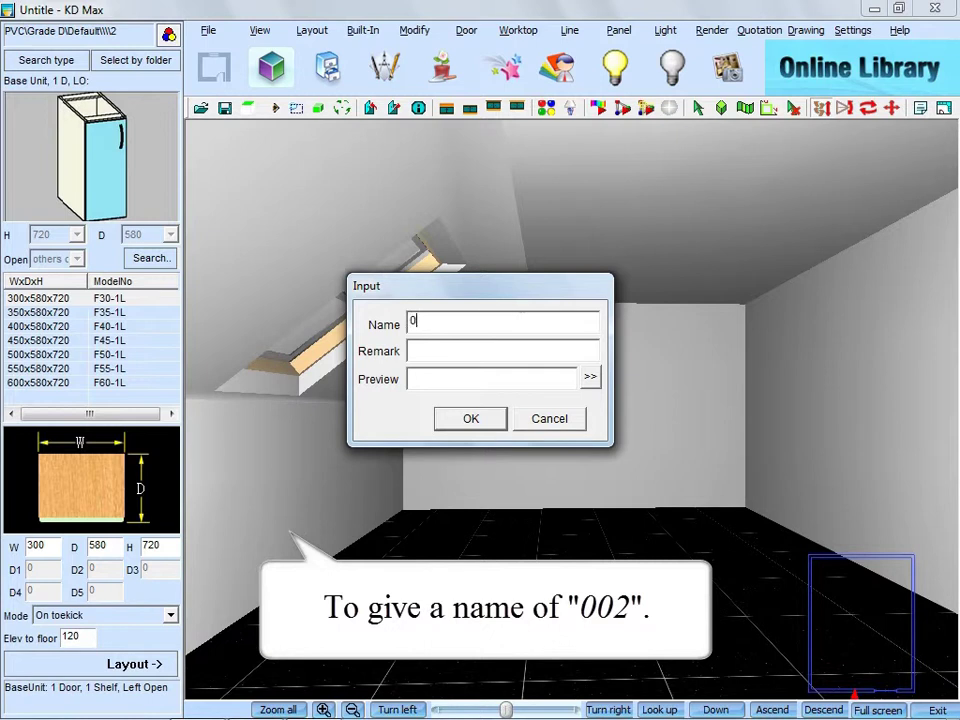
type("002")
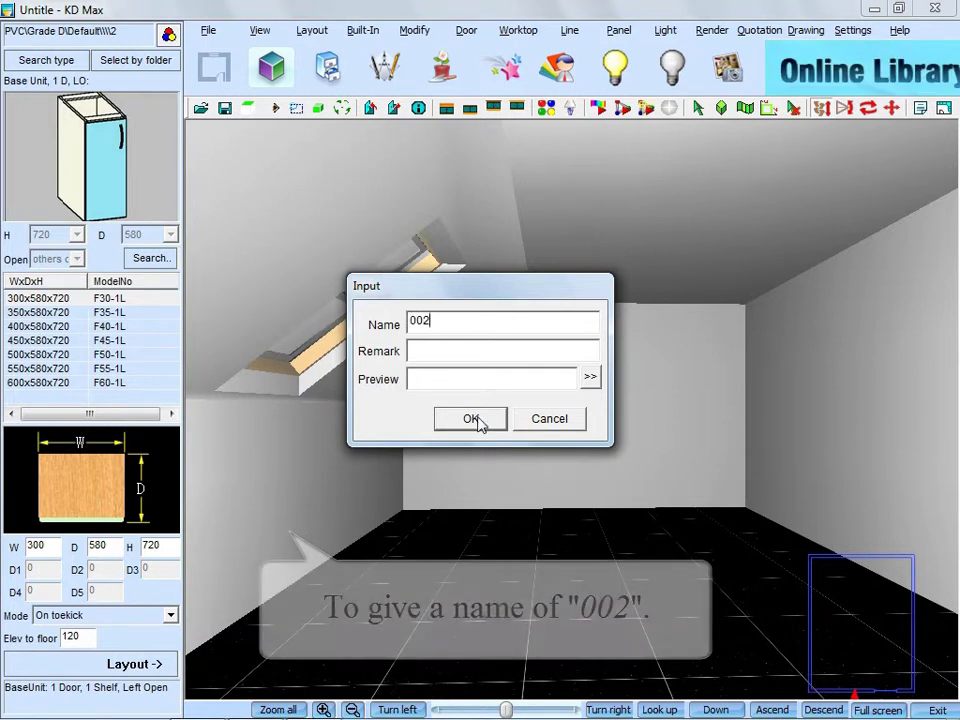
left_click(471, 419)
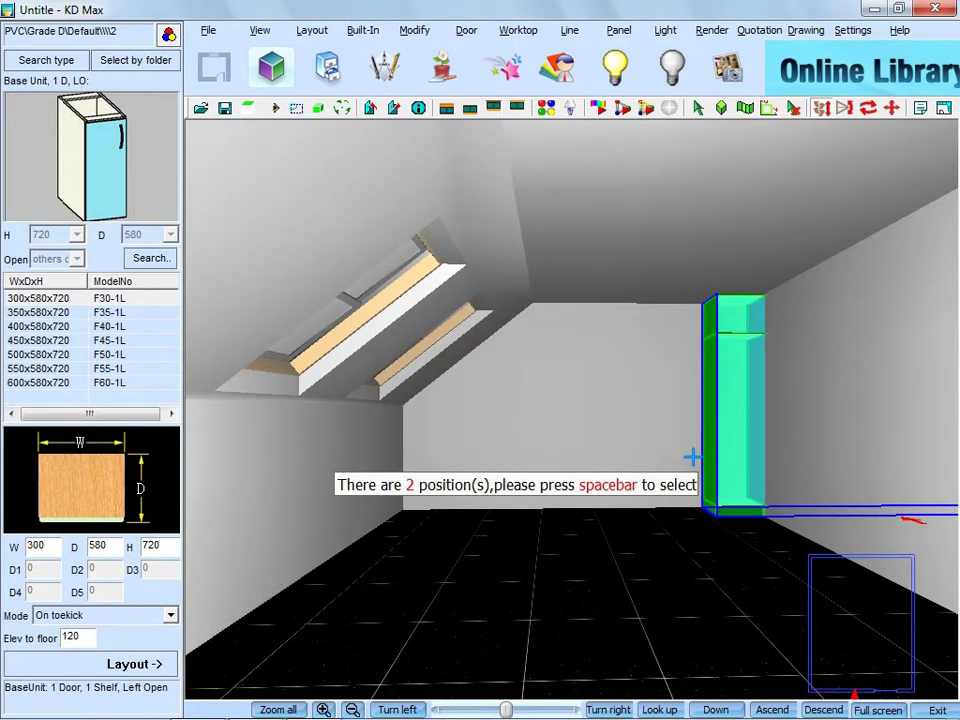
key("space")
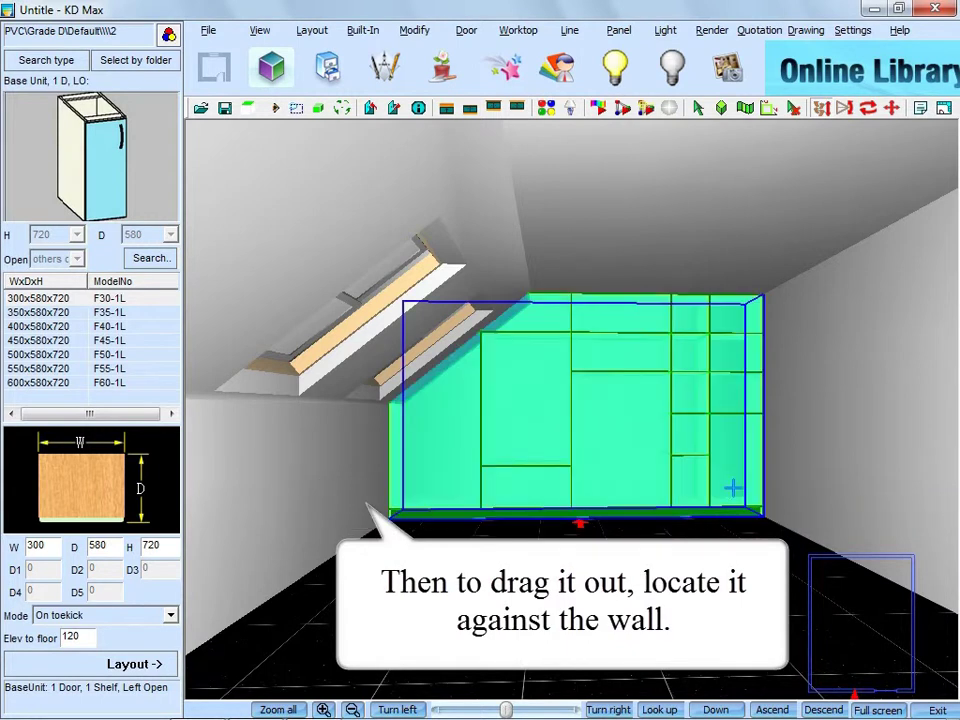
left_click(733, 488)
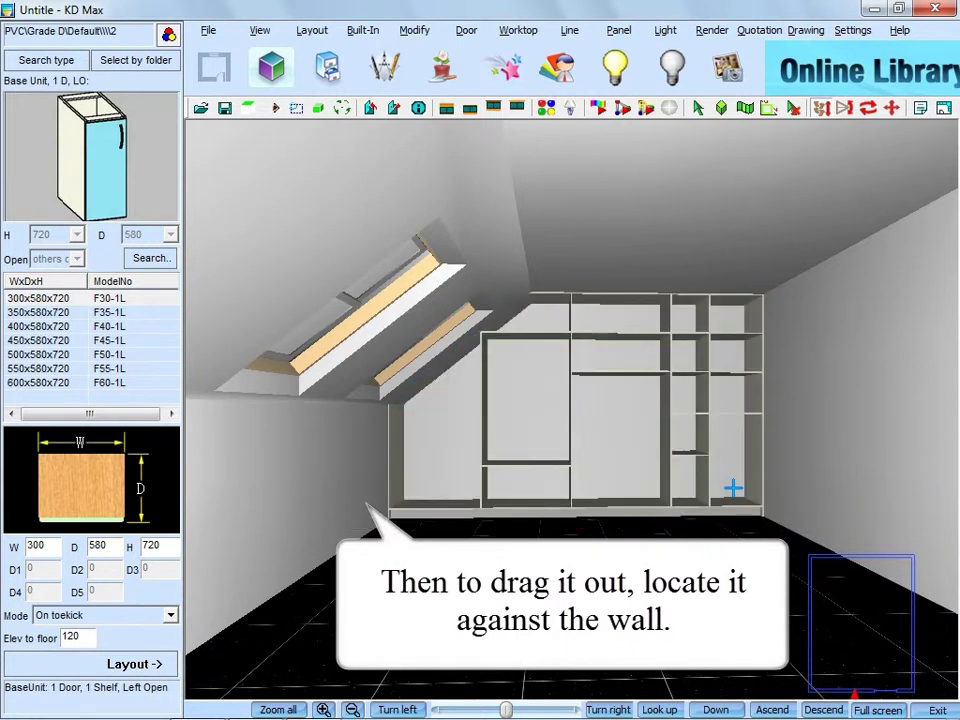
- Load the Drawer01 fitting and fix one drawer beneath a shelf in the narrow right section
left_click(168, 64)
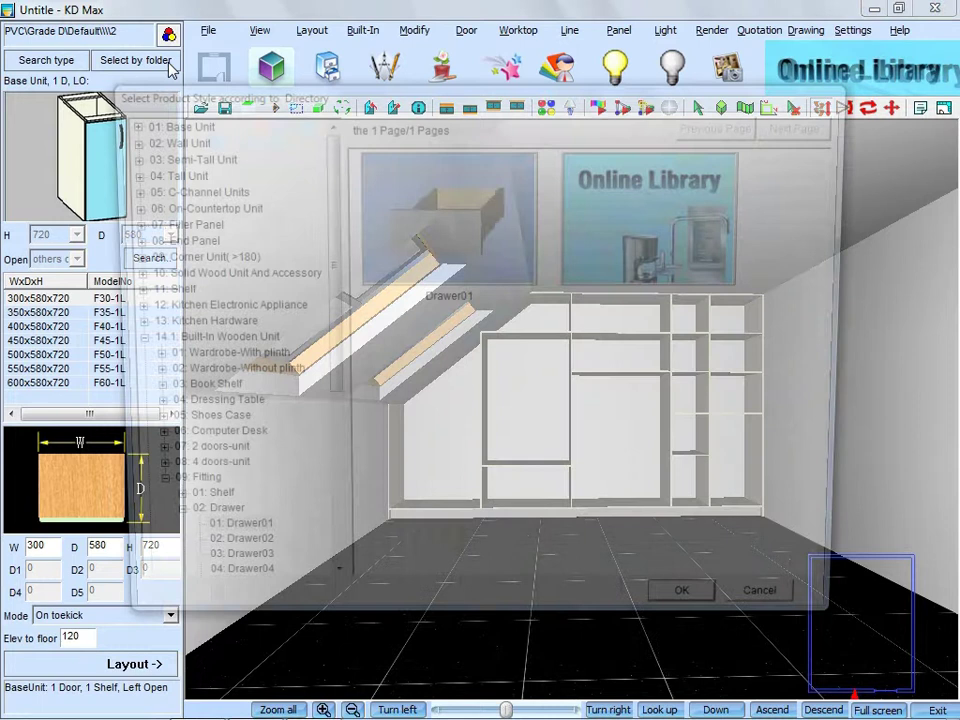
left_click(418, 242)
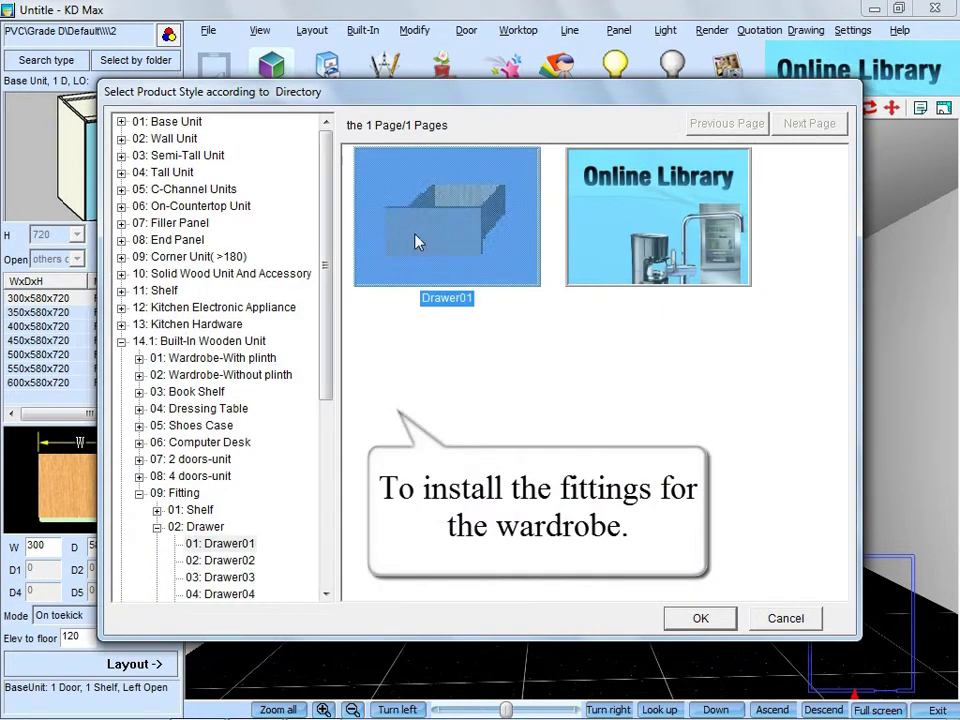
left_click(699, 619)
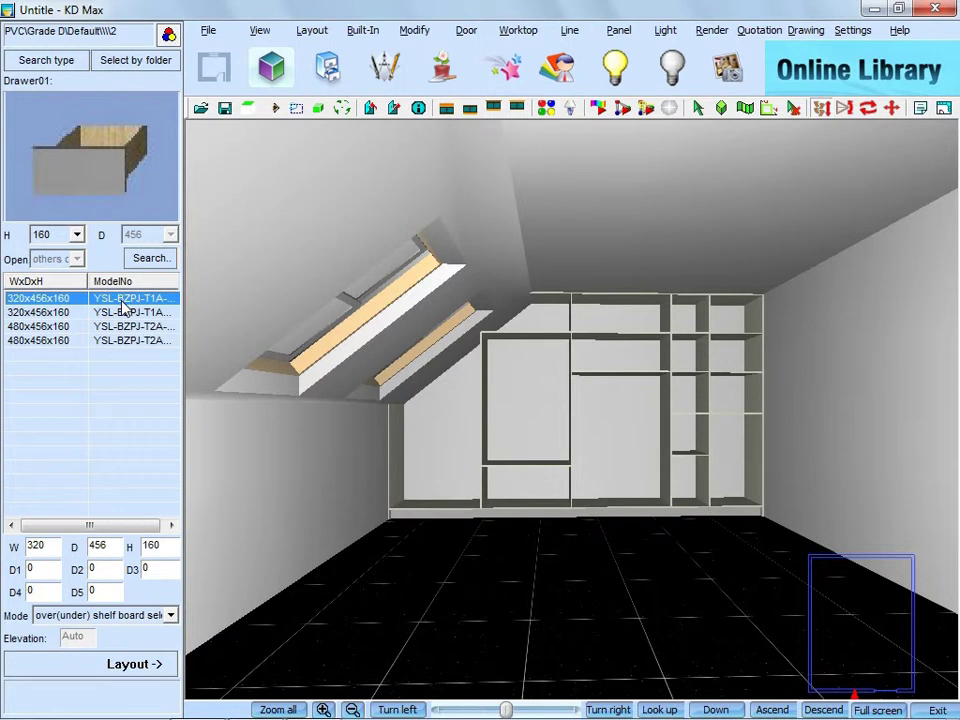
left_click(163, 665)
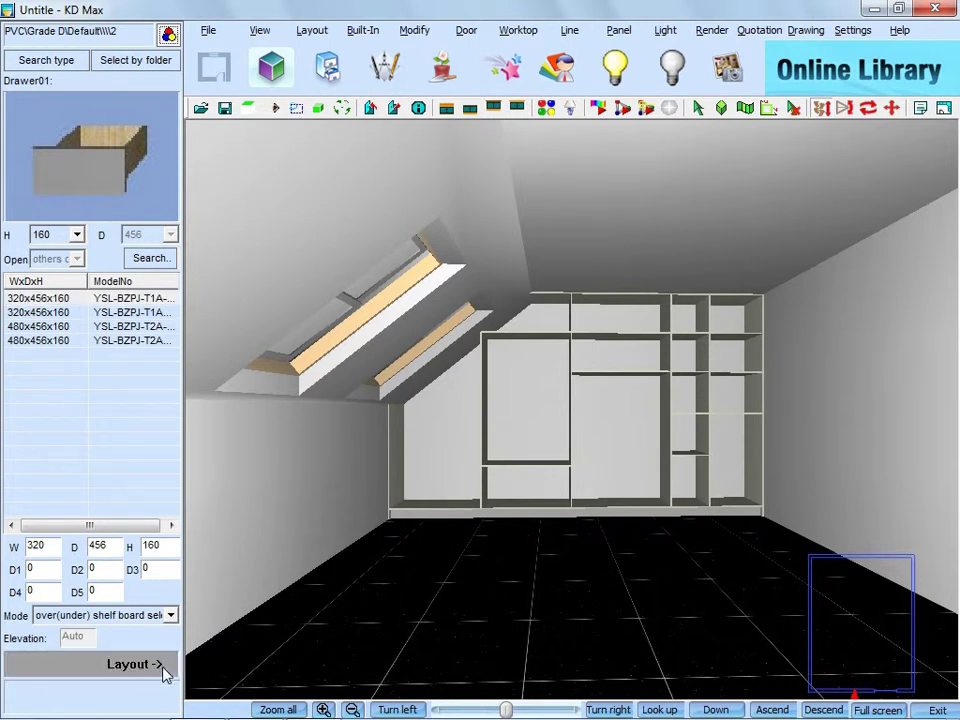
left_click(738, 413)
left_click(704, 400)
left_click(755, 405)
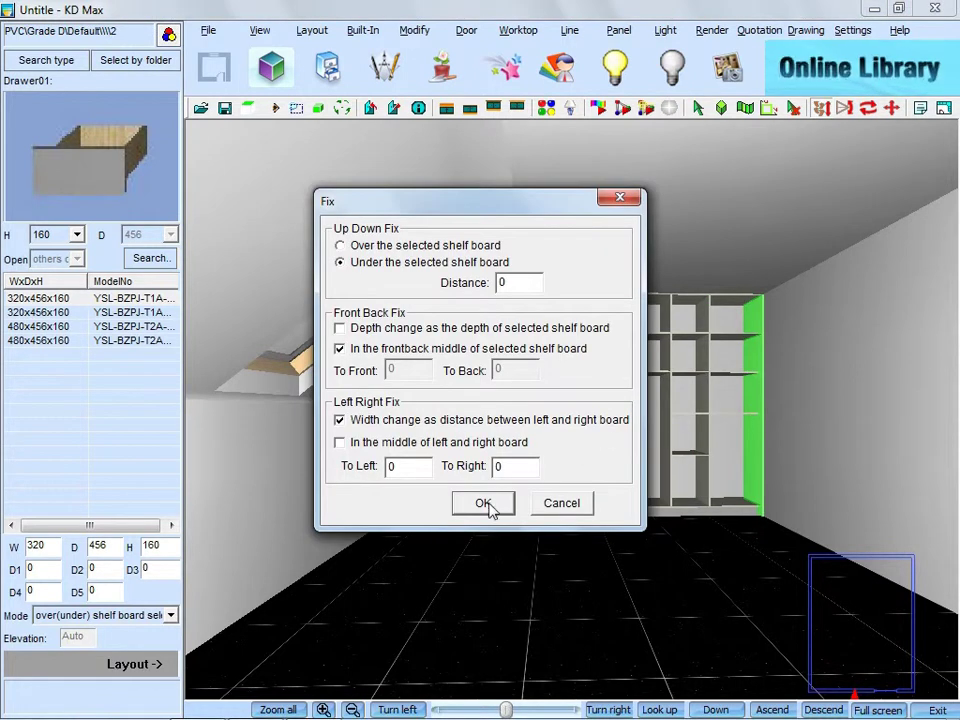
left_click(483, 504)
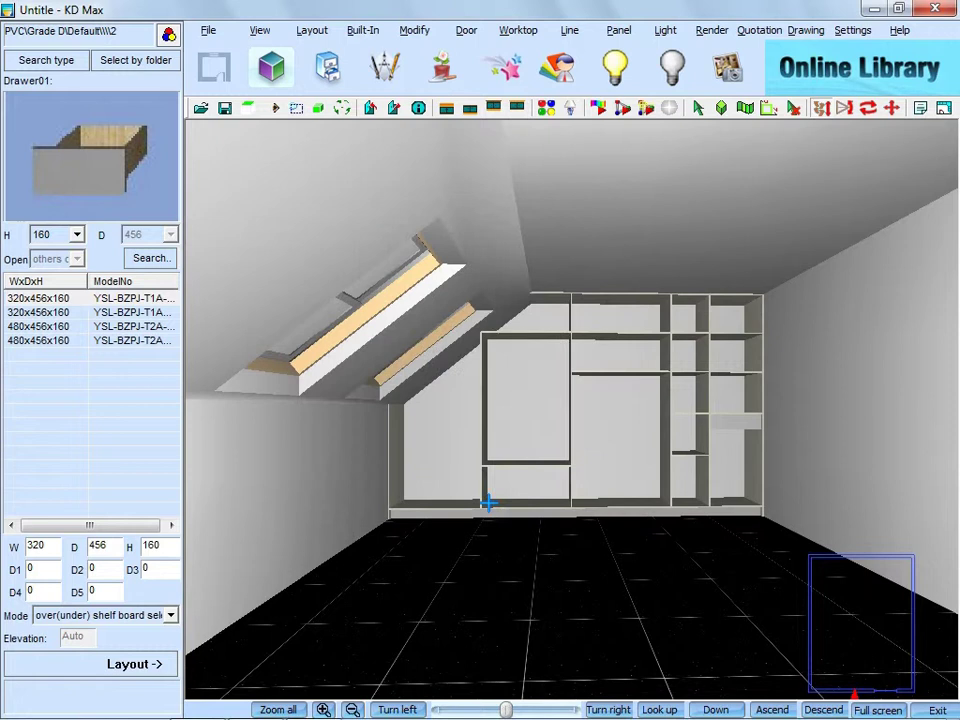
- Place a second Drawer01 under the shelf between the same compartment's side panels
left_click(158, 665)
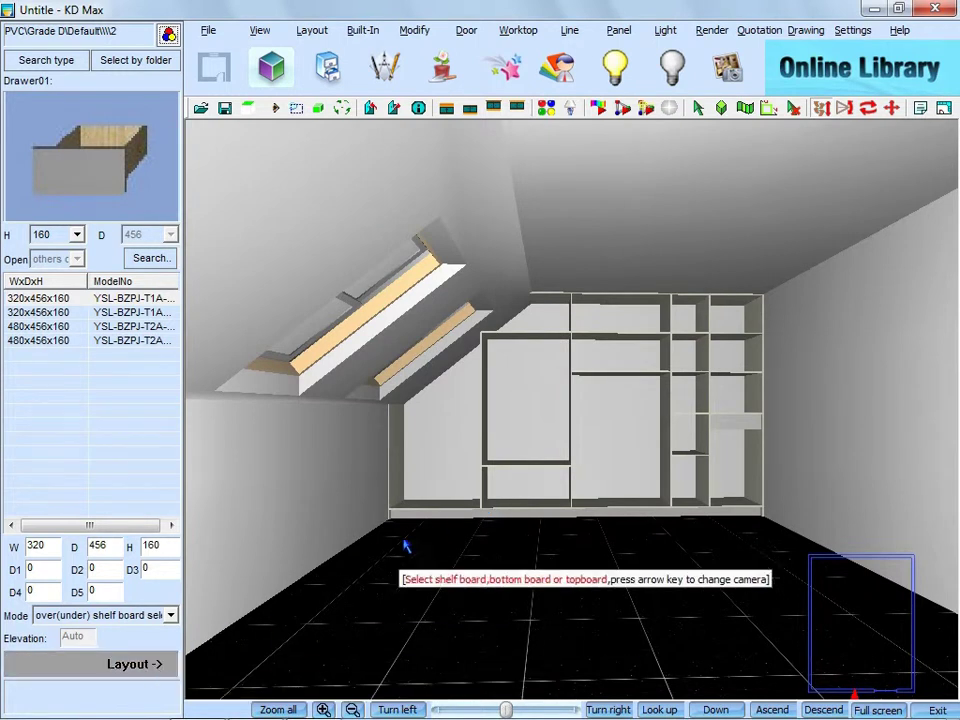
left_click(740, 415)
left_click(703, 422)
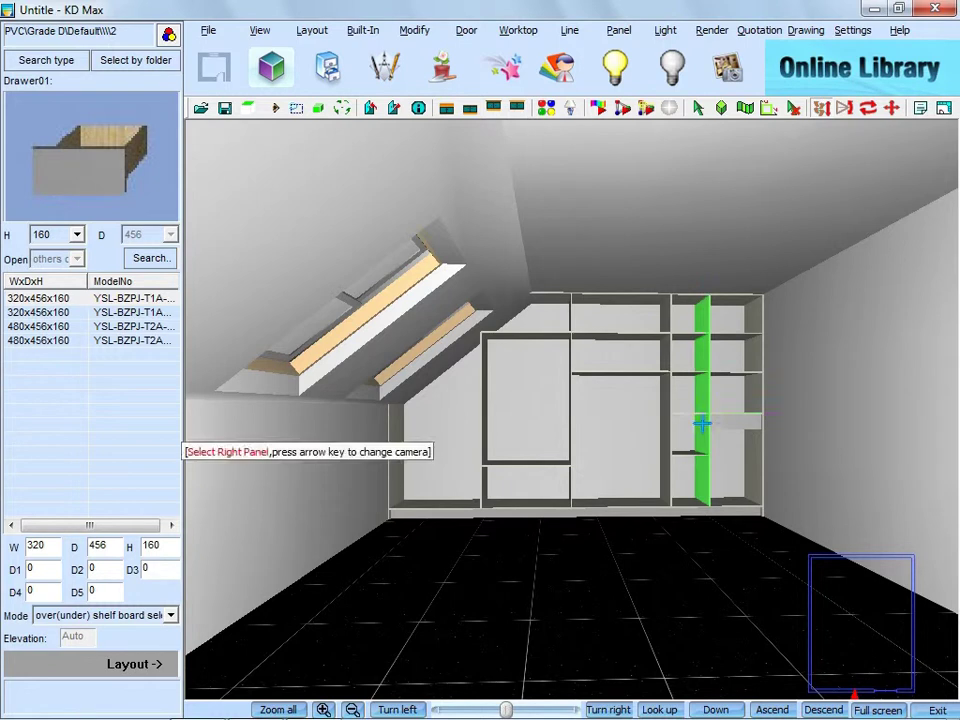
left_click(755, 415)
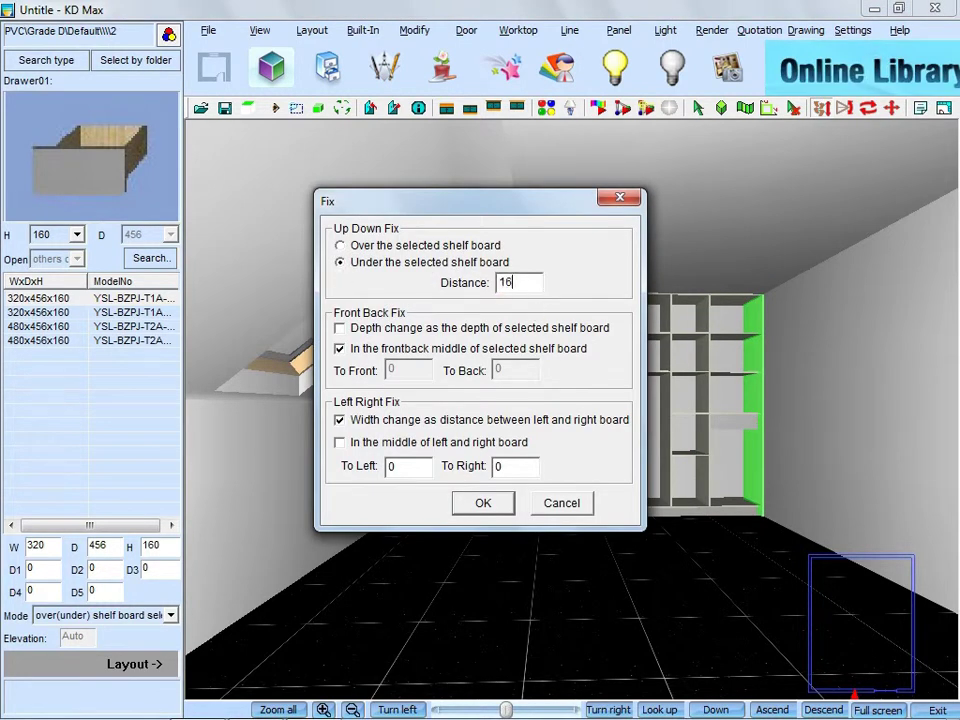
left_click(483, 503)
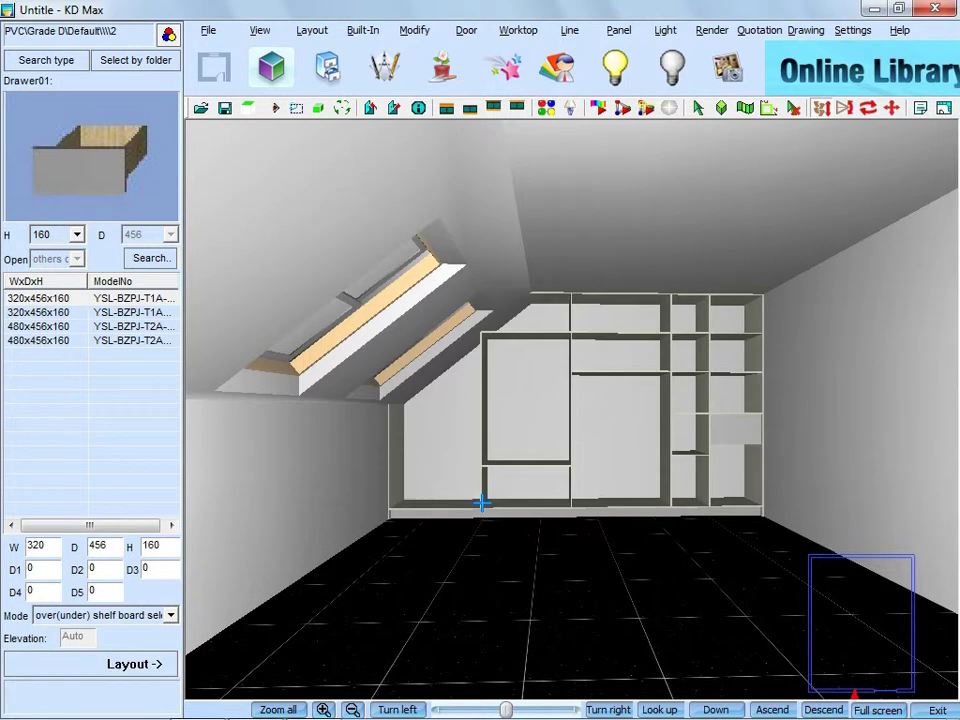
- Choose the 580-wide WW-Rob A rail from the Clothes Hanger fittings
left_click(157, 62)
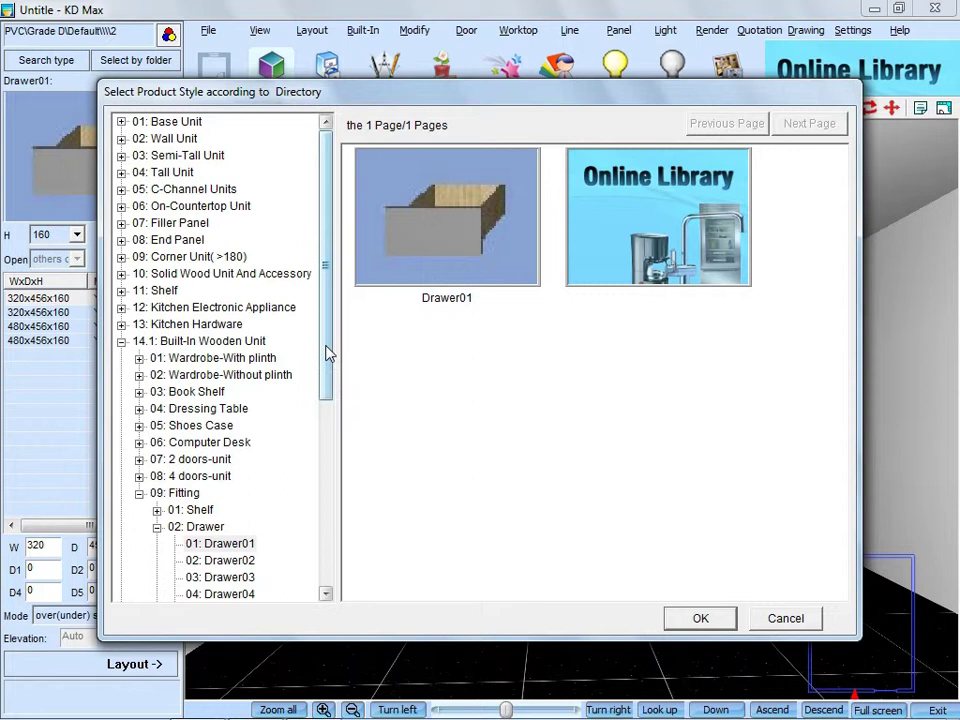
left_click_drag(328, 354, 332, 484)
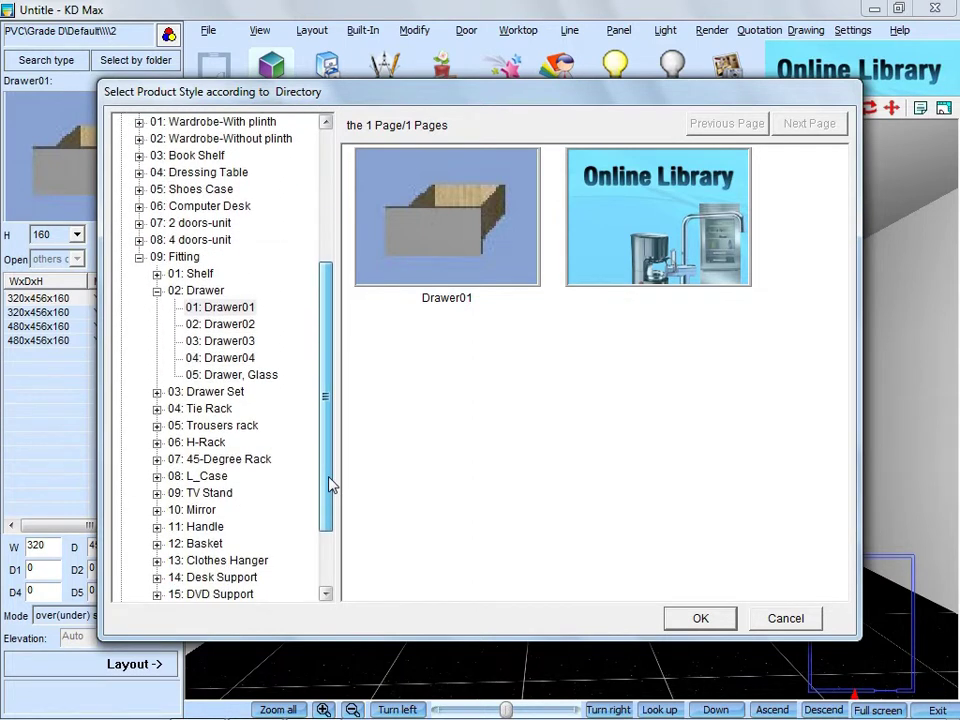
left_click(248, 562)
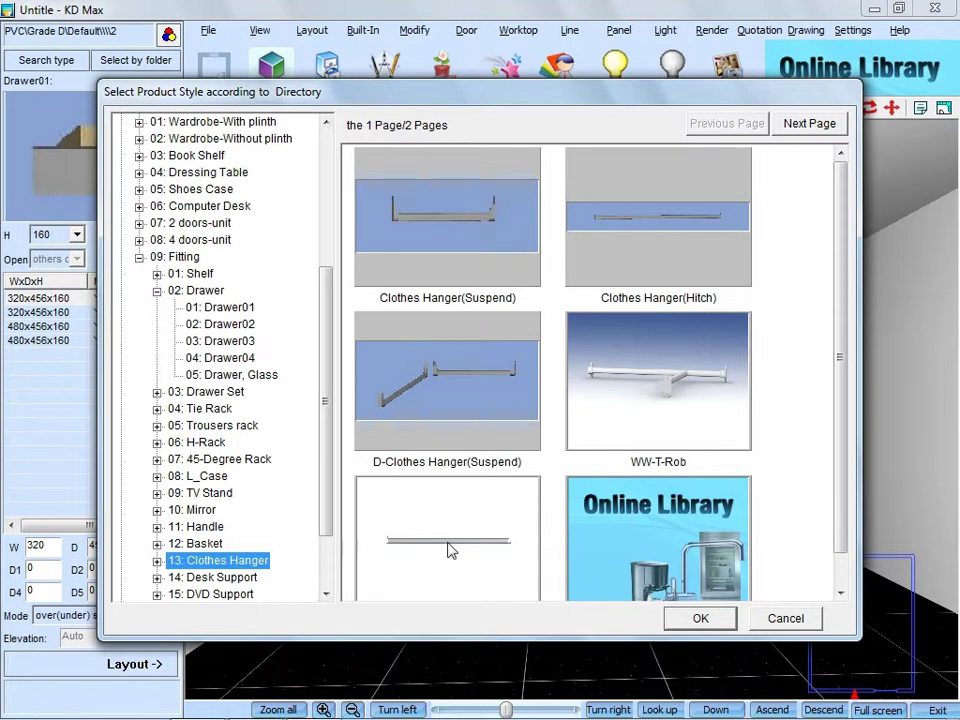
left_click(450, 550)
left_click(683, 618)
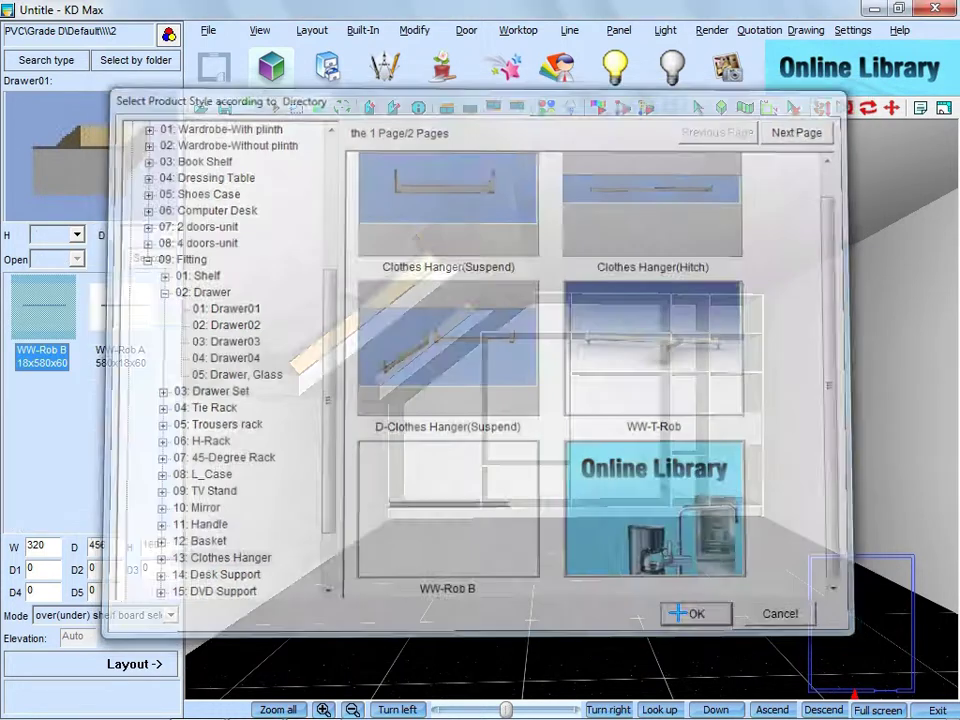
left_click(152, 330)
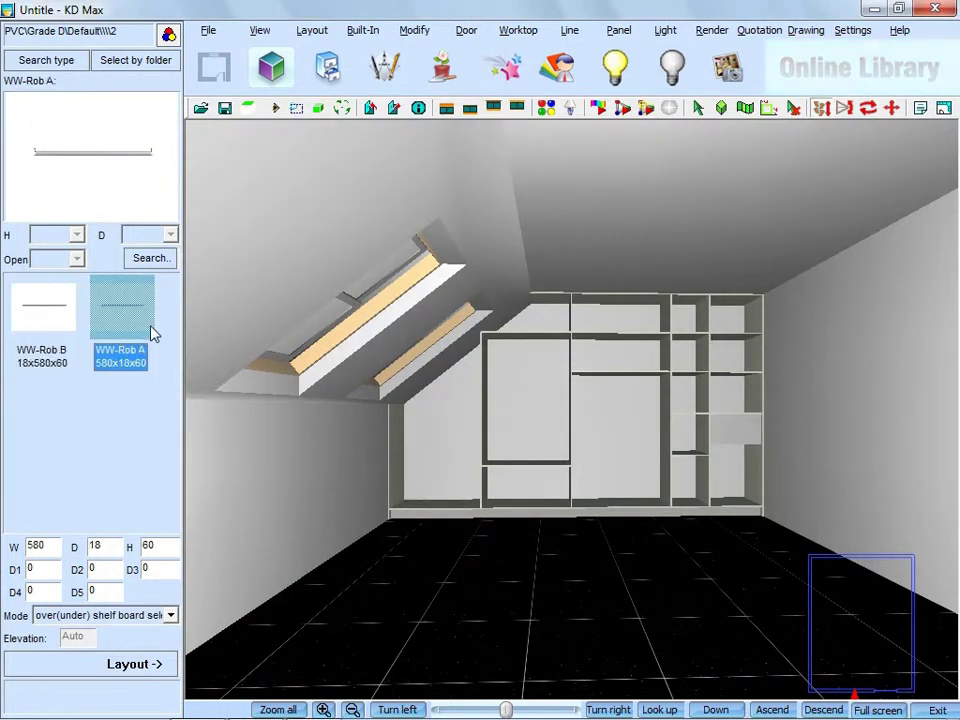
- Hang a WW-Rob A rail 50 mm under the middle compartment's shelf board
left_click(127, 666)
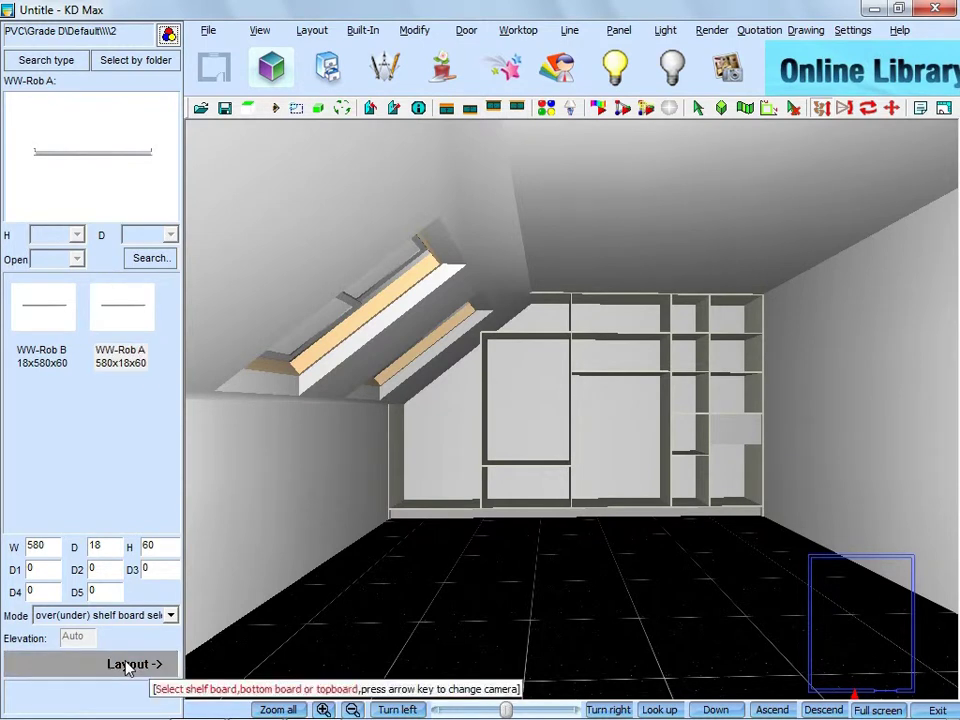
left_click(624, 377)
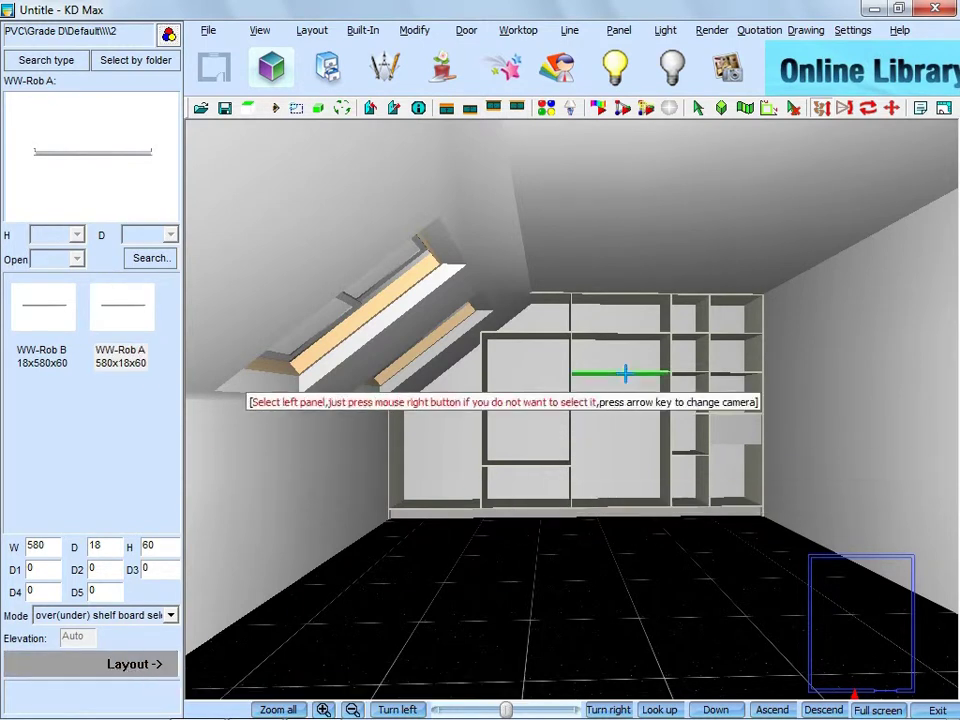
left_click(572, 415)
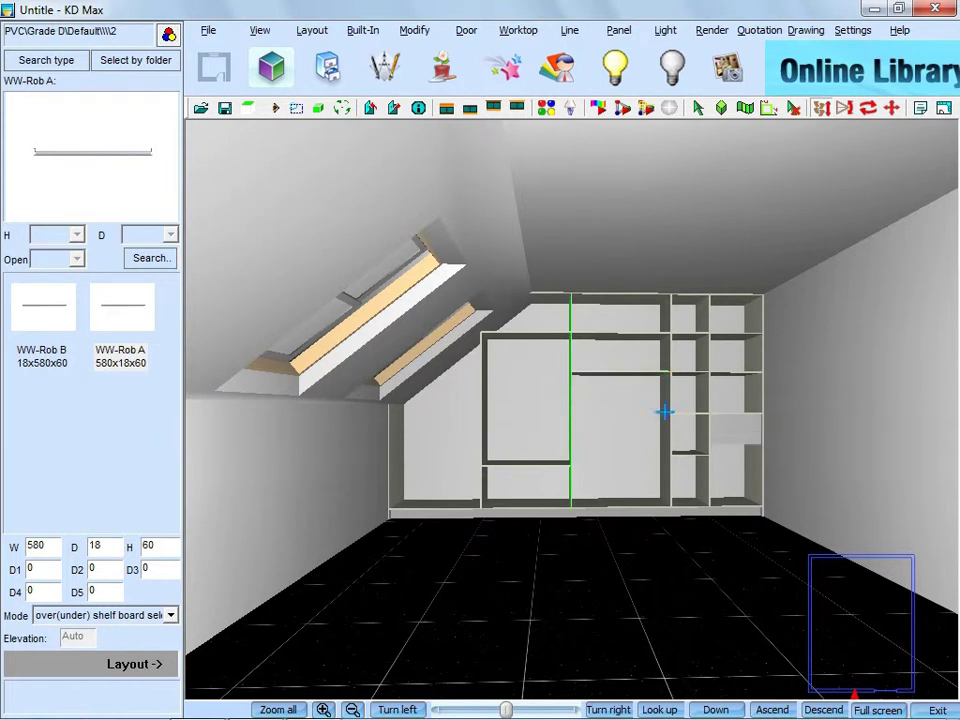
left_click(666, 416)
left_click_drag(524, 283, 456, 297)
type("5")
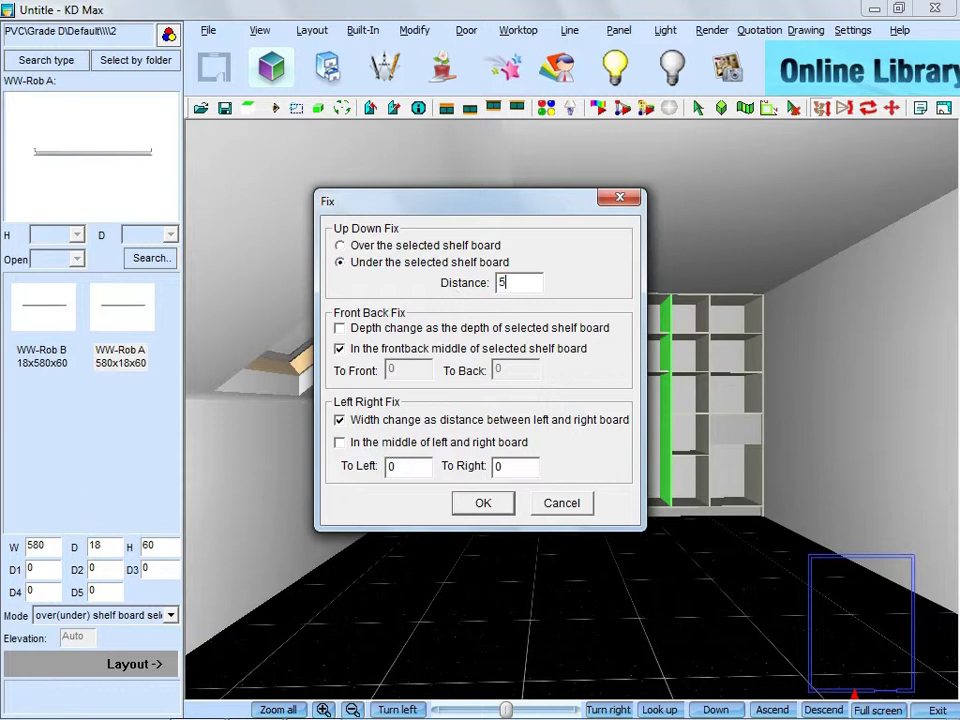
type("80")
left_click(483, 503)
- Hang a second WW-Rob A rail under the left compartment's top board
left_click(134, 664)
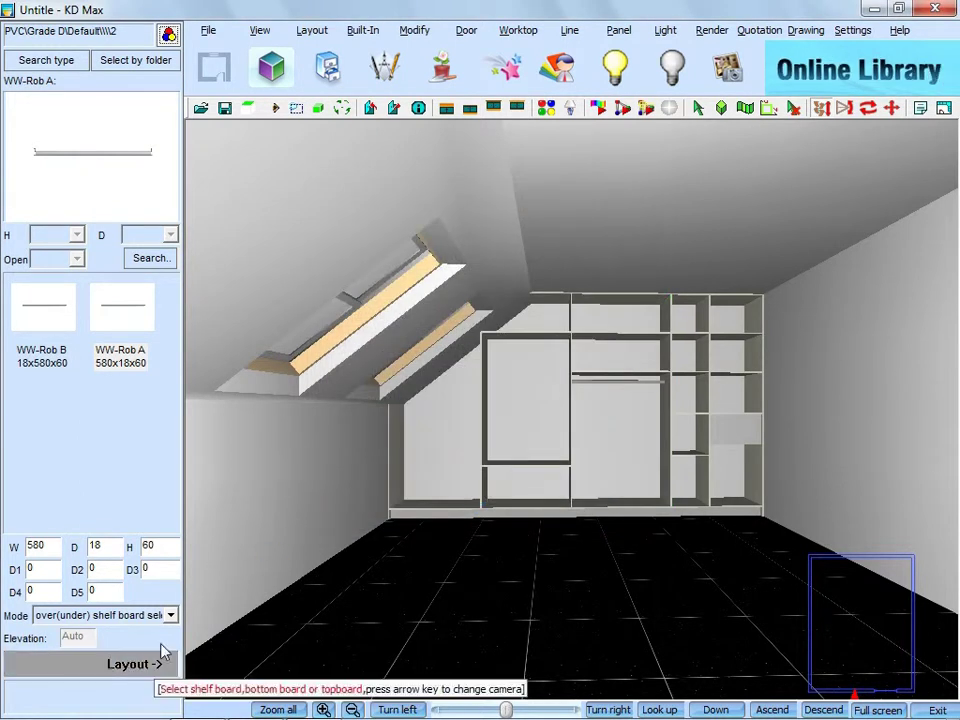
left_click(549, 341)
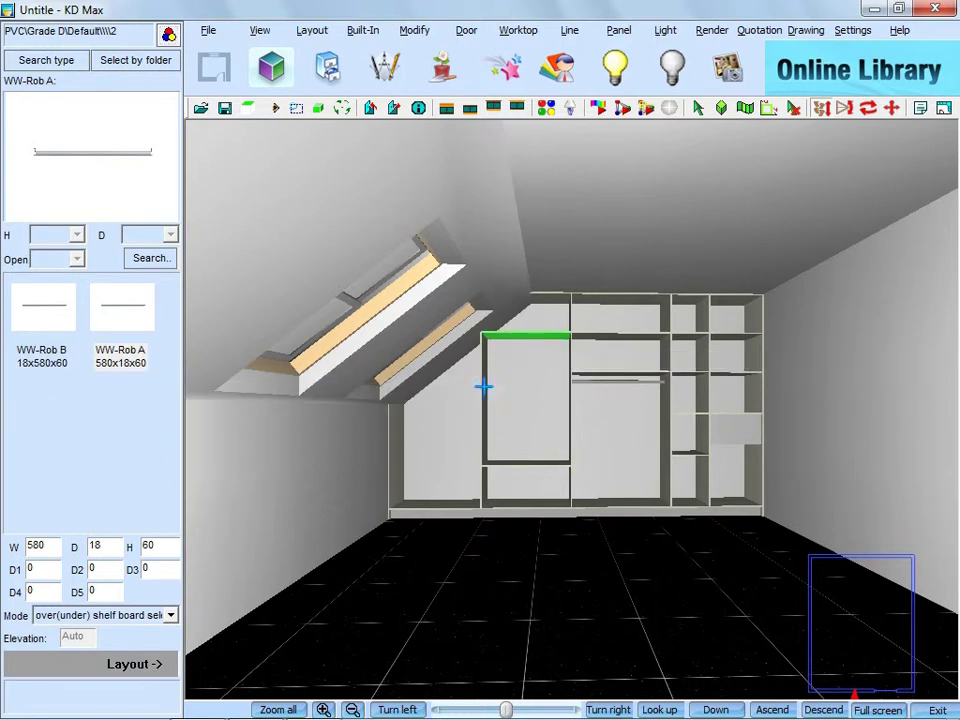
left_click(484, 386)
left_click(571, 412)
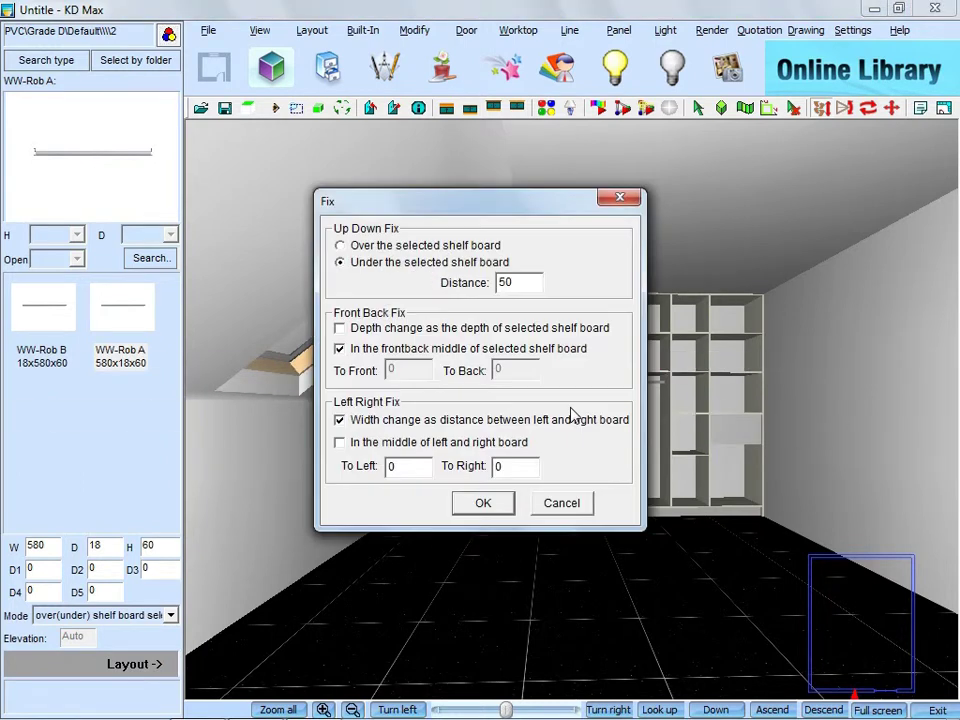
left_click(490, 504)
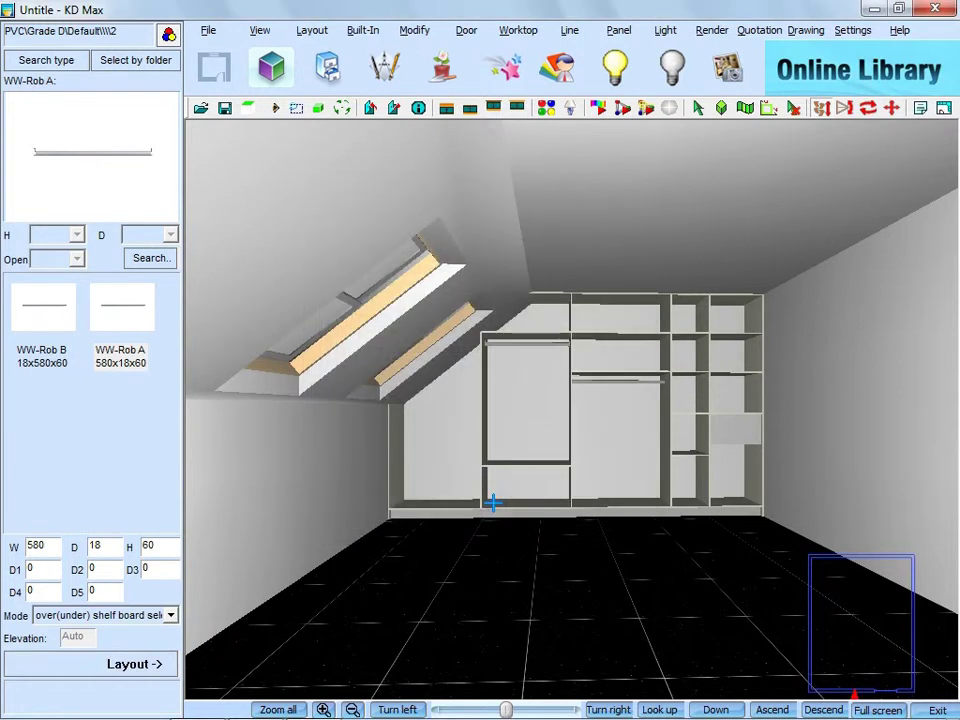
- Place a WW-Z-Rack With Rob-Left on the lower-left compartment's bottom board, set to sit over it
left_click(126, 66)
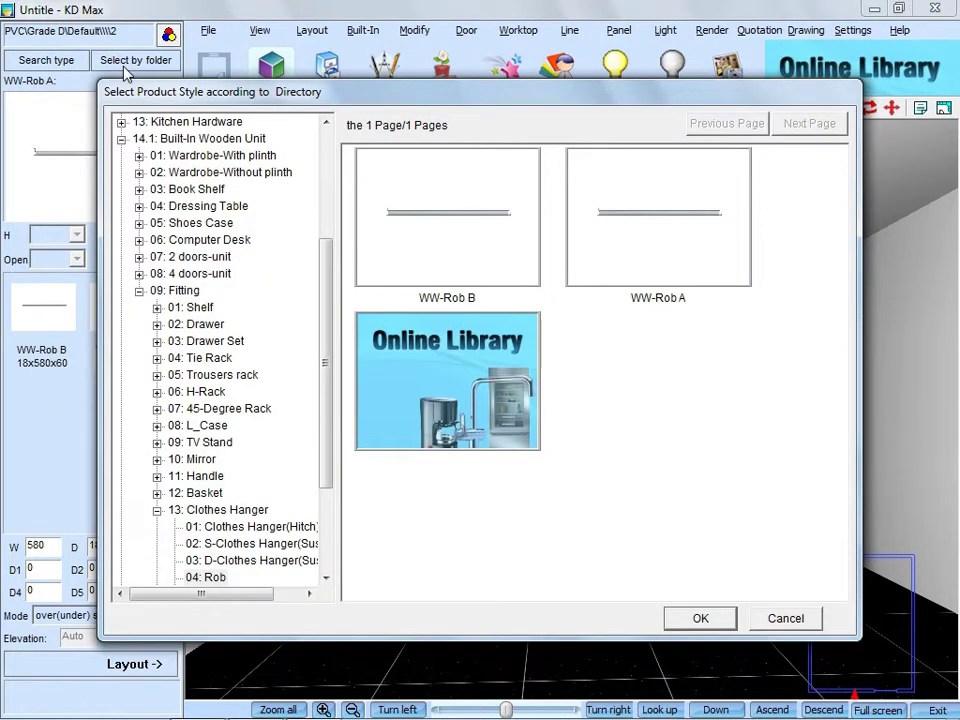
left_click(205, 392)
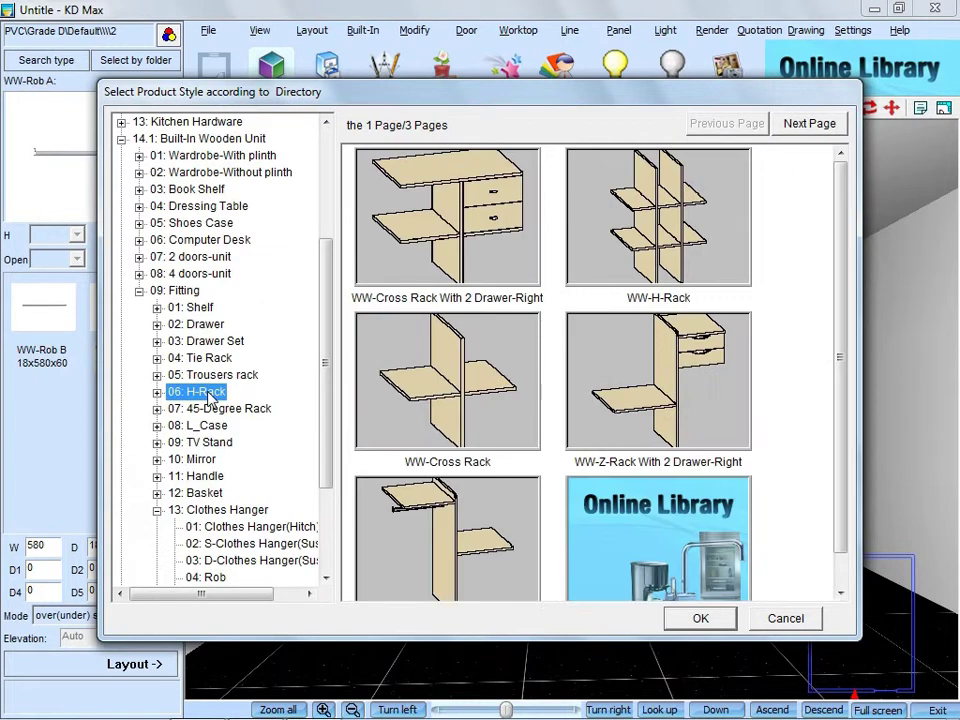
left_click(488, 561)
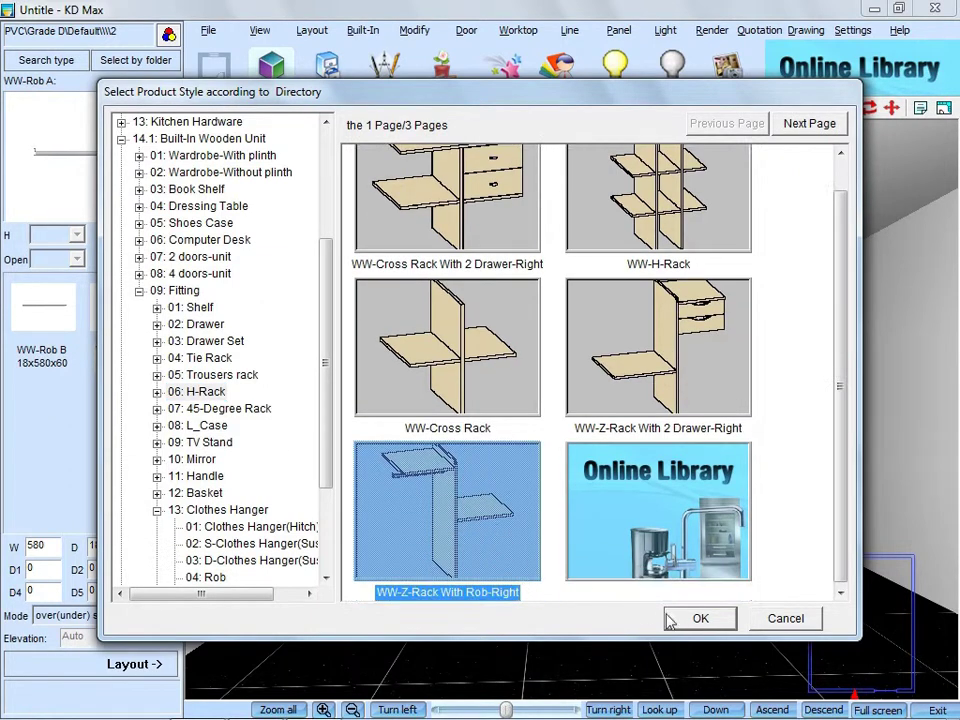
left_click(698, 618)
left_click(16, 322)
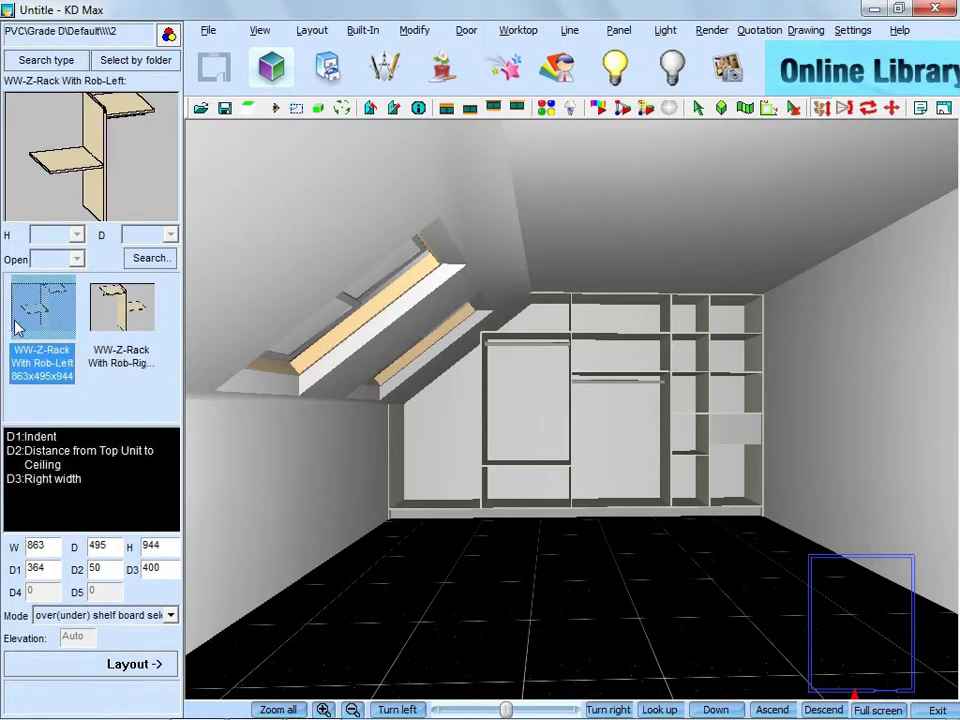
left_click(132, 664)
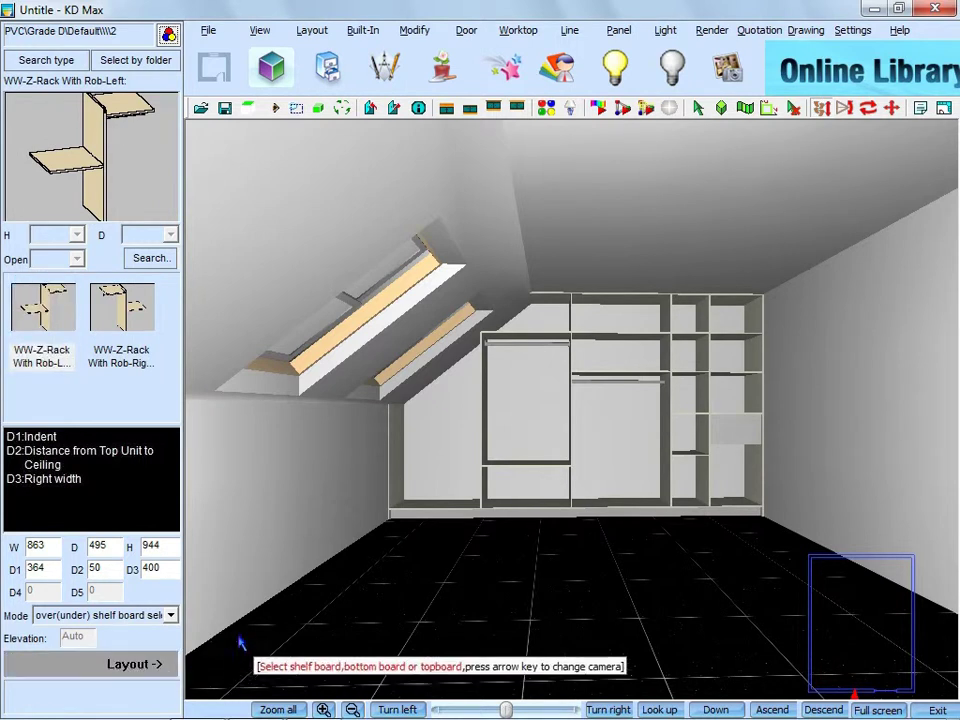
left_click(443, 506)
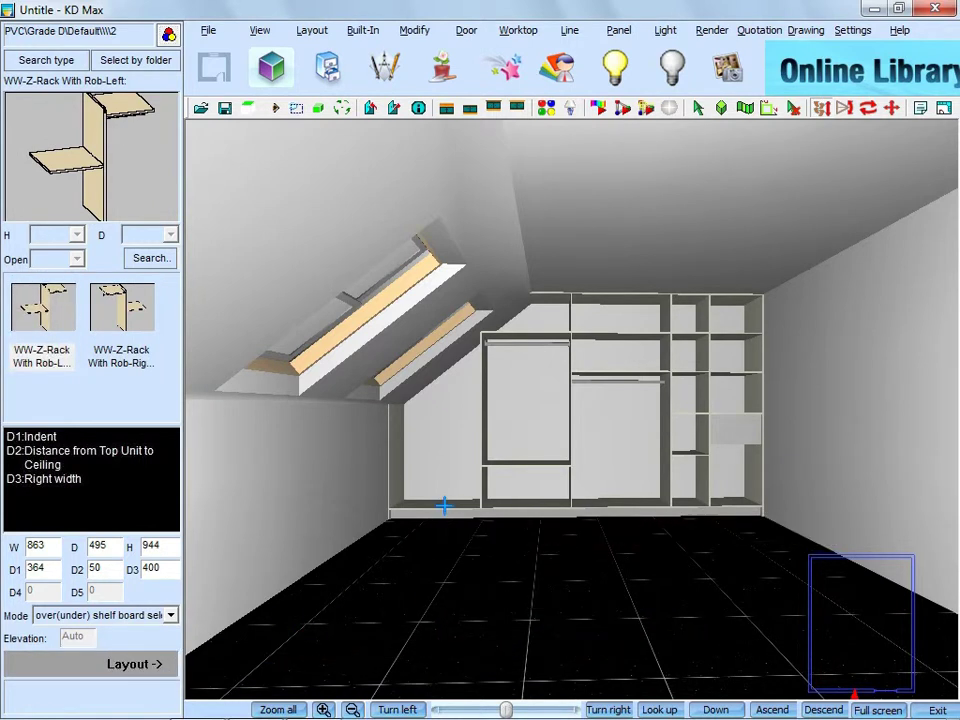
left_click(400, 464)
left_click(484, 433)
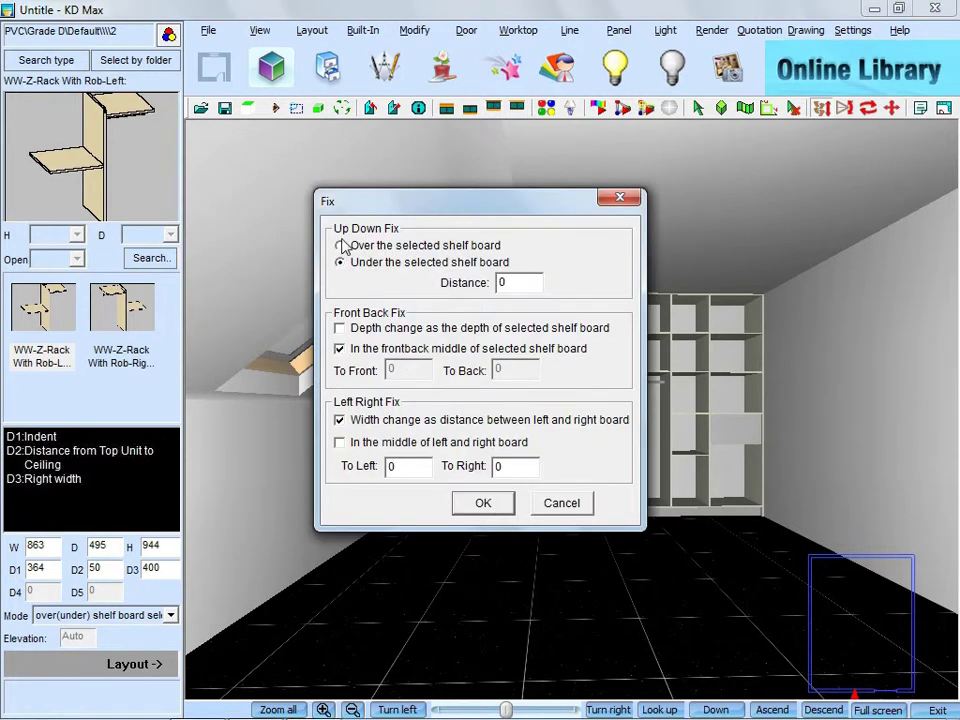
left_click(340, 245)
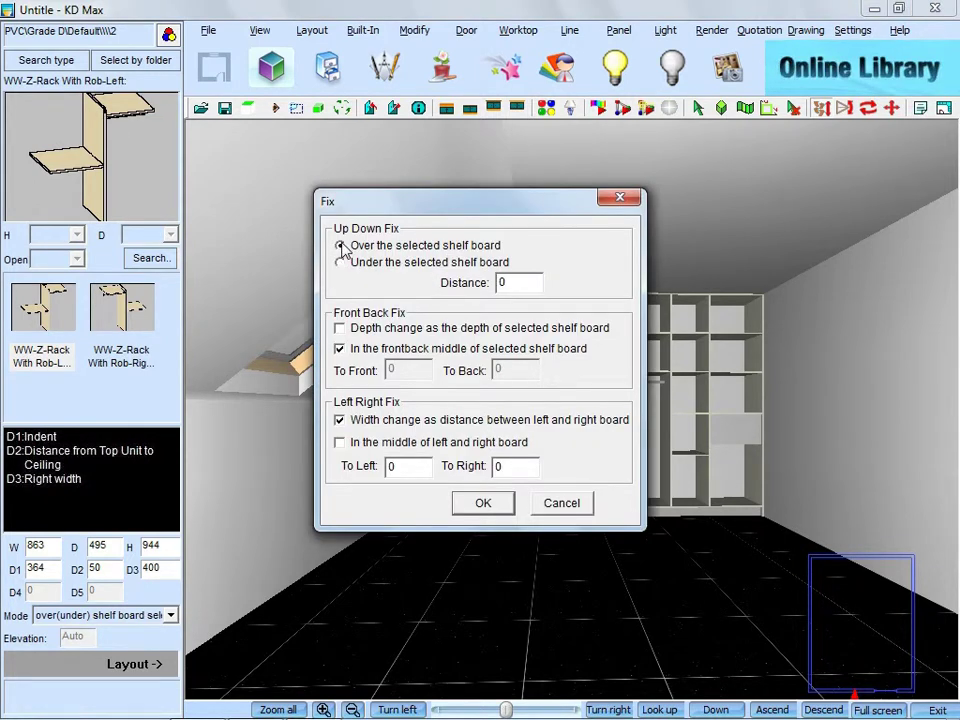
left_click(483, 510)
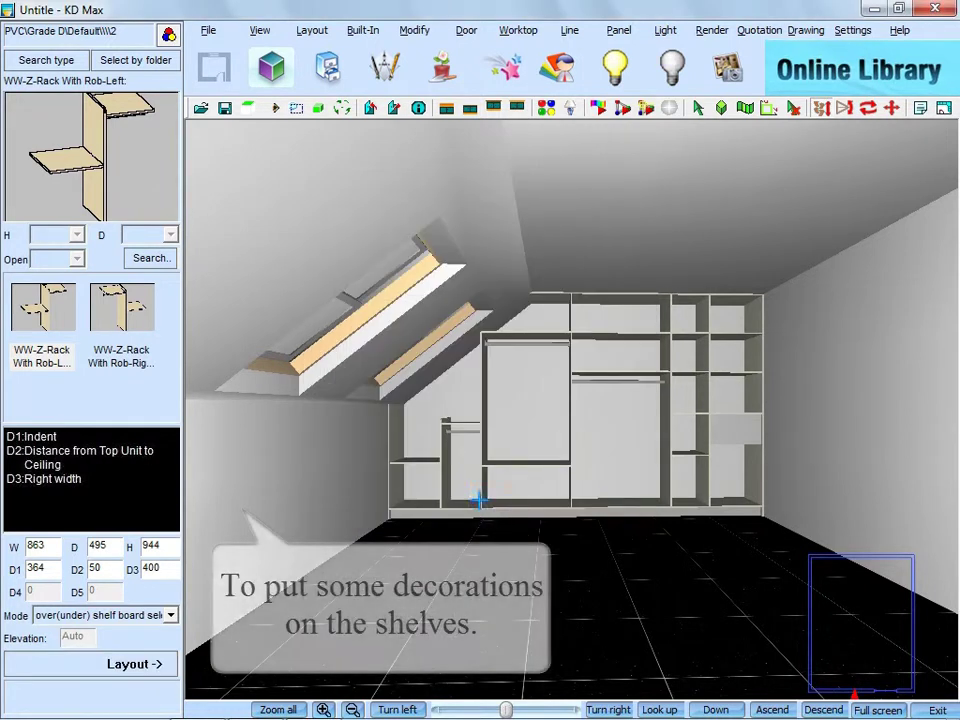
- Load box01 from the Bedroom saved groups and drop it in the bottom middle compartment
left_click(218, 34)
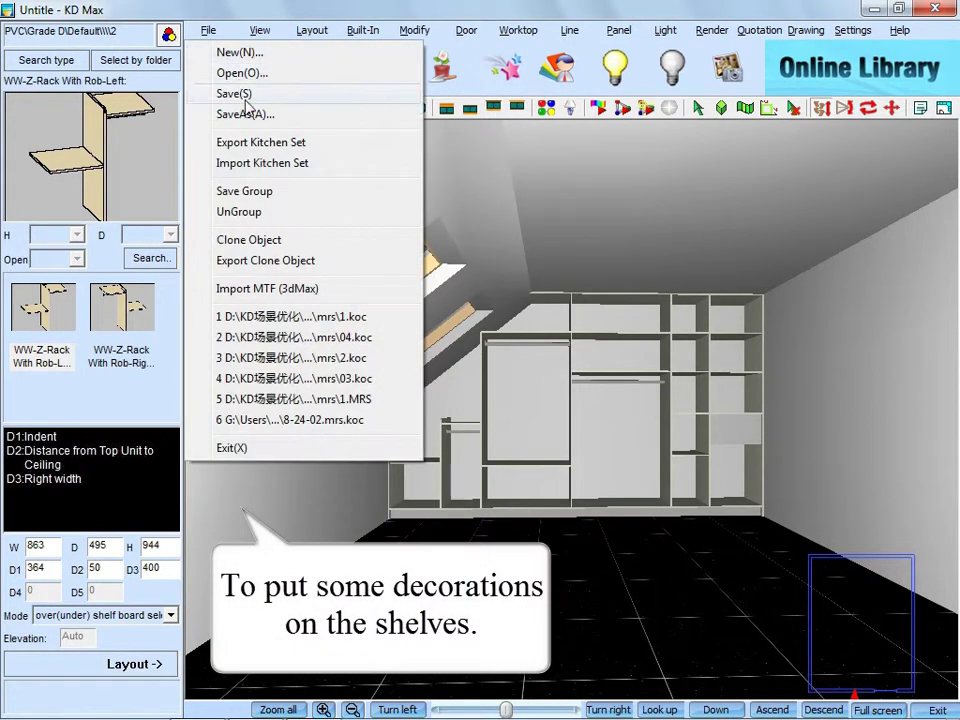
left_click(268, 192)
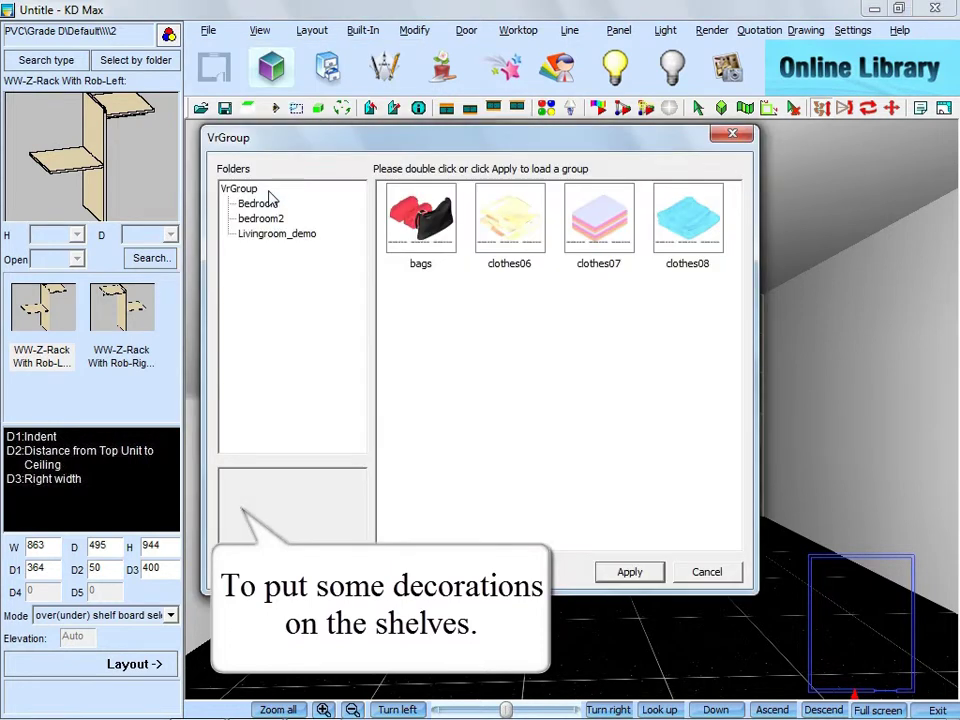
left_click(268, 202)
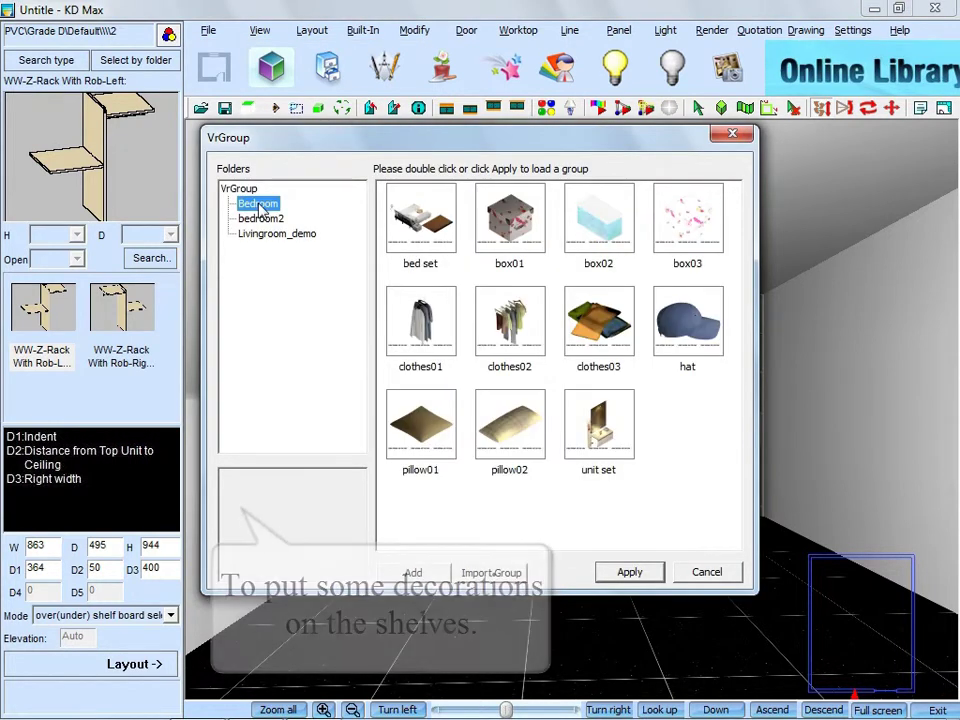
left_click(519, 240)
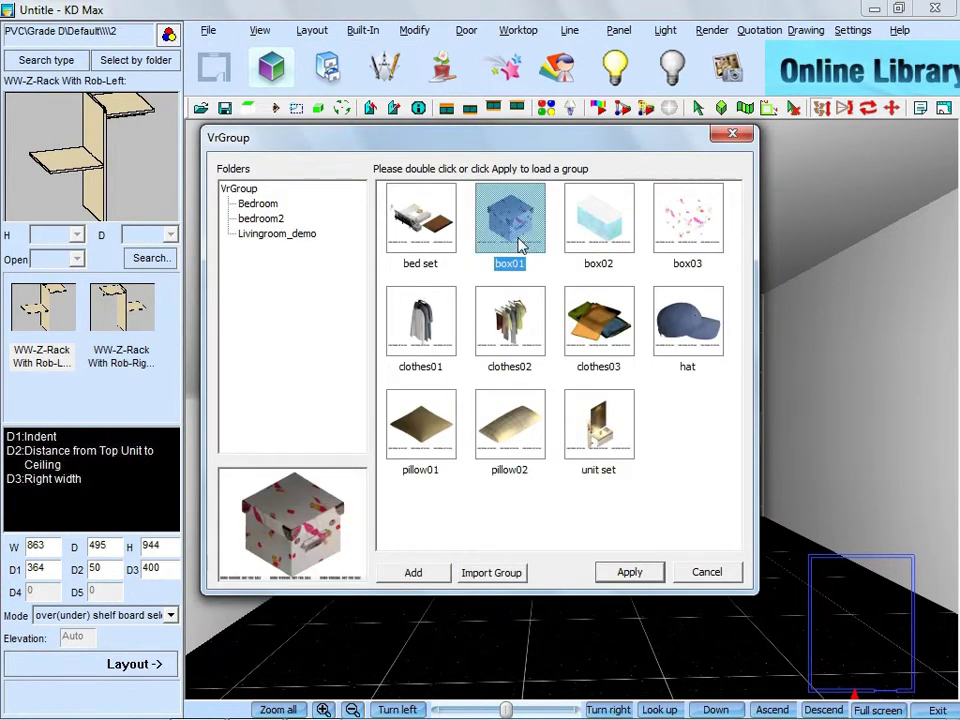
left_click(646, 576)
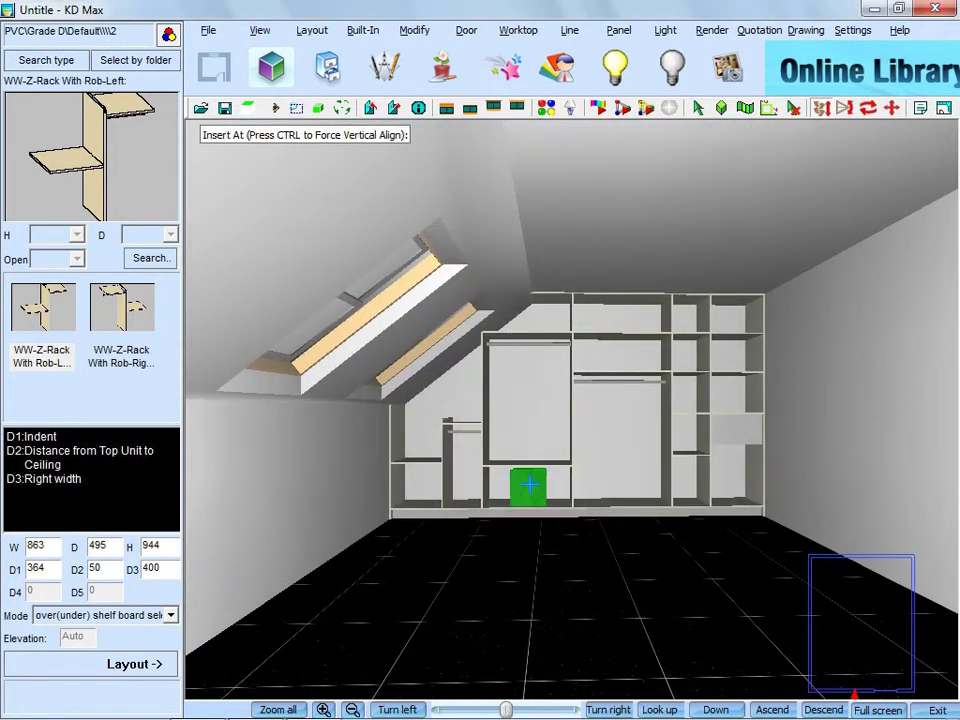
left_click(529, 486)
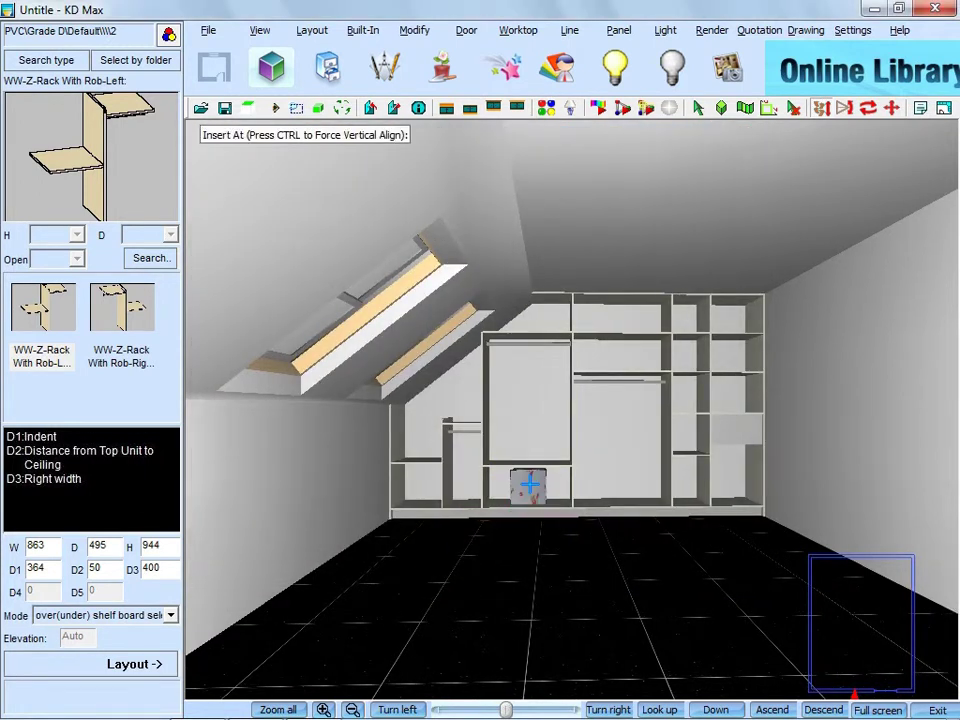
scroll(529, 486, "up", 5)
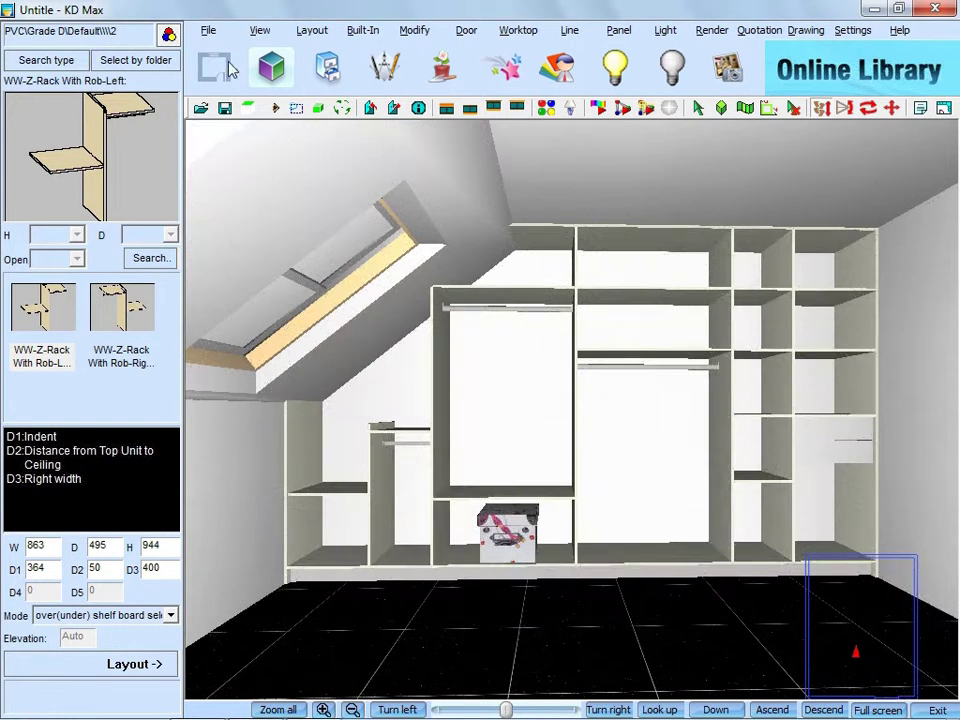
left_click(210, 31)
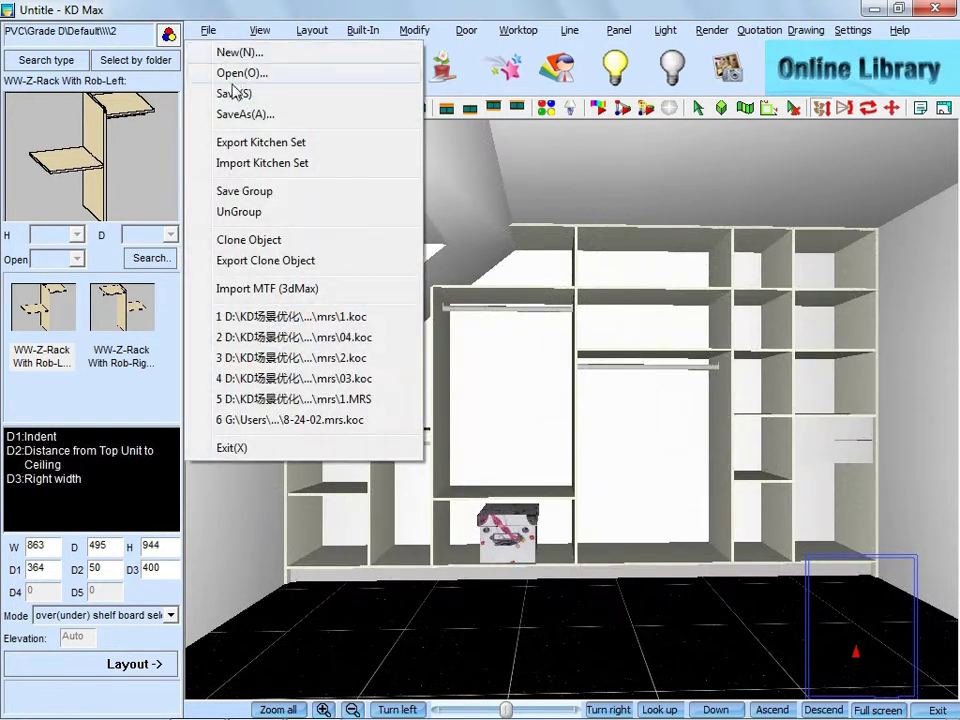
- Set box02 from the Bedroom groups on the left cabinet's bottom shelf
left_click(276, 197)
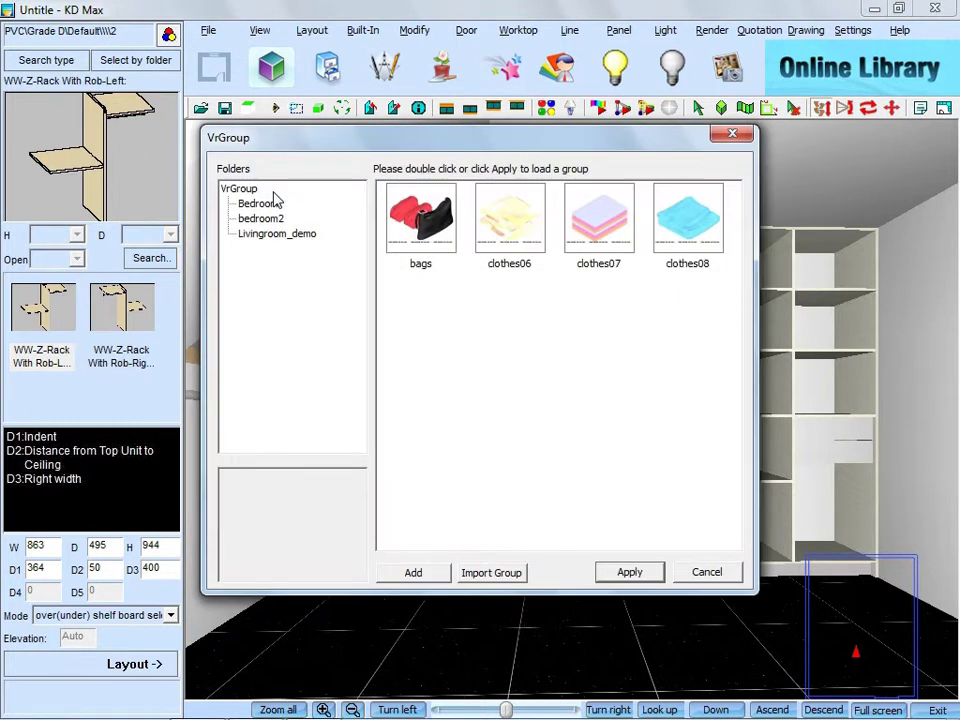
left_click(262, 204)
left_click(592, 245)
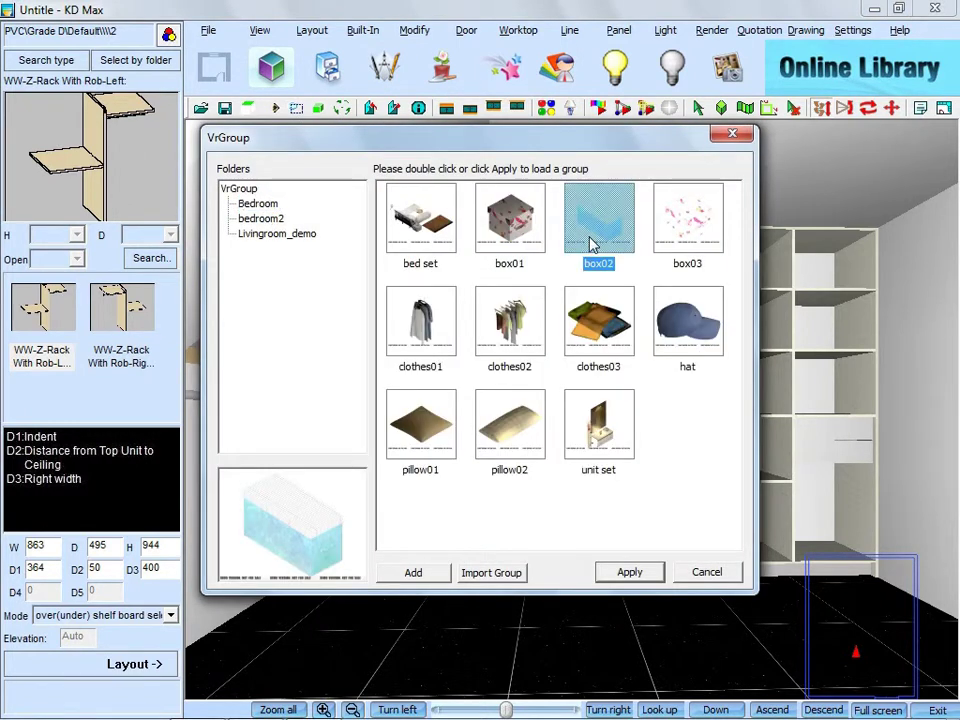
left_click(634, 572)
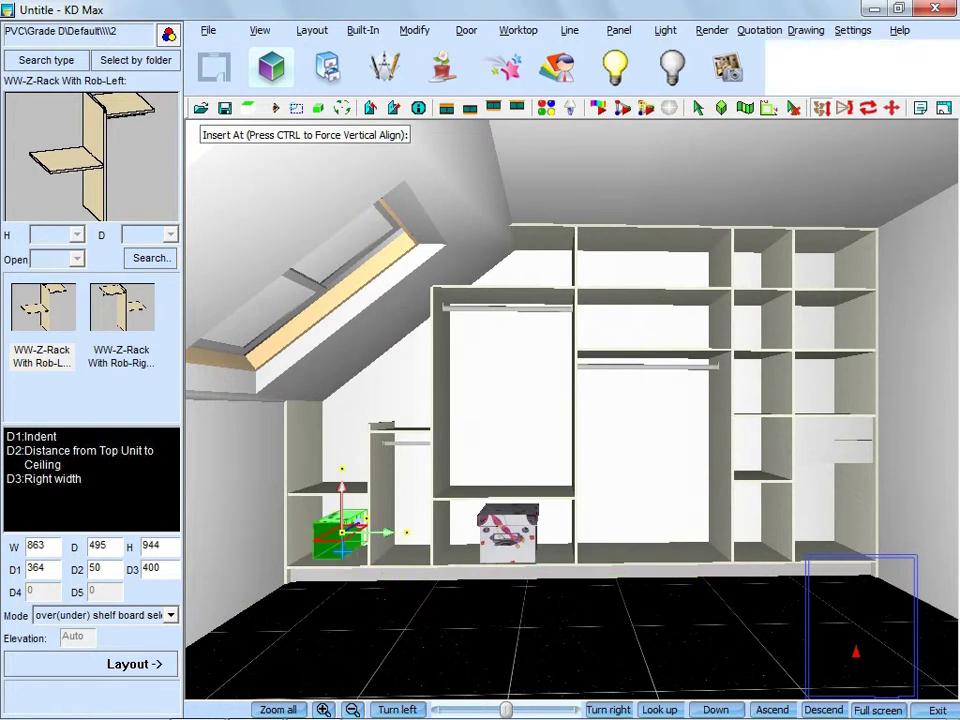
left_click(342, 551)
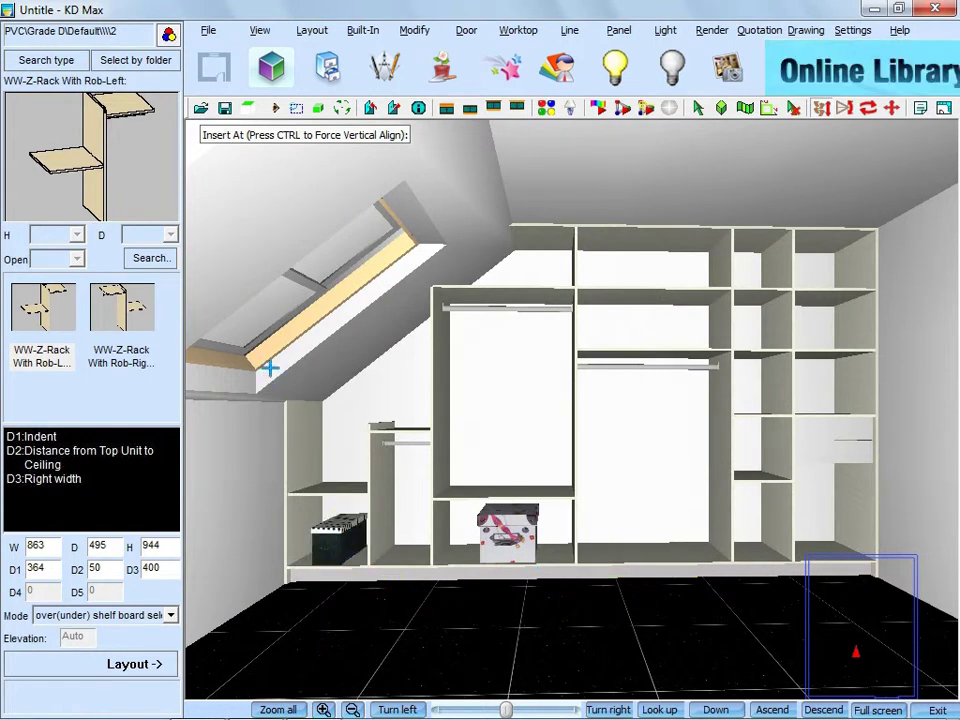
- Place the hat decoration on the shelf above box01
left_click(208, 30)
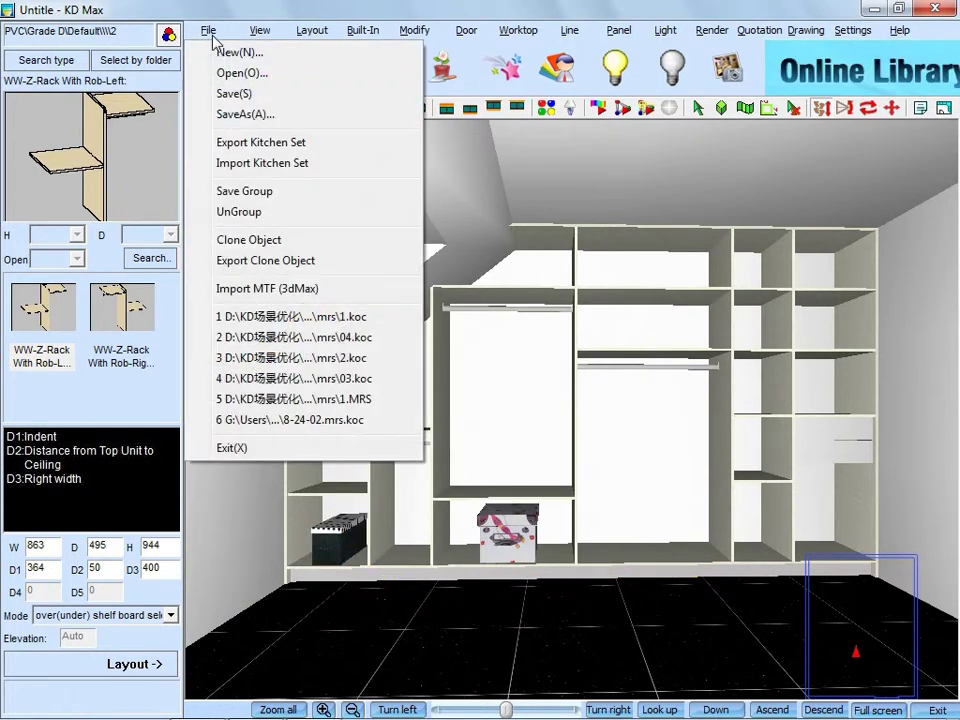
left_click(266, 194)
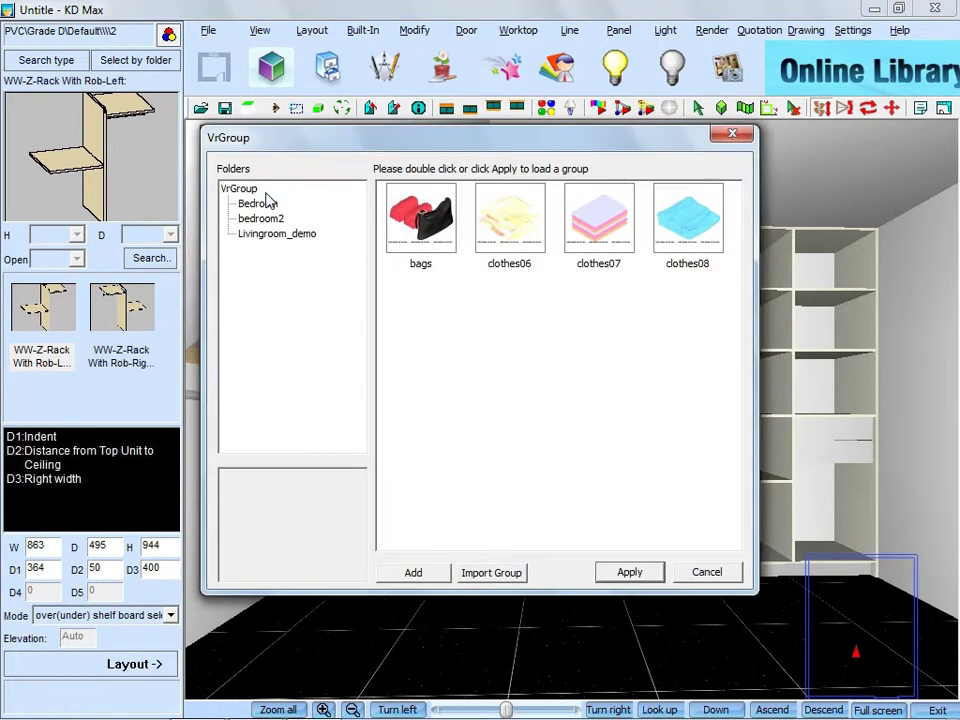
left_click(258, 203)
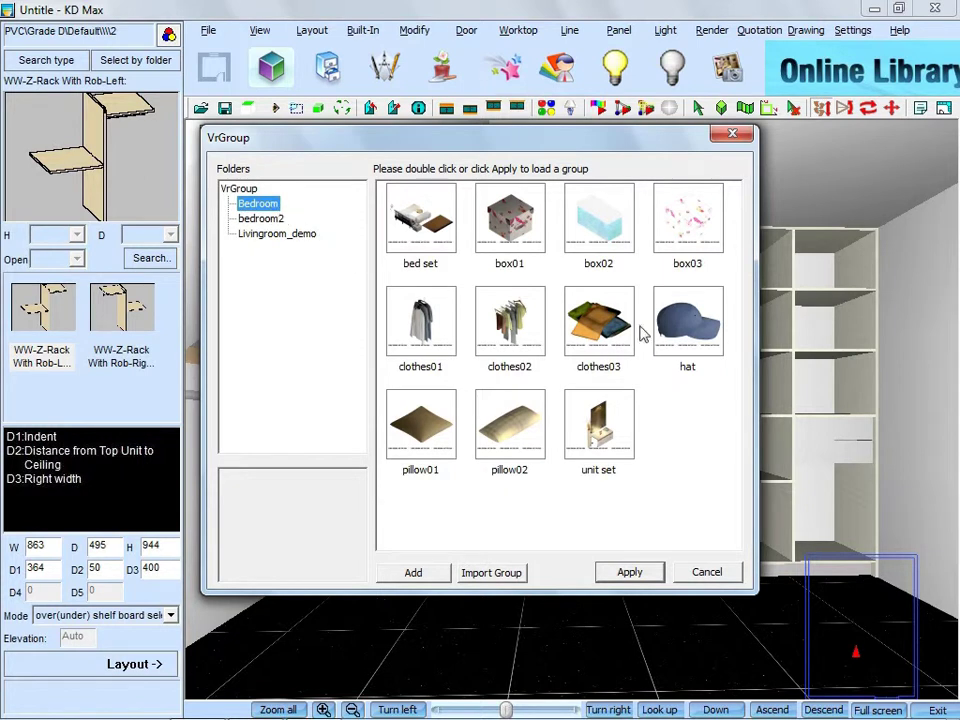
left_click(678, 341)
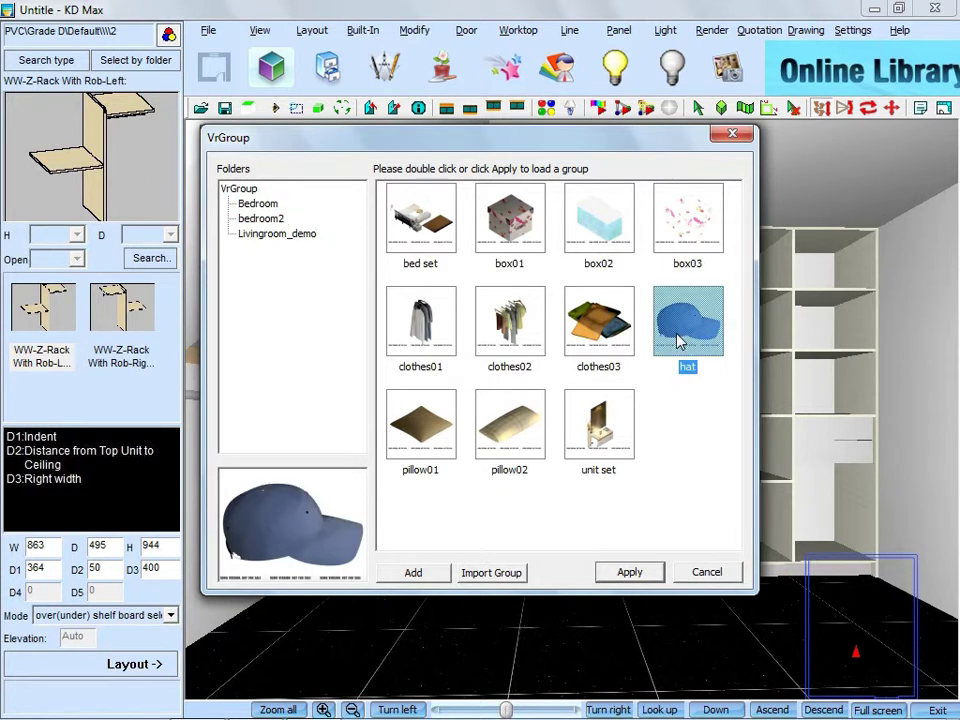
left_click(645, 575)
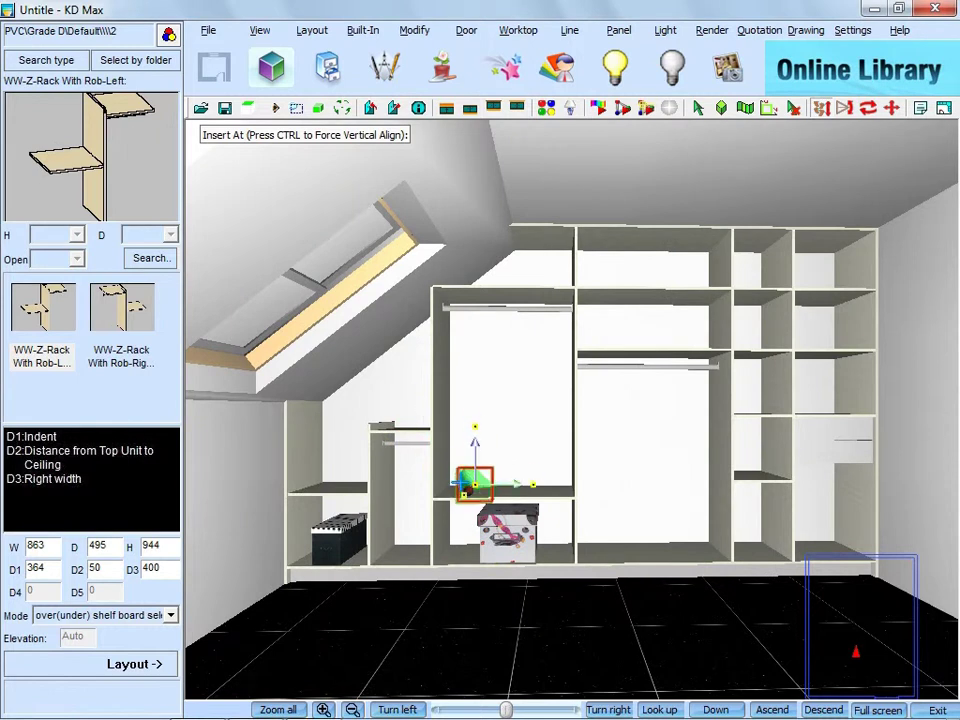
left_click(461, 493)
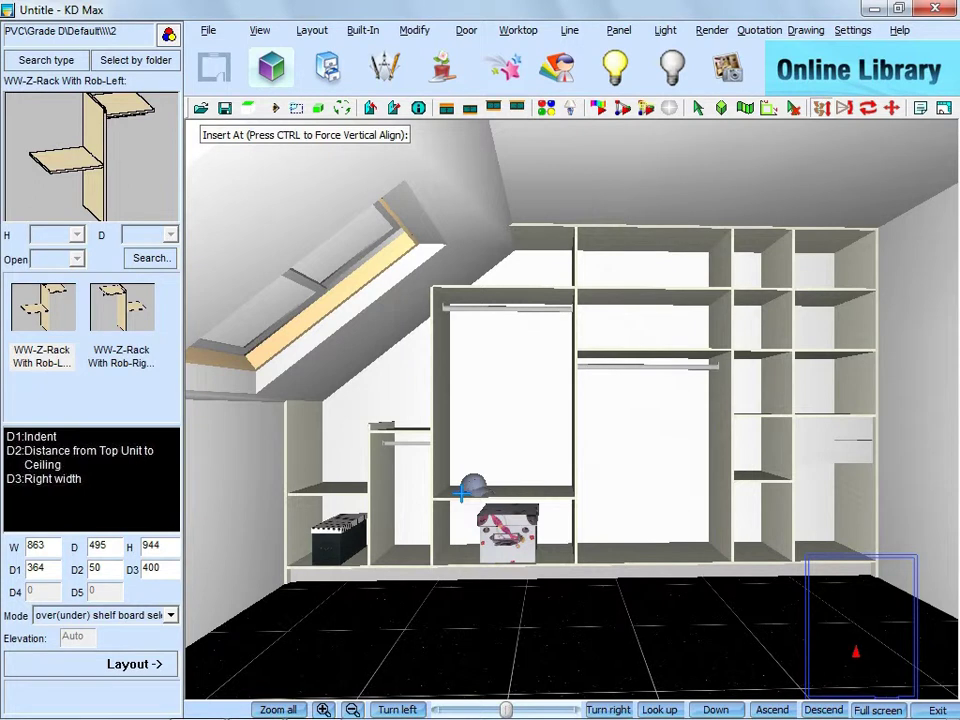
left_click(544, 344)
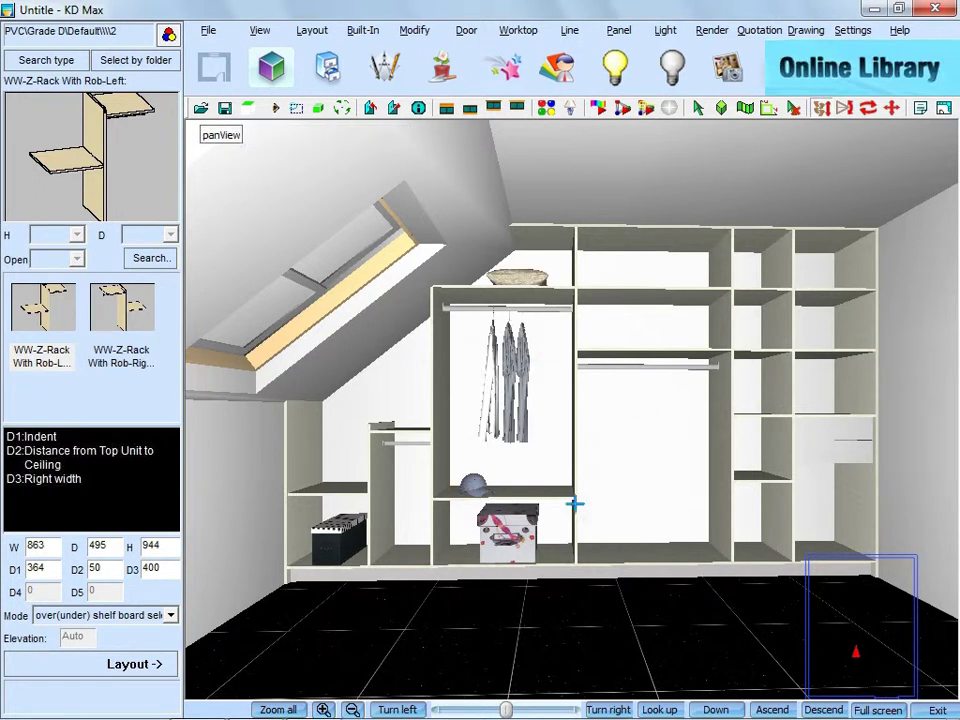
left_click(342, 109)
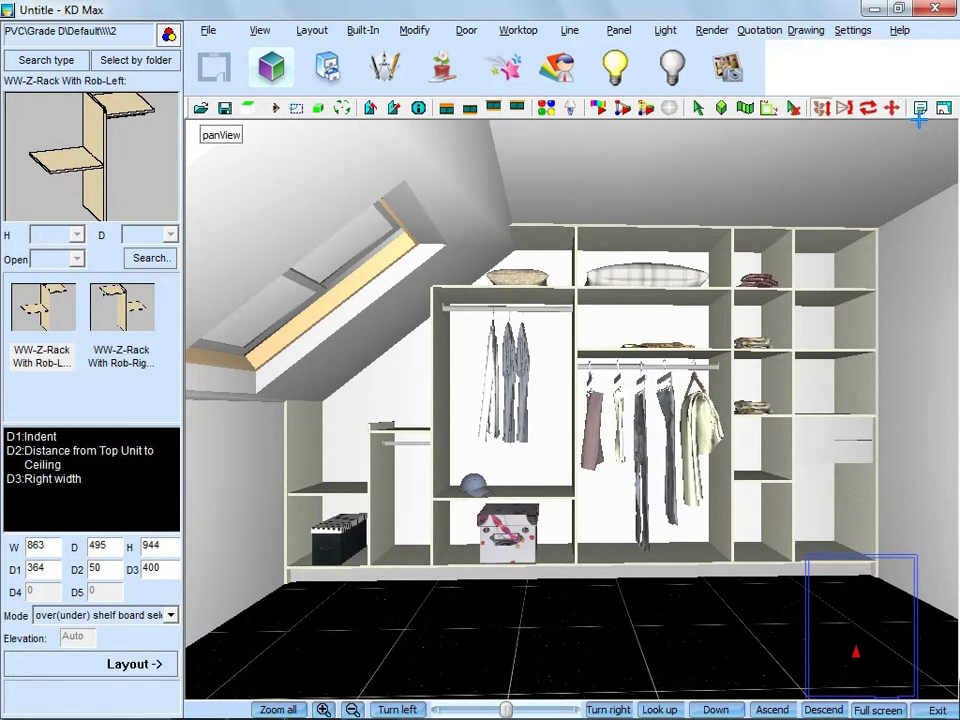
left_click(820, 107)
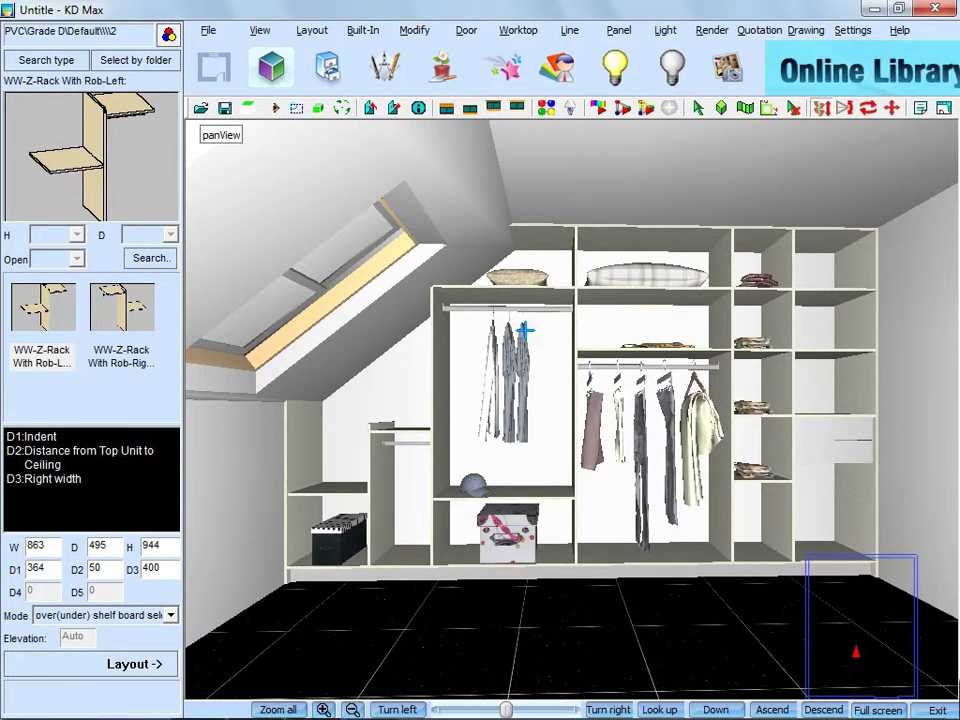
left_click(342, 110)
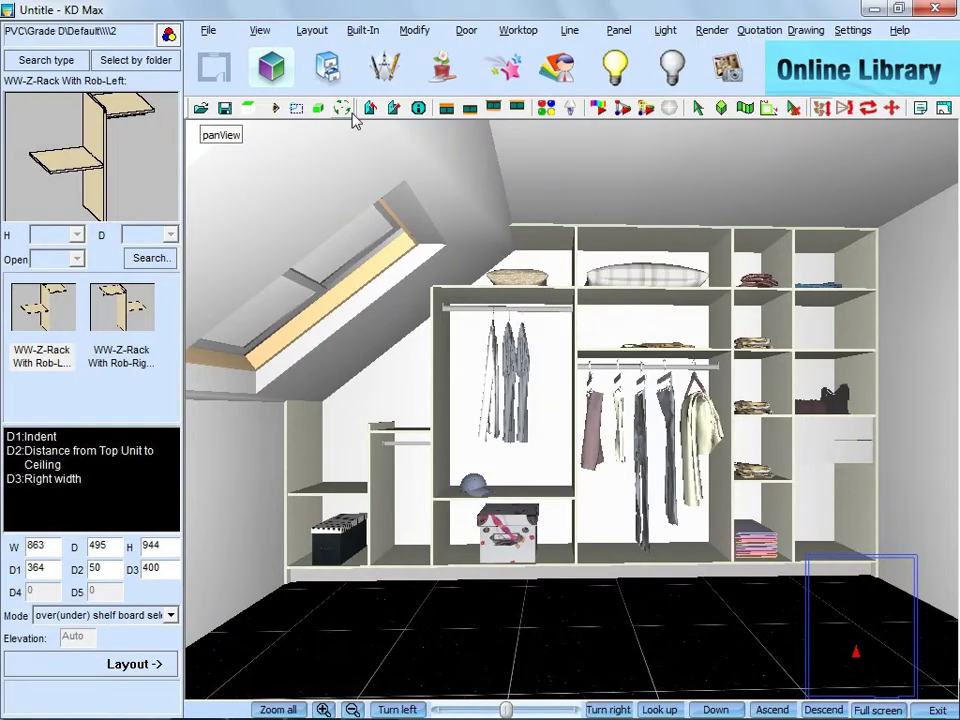
- Create a sliding door bounded by the wardrobe's left, right, top and bottom boards
left_click(366, 38)
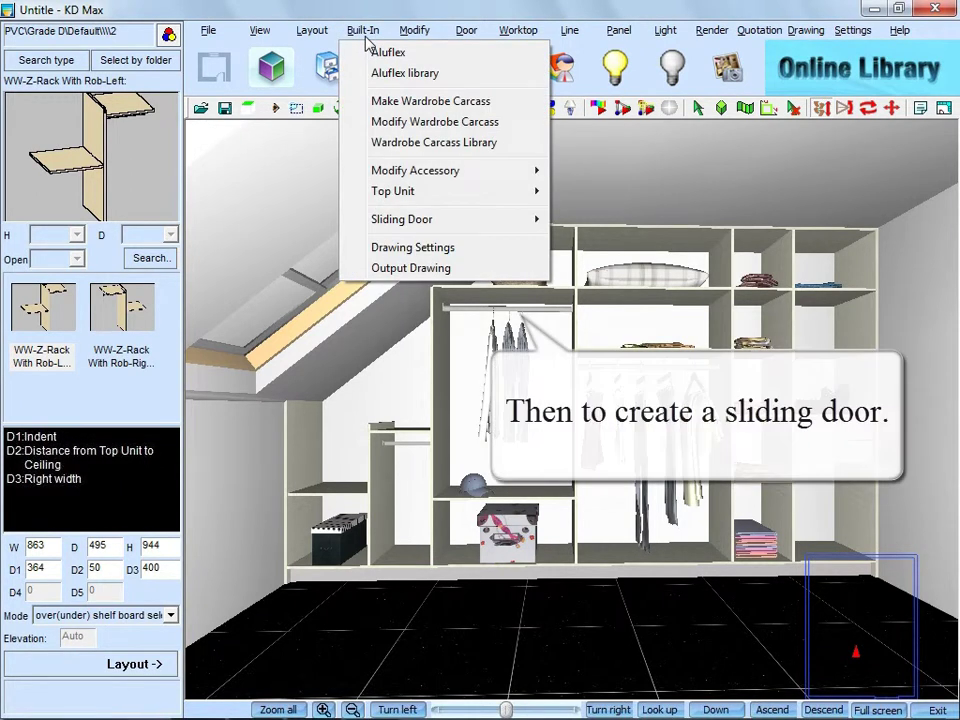
mouse_move(380, 219)
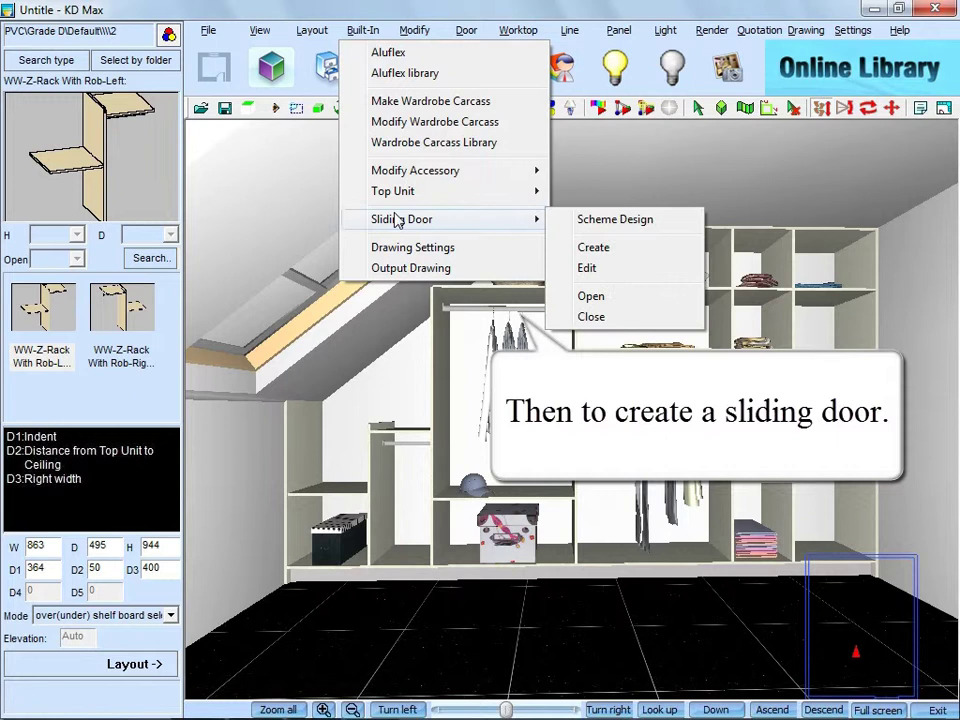
left_click(592, 250)
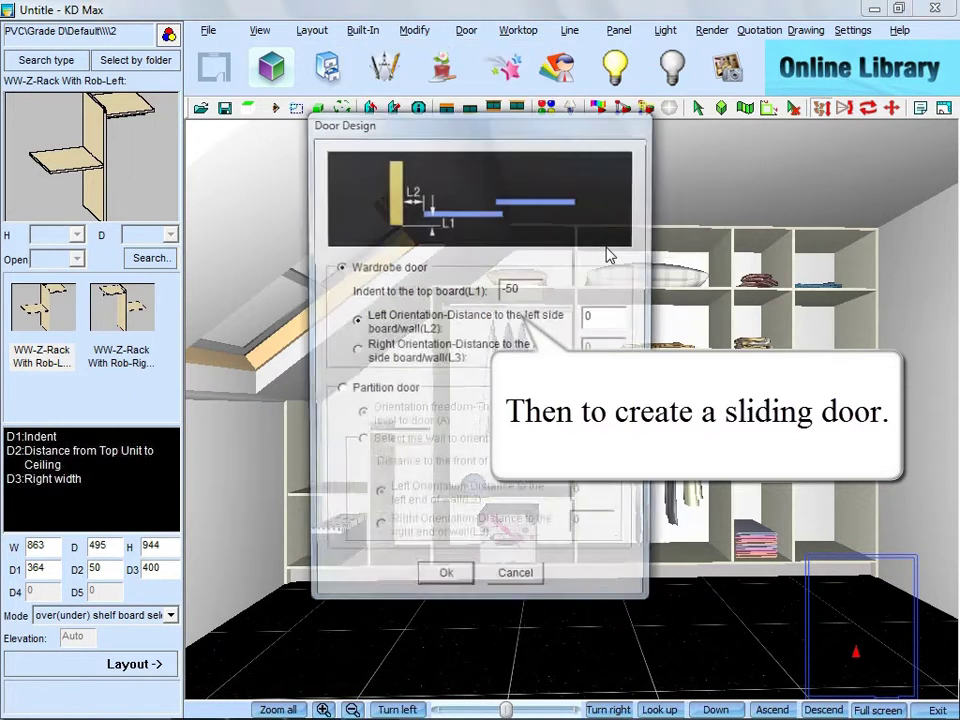
left_click(445, 583)
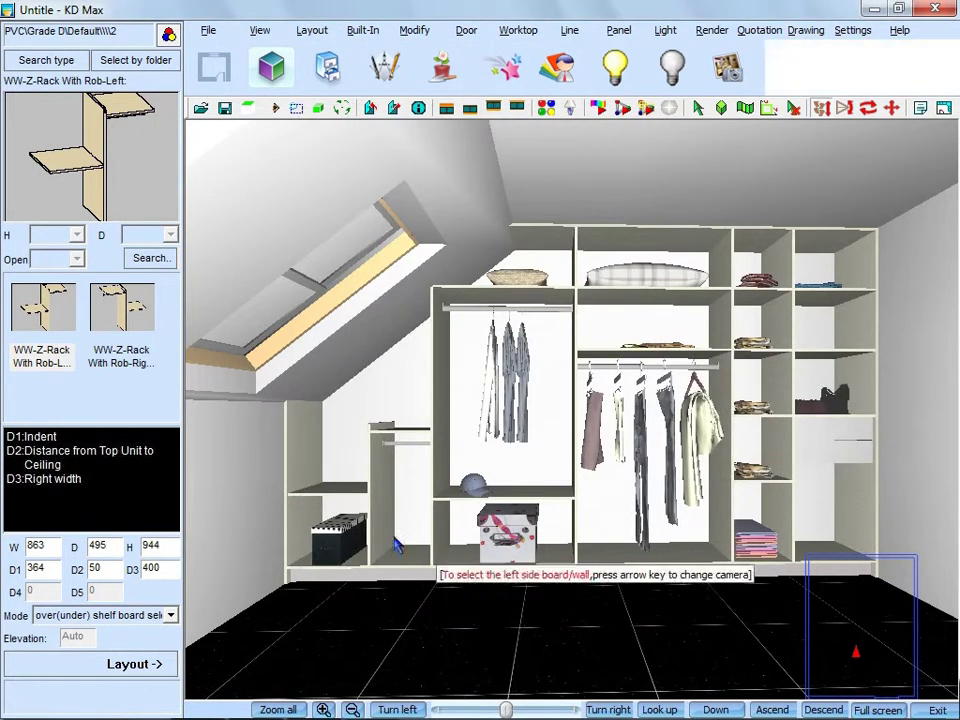
left_click(310, 427)
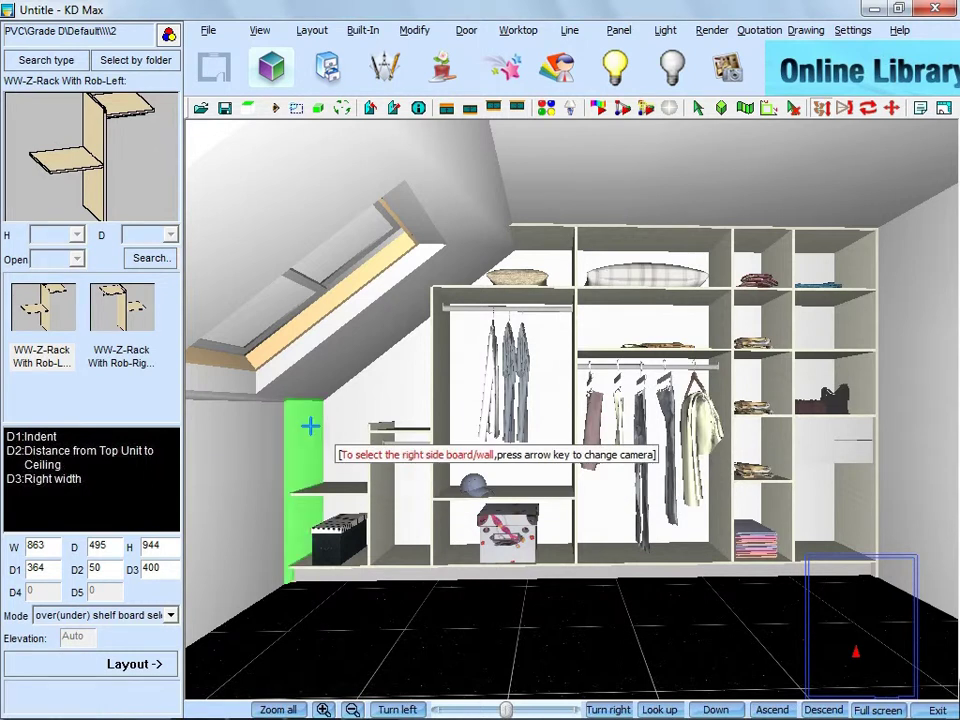
left_click(858, 393)
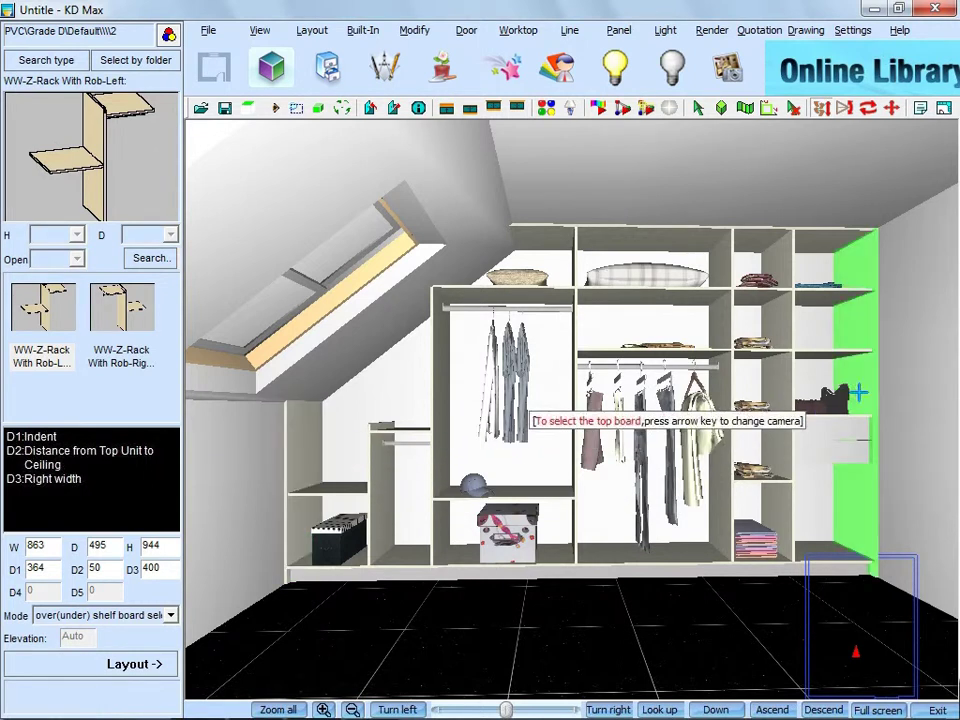
left_click(671, 238)
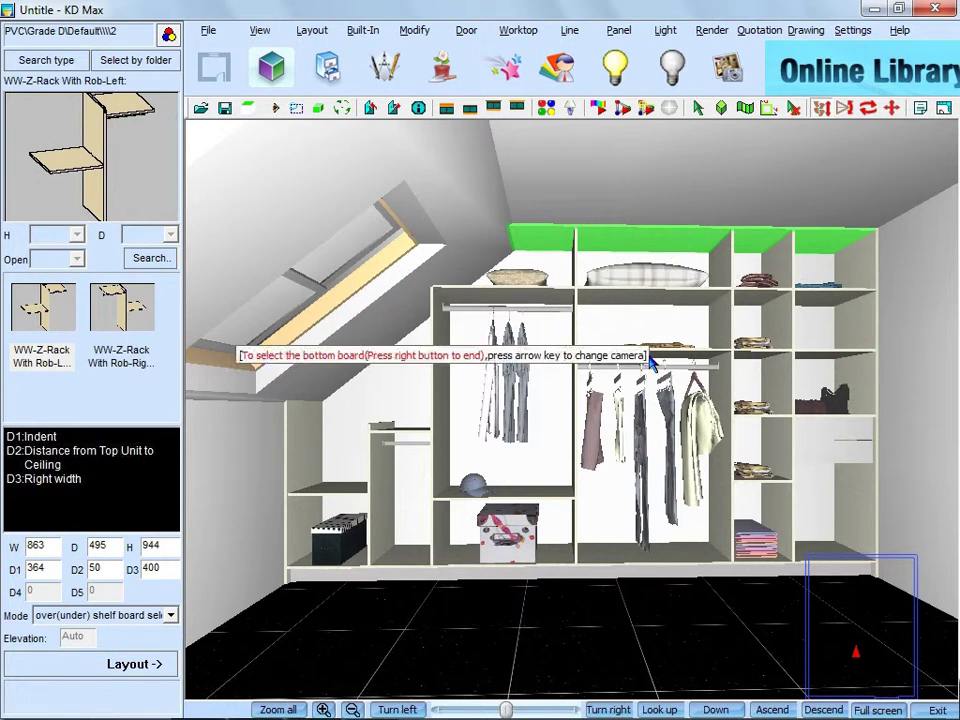
left_click(613, 562)
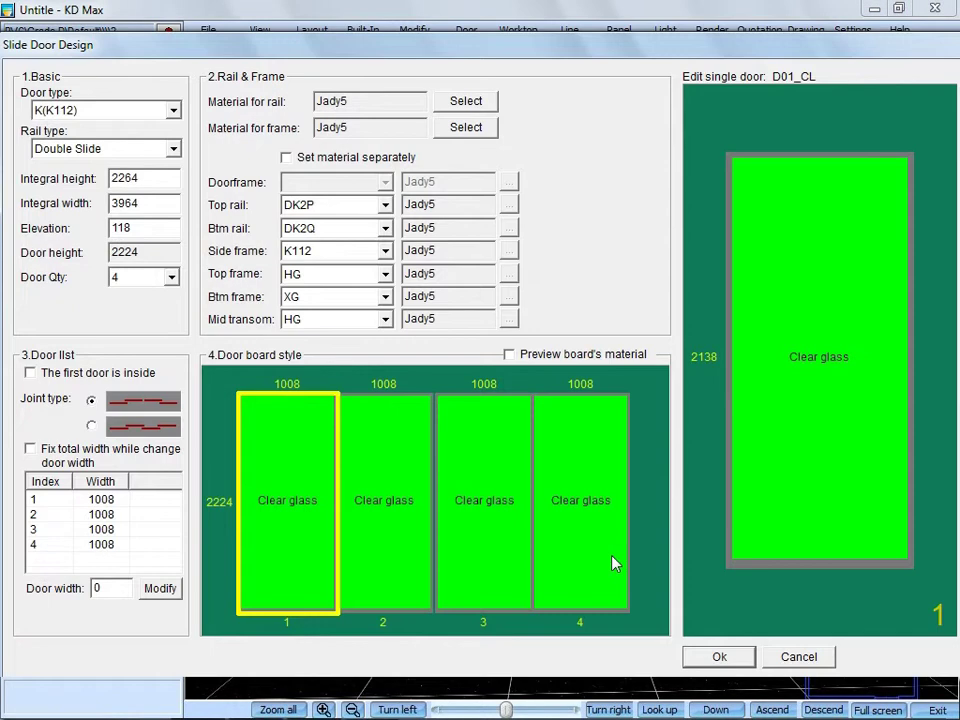
- Make the sliding doors 2400 high at elevation 0 with the second joint type
double_click(158, 180)
type("2400")
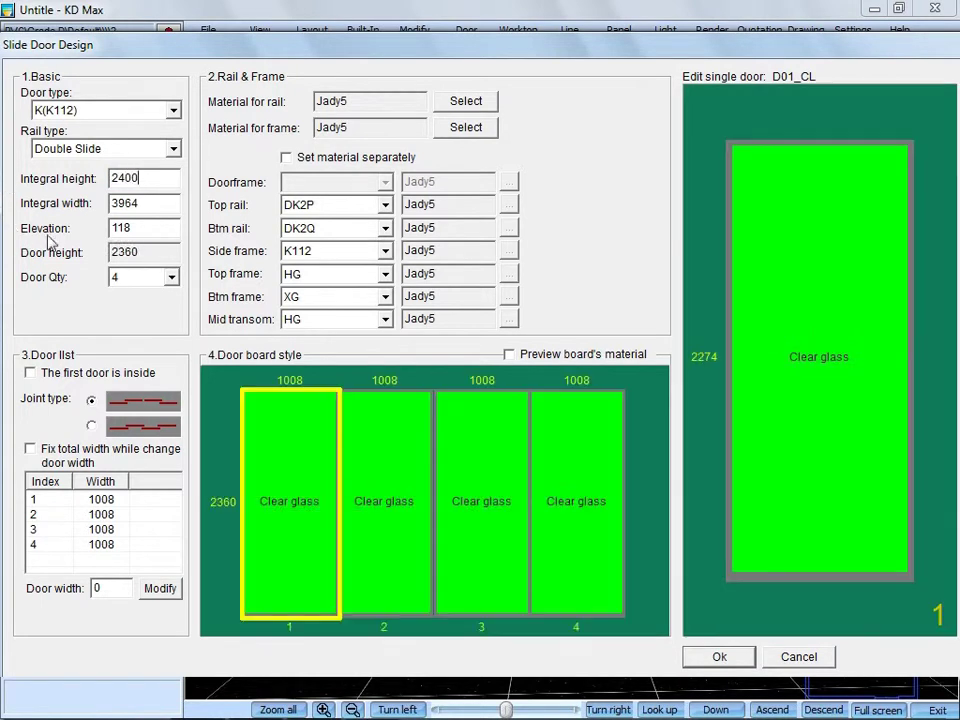
double_click(140, 228)
type("0")
left_click(91, 427)
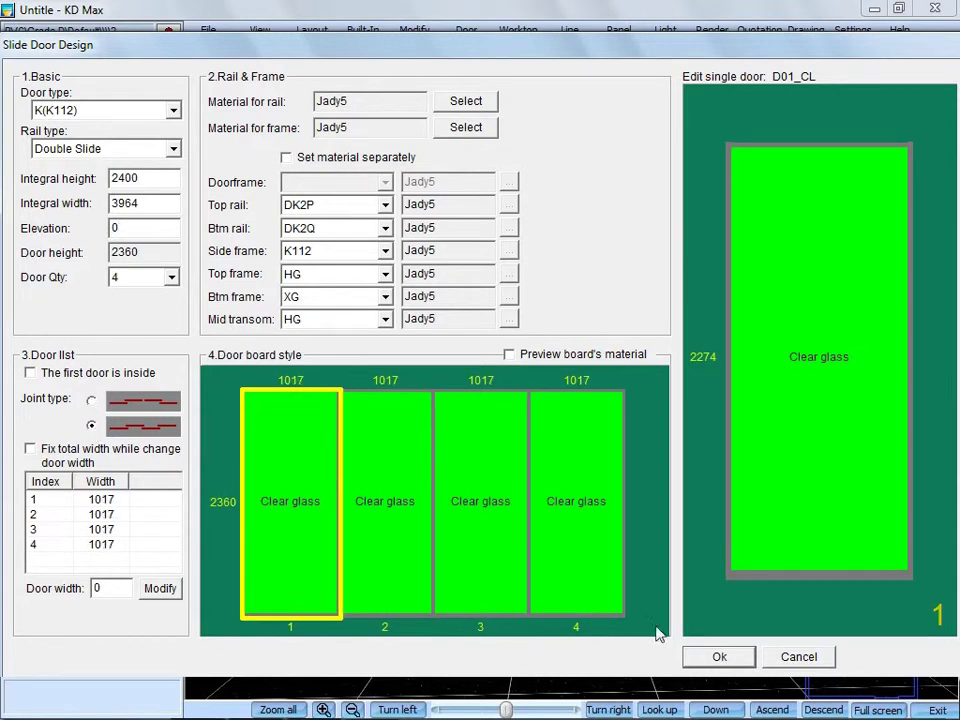
left_click(718, 657)
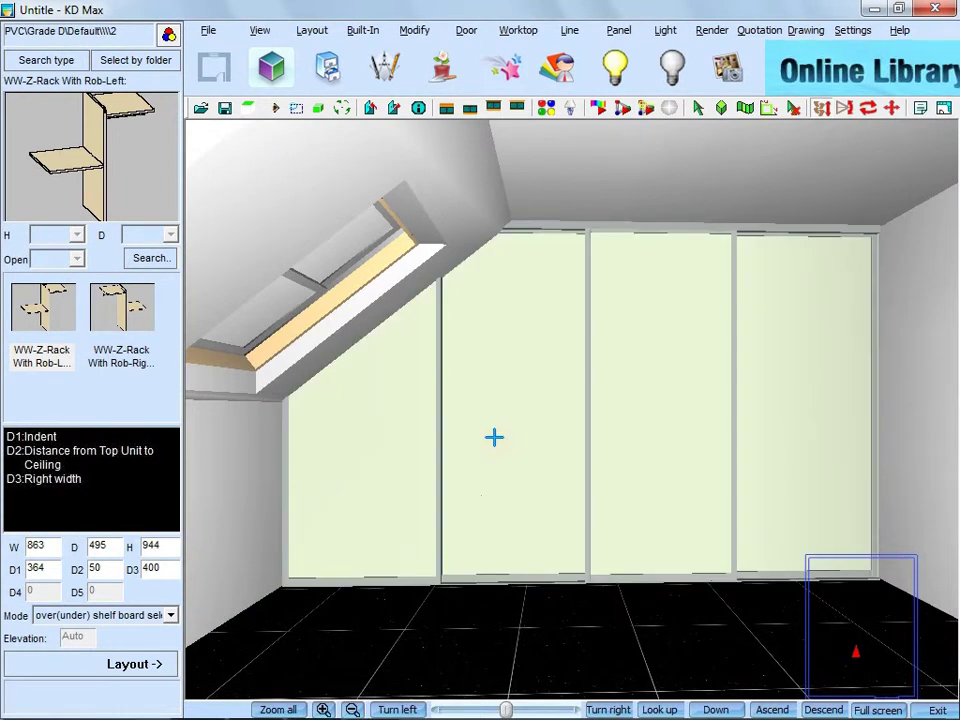
- Obliquely cut the sliding doors against the sloping attic roof
left_click(414, 30)
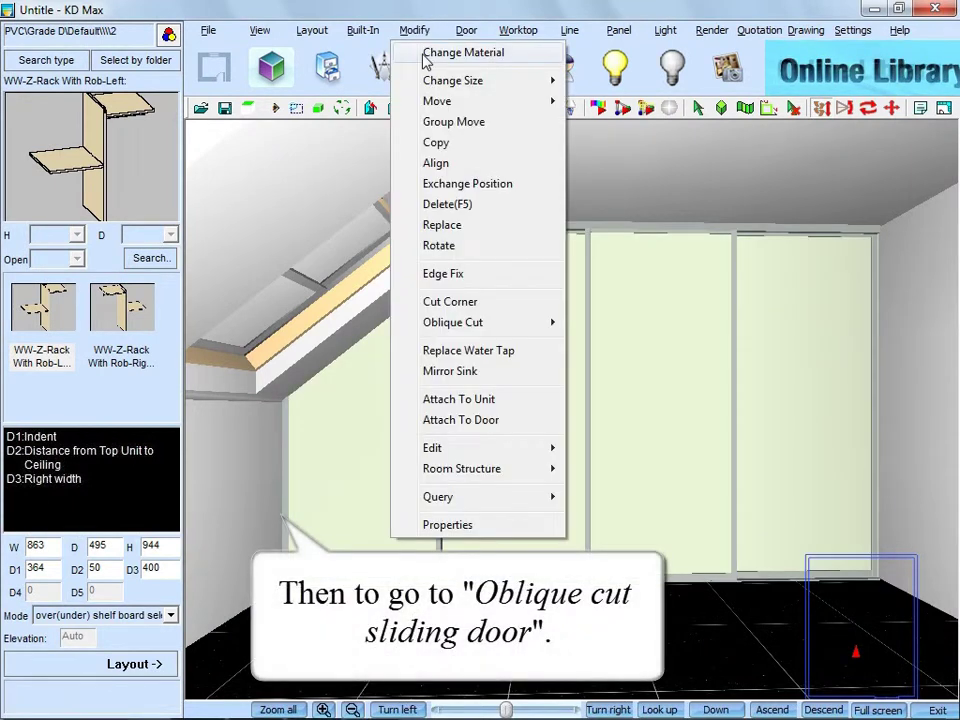
mouse_move(437, 322)
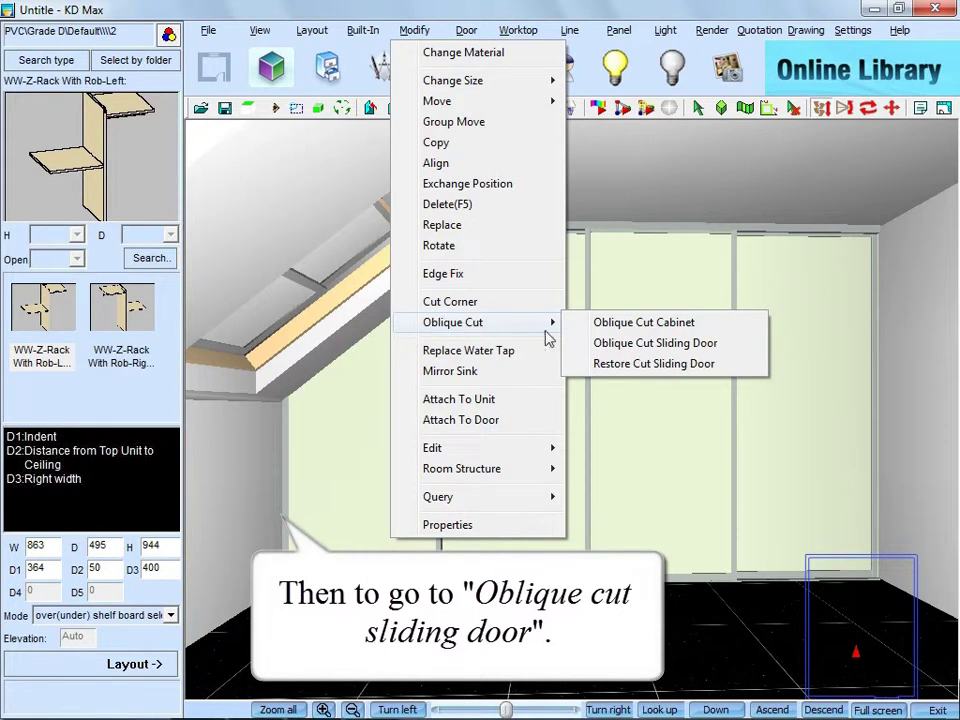
left_click(655, 343)
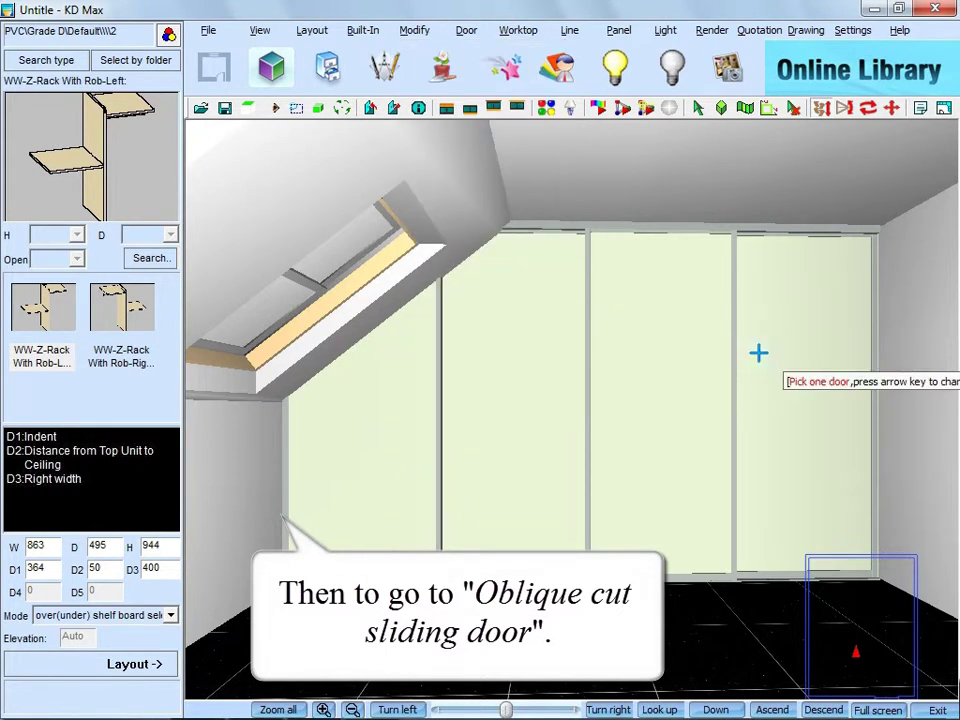
left_click(477, 357)
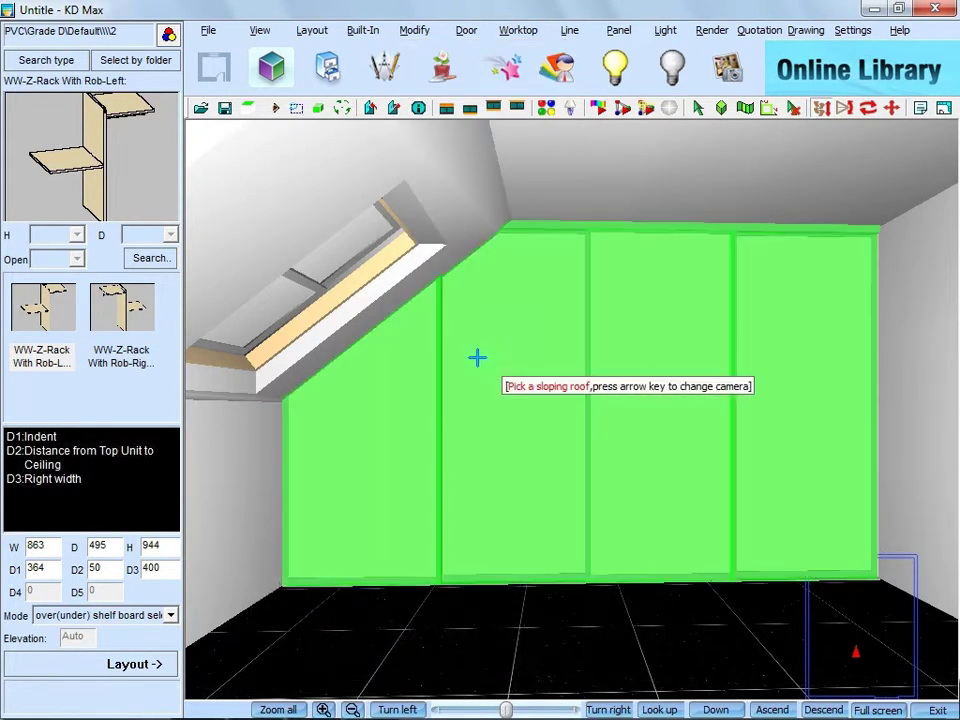
left_click(440, 203)
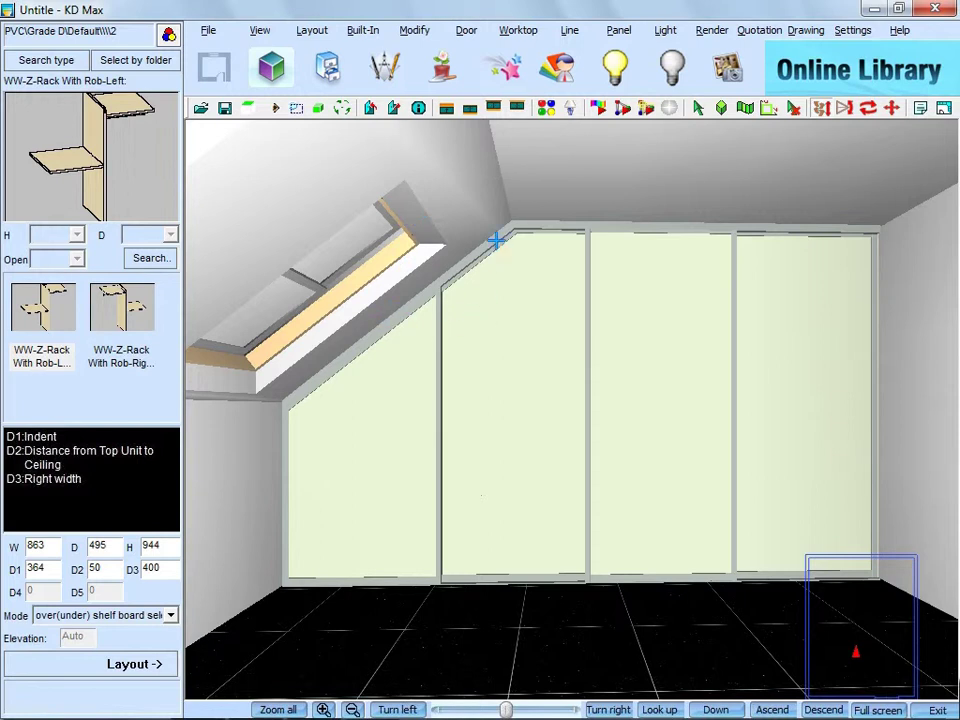
- Open the wardrobe sliding doors with direction set to Towards the right
right_click(538, 347)
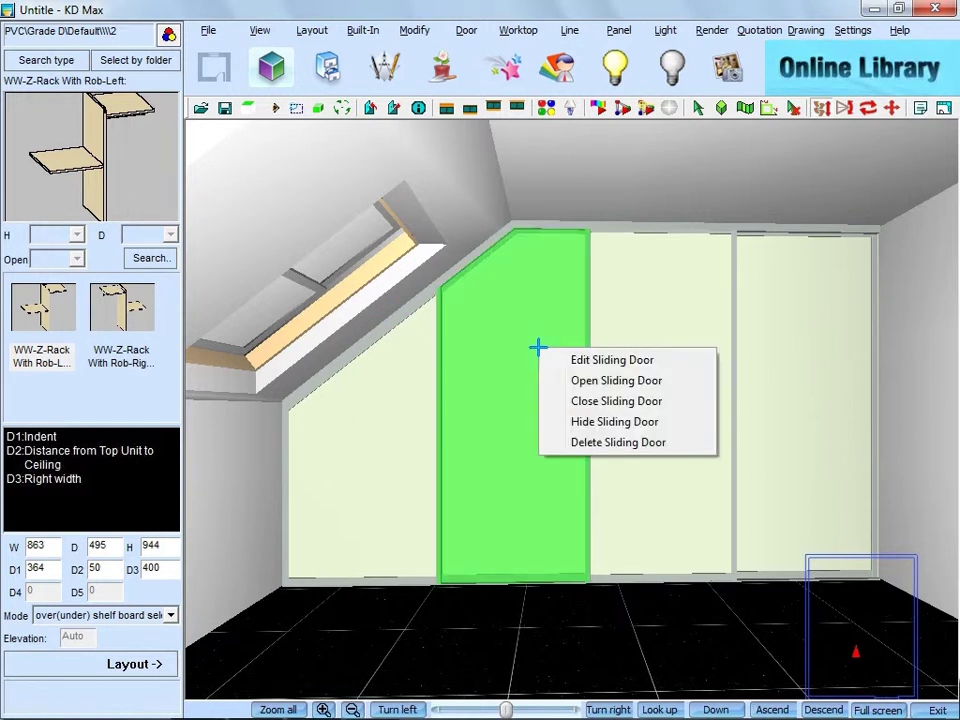
left_click(585, 380)
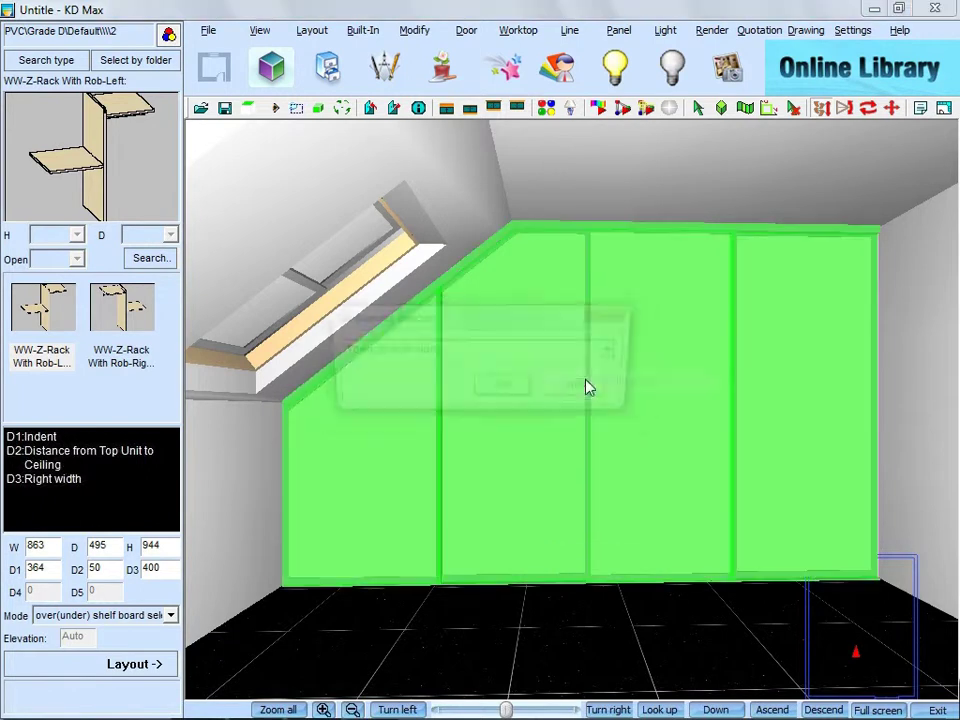
left_click(616, 352)
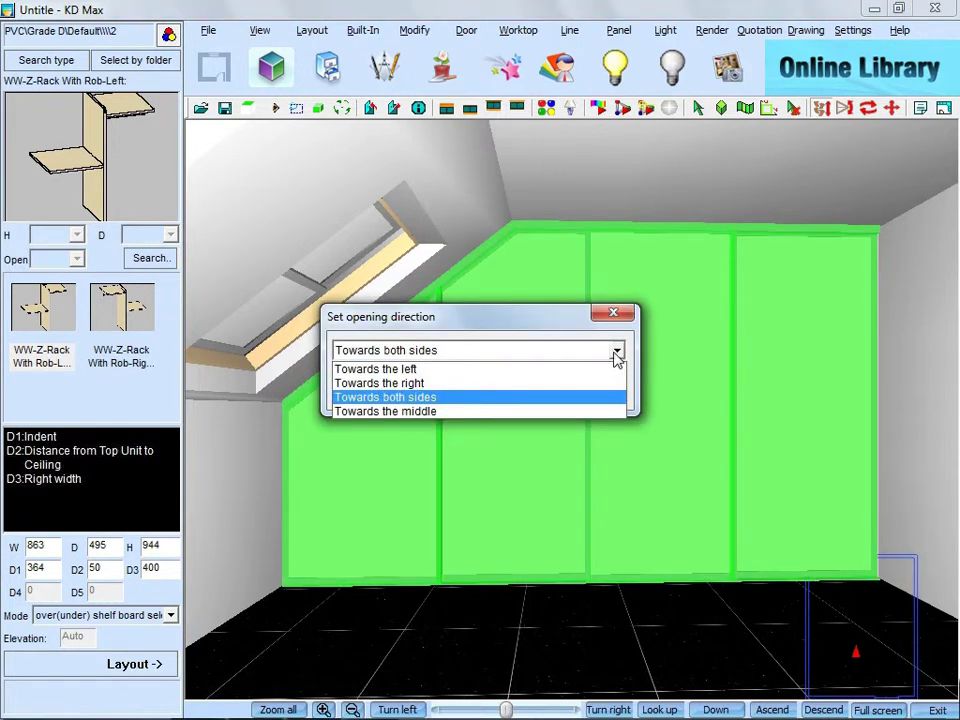
left_click(604, 386)
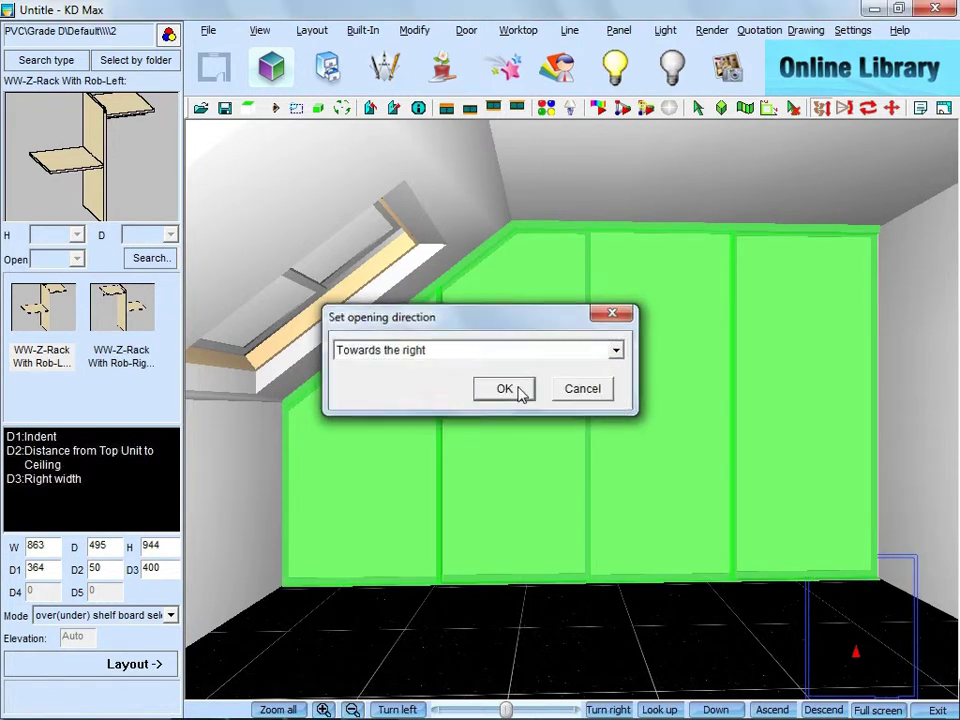
left_click(519, 391)
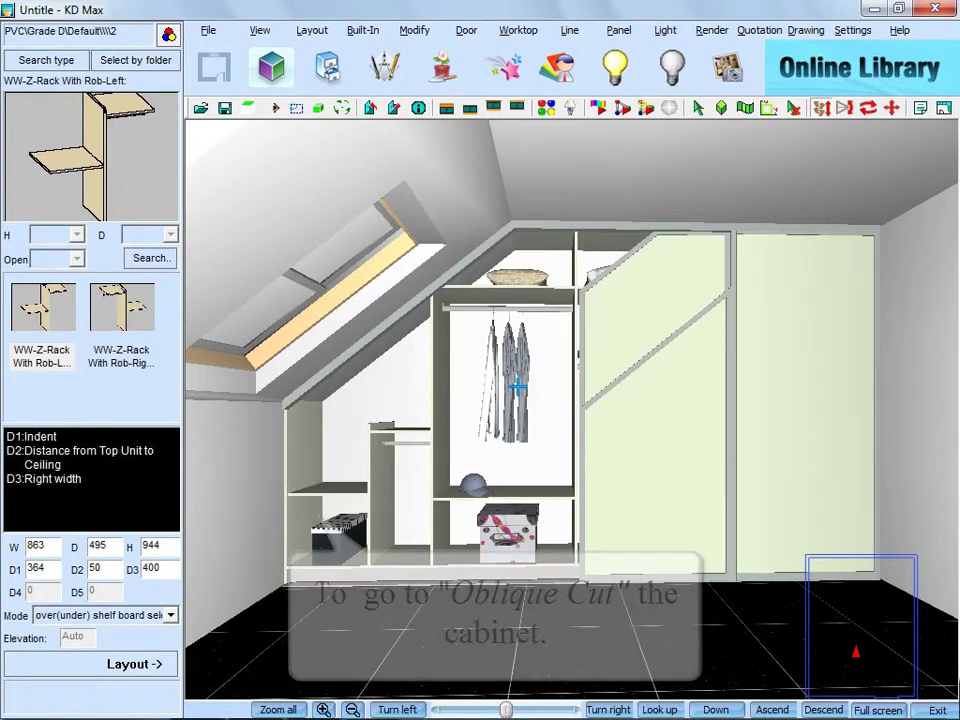
- Oblique-cut the wardrobe cabinet along the chamfered roof surface, then hide the angled sliding door
left_click(415, 32)
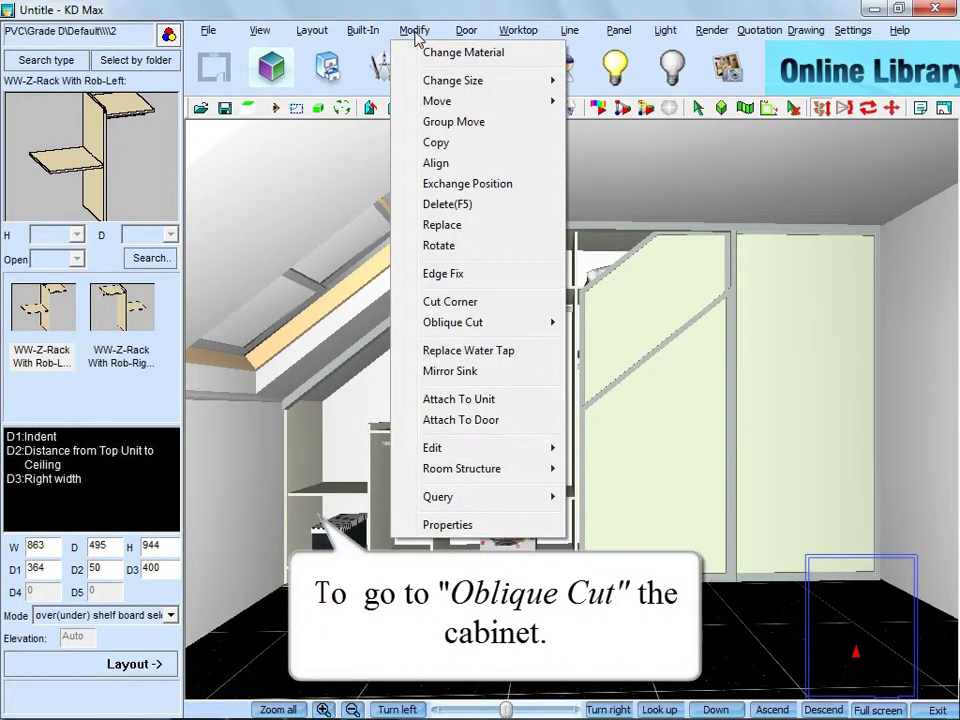
mouse_move(470, 322)
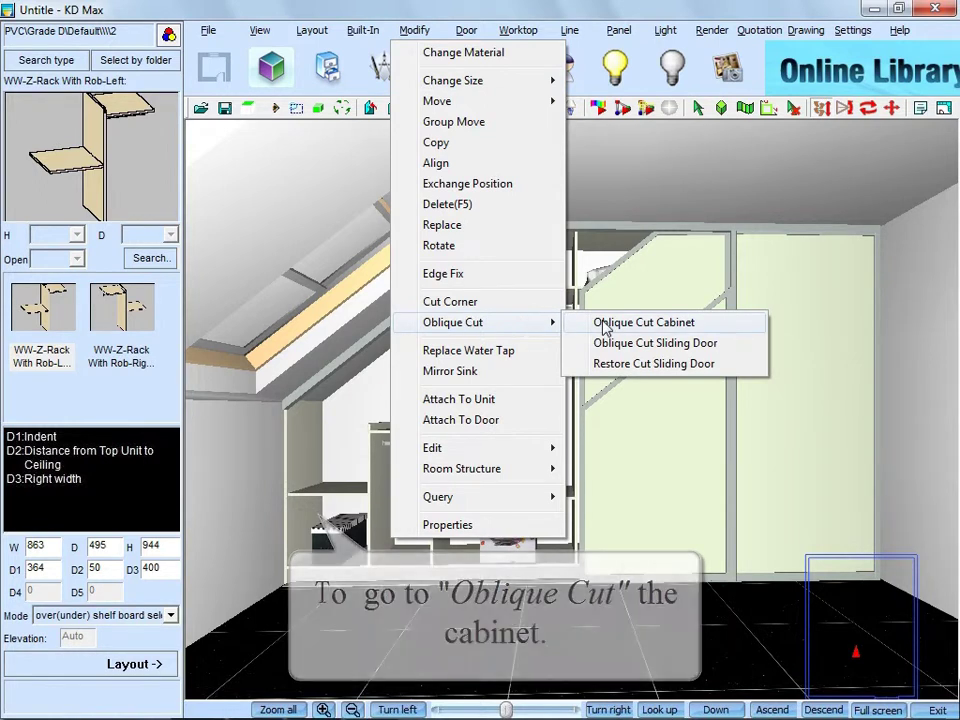
left_click(604, 324)
left_click(470, 298)
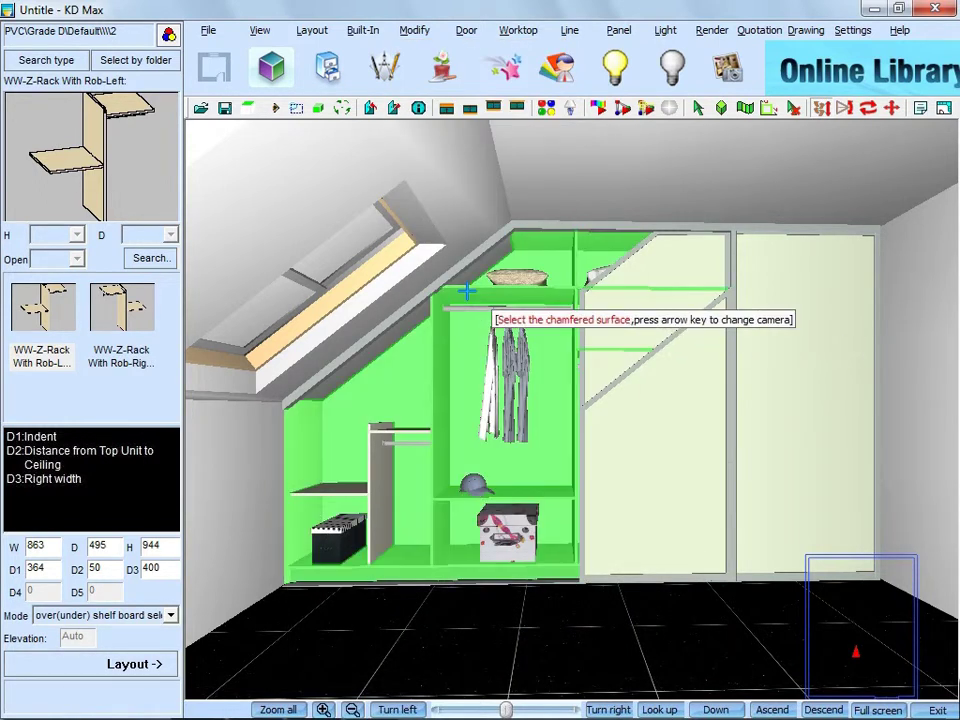
left_click(452, 200)
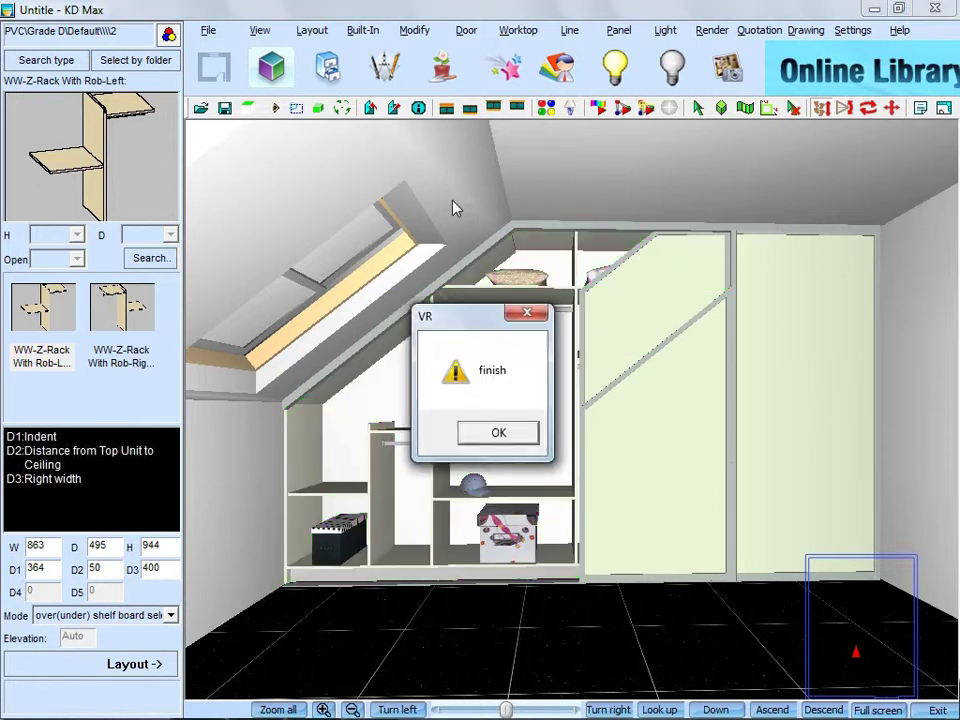
left_click(500, 431)
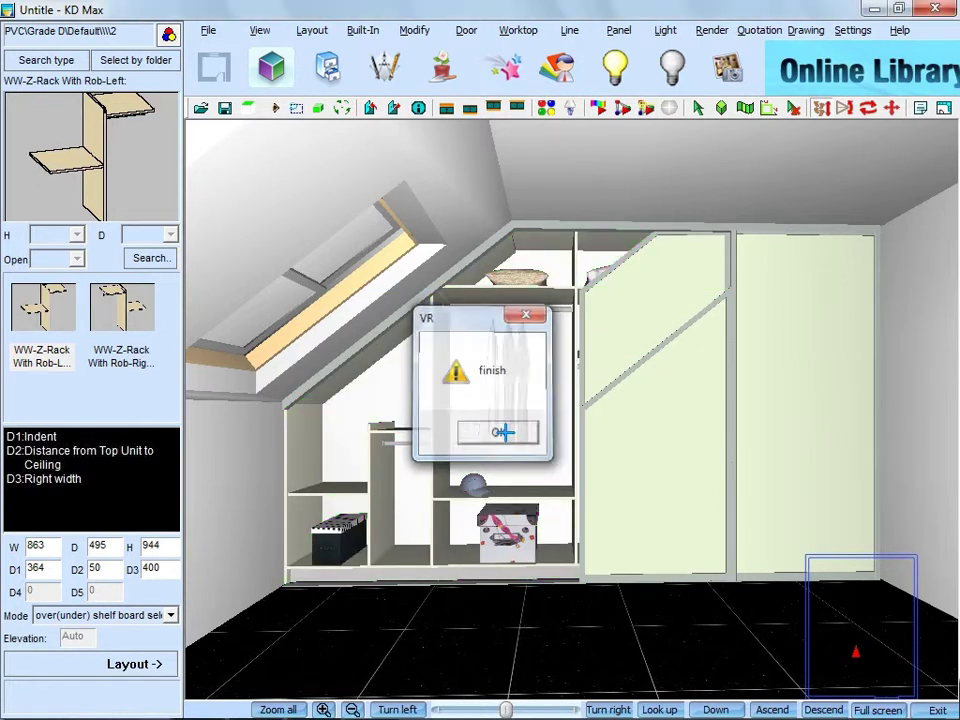
right_click(622, 320)
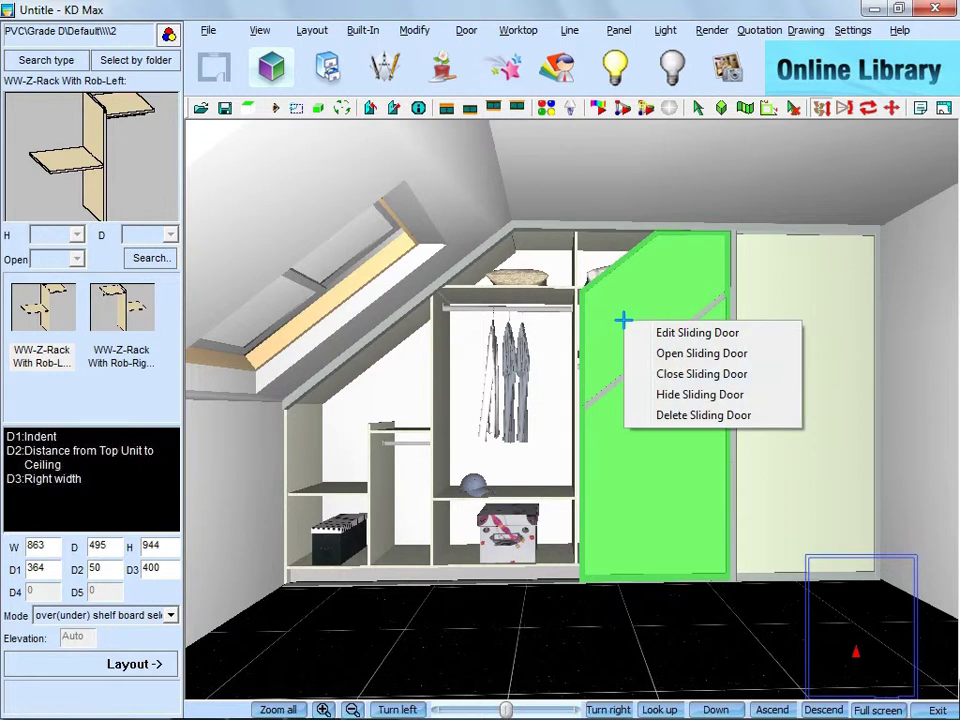
left_click(749, 395)
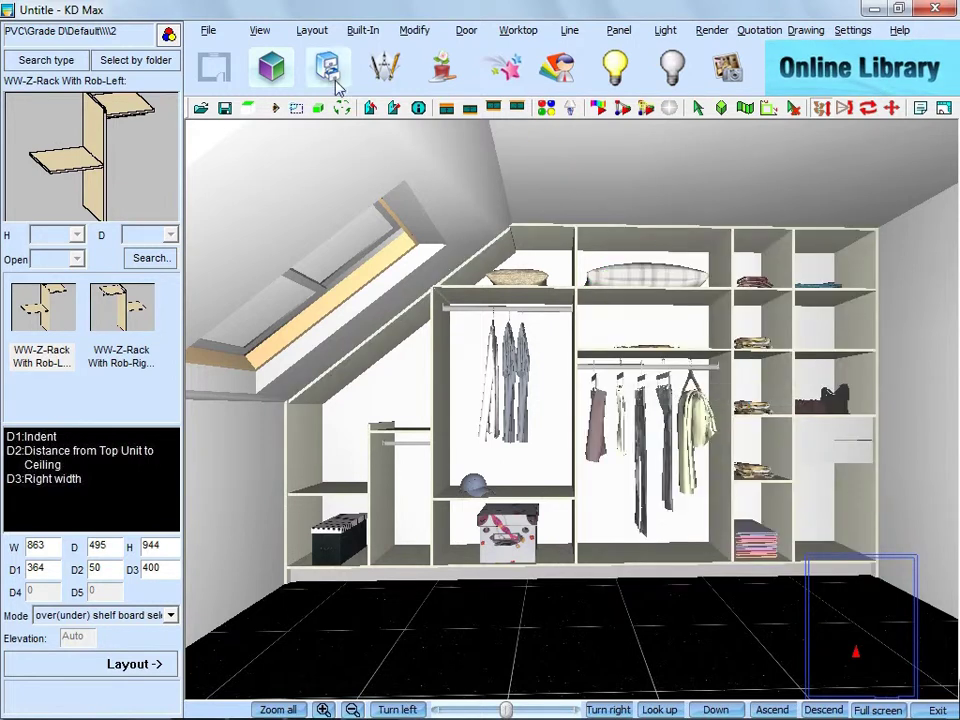
- Unhide all hidden objects and switch to saved camera 01 from the Camera List
left_click(258, 32)
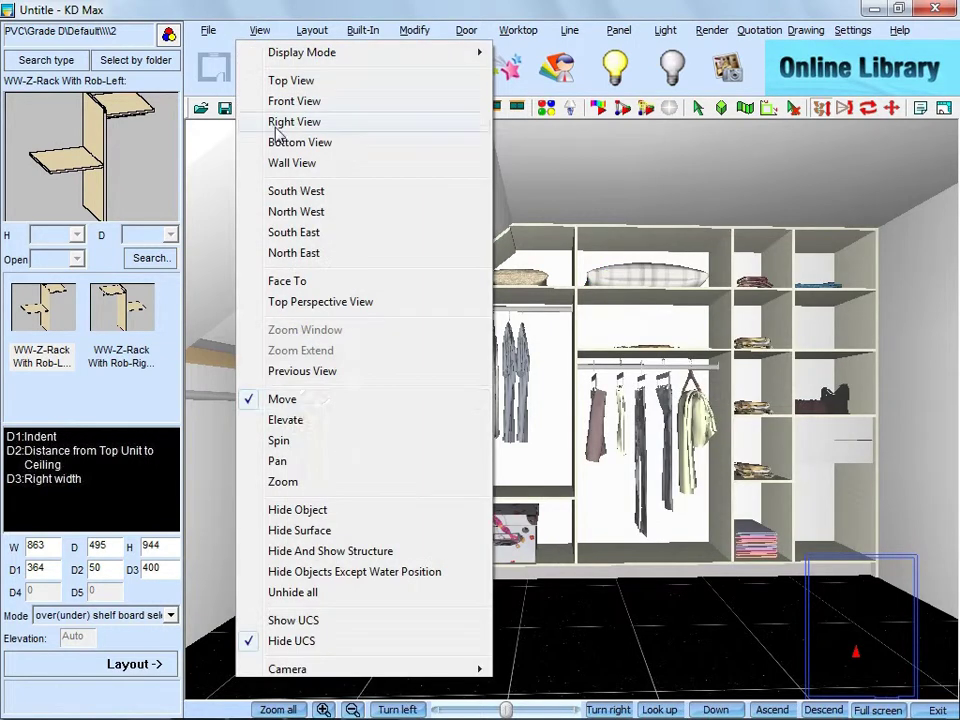
left_click(293, 592)
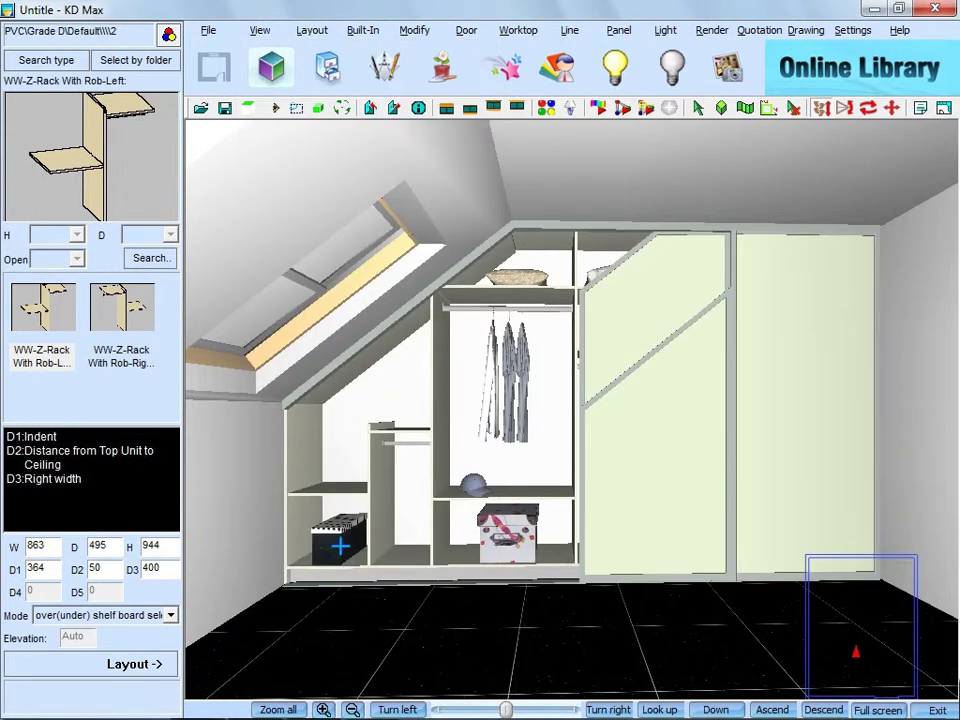
left_click(268, 34)
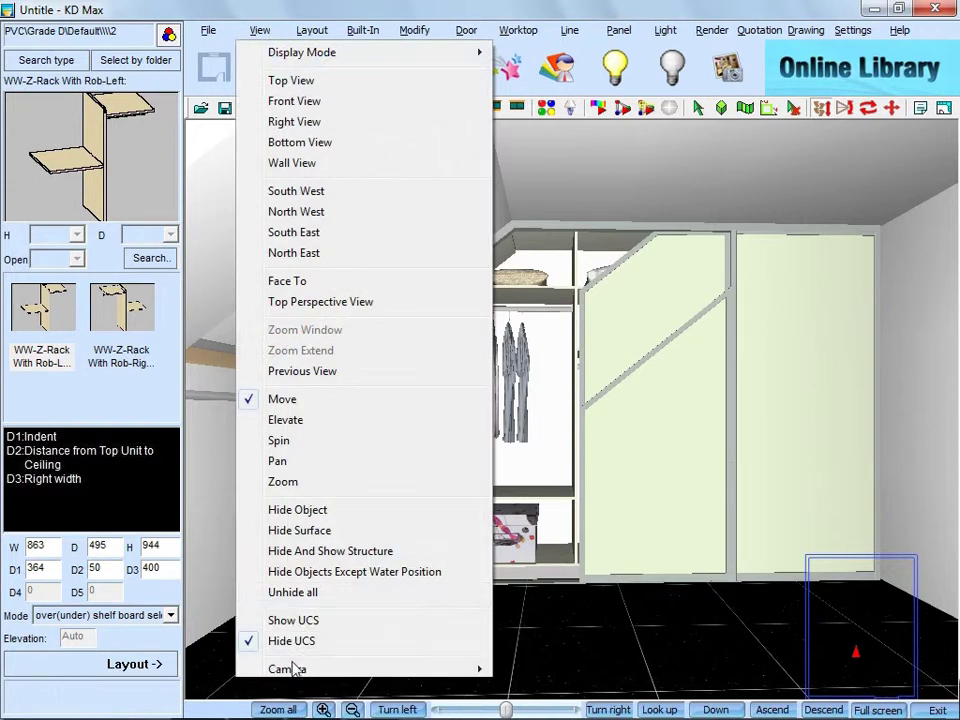
mouse_move(288, 670)
left_click(508, 648)
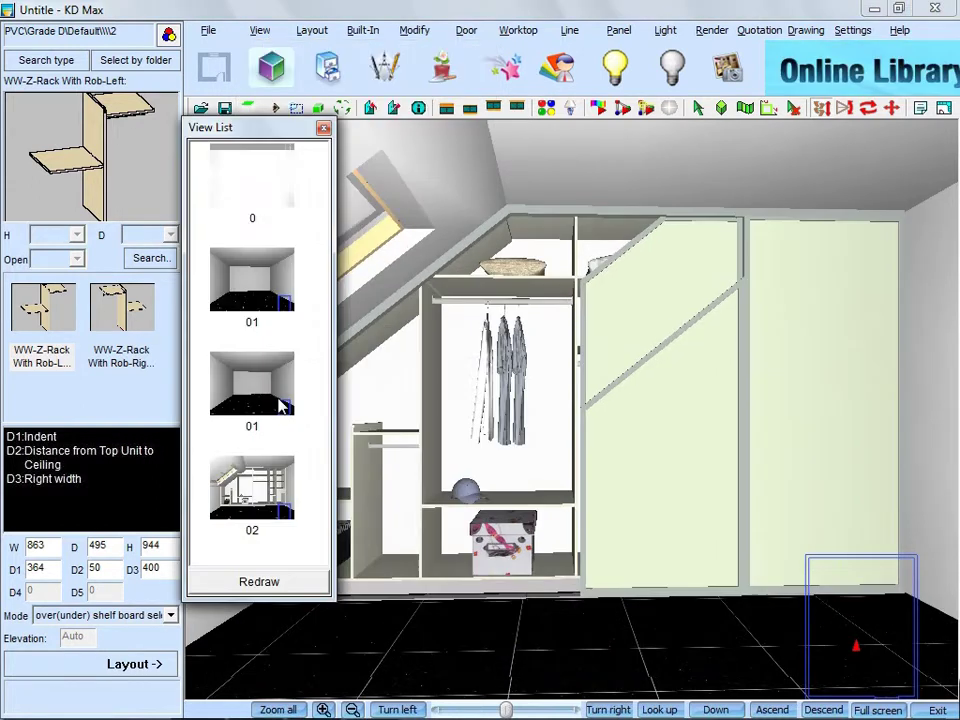
double_click(281, 404)
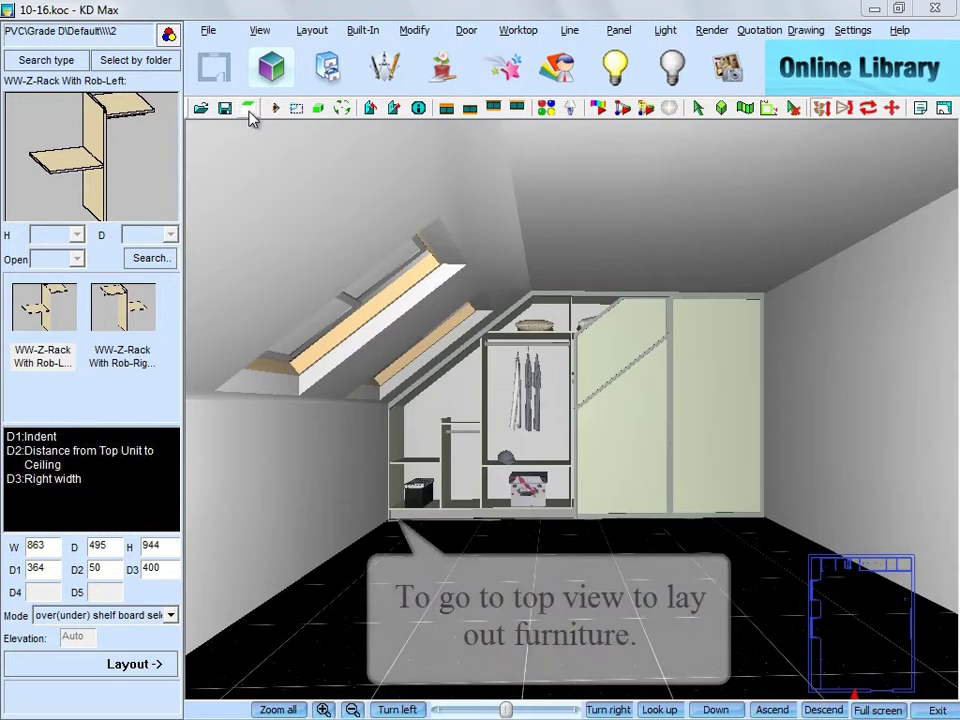
- In top view, load the Bedroom 'bed set' group and place it mid-room
left_click(249, 108)
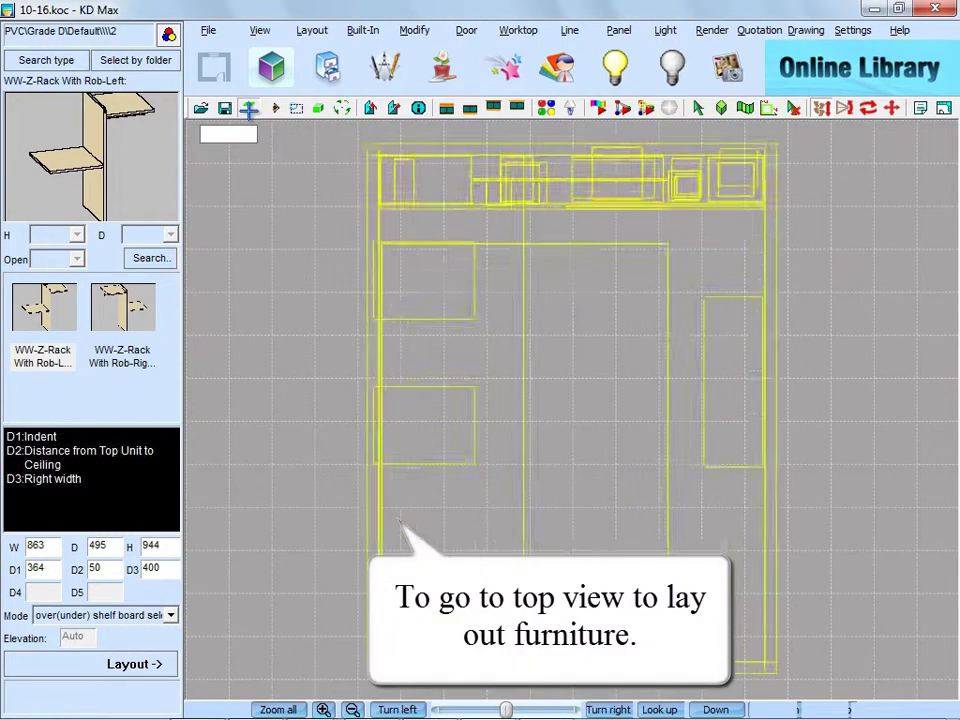
left_click(208, 30)
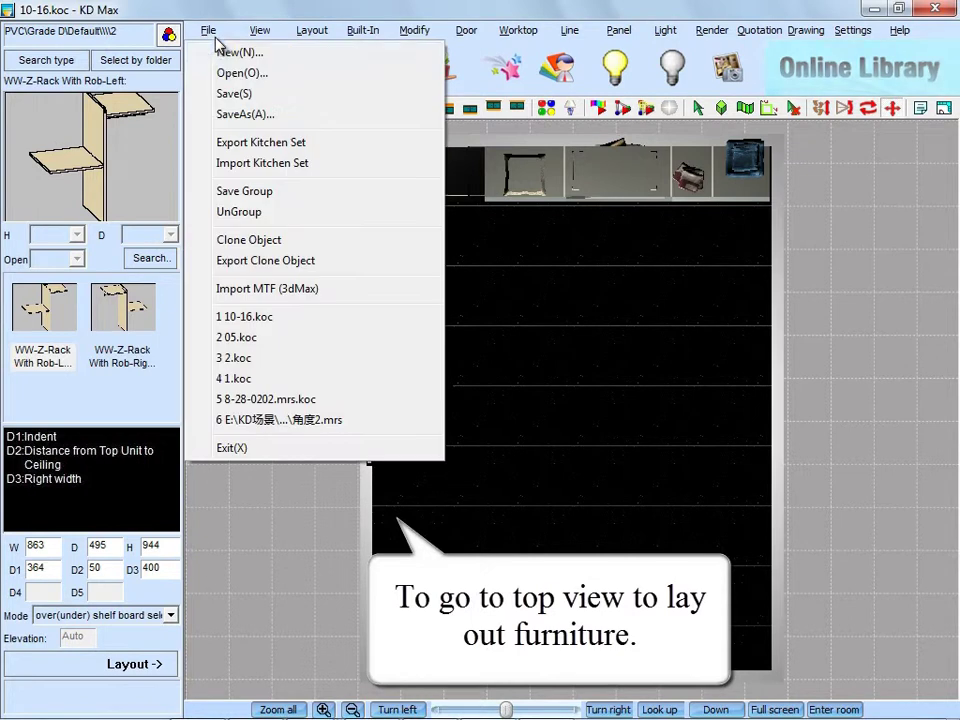
left_click(229, 197)
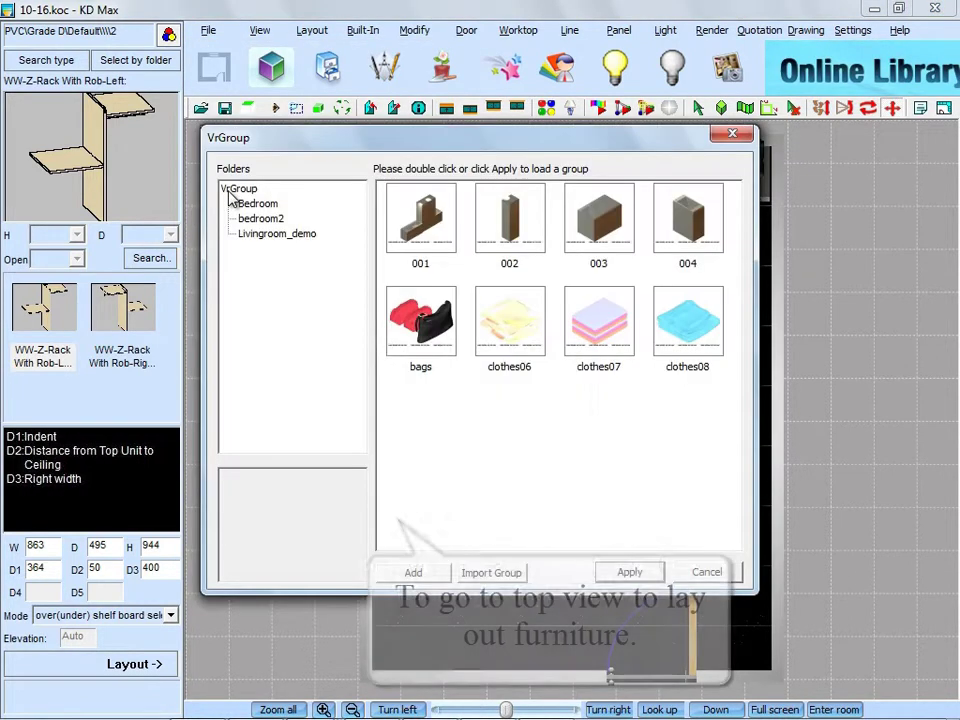
left_click(257, 205)
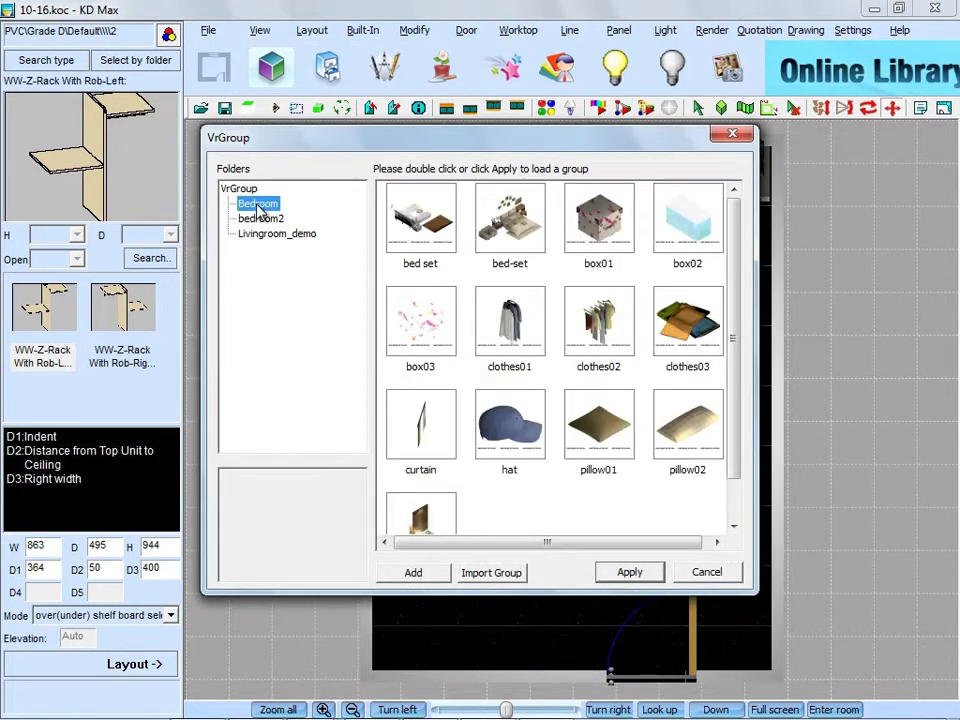
left_click(418, 235)
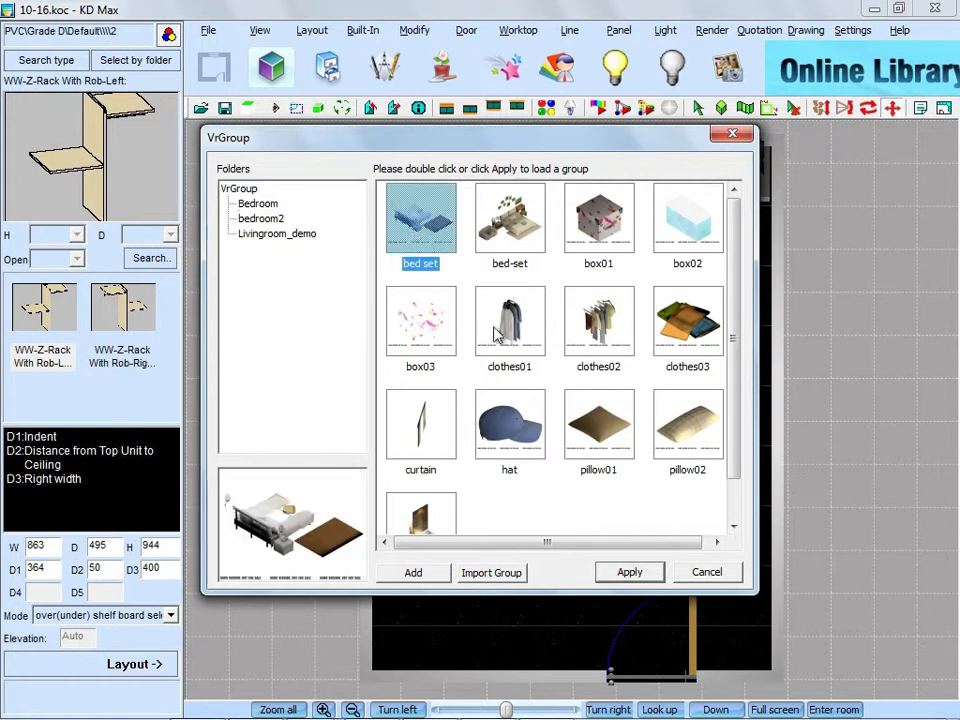
left_click(640, 576)
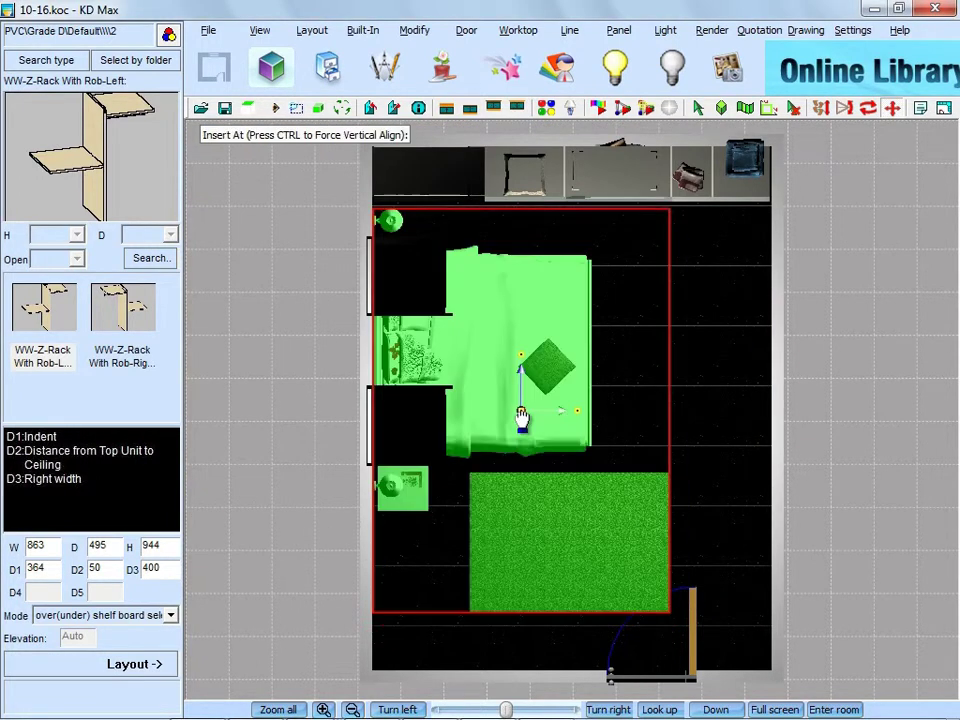
left_click(523, 422)
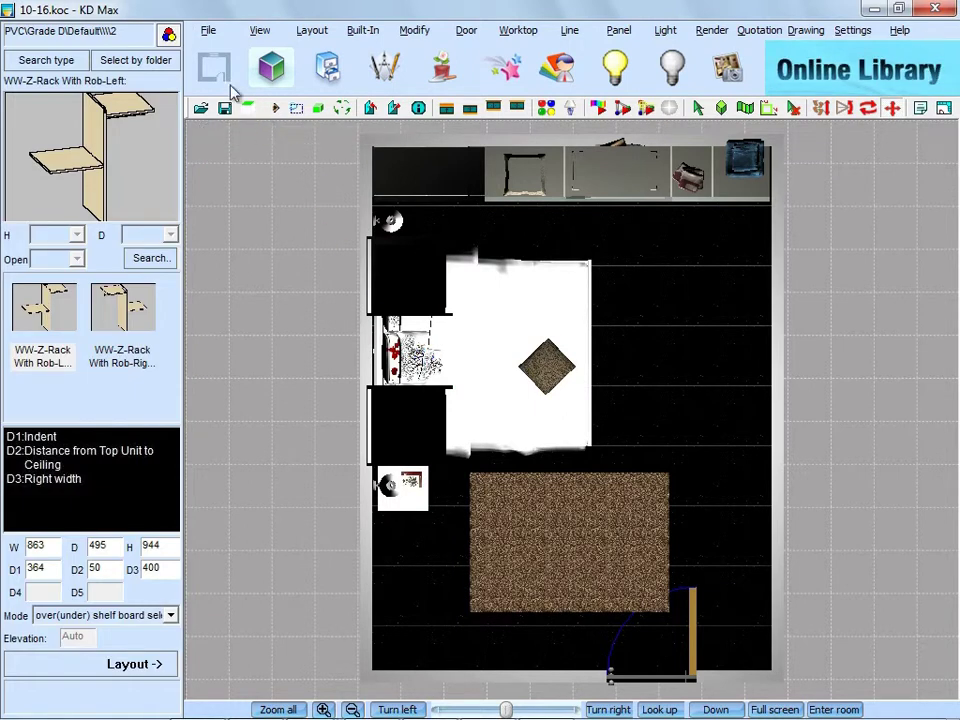
- Load the 'unit set' group and place it against the right wall
left_click(244, 191)
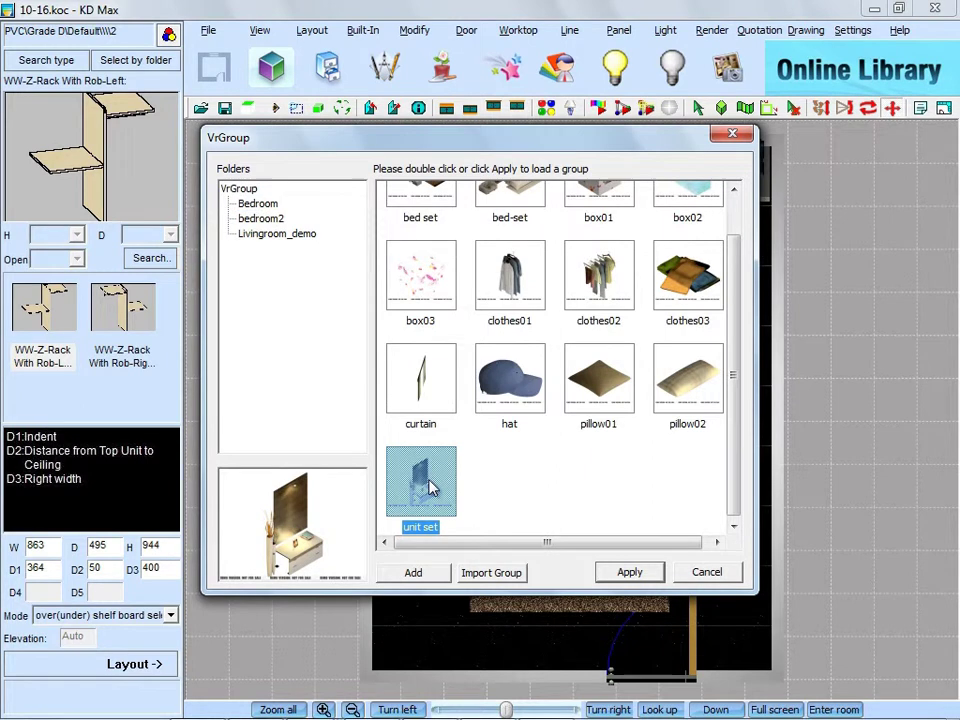
left_click(625, 573)
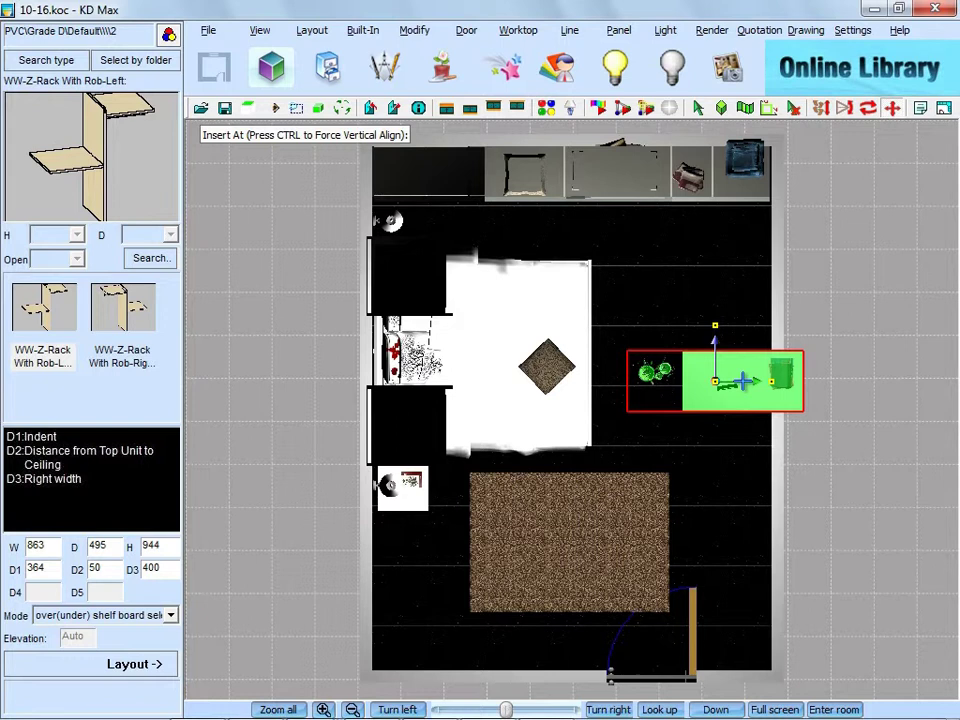
left_click(740, 389)
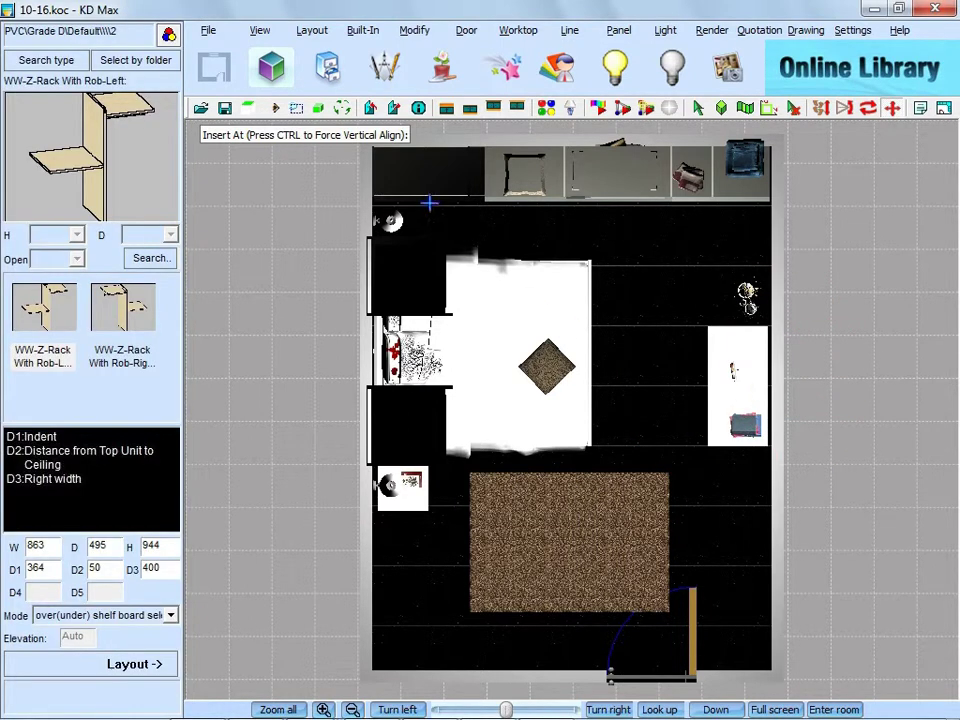
- Return to the 3D room, jump to camera 01 from the Camera List, and close the list
left_click(342, 107)
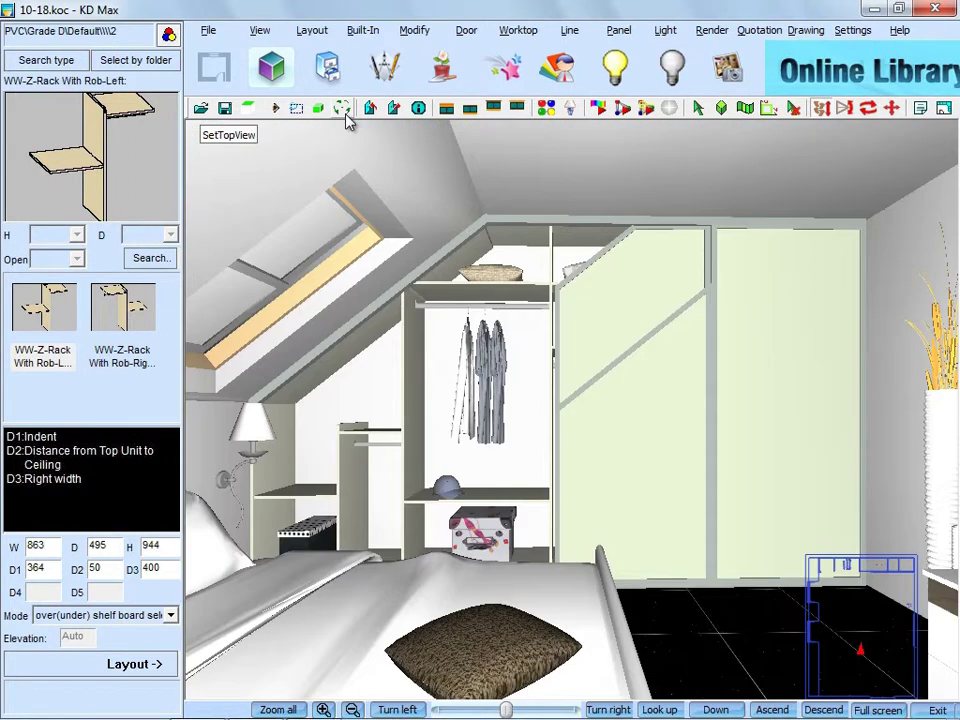
left_click(259, 31)
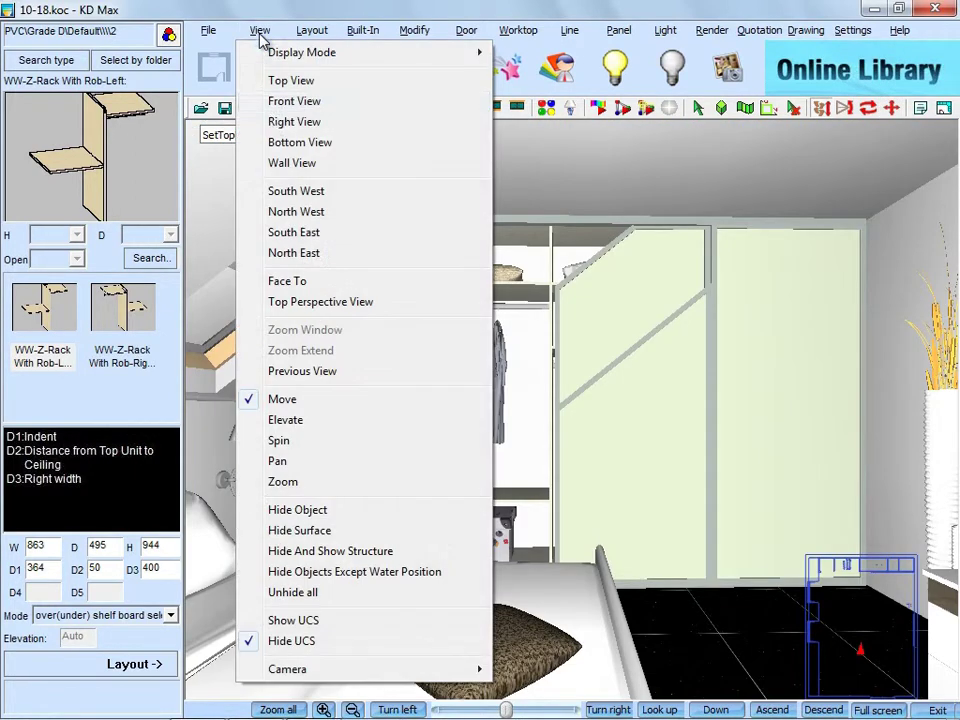
mouse_move(358, 672)
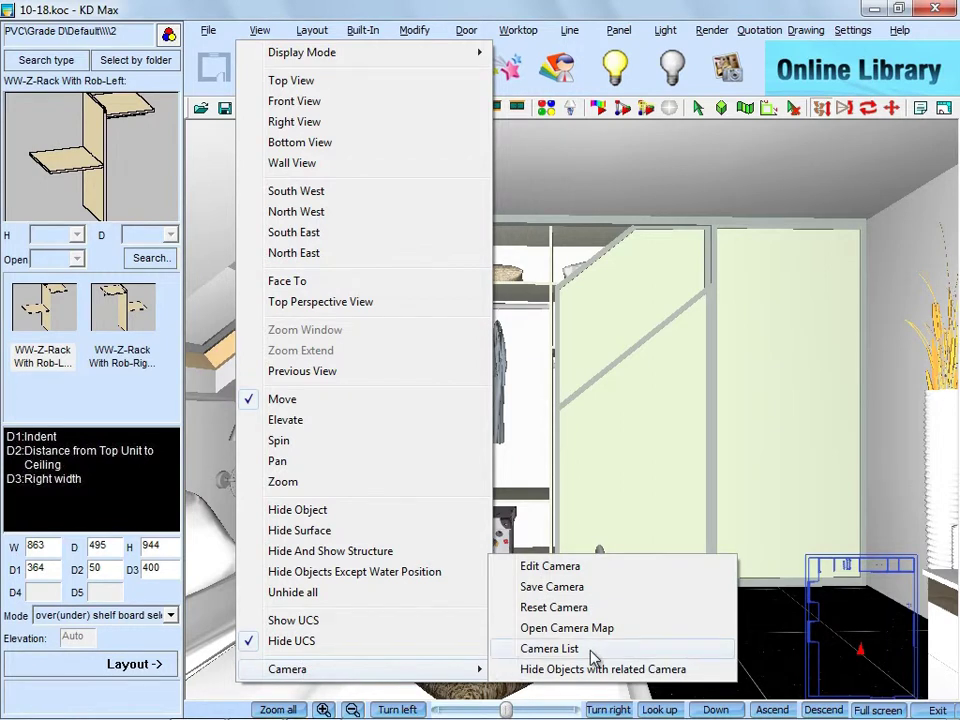
left_click(549, 649)
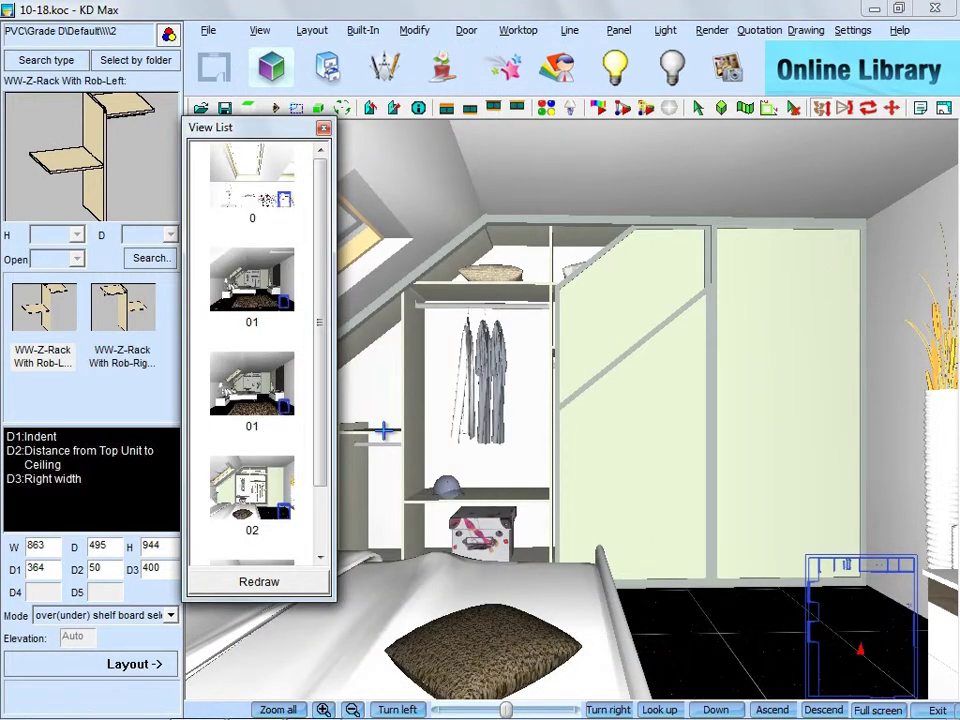
left_click(284, 378)
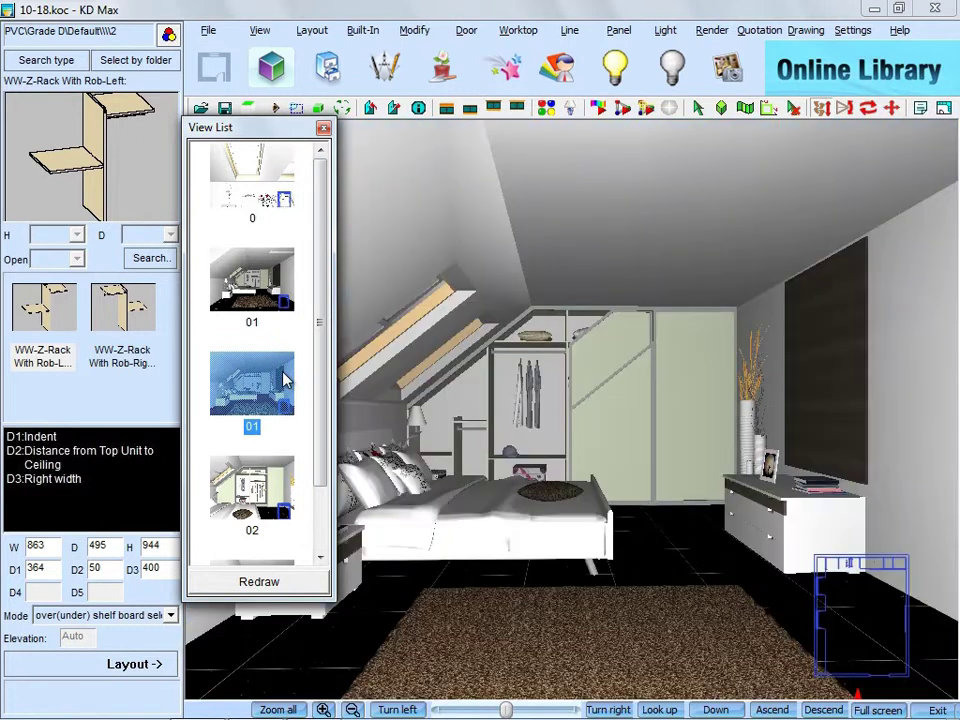
left_click(323, 128)
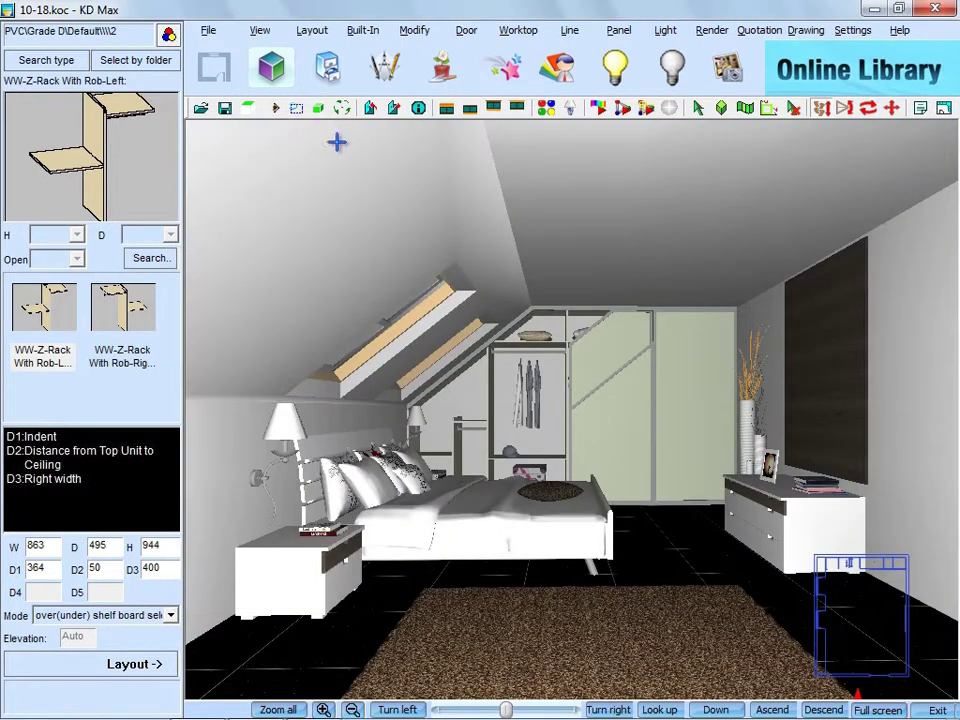
- Close the wardrobe sliding doors, then reopen them towards both sides
right_click(606, 369)
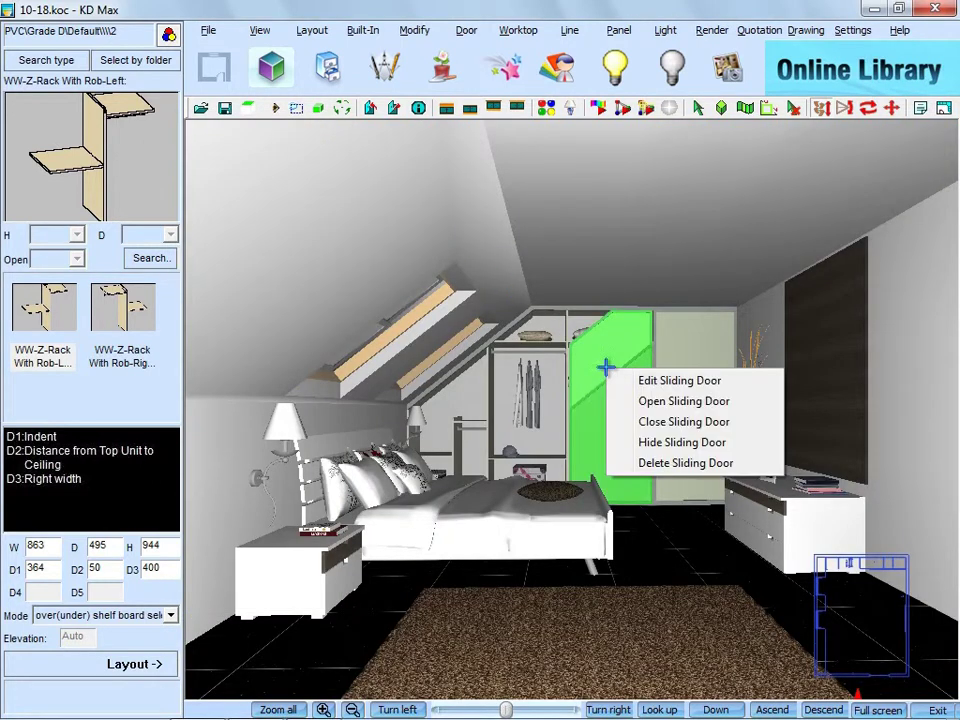
left_click(640, 421)
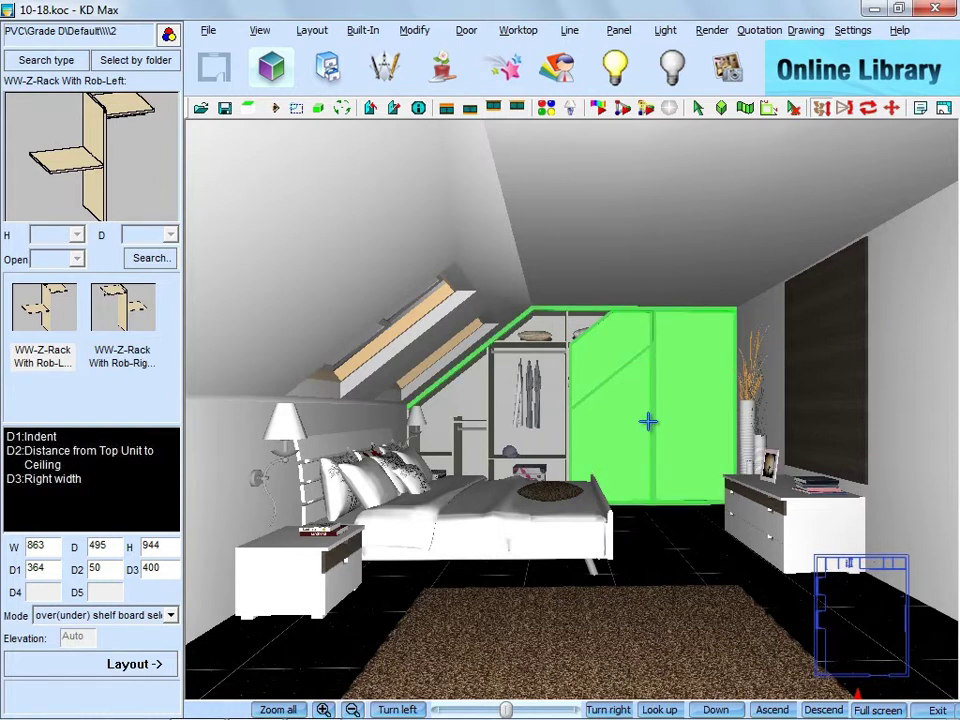
right_click(597, 342)
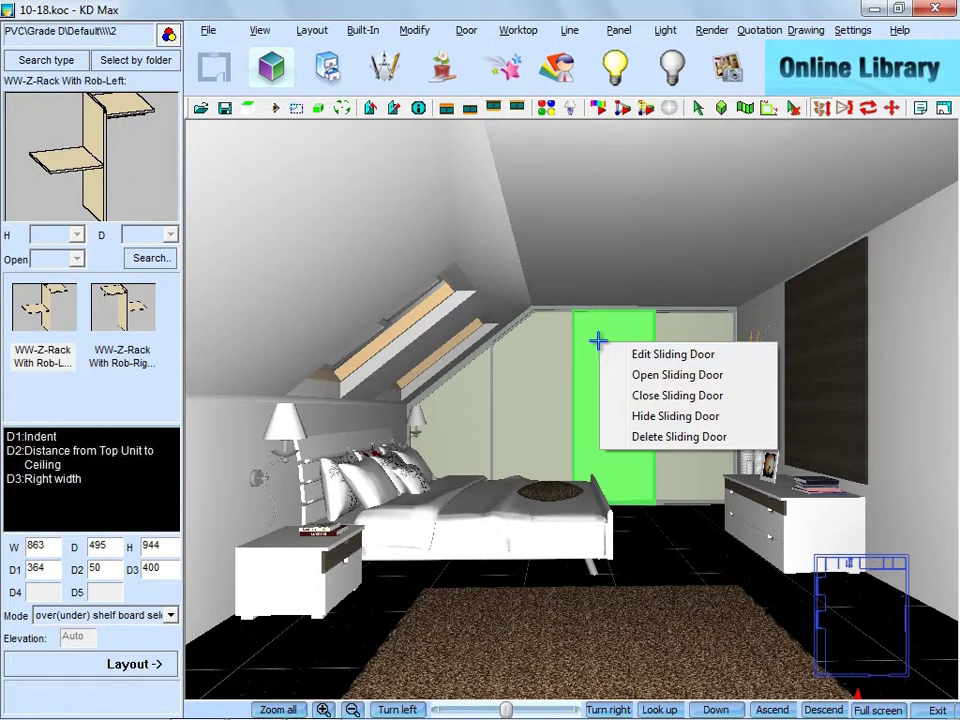
left_click(652, 375)
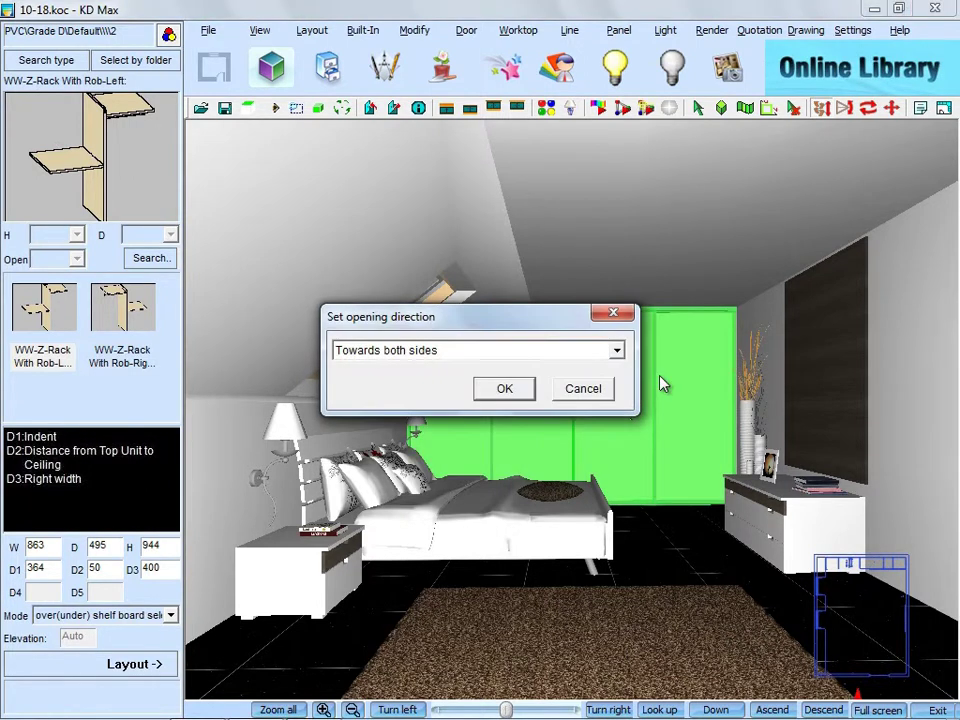
left_click(529, 390)
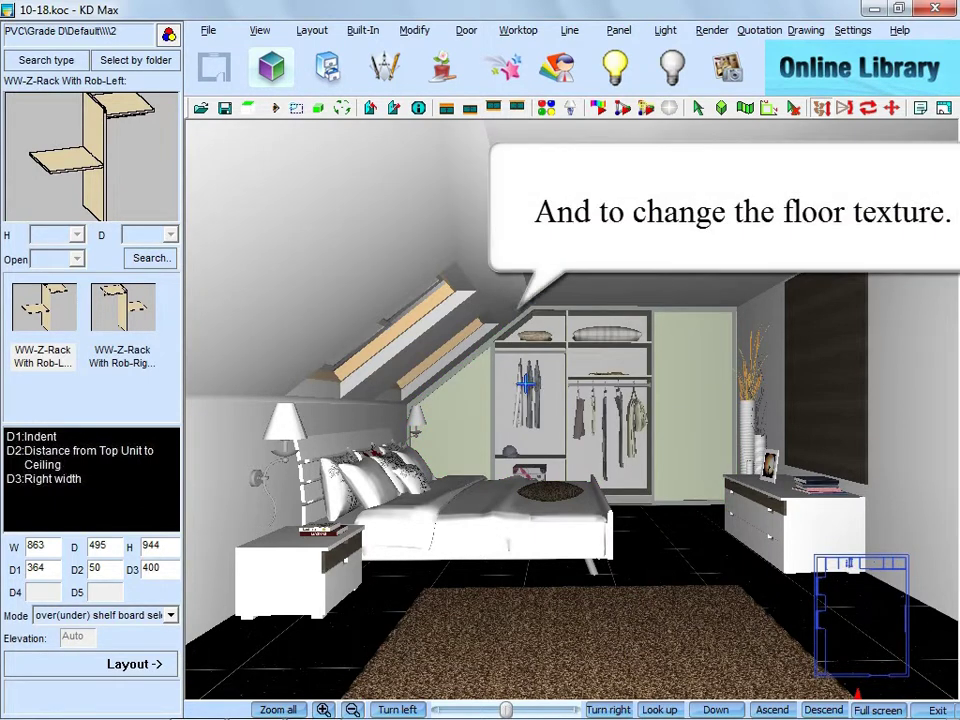
- Drag plank 16.jpg from the New folder (2) window onto the floor, then close Explorer
key("alt+Tab")
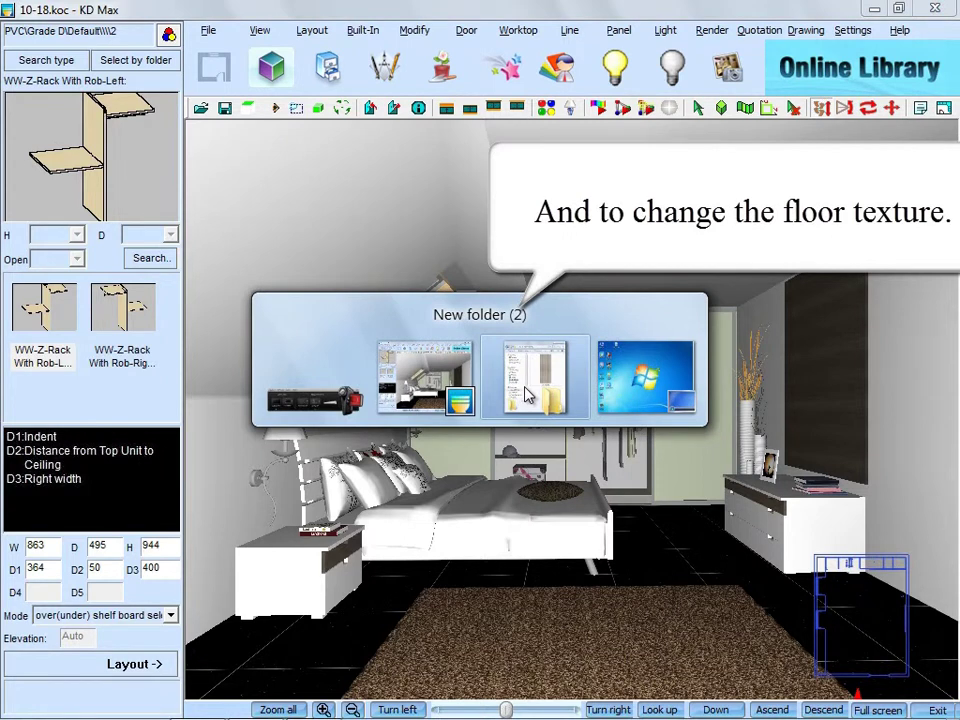
left_click(529, 395)
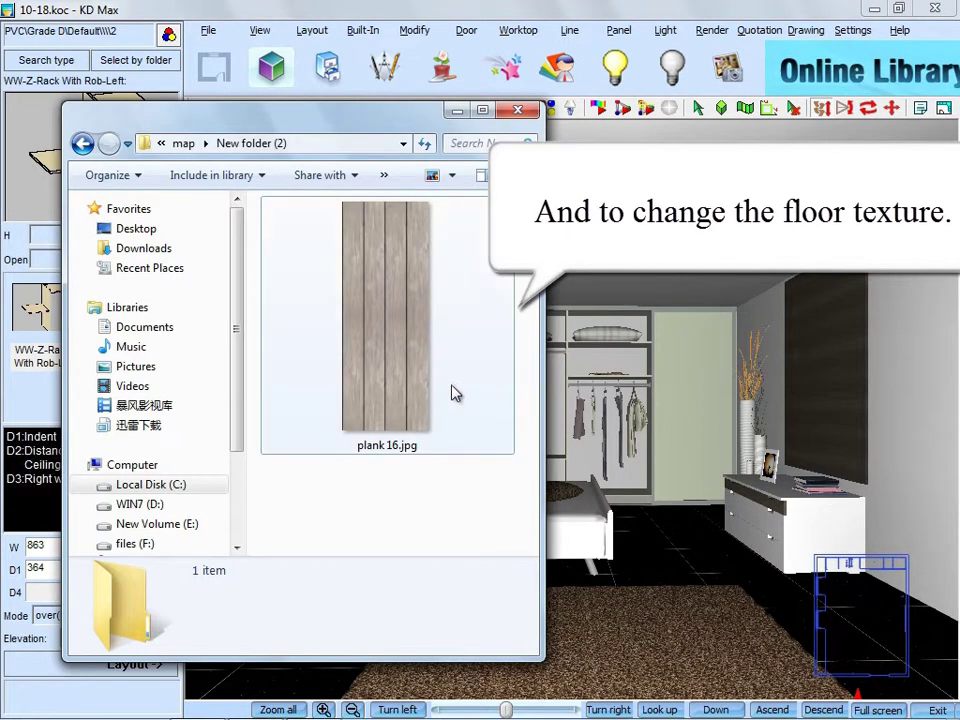
left_click(422, 381)
left_click_drag(645, 510, 673, 545)
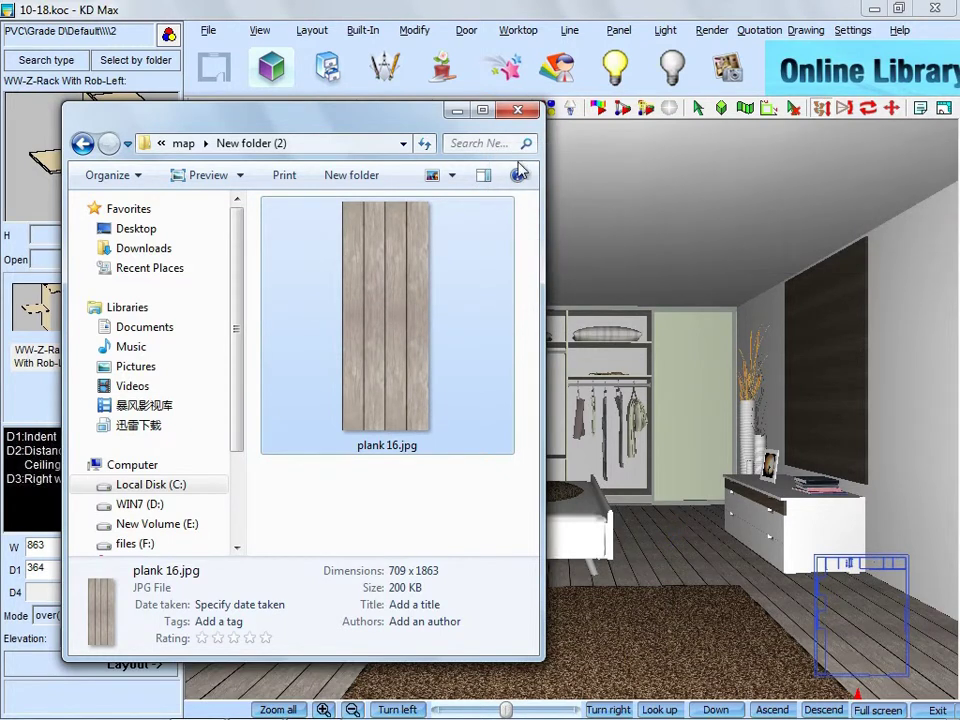
left_click(518, 109)
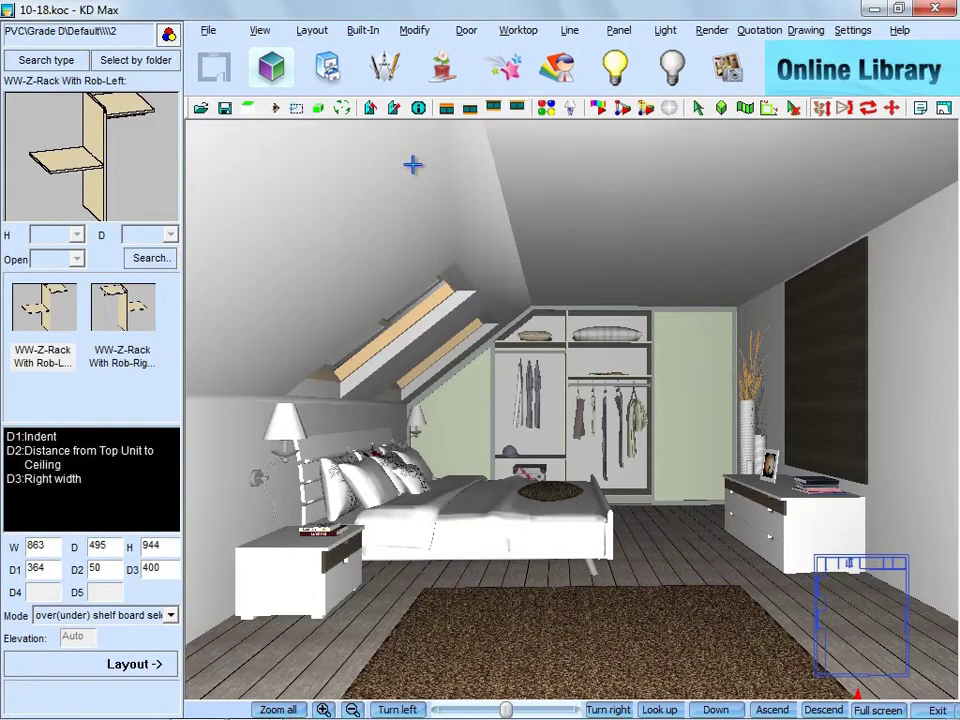
- In Edit Camera, set location X to 3580.9 and target X to 2656.2
left_click(268, 33)
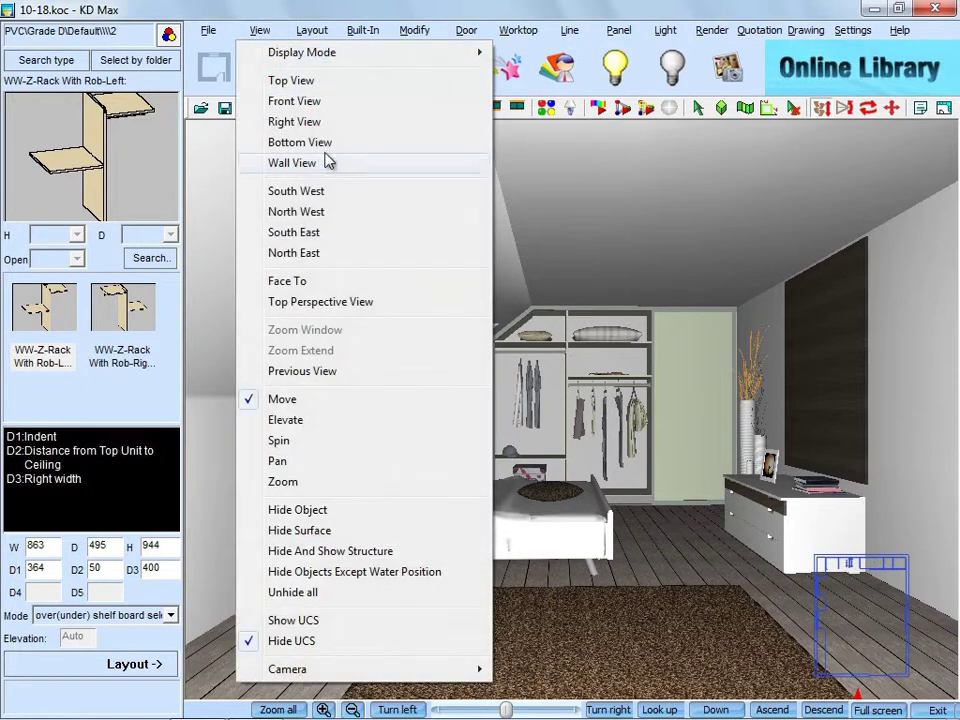
mouse_move(376, 676)
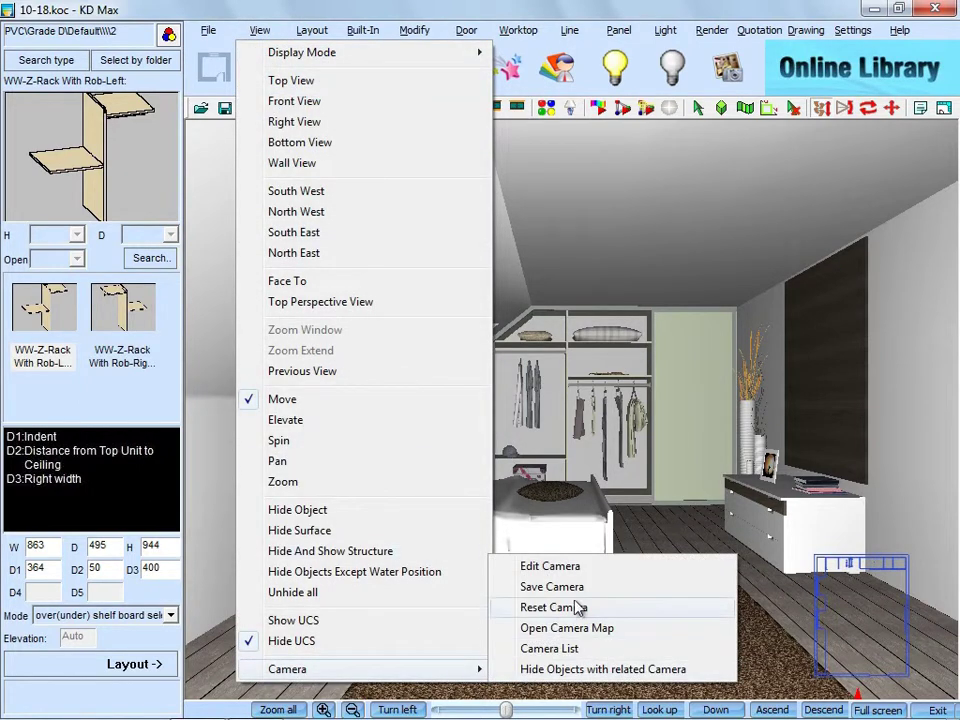
left_click(574, 568)
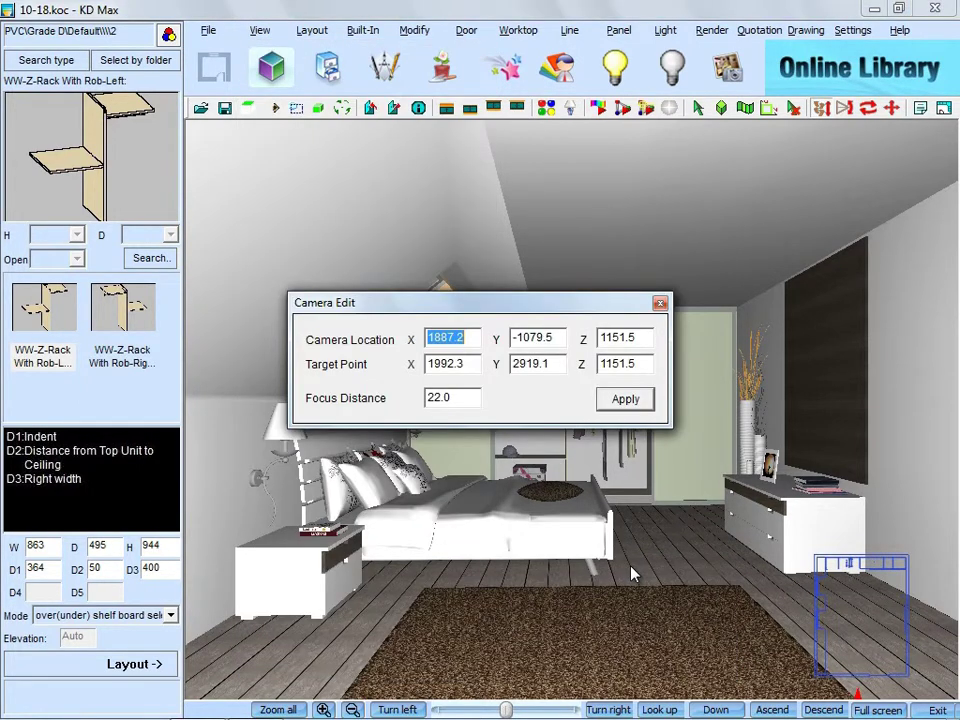
type("3580.9")
left_click_drag(474, 364, 400, 368)
type("2656")
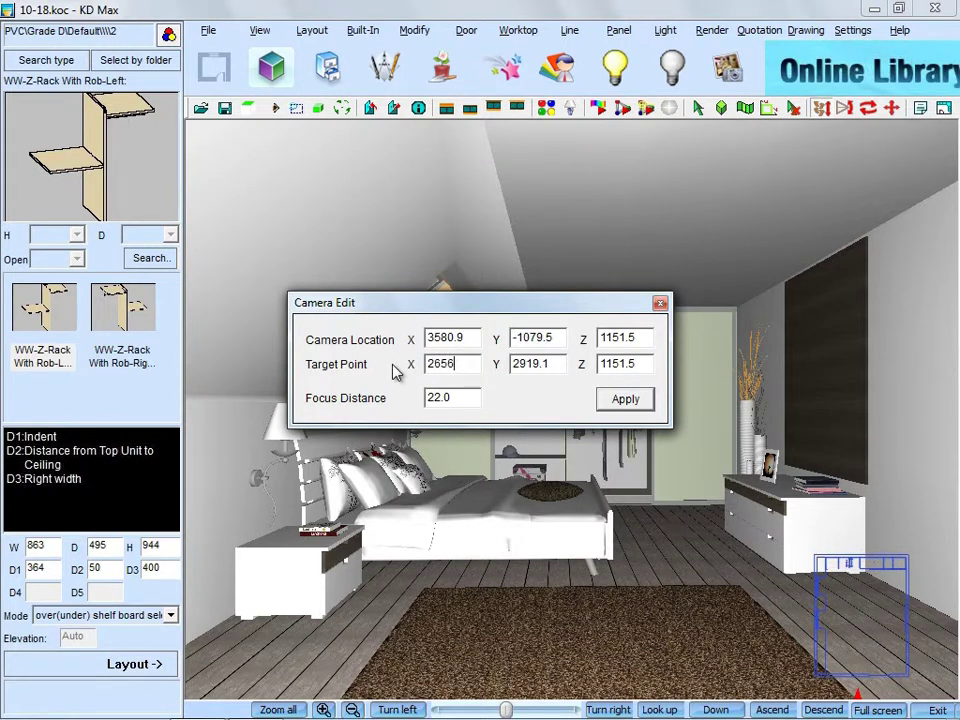
type(".2")
- Set camera location Y -1073.1, target Y 767.6, and camera height 1000
left_click_drag(552, 337, 492, 352)
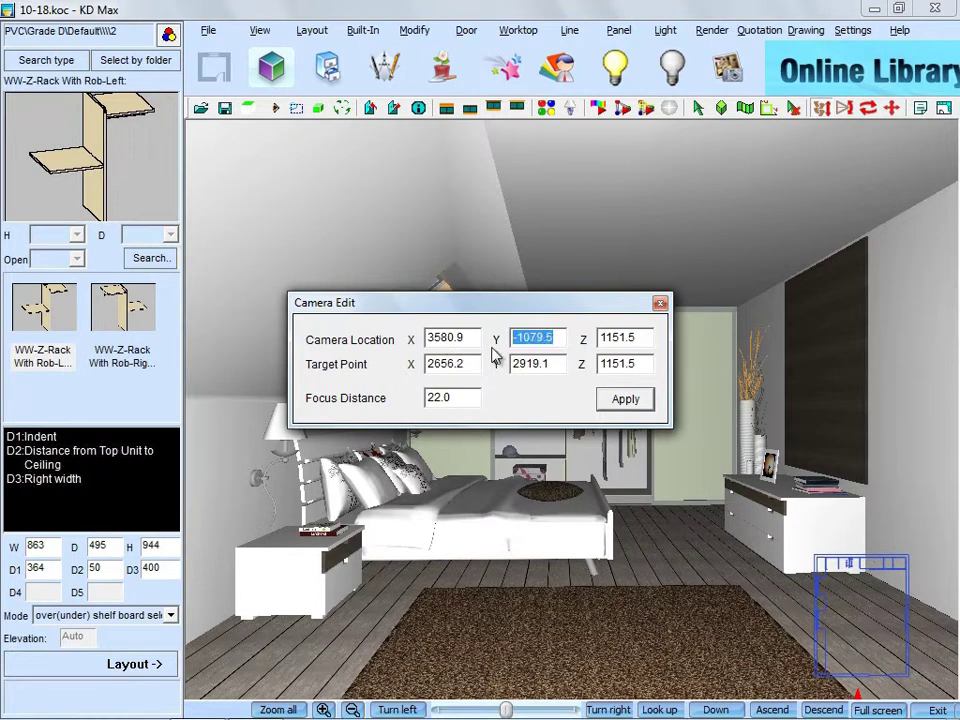
type("-")
left_click_drag(556, 364, 506, 368)
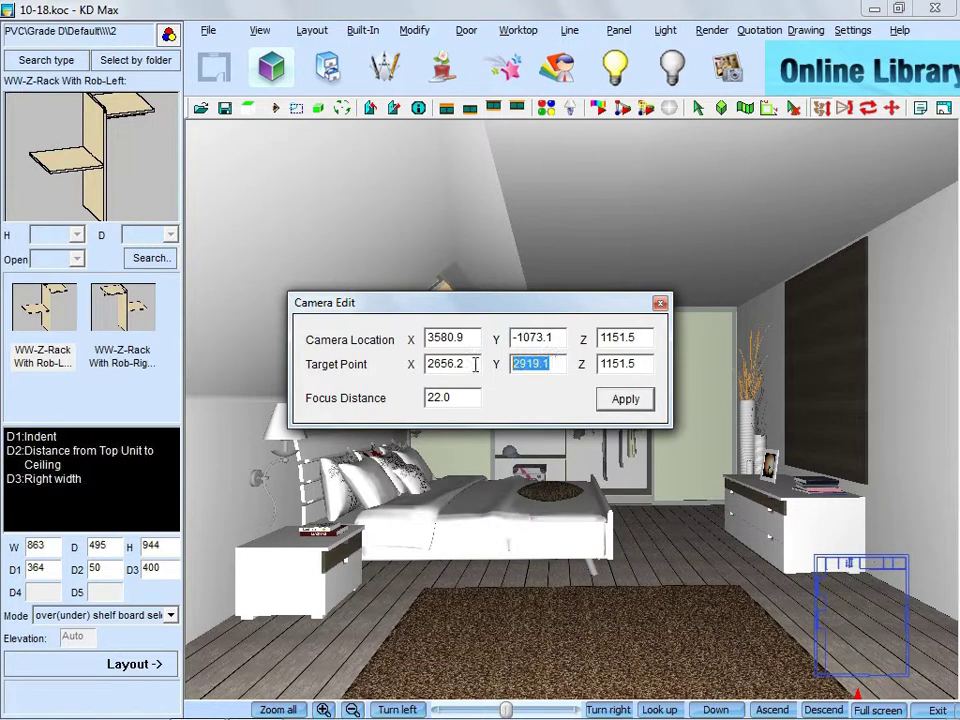
type("767.6")
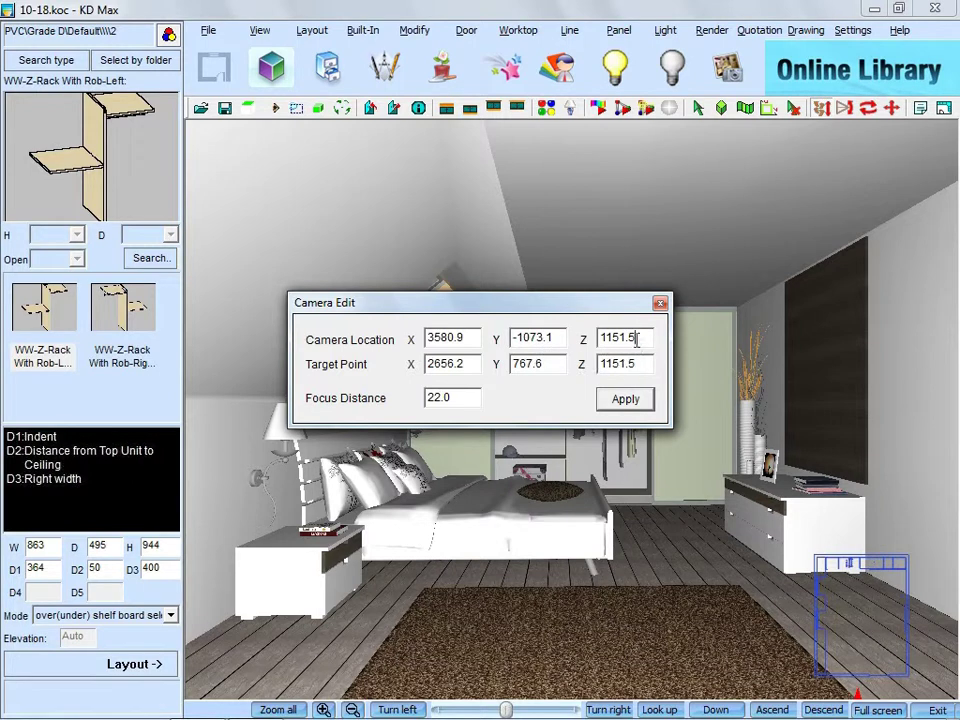
left_click_drag(637, 341, 607, 366)
type("000000")
- Apply the camera position, then recolour the skylight frames off-white at HSV 34/0.06/0.98
left_click(623, 400)
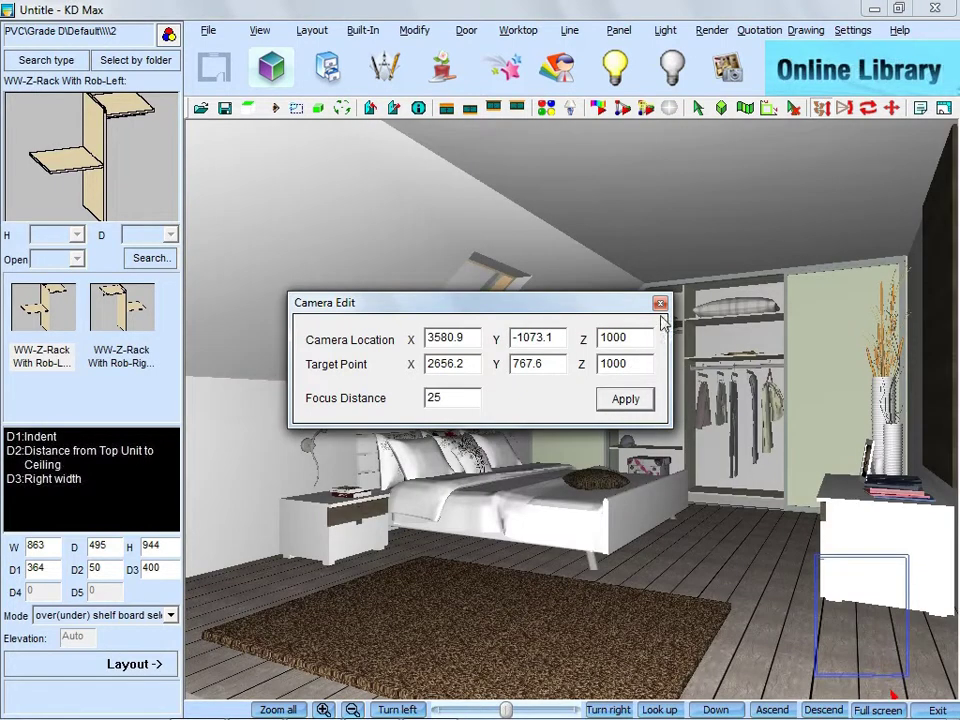
left_click(660, 302)
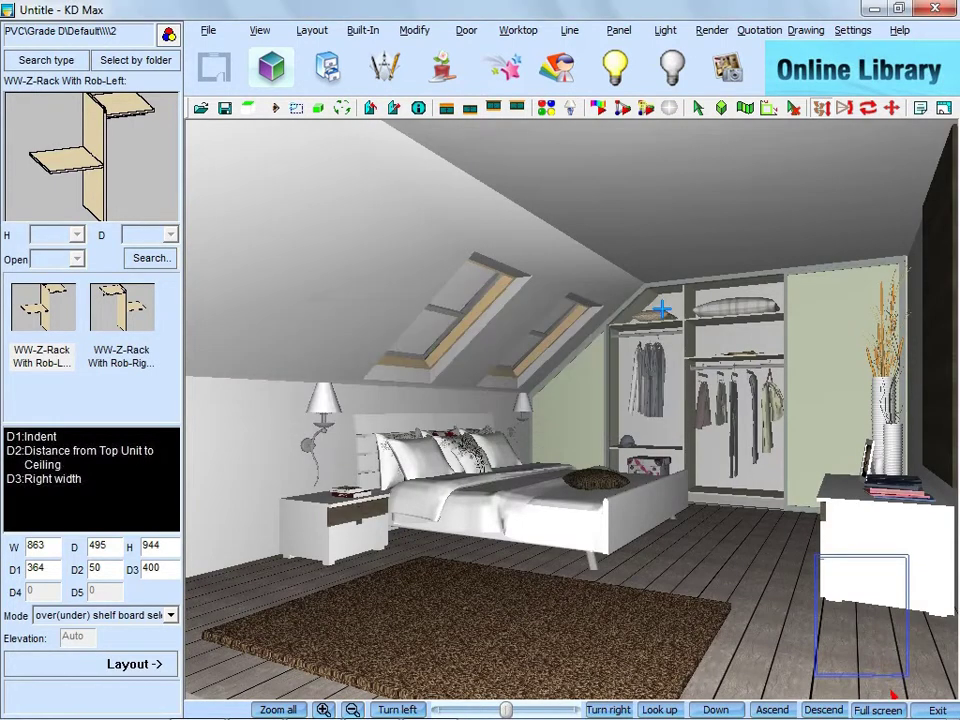
left_click(546, 107)
left_click(497, 289)
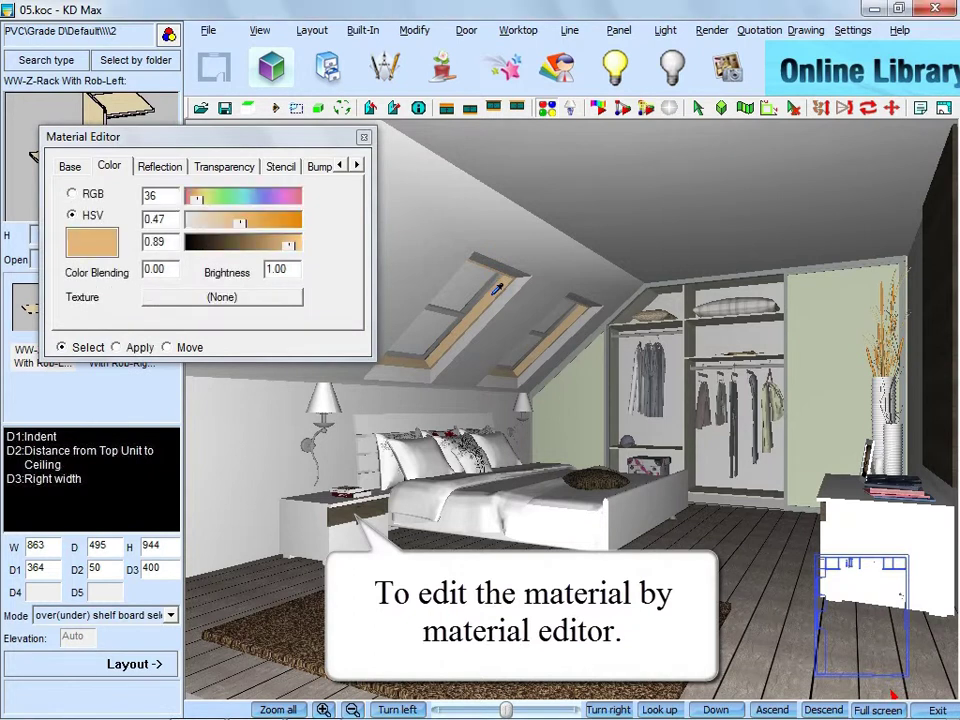
left_click_drag(161, 193, 142, 198)
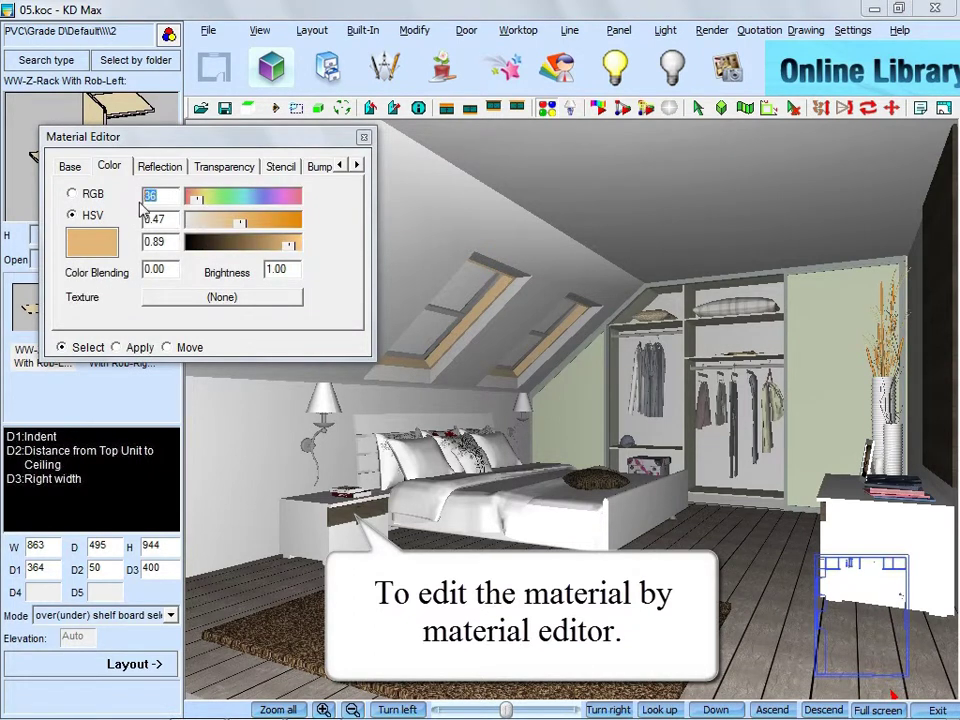
type("34")
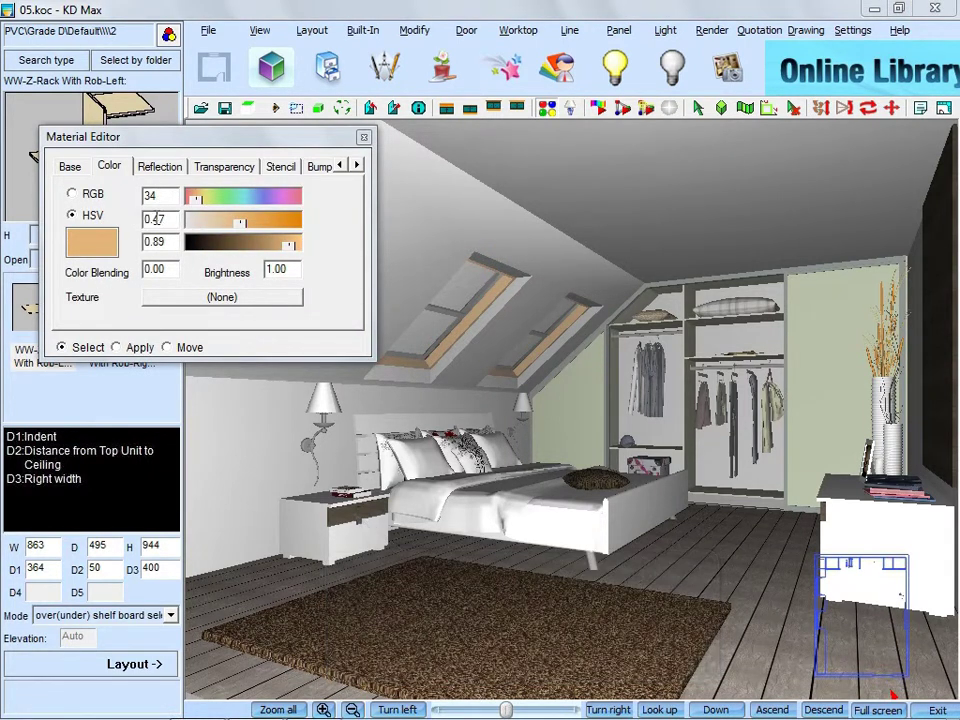
left_click_drag(166, 220, 154, 222)
type("06")
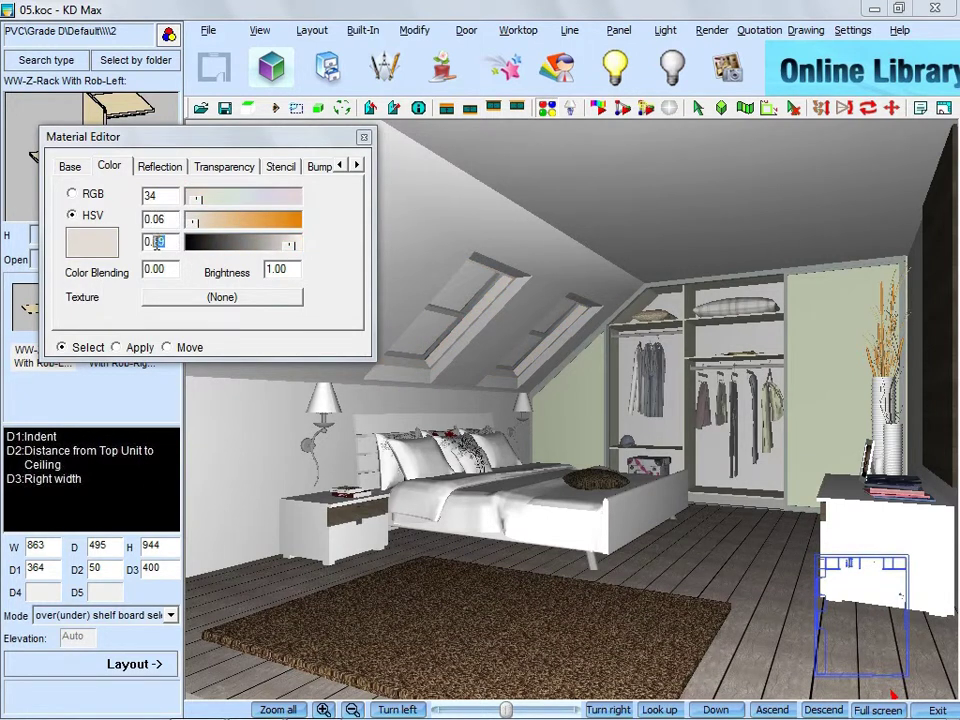
type("98")
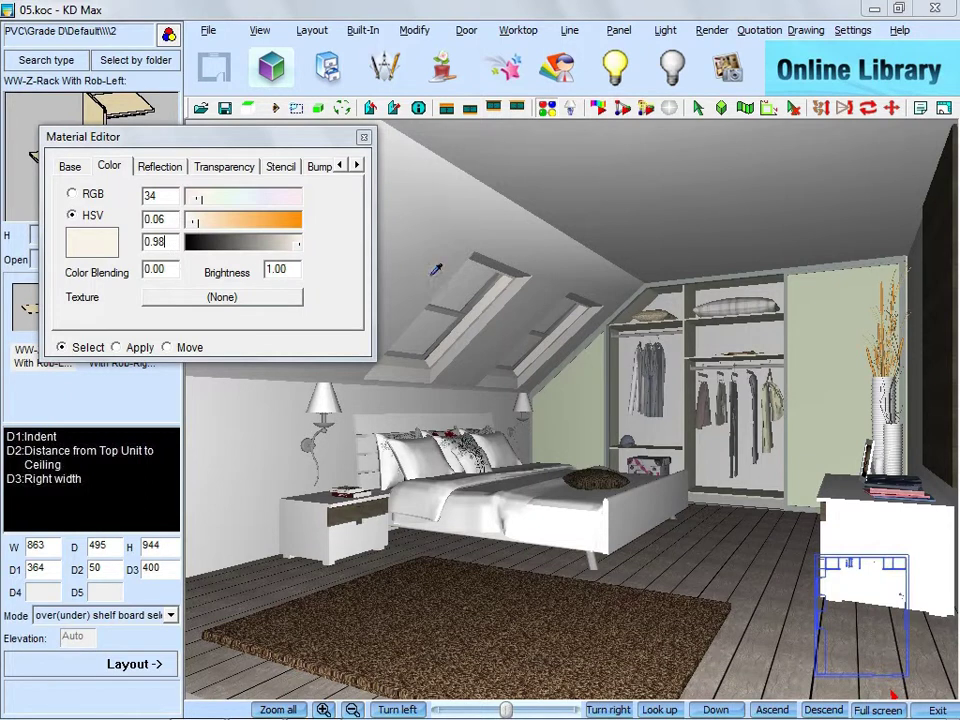
- Strip the green wardrobe panel's texture and paint it dark brown-grey, HSV 1/0.18/0.20
left_click(578, 387)
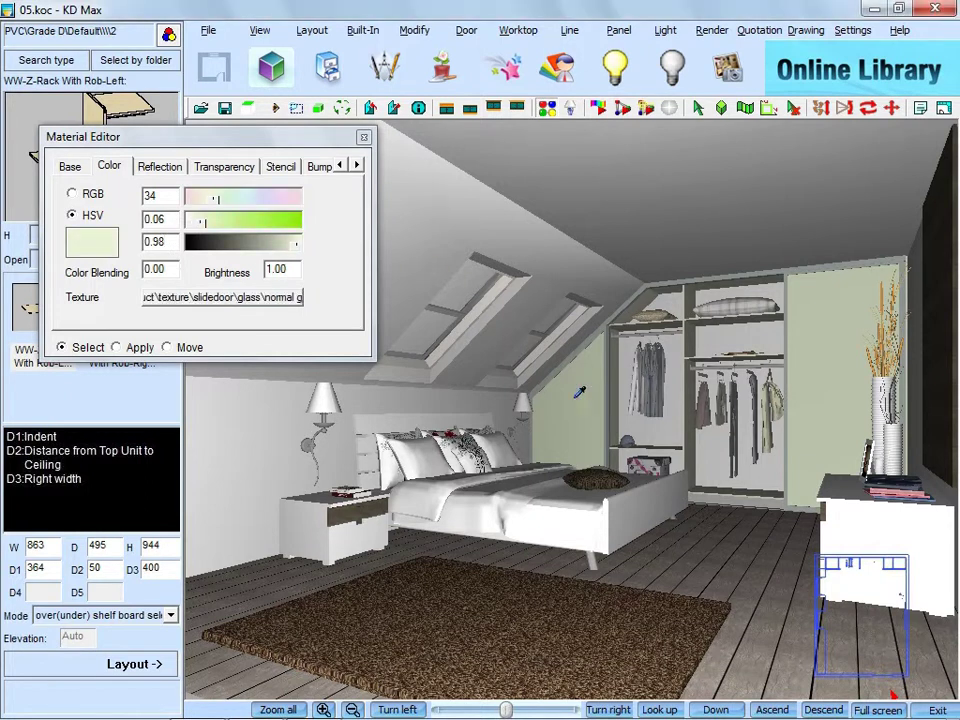
left_click(273, 306)
key("BackSpace")
key("Return")
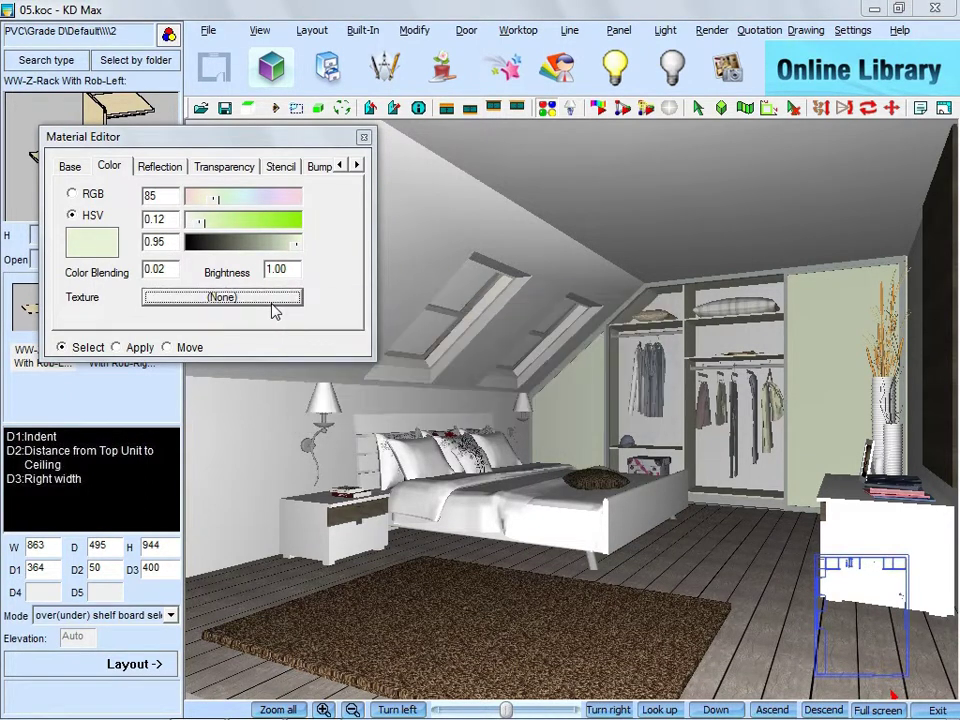
left_click_drag(163, 196, 130, 198)
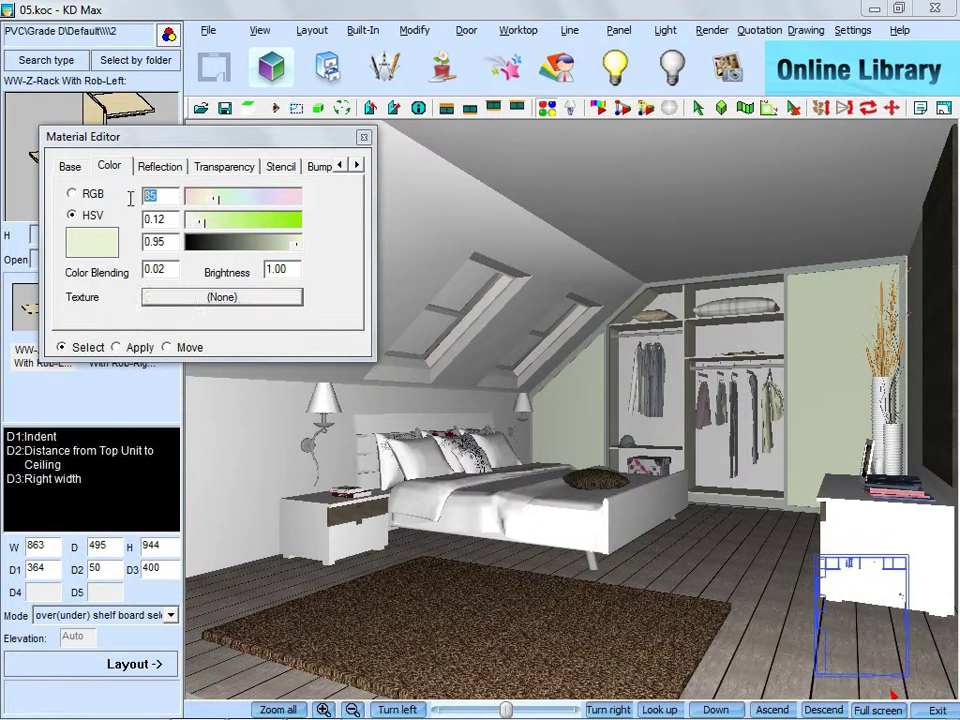
type("1")
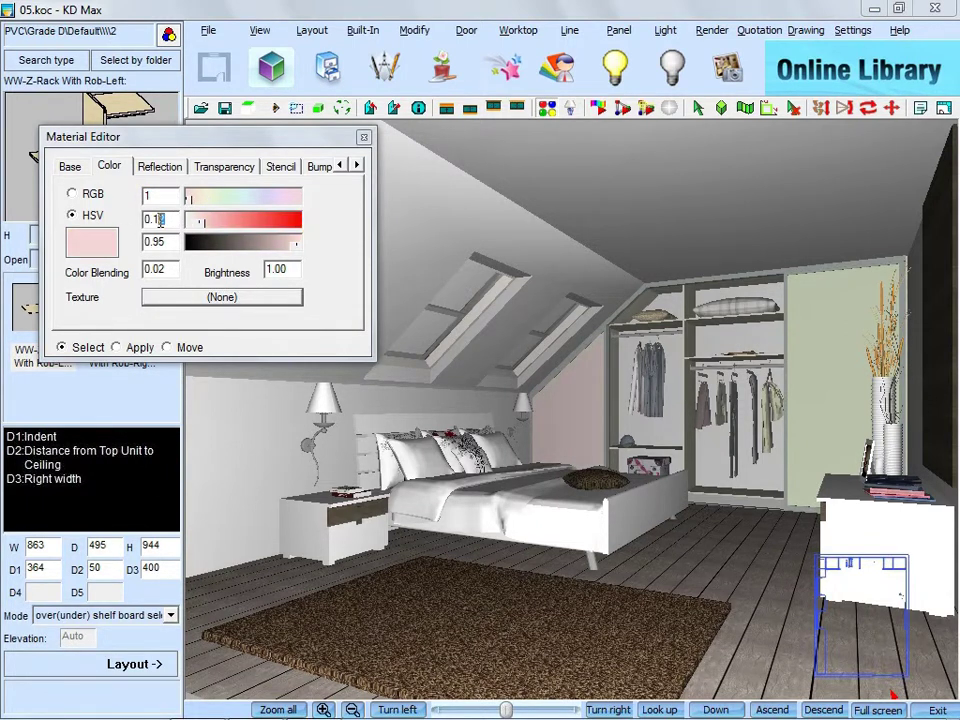
type("6")
key("BackSpace")
key("BackSpace")
type("2")
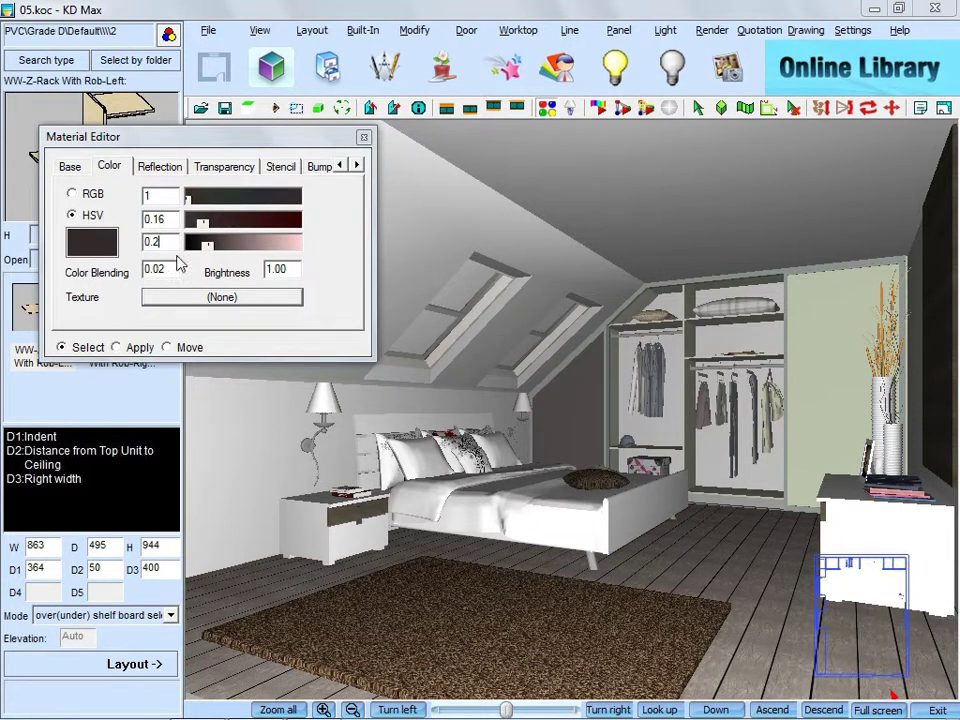
left_click(124, 347)
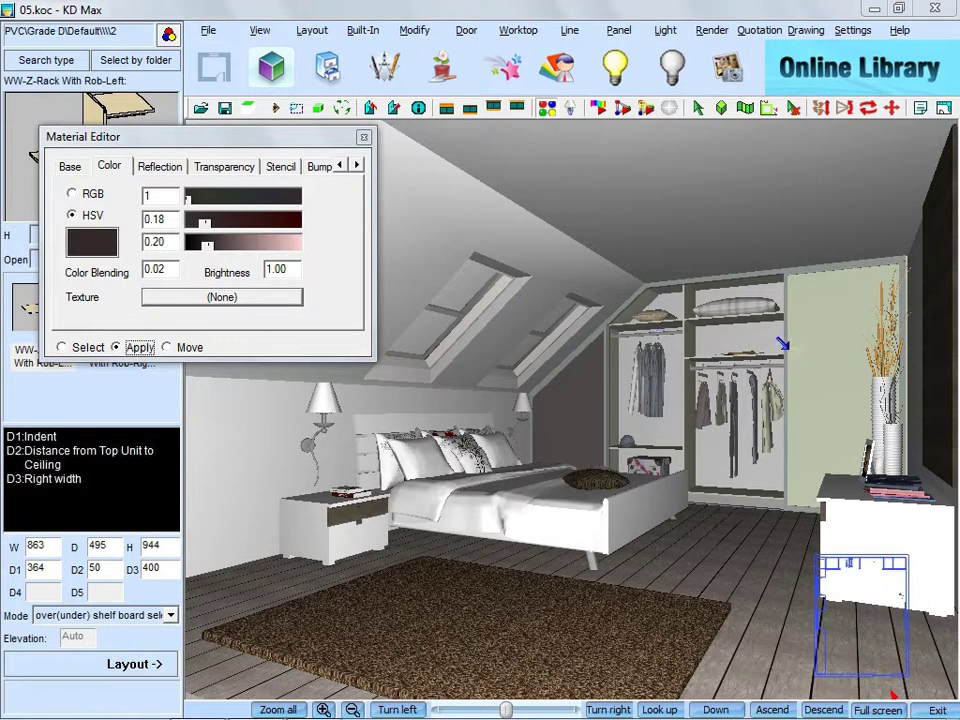
left_click(813, 360)
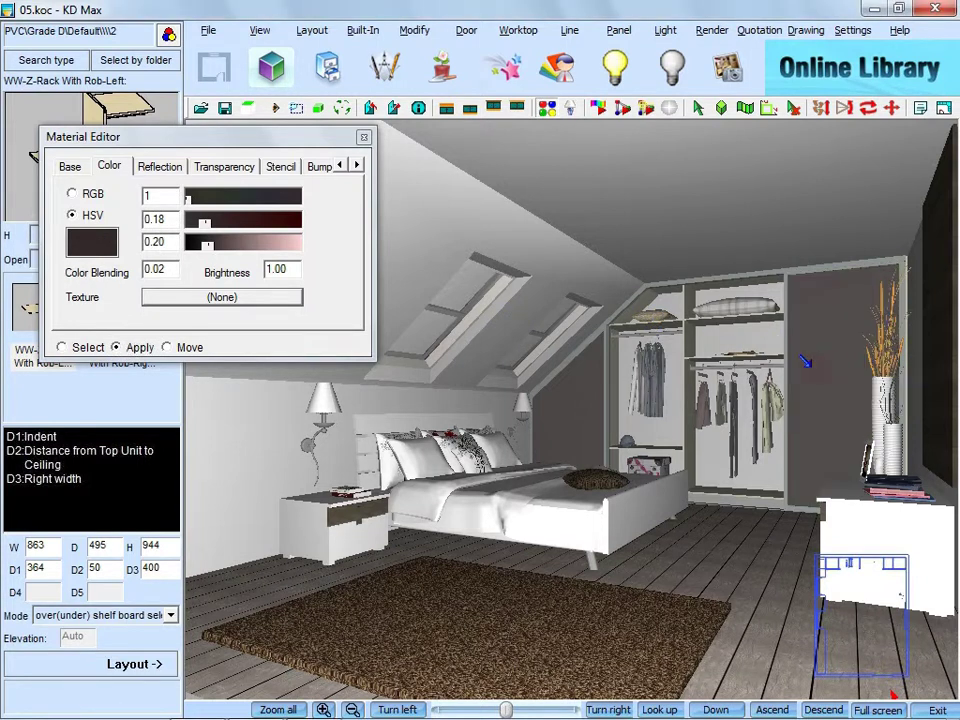
- Place two lamps by the wardrobe wall with Lights Free LayOut, then go back to the 3D view
left_click(364, 137)
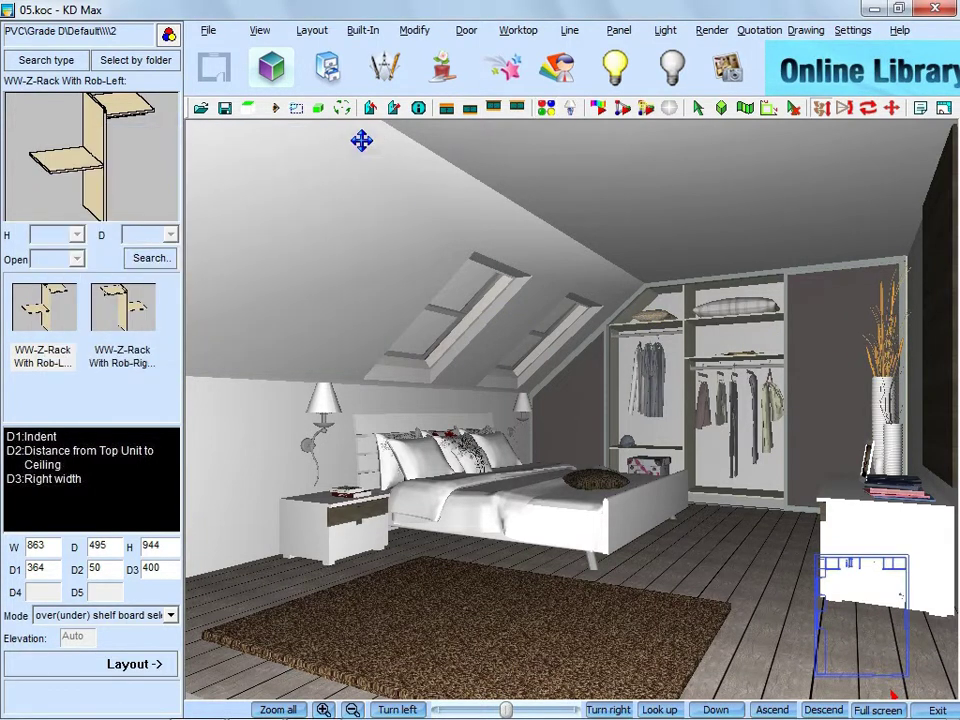
left_click(654, 32)
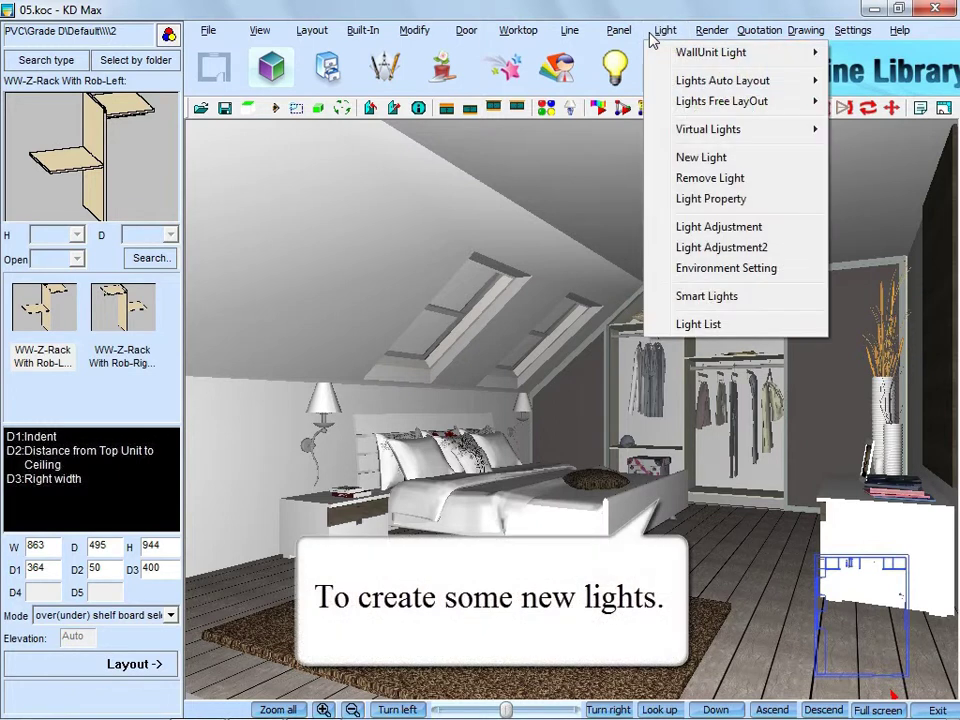
mouse_move(700, 101)
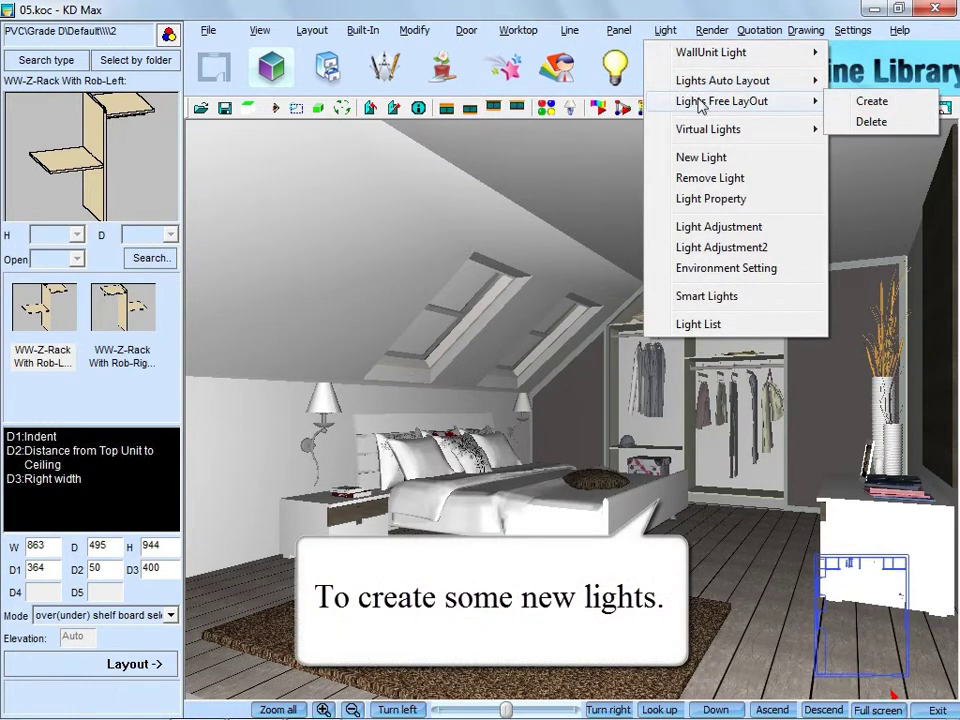
left_click(868, 104)
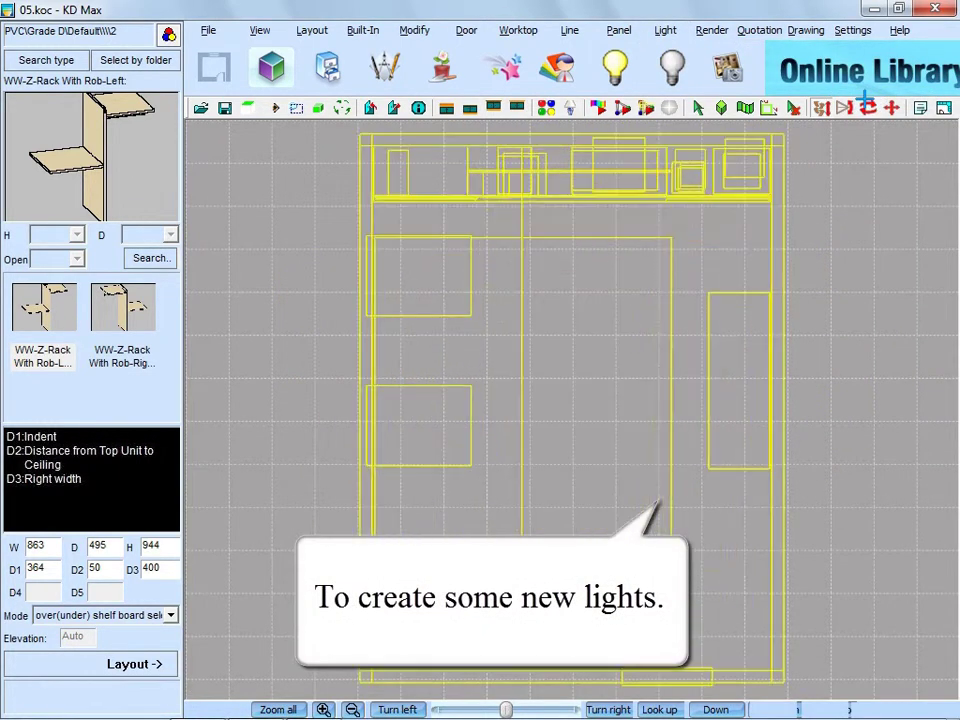
left_click(505, 402)
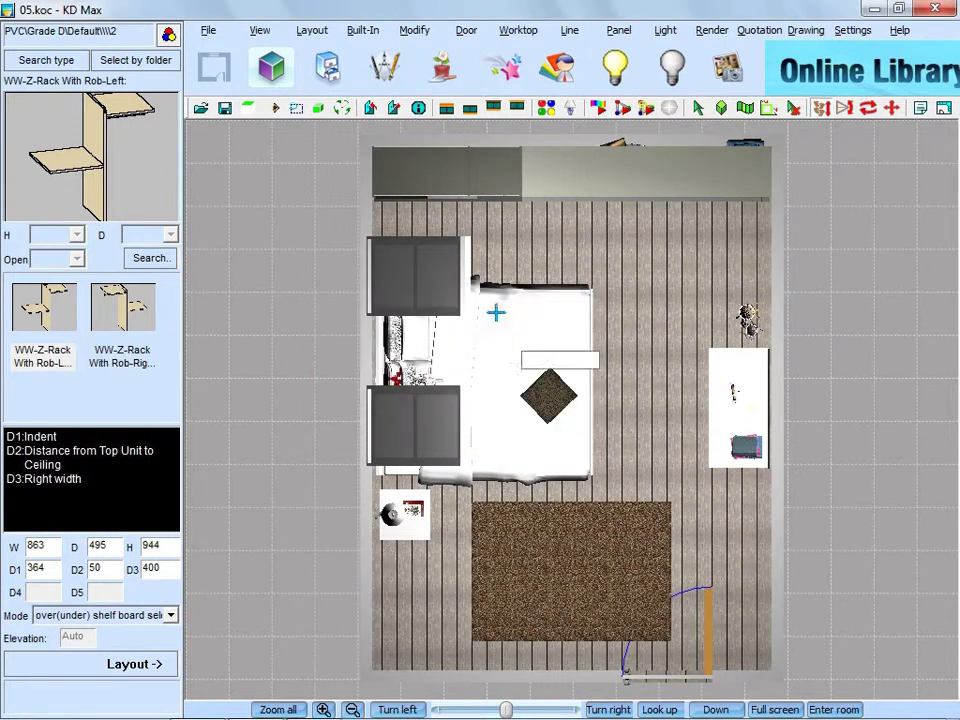
left_click(514, 217)
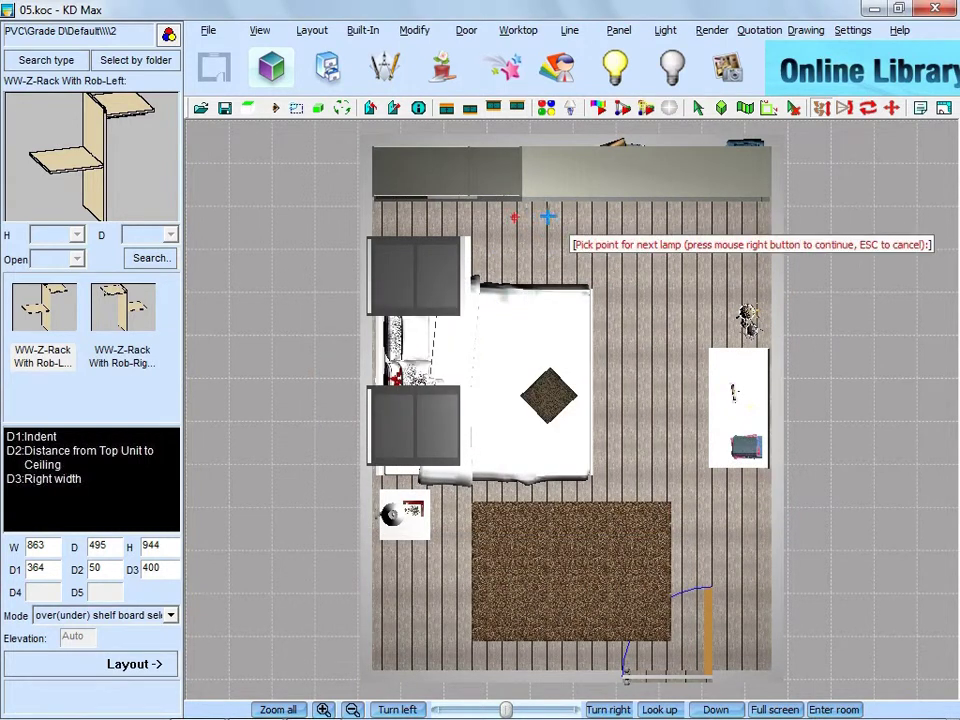
left_click(605, 217)
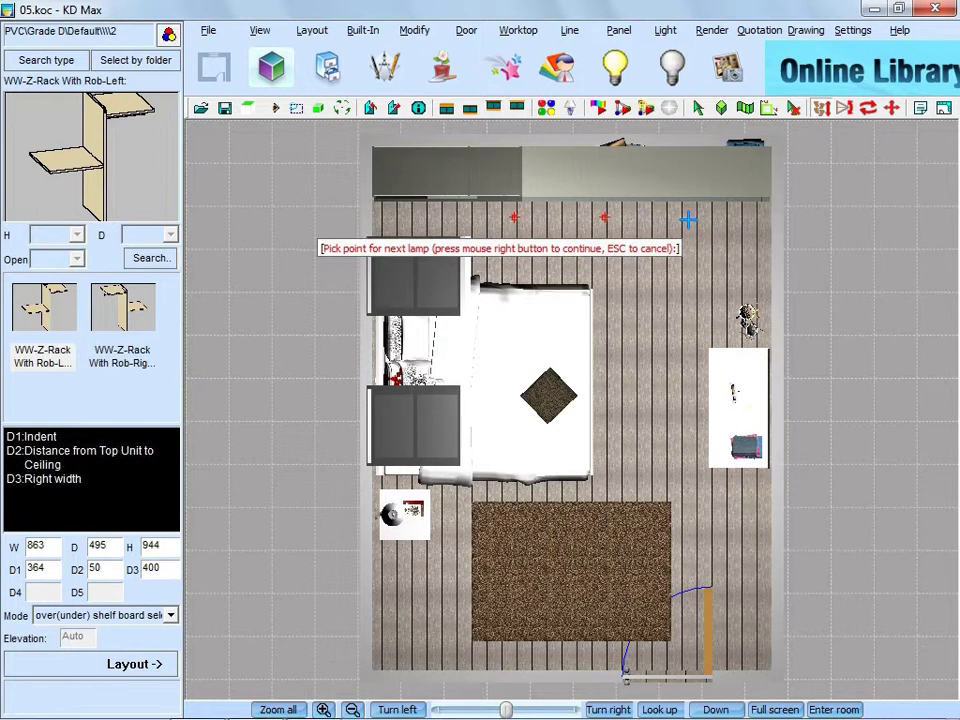
right_click(655, 274)
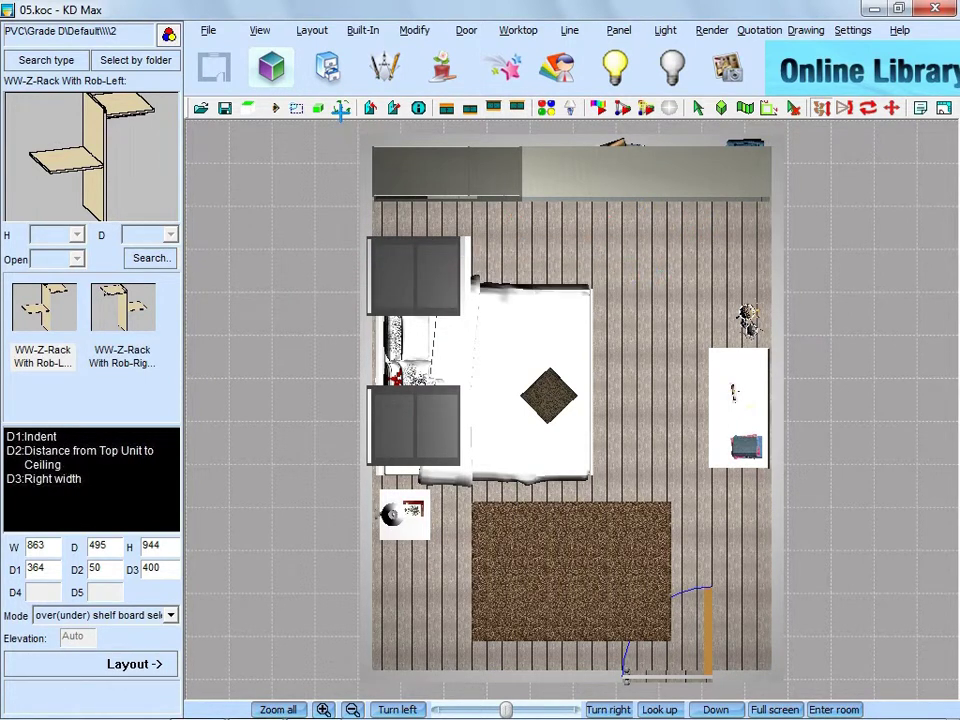
left_click(342, 109)
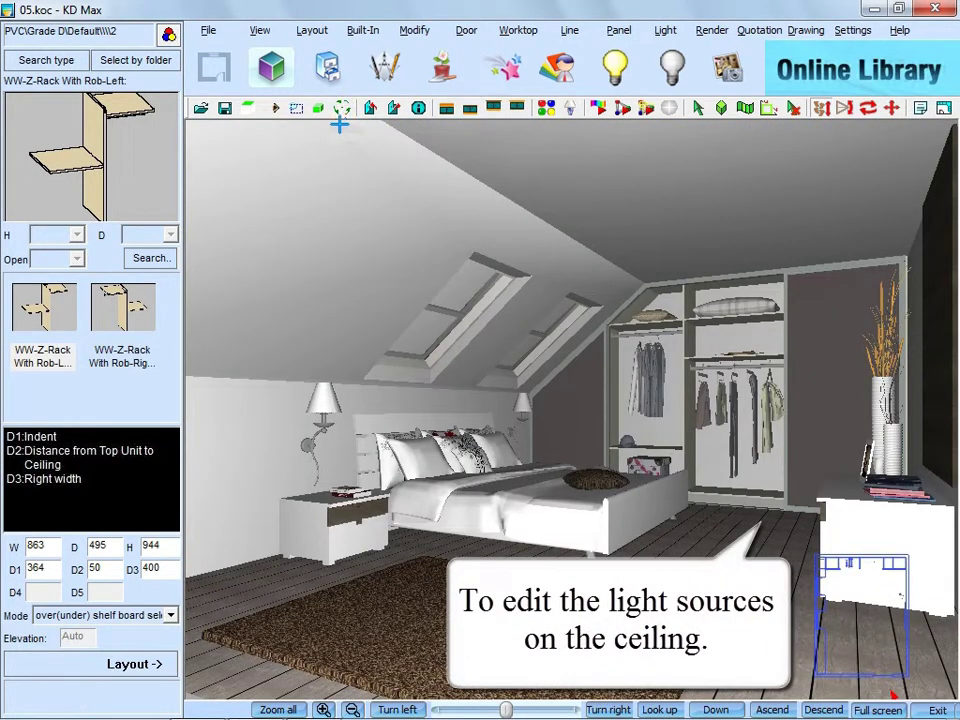
- Set the three 60 W ceiling spotlights to IES type using 06.ies at 30 lm power
left_click(570, 108)
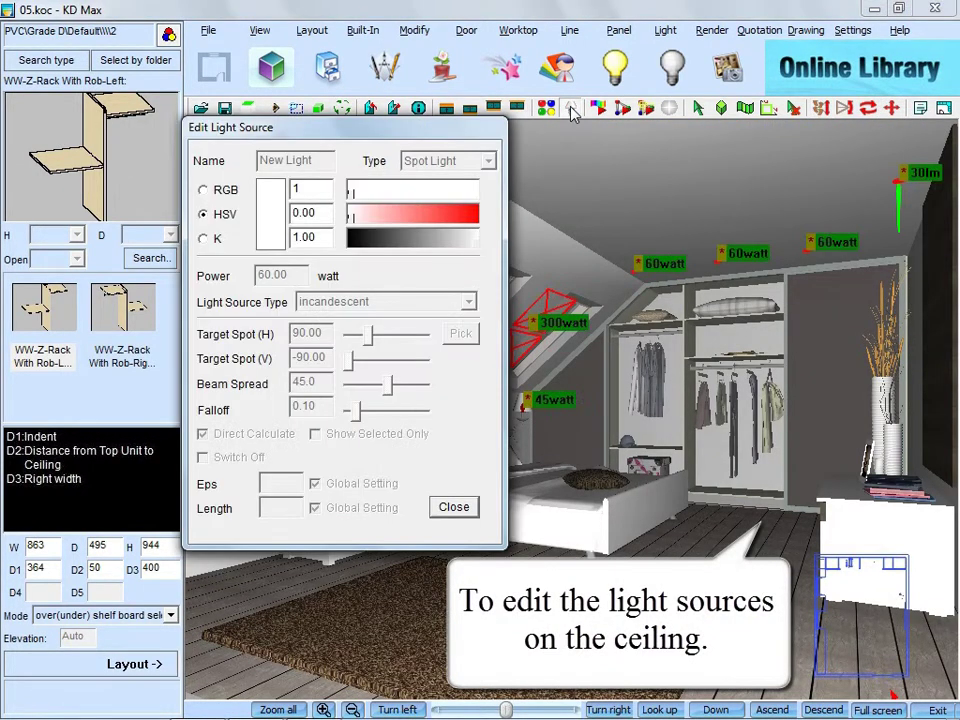
left_click_drag(603, 205, 835, 318)
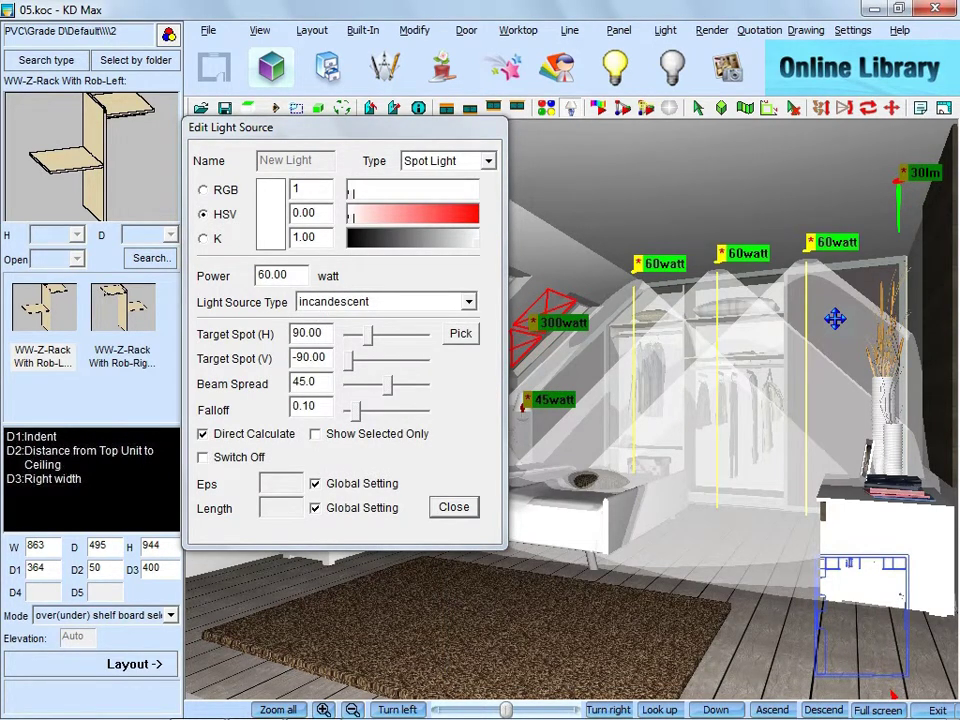
left_click(488, 161)
left_click(480, 221)
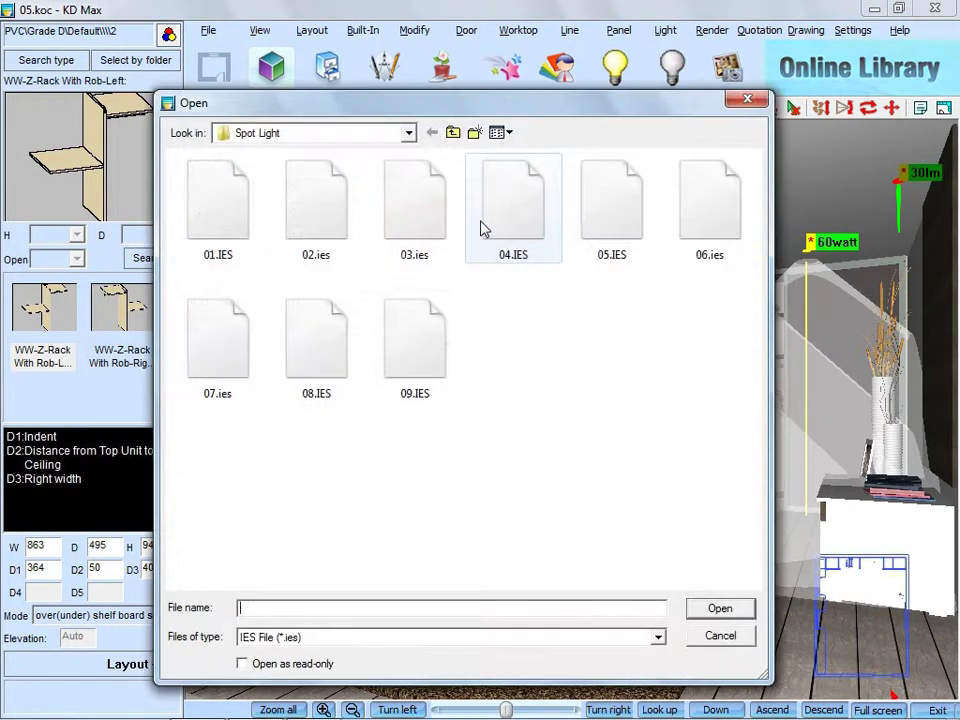
left_click(703, 235)
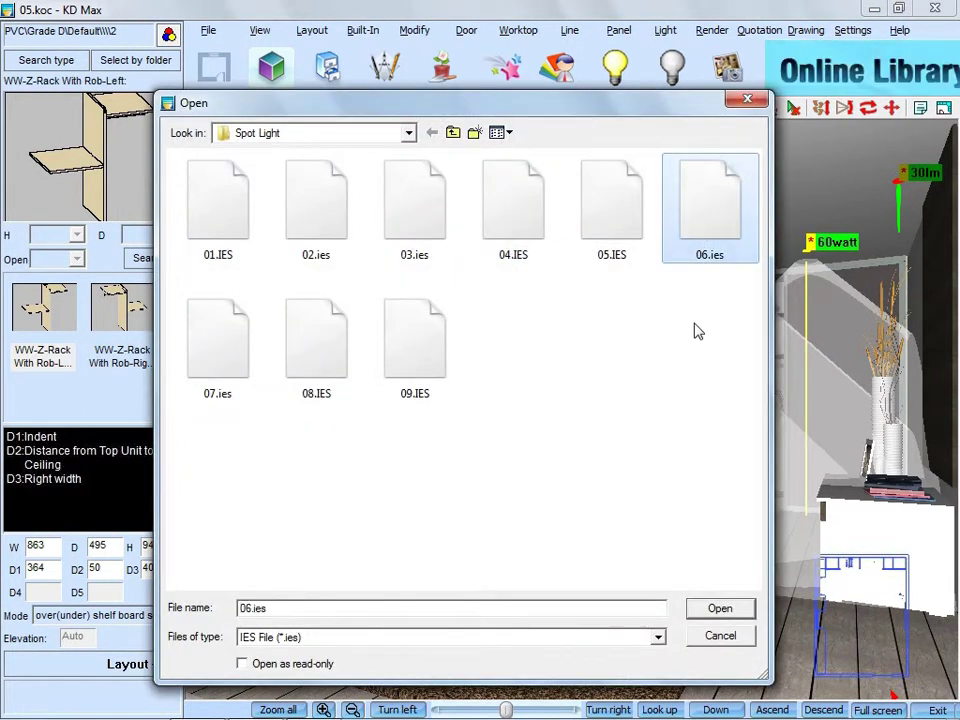
left_click(721, 610)
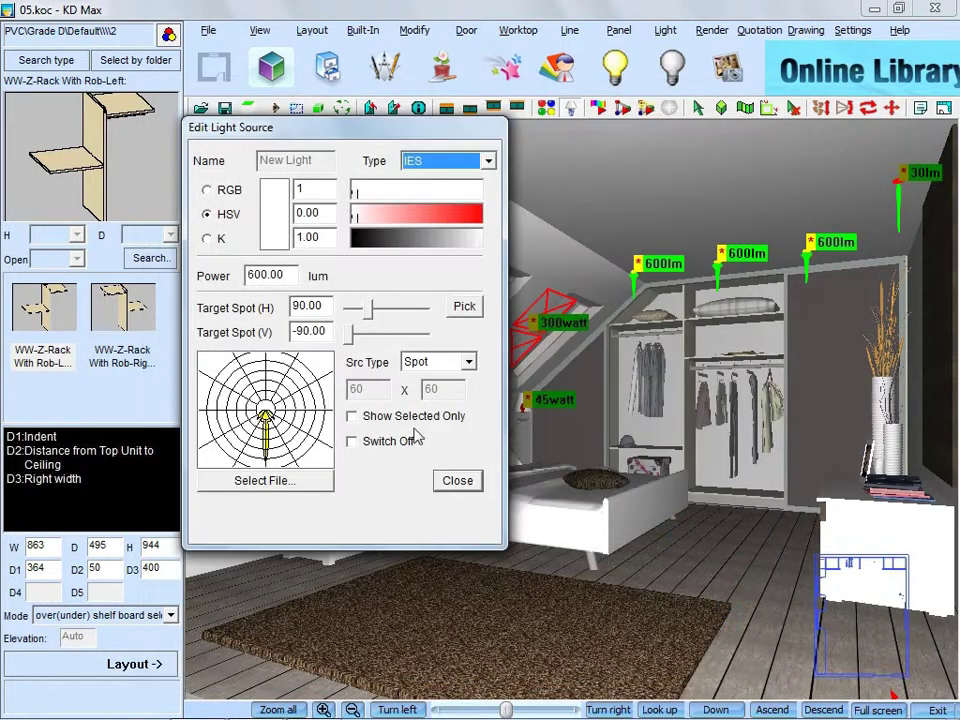
left_click_drag(264, 276, 195, 282)
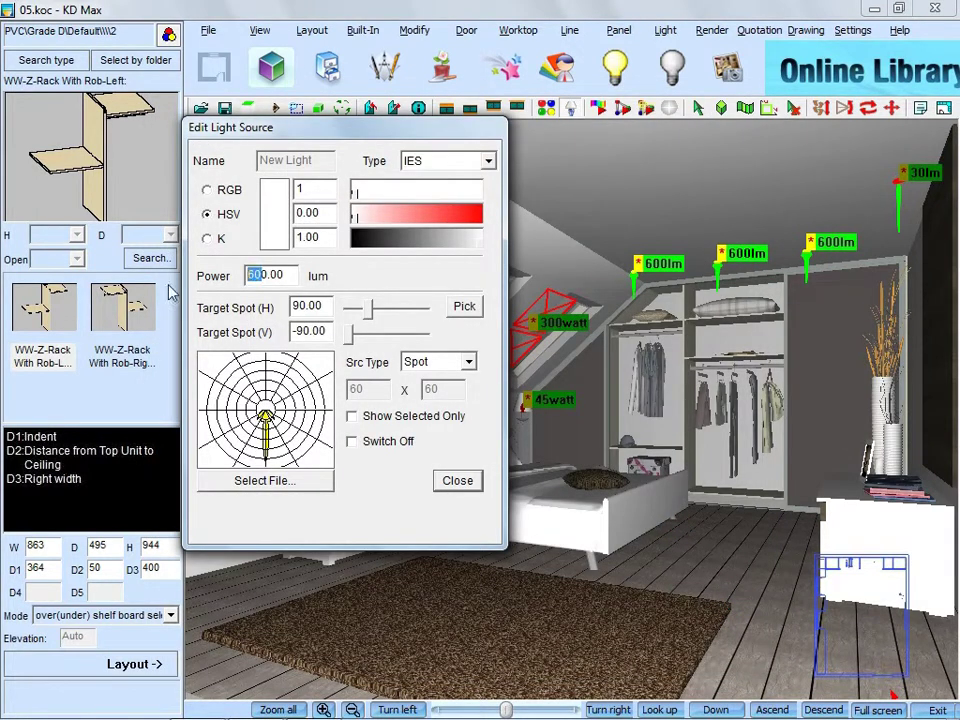
type("3")
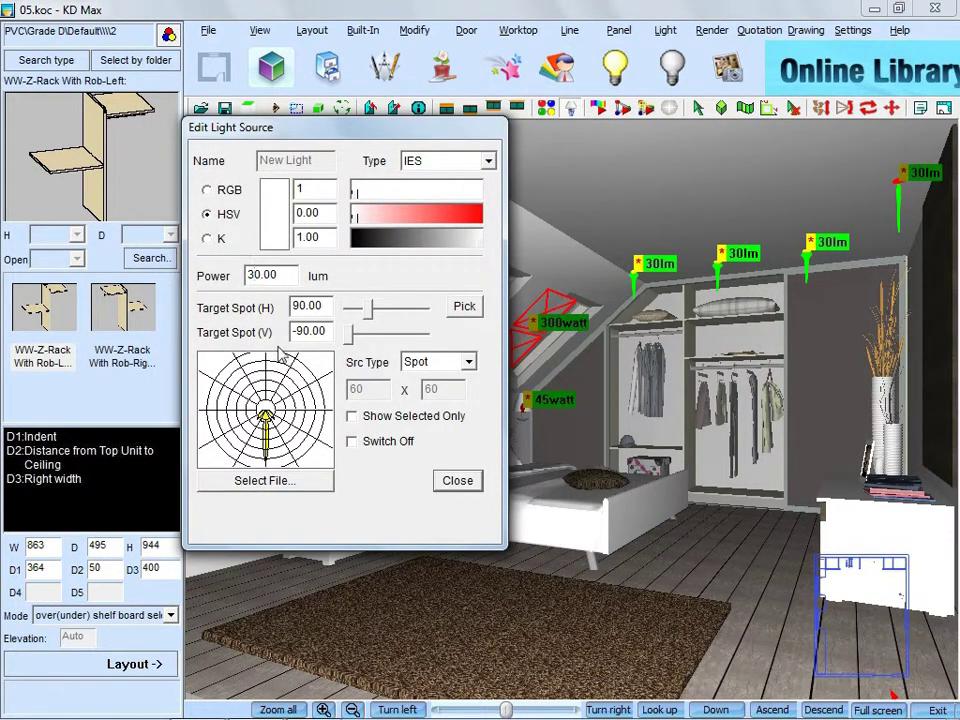
left_click(458, 482)
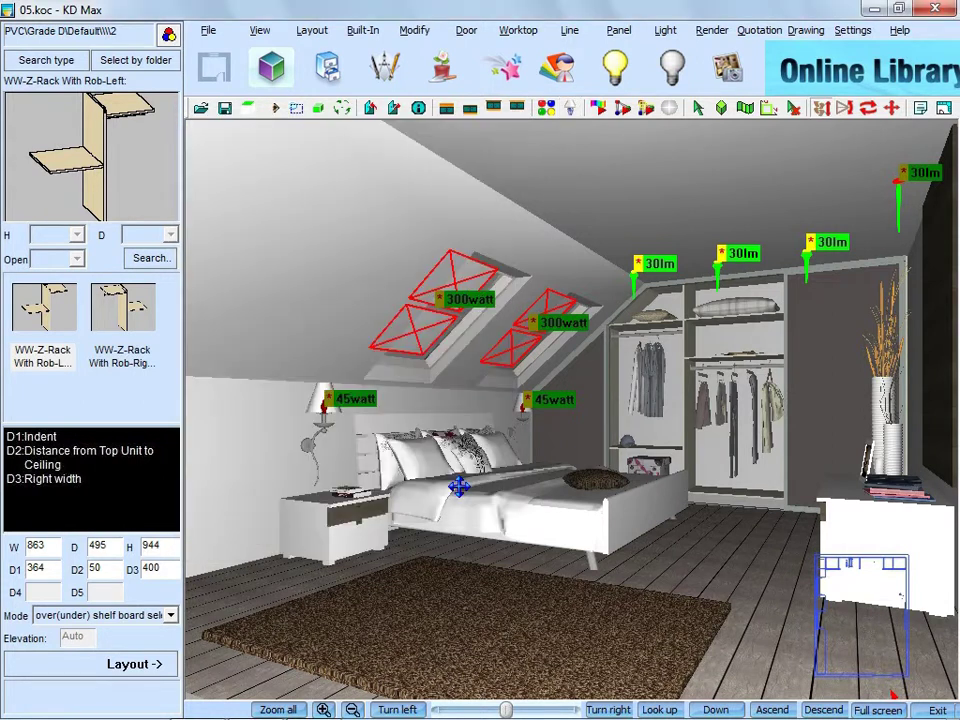
- Raytrace the bedroom with lights on, stop the render, and bring up the Preview quality choices
left_click(617, 70)
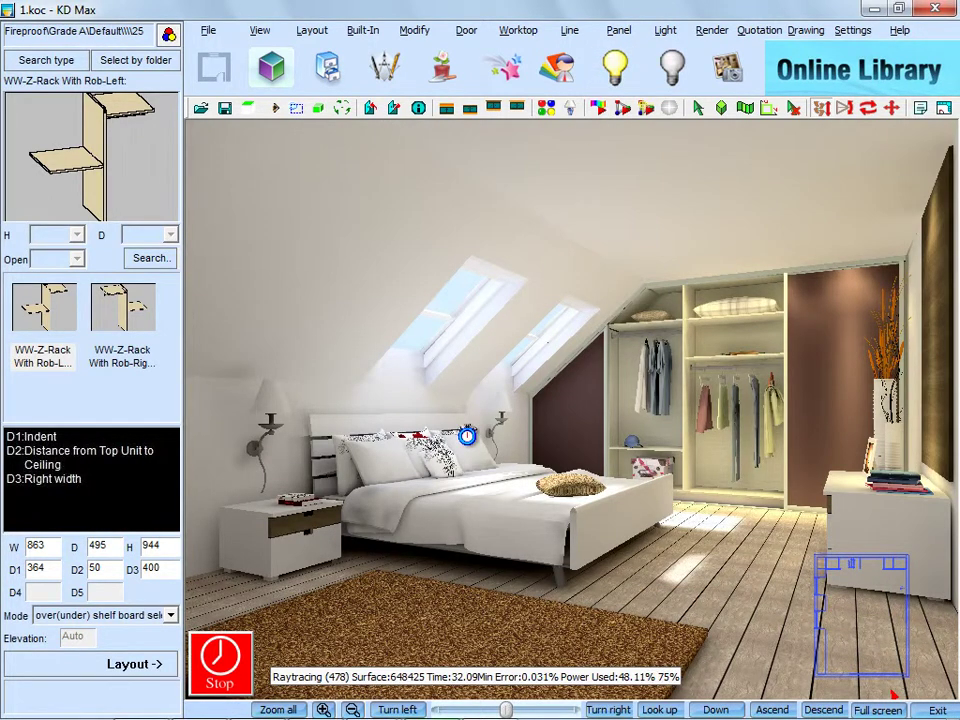
left_click(226, 678)
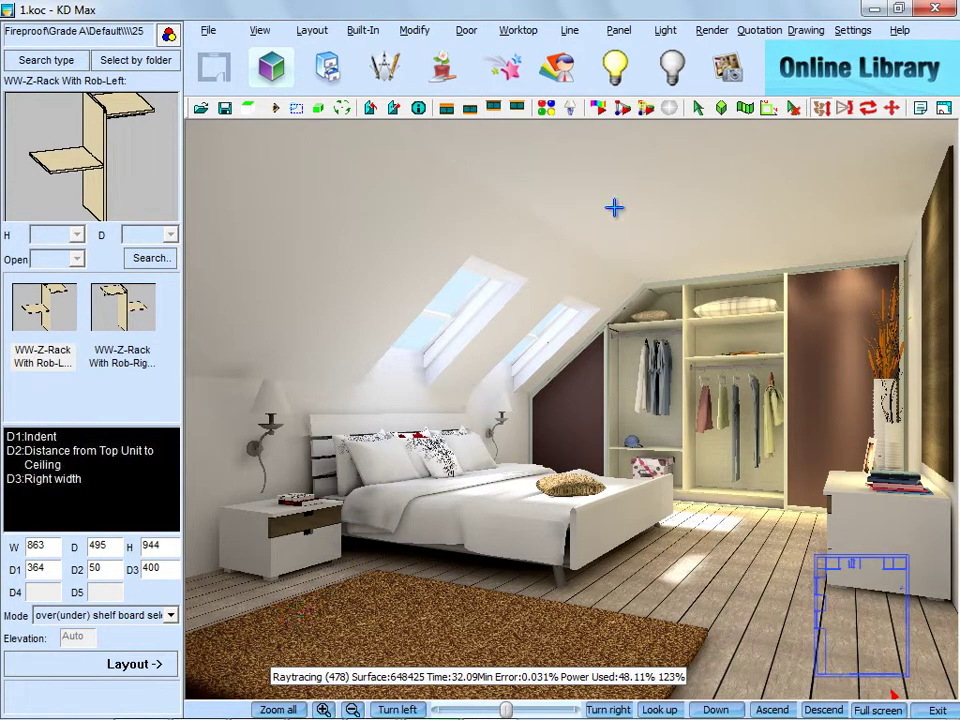
left_click(727, 66)
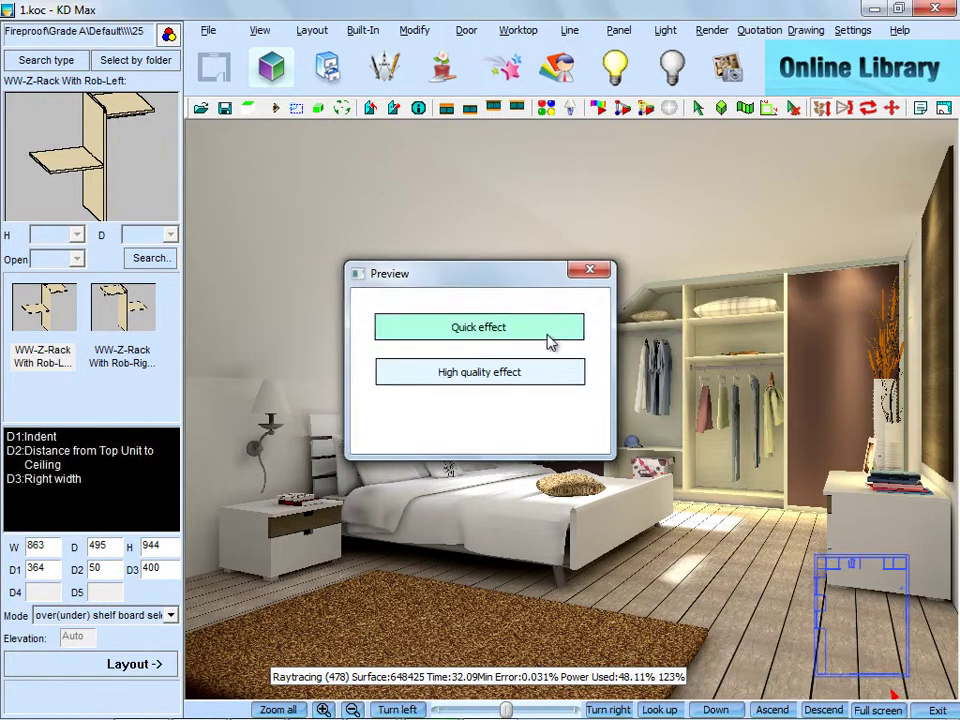
- Render a quick preview and save the picture to the Desktop as 1
left_click(551, 338)
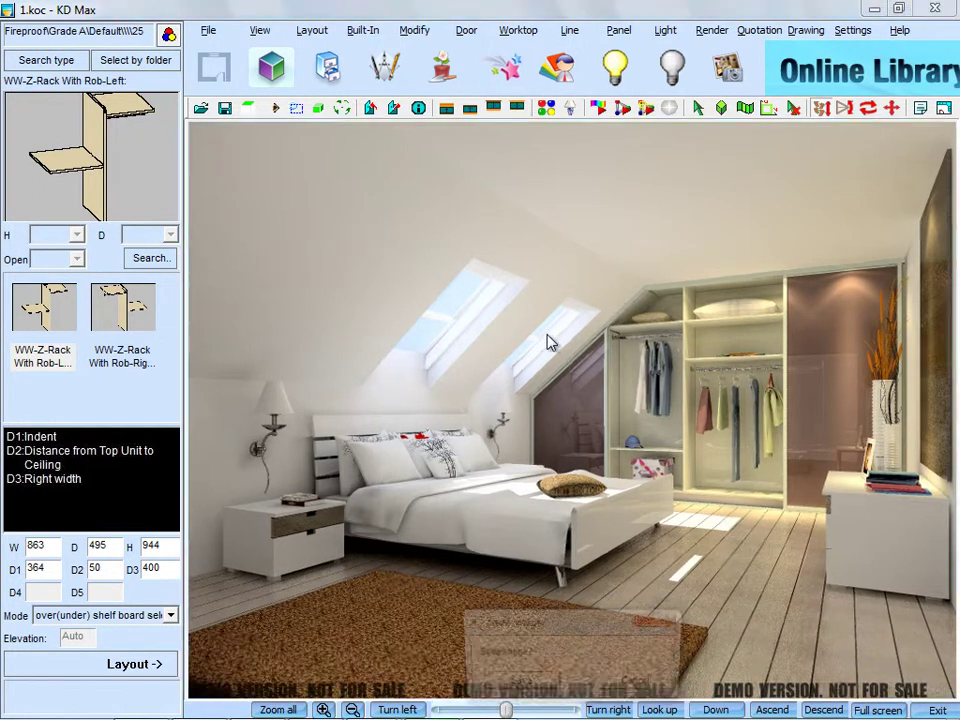
left_click(516, 684)
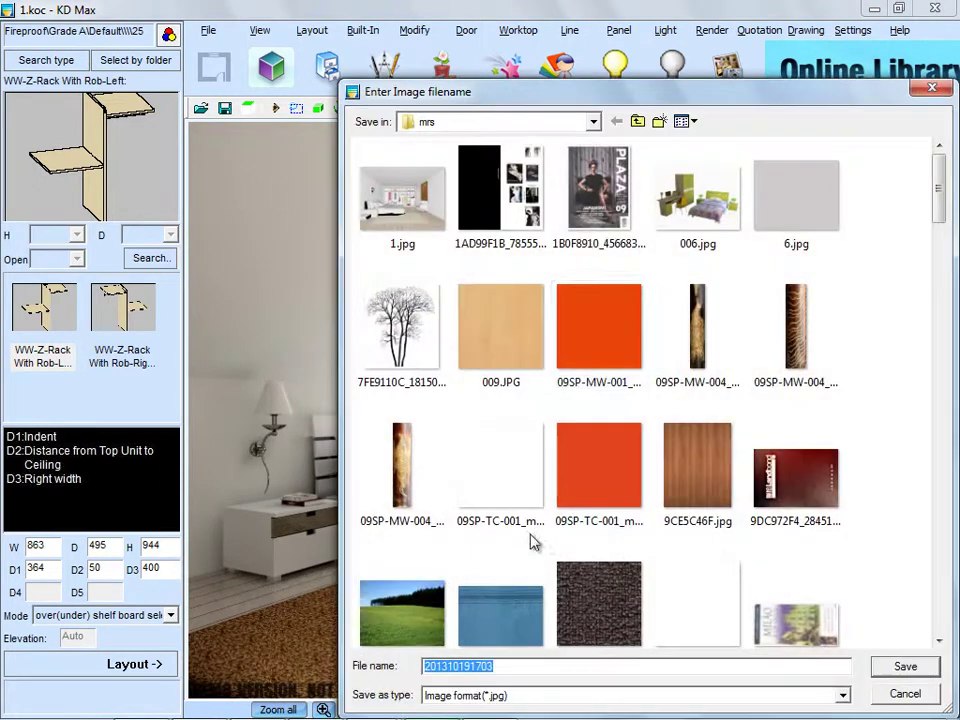
left_click(594, 122)
left_click(571, 144)
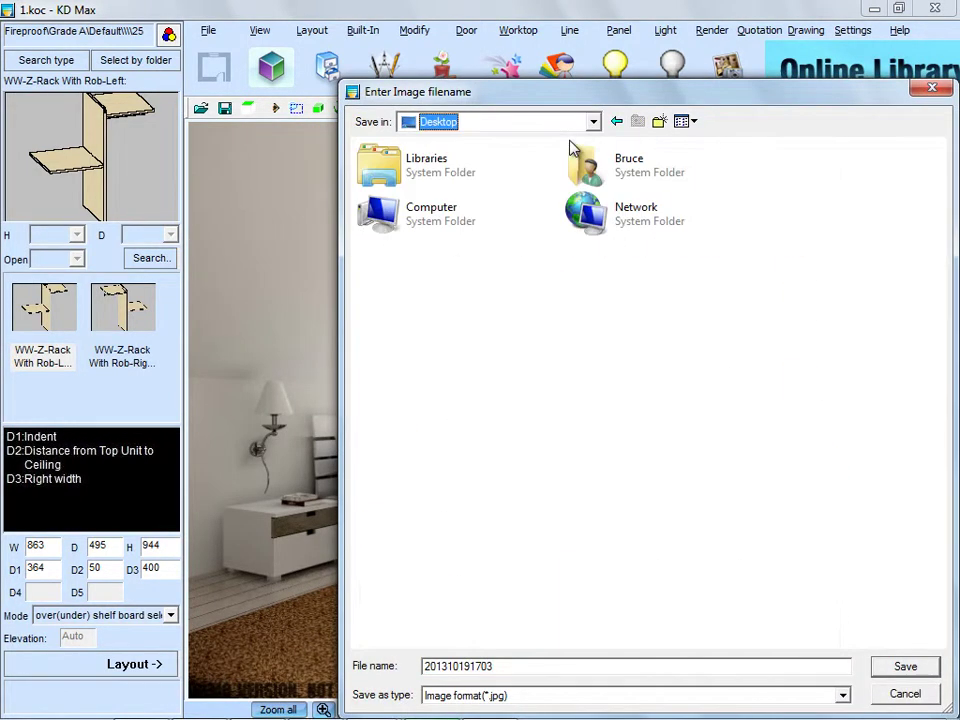
double_click(531, 667)
type("1")
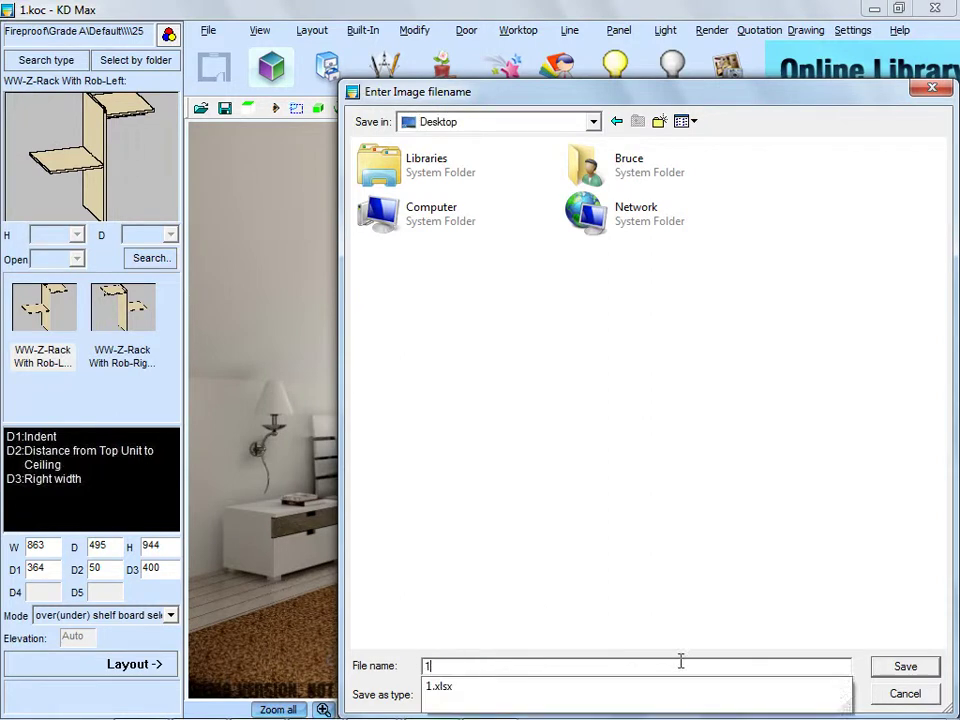
left_click(878, 676)
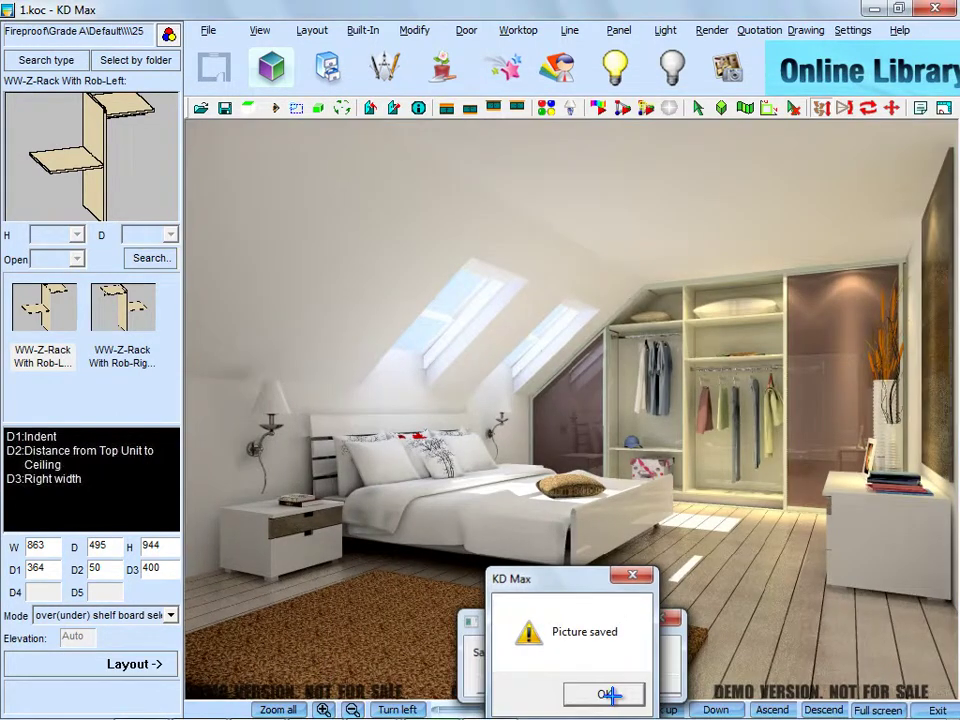
- Export the full itemised quotation list, not just the total, to Excel
left_click(604, 693)
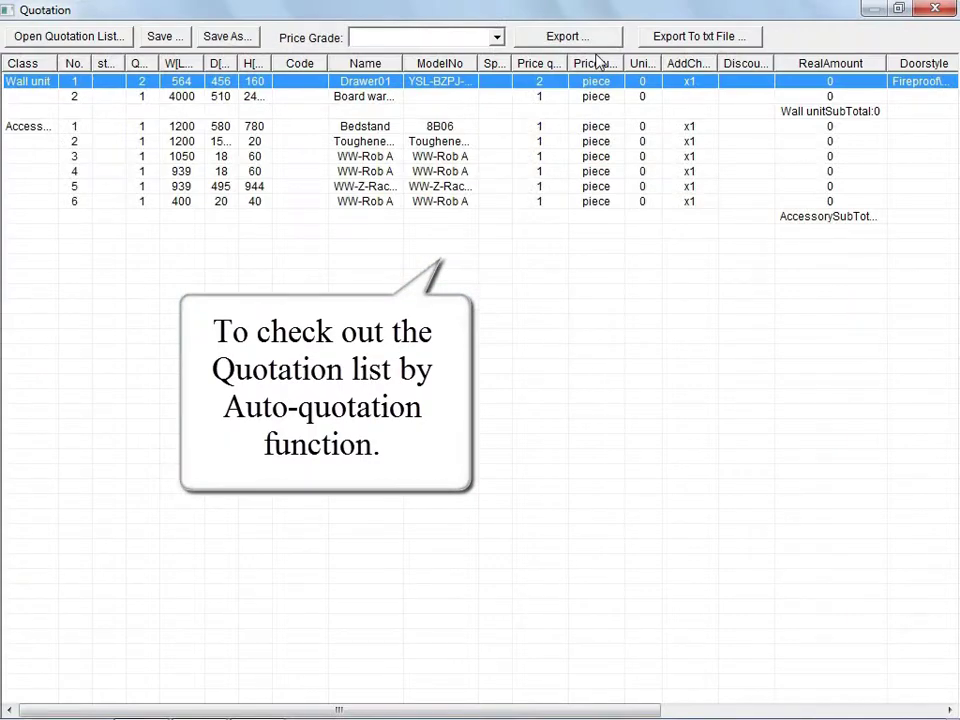
left_click(600, 40)
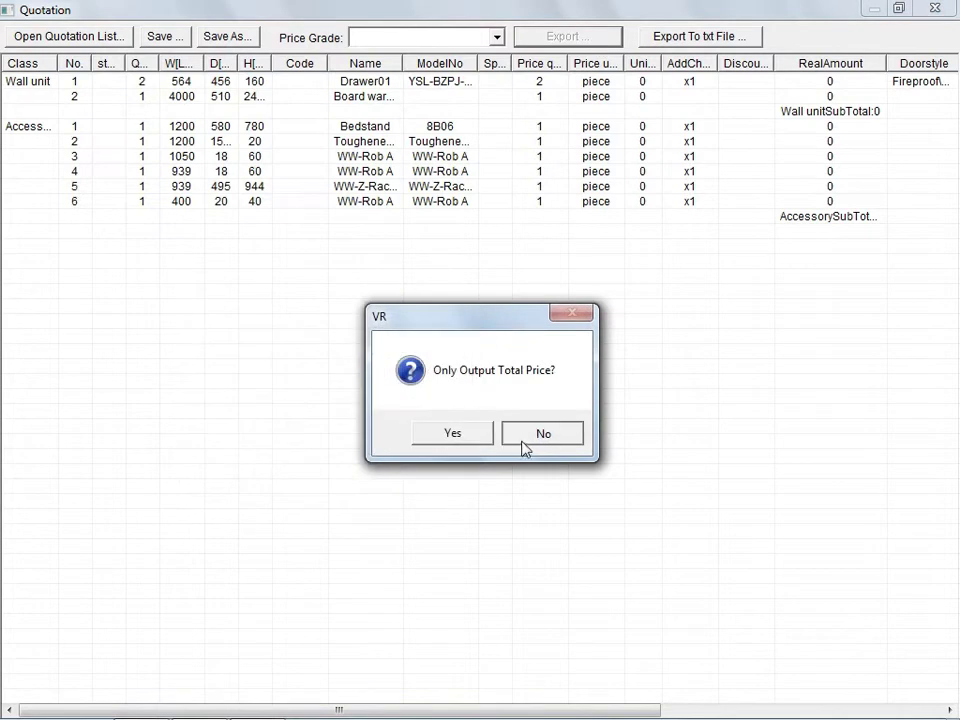
left_click(541, 433)
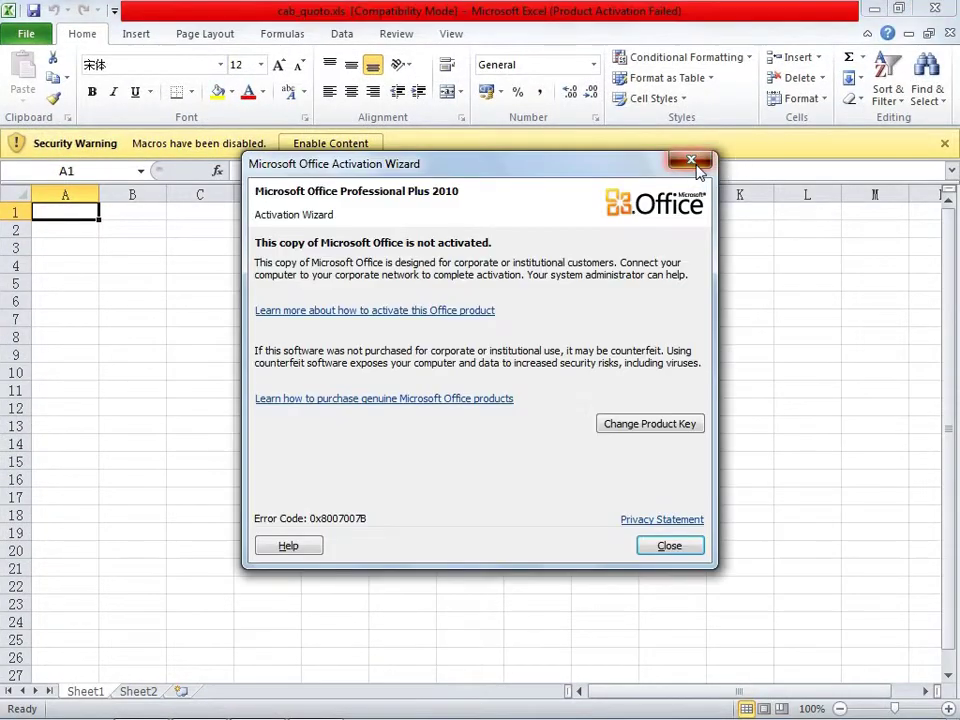
- Dismiss the activation notice, enable the workbook's macros to fill the Quotation Table, then close Excel
left_click(691, 162)
left_click(349, 145)
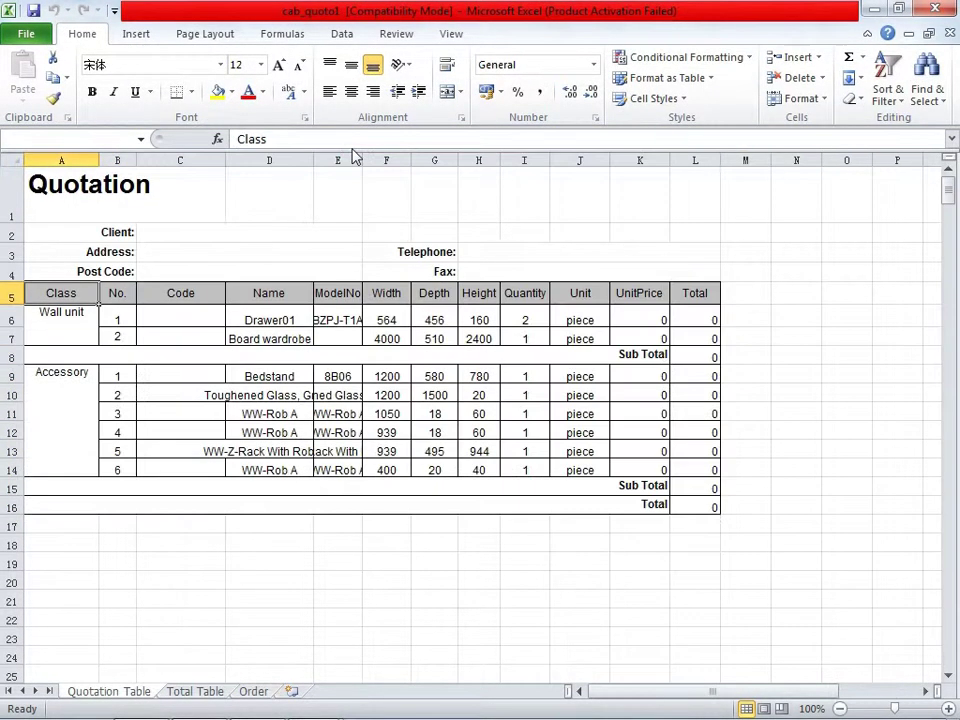
left_click(562, 13)
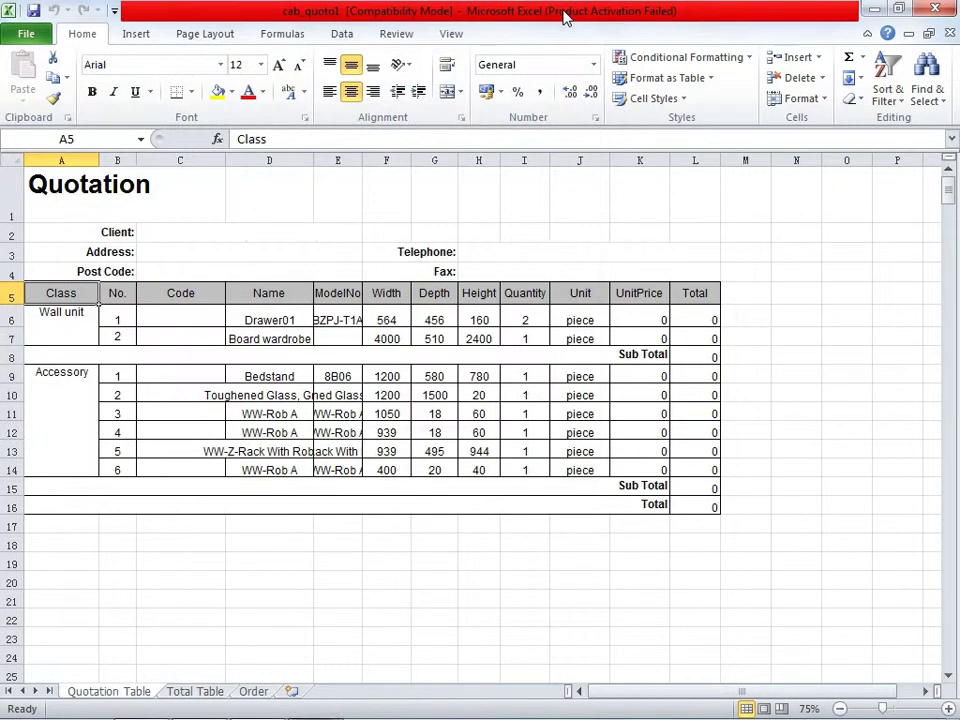
left_click(934, 10)
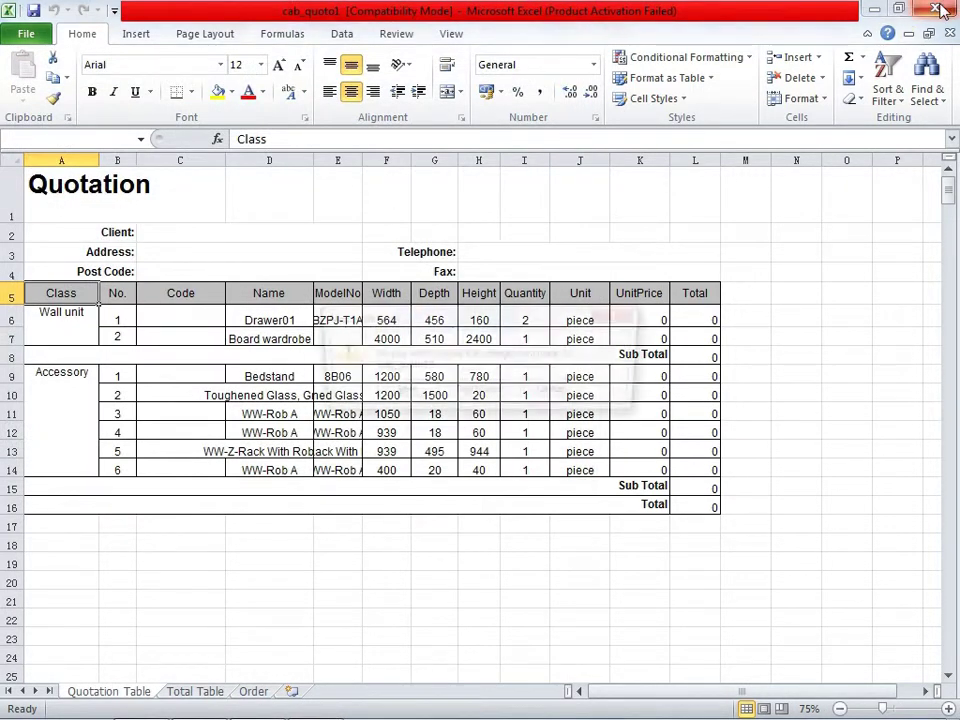
- Discard the Excel workbook, close the quotation list, and switch the scene lights off
left_click(505, 396)
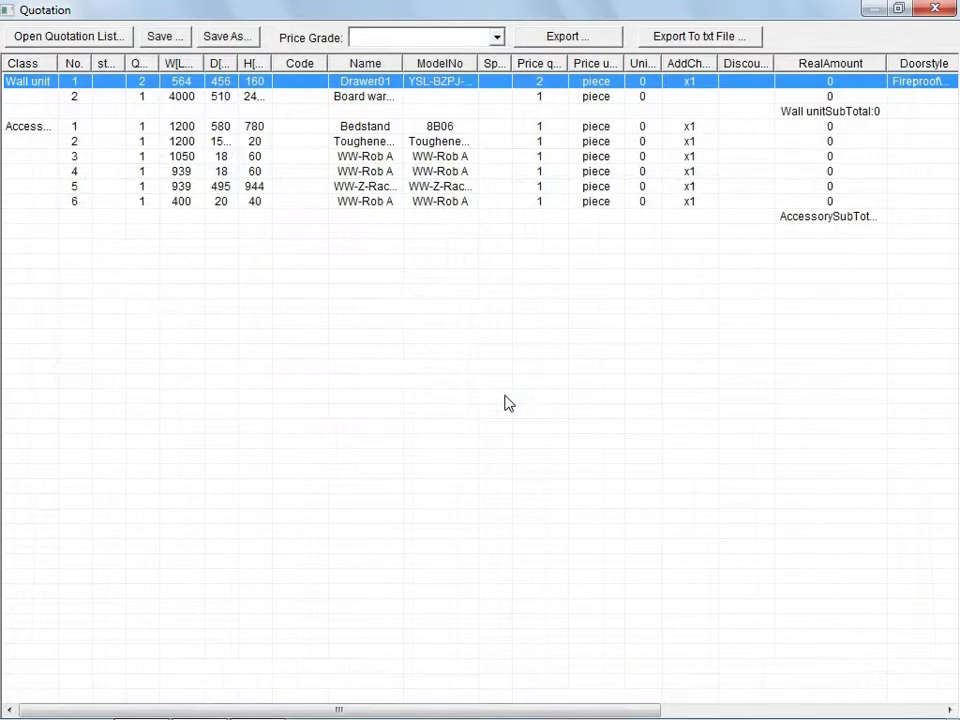
left_click(934, 10)
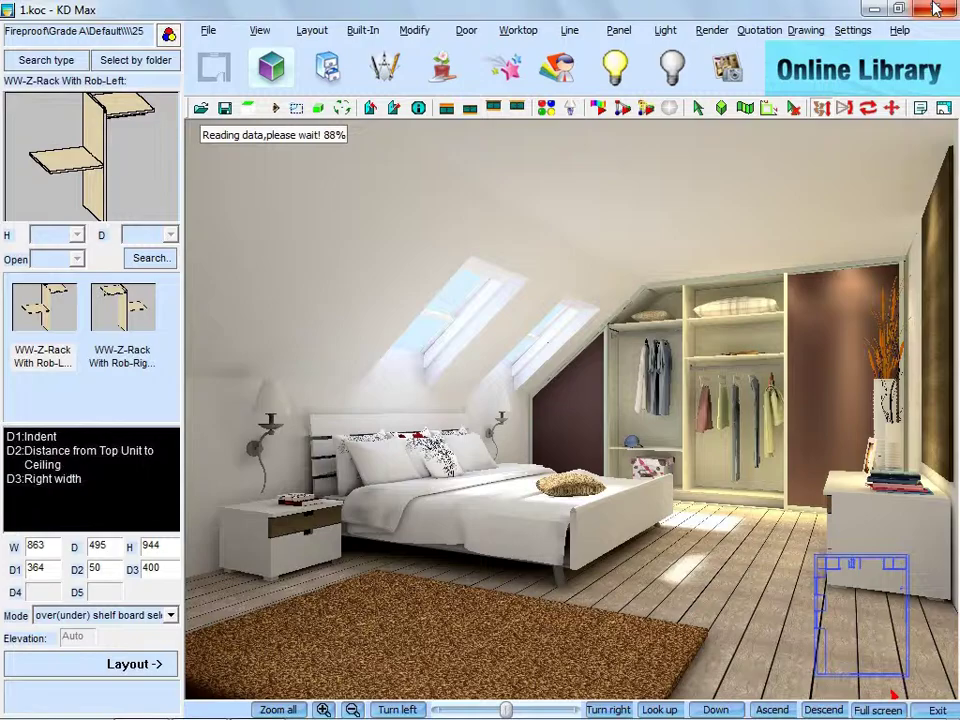
left_click(679, 77)
left_click(455, 432)
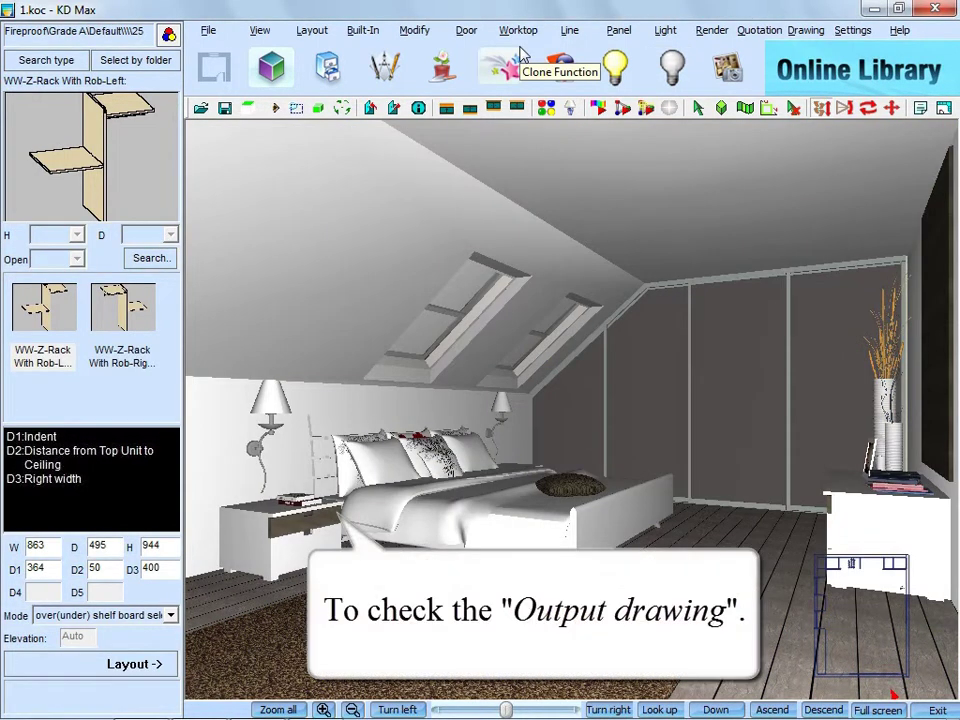
- Output the wardrobe drawings to CAD via Built-In > Output Drawing with current settings
left_click(363, 30)
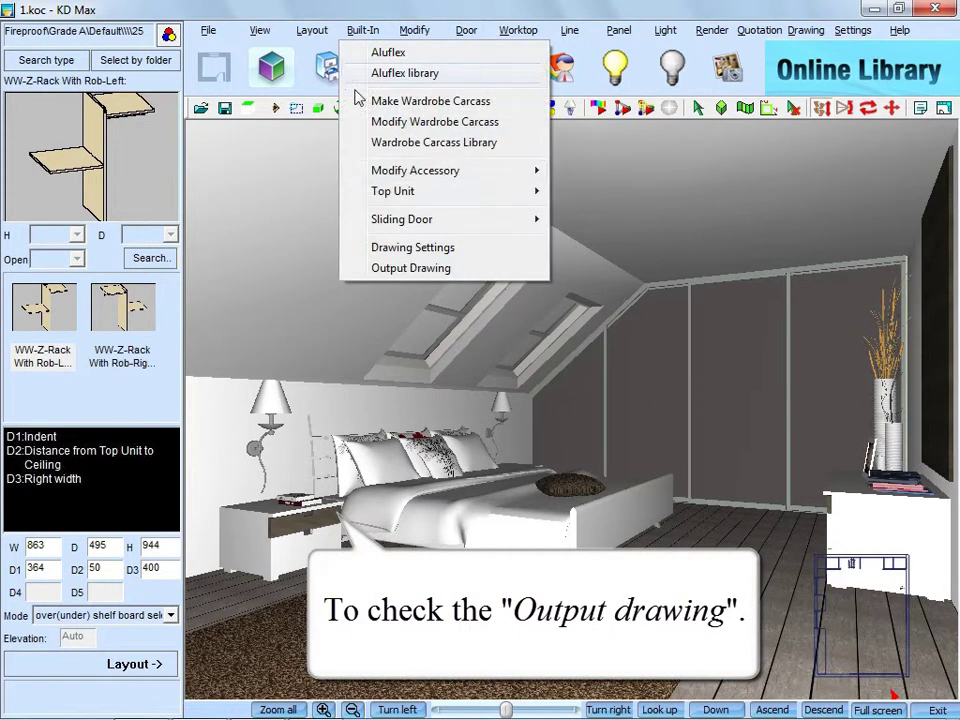
left_click(408, 269)
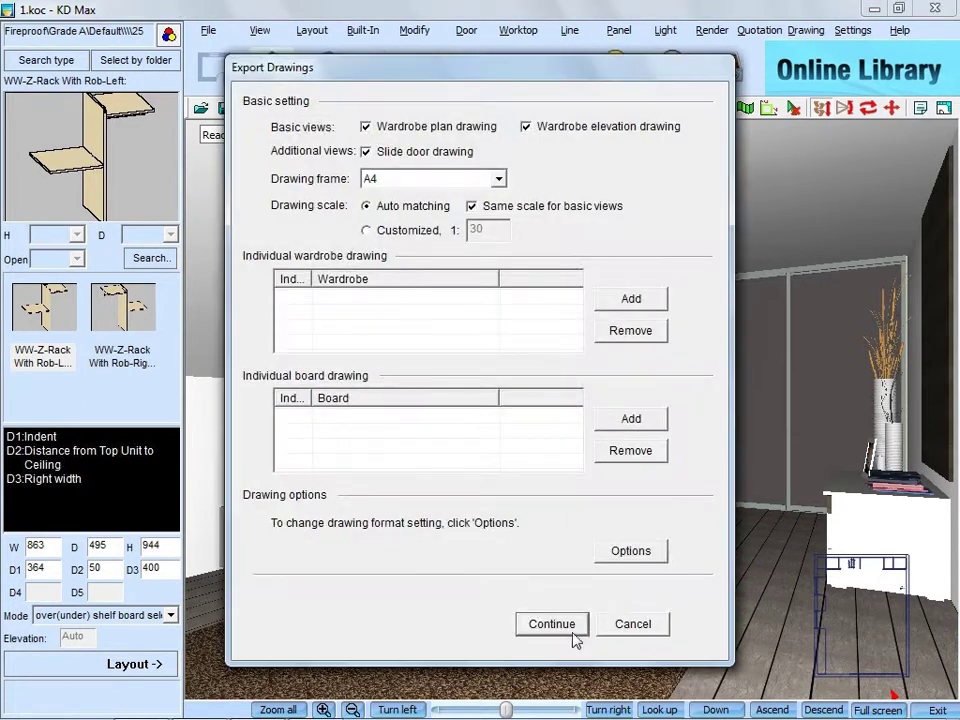
left_click(551, 624)
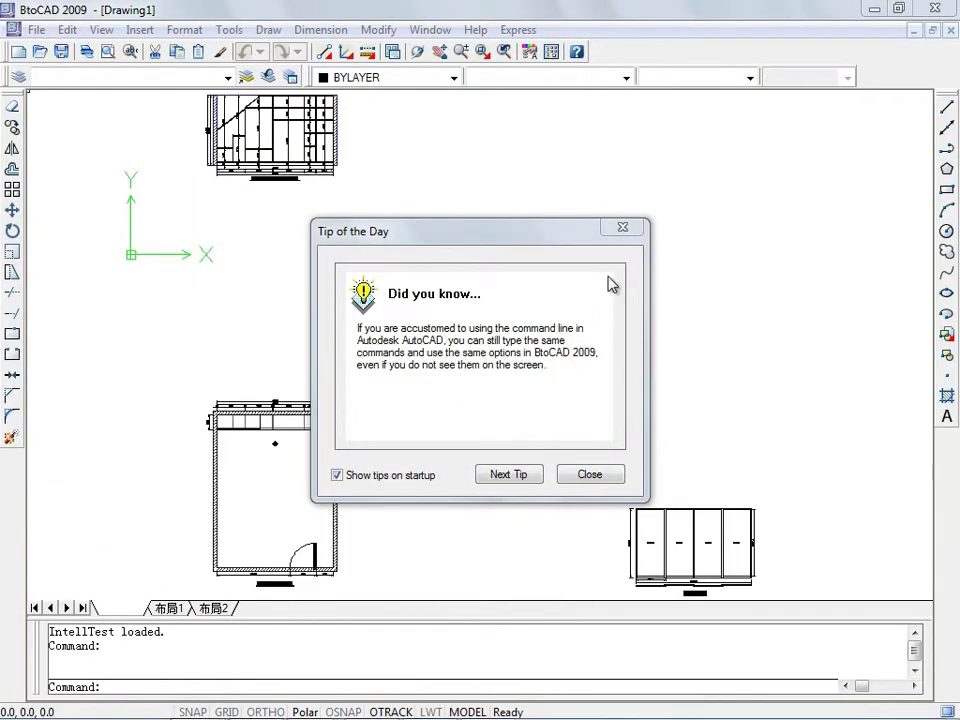
- Zoom in on the wardrobe elevation drawing, then return to the full view
left_click(623, 226)
scroll(577, 331, "down", 2)
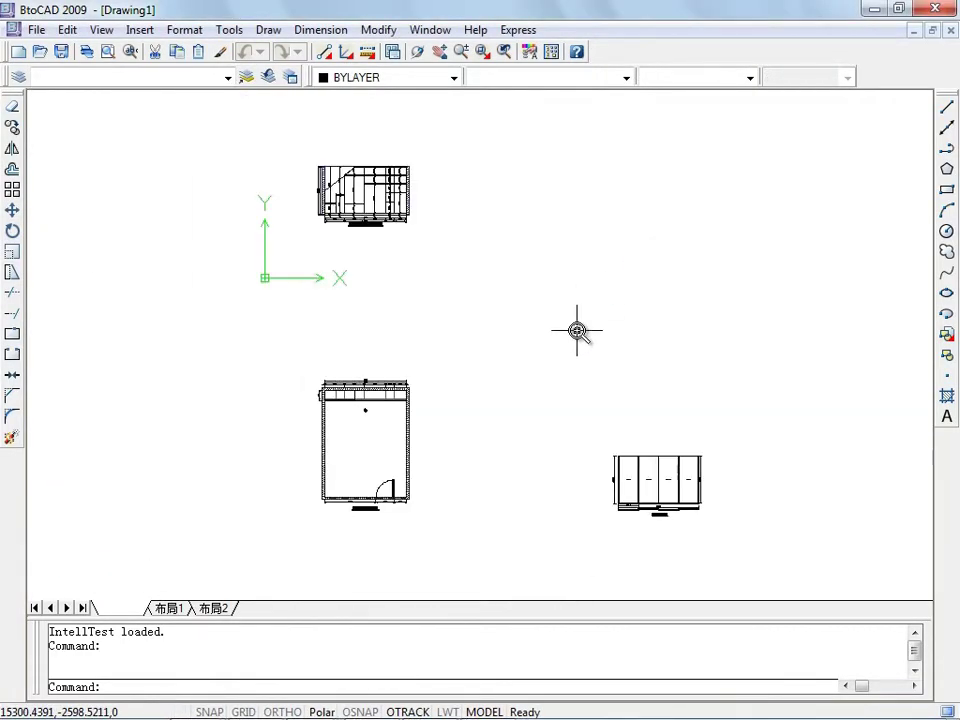
left_click(485, 51)
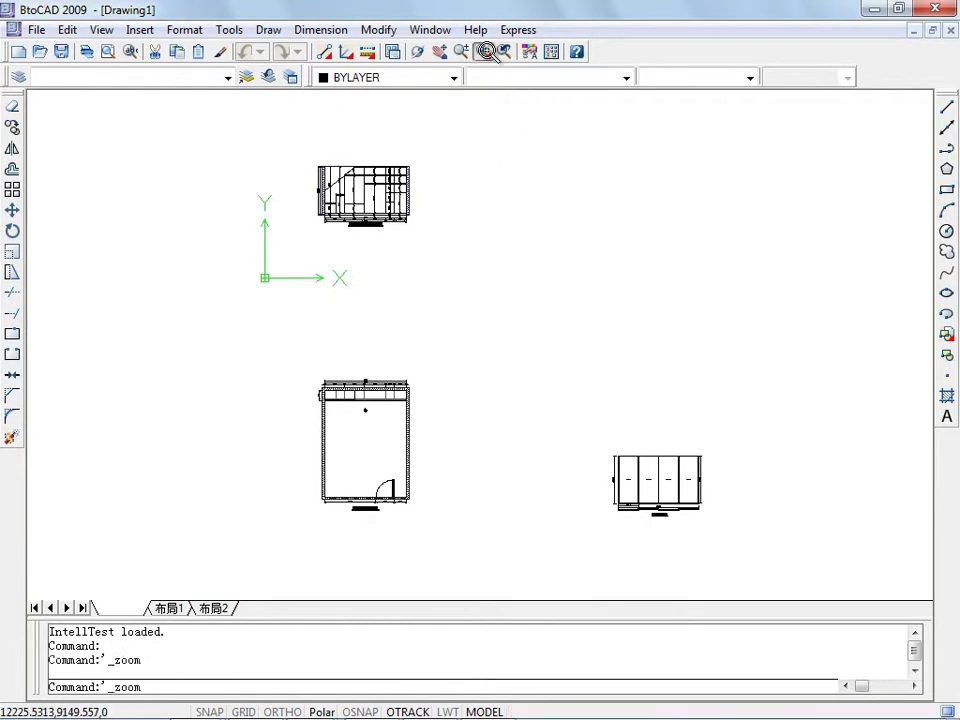
left_click(310, 160)
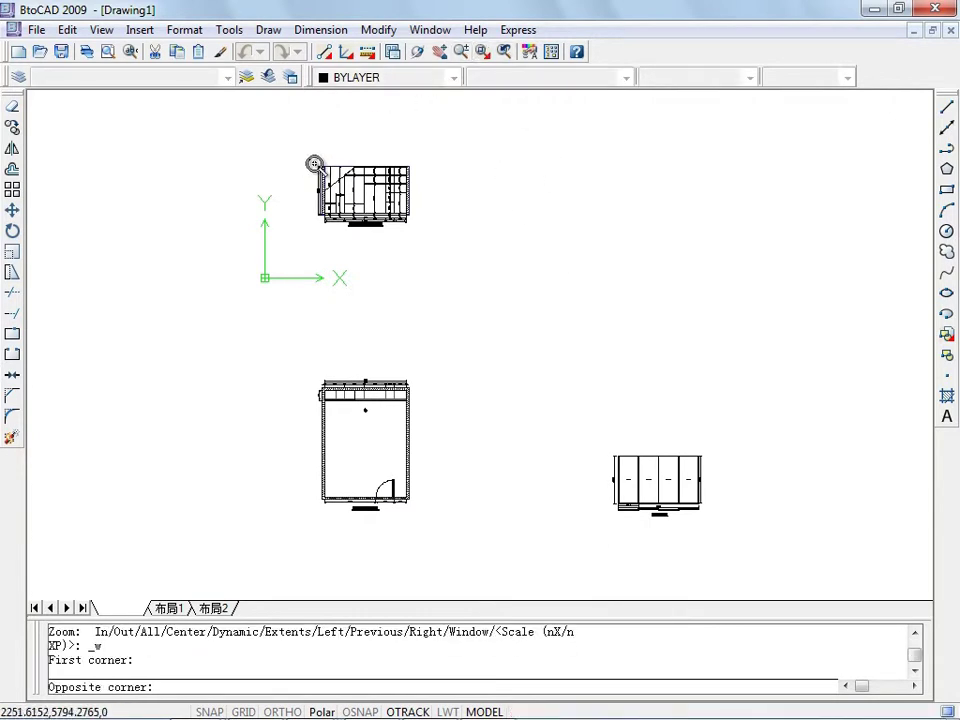
left_click(413, 229)
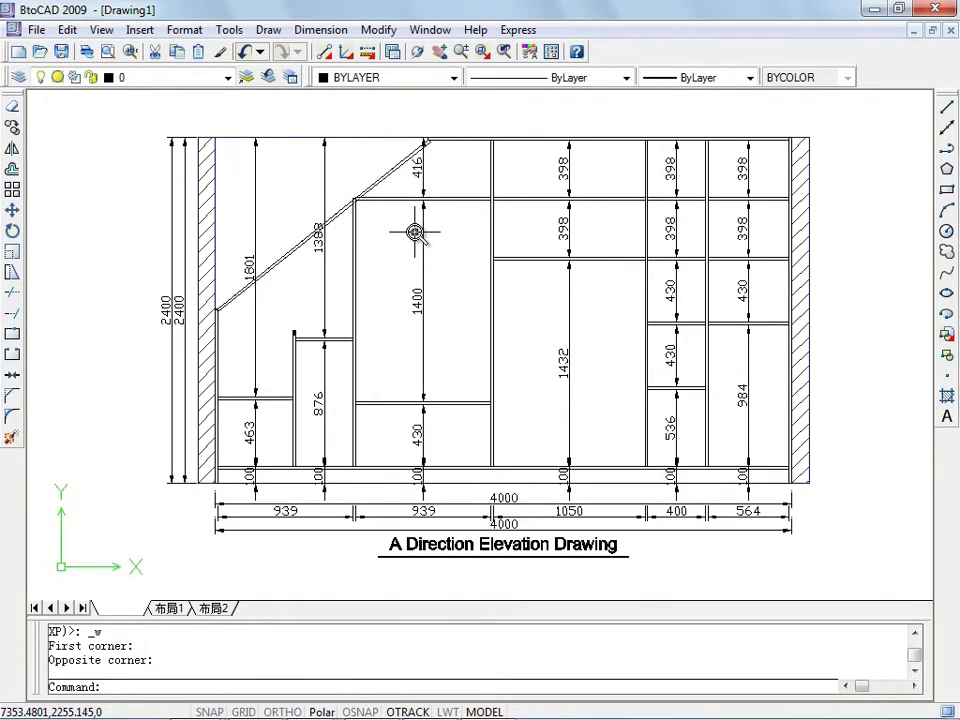
left_click(504, 52)
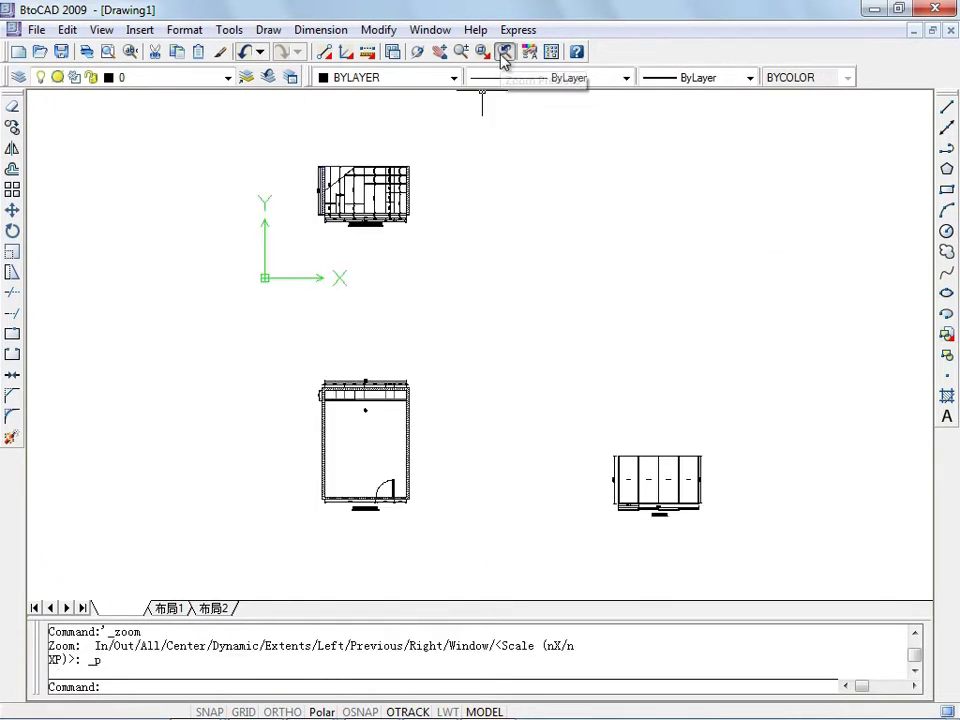
- Zoom in on the floor plan, then return to the full view
left_click(483, 52)
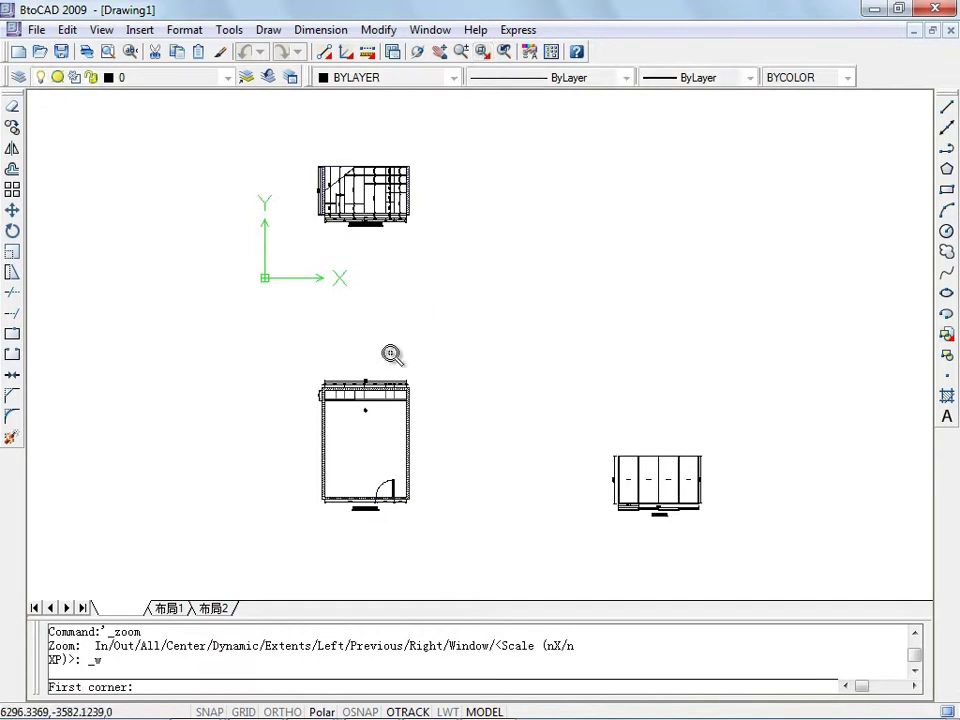
left_click(314, 374)
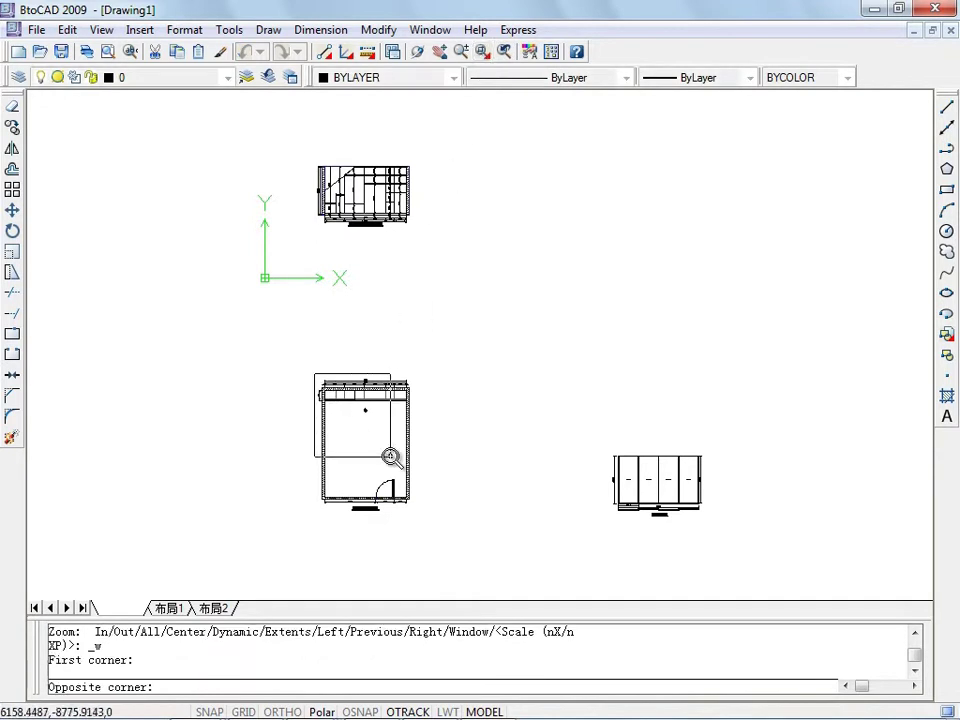
left_click(420, 523)
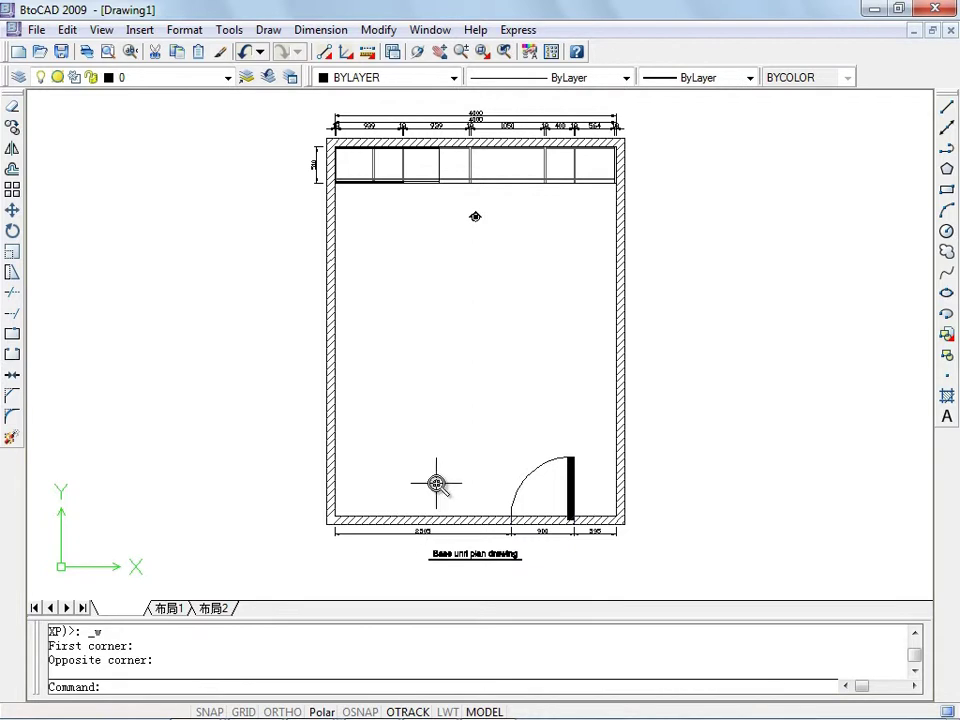
left_click(506, 52)
- Zoom in on the sliding-door drawing, restore the full view, and exit BtoCAD
left_click(482, 52)
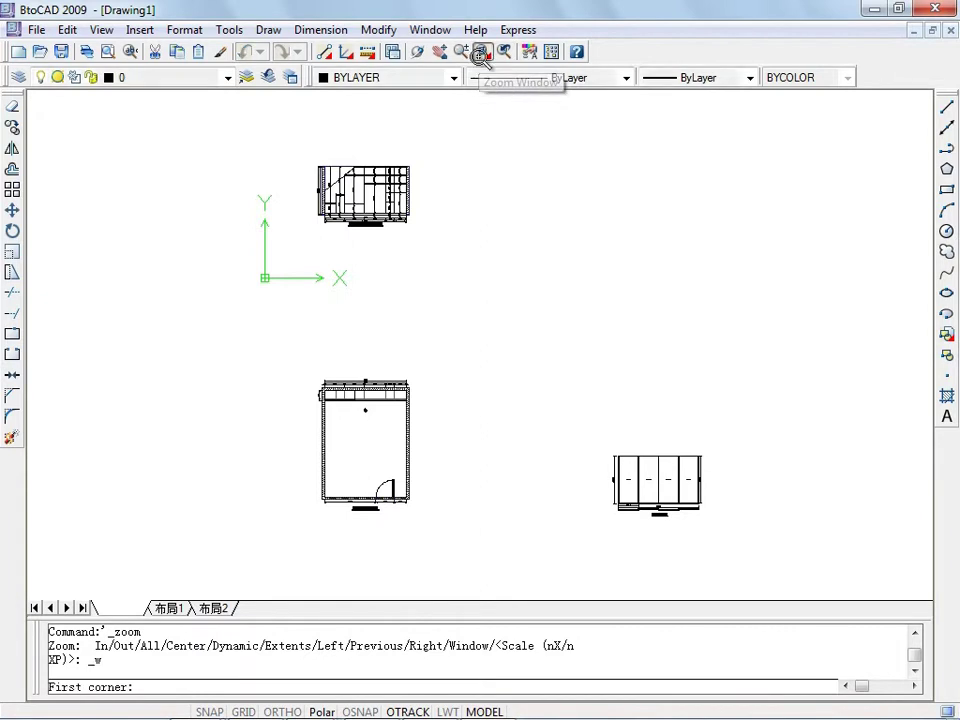
left_click(605, 452)
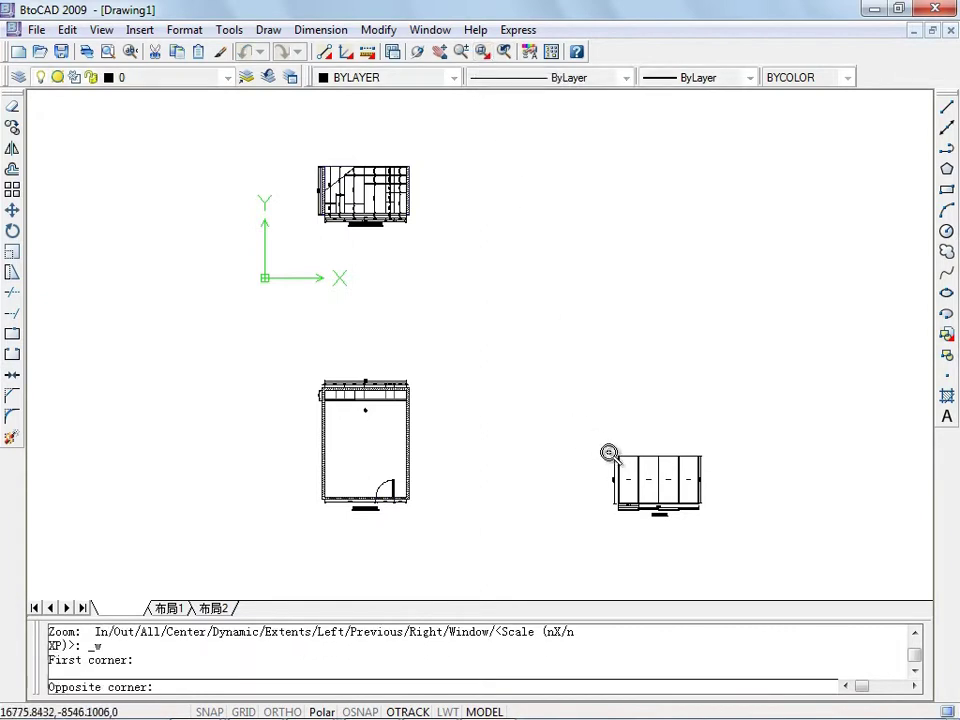
left_click(709, 534)
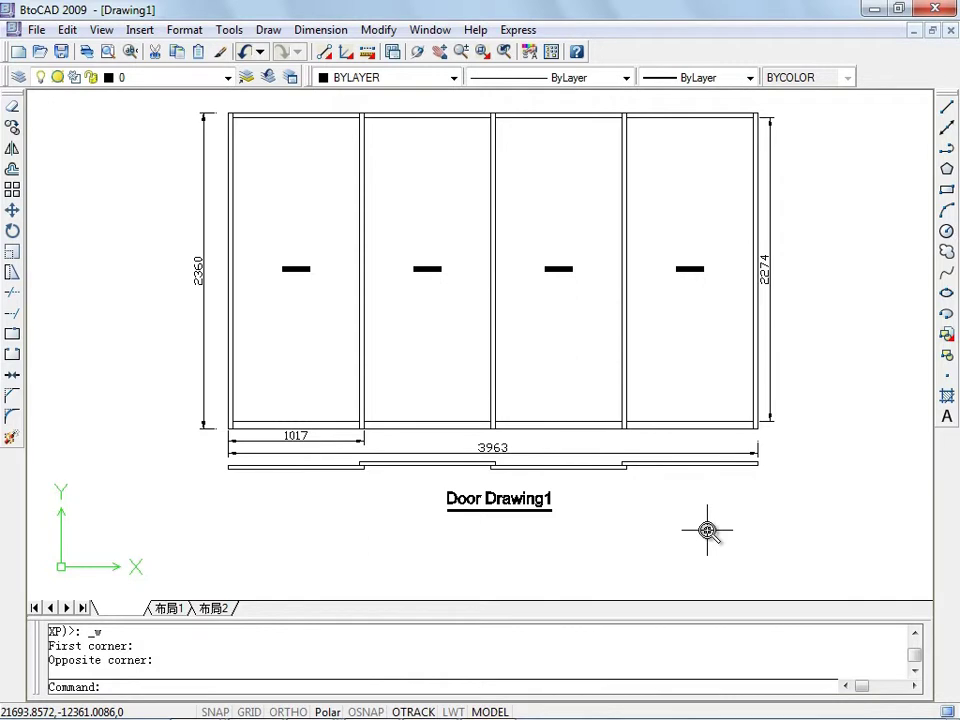
left_click(503, 52)
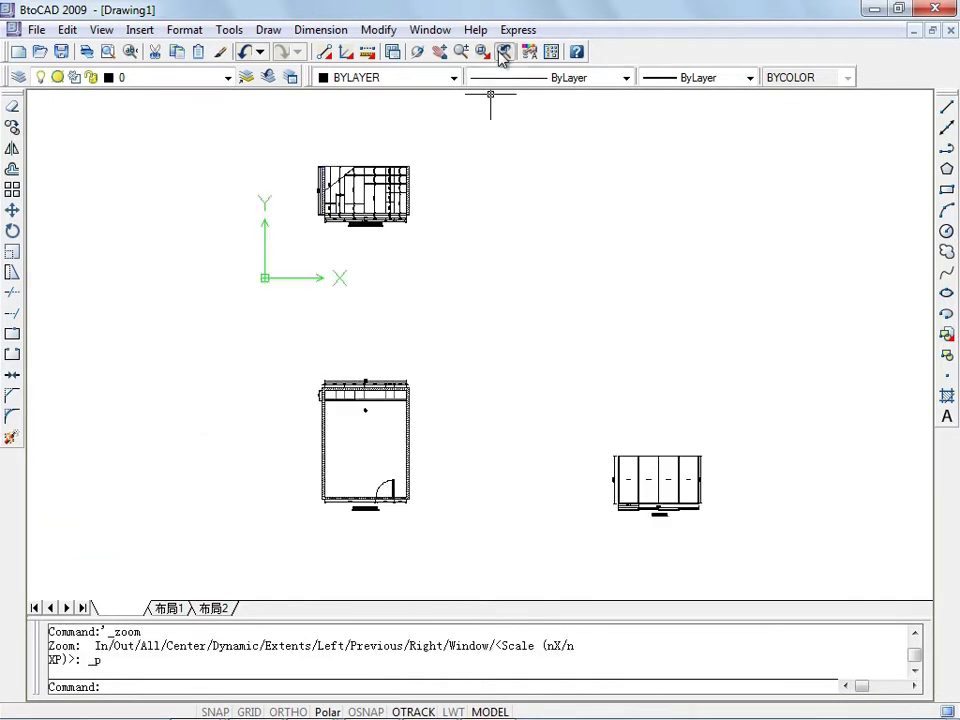
left_click(933, 9)
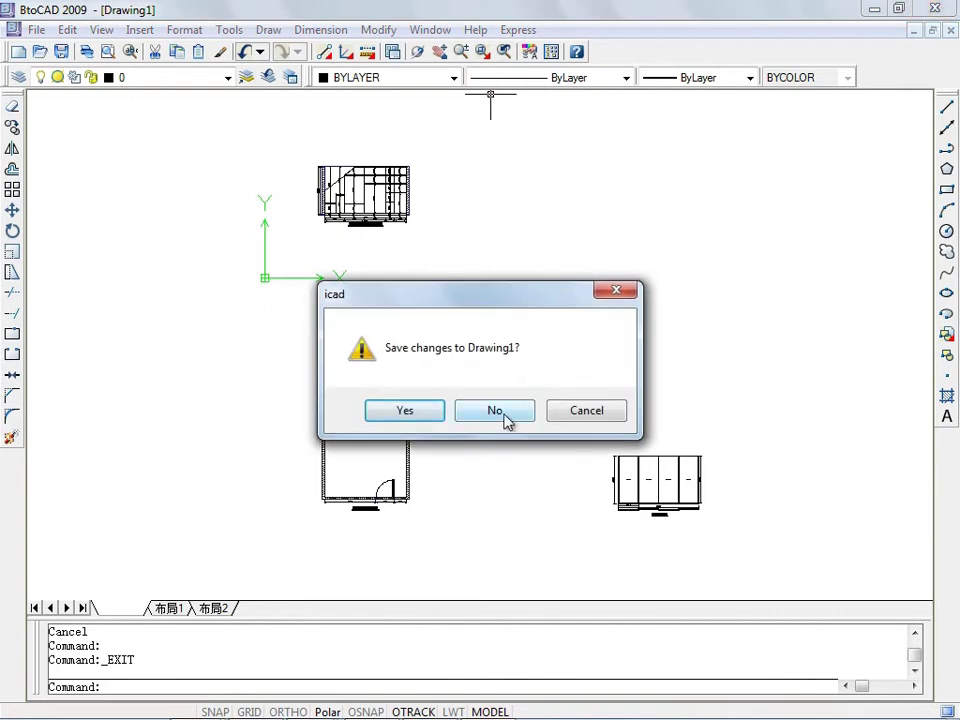